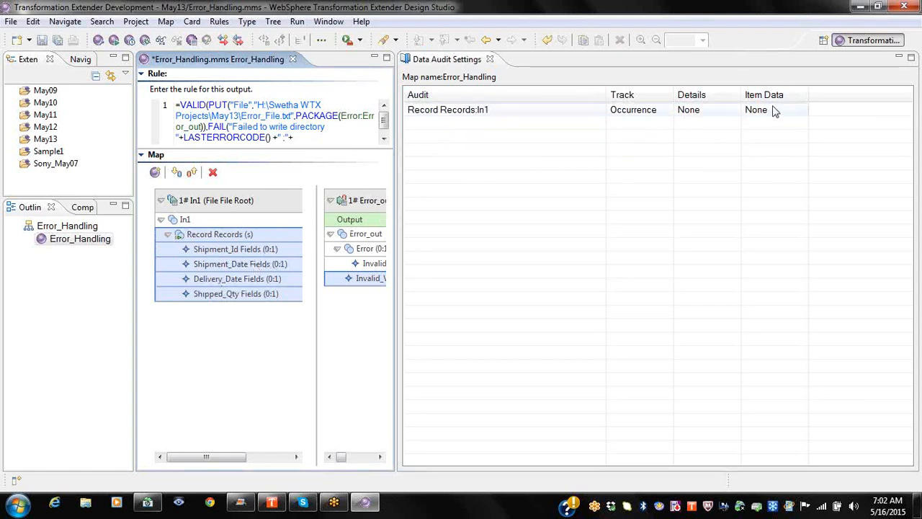
Step: Set Track and Details to Occurrence for Record Records:In1 in the map's data audit settings
click(655, 118)
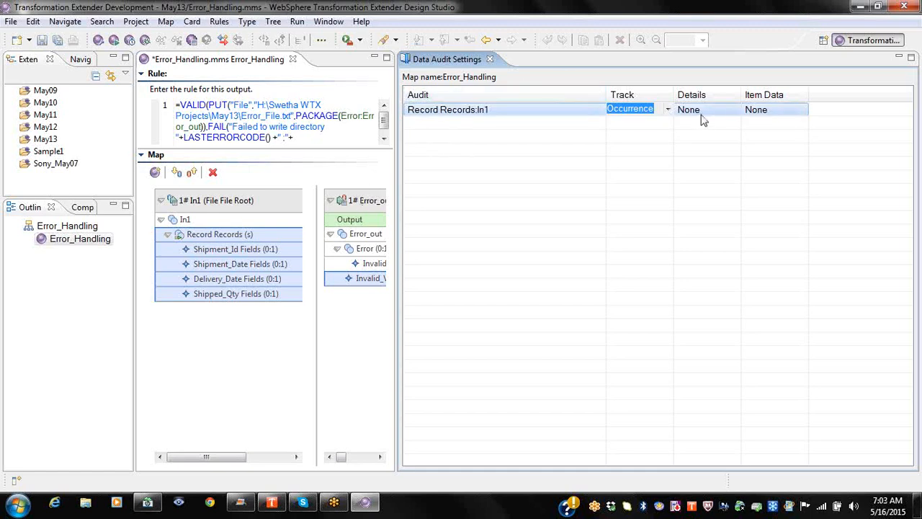
click(668, 109)
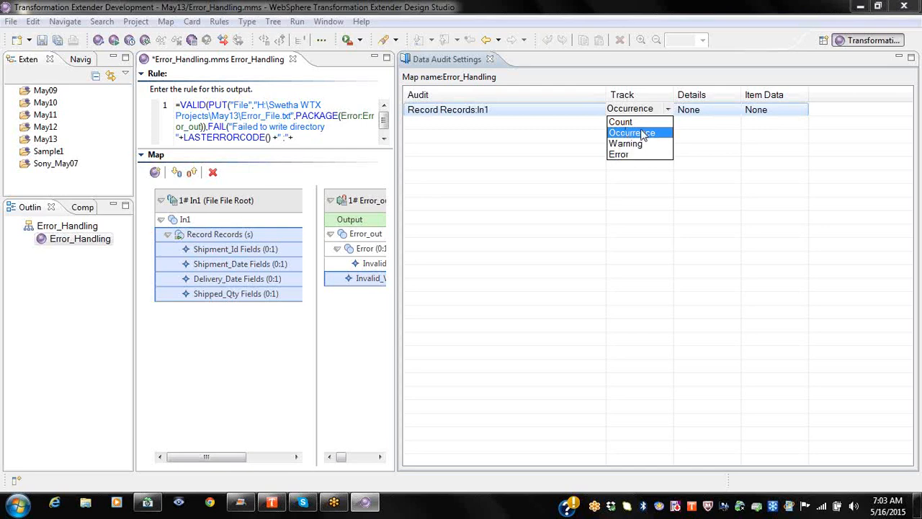
click(645, 137)
click(725, 112)
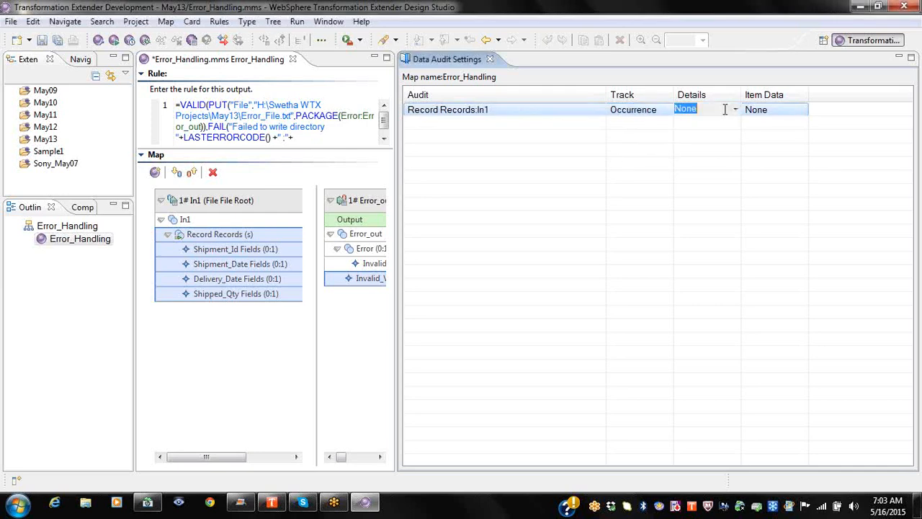
click(735, 111)
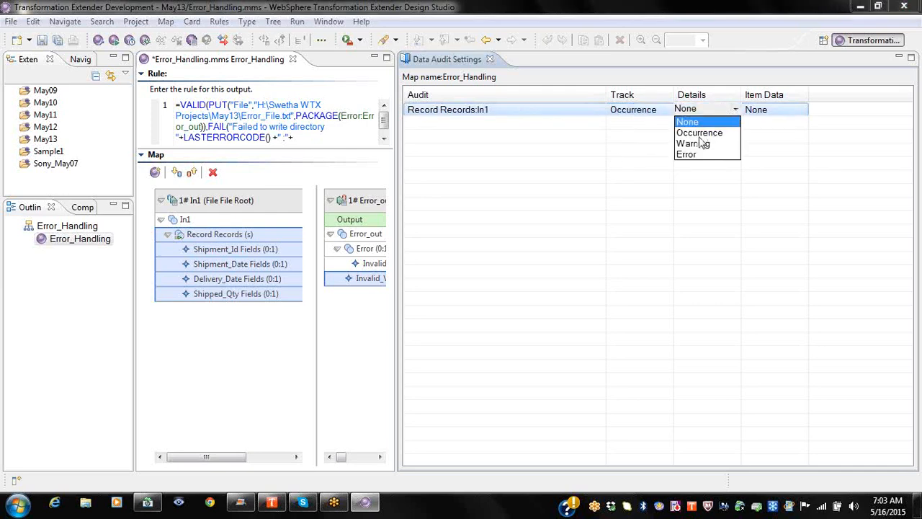
click(699, 136)
Step: Set Item Data to Occurrence for Record Records:In1, close the data audit settings and save the map
click(774, 113)
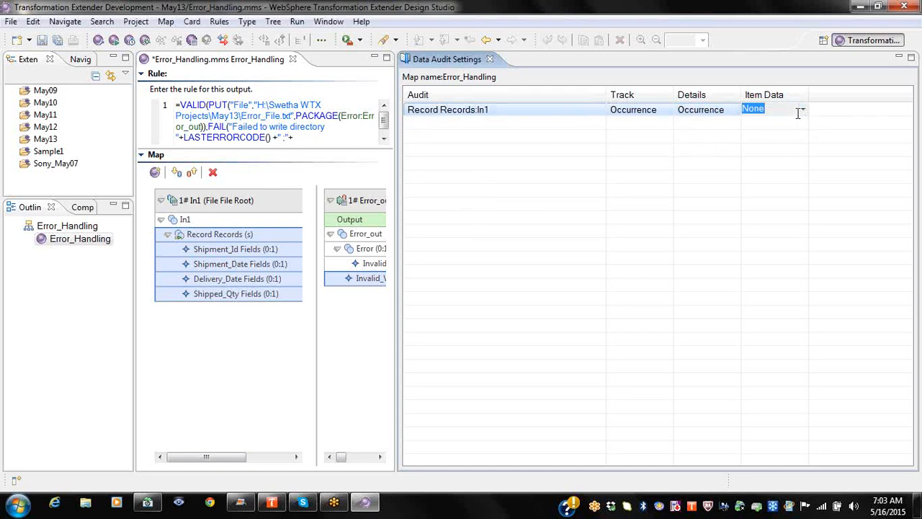
click(802, 114)
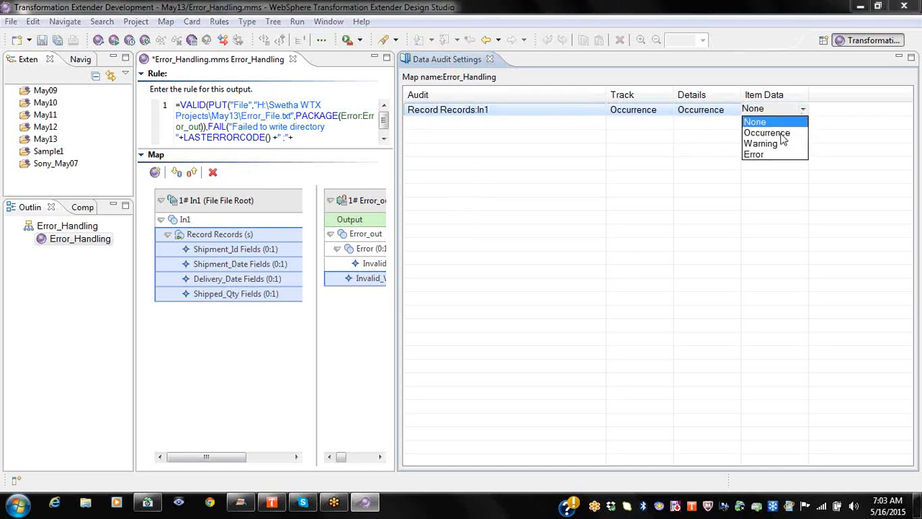
click(784, 133)
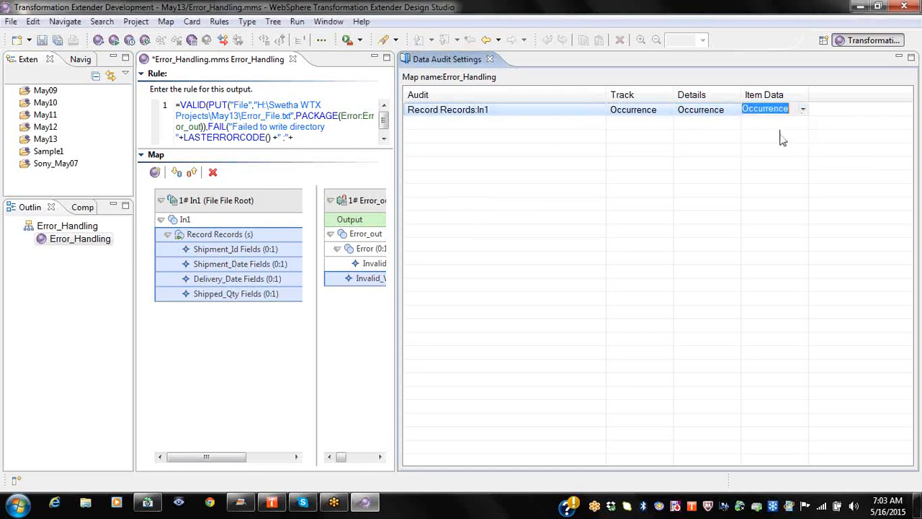
click(490, 59)
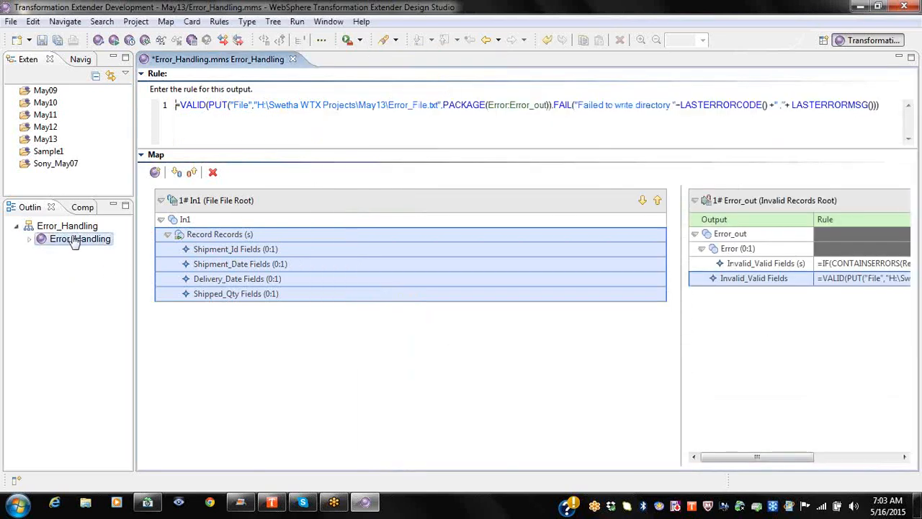
click(41, 40)
Step: Open the Error_Handling map settings, expand all MapAudit properties and set BurstAudit Data to Always
right_click(86, 241)
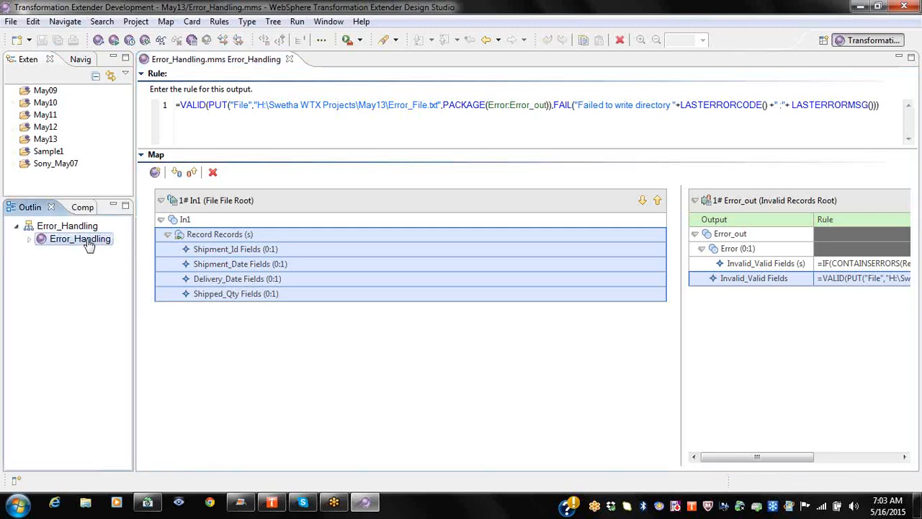
click(132, 327)
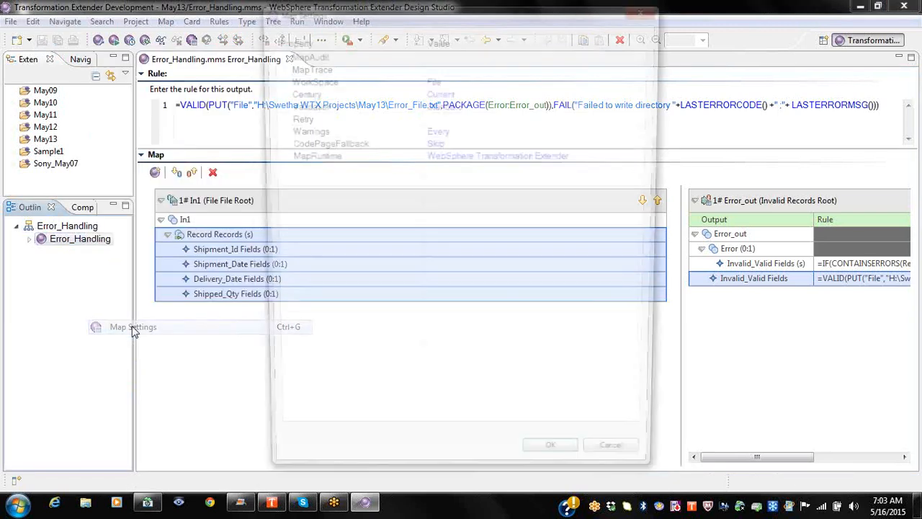
double_click(333, 56)
right_click(333, 56)
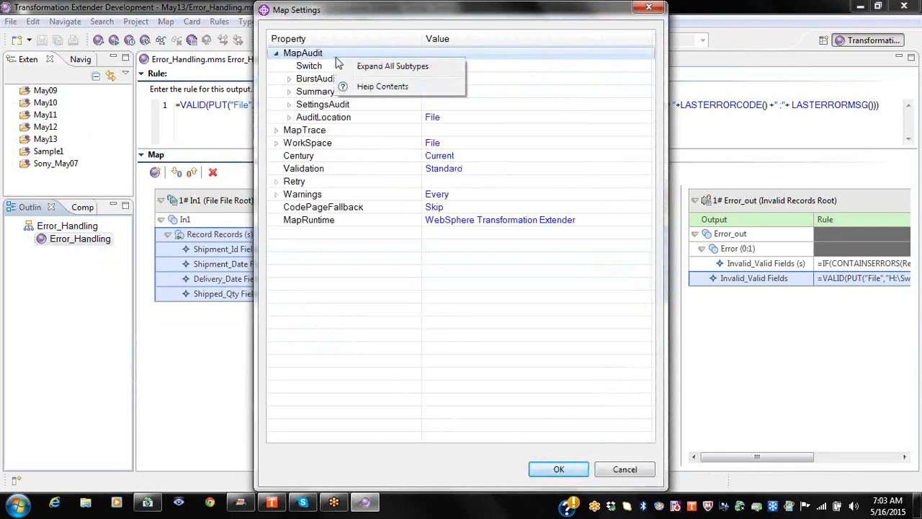
click(354, 66)
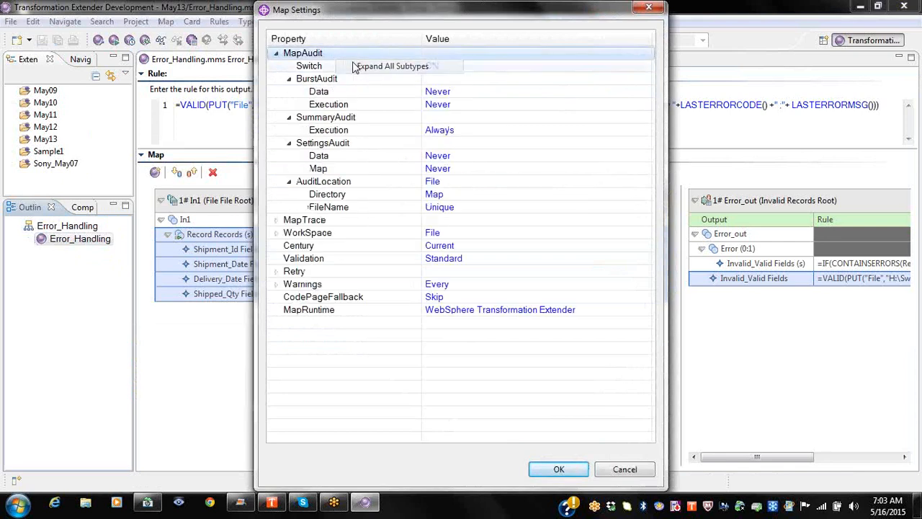
click(447, 94)
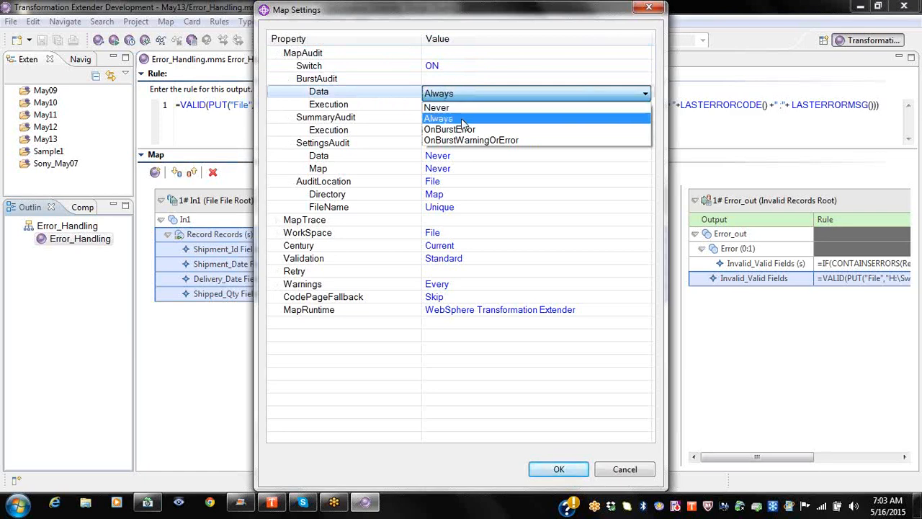
click(462, 120)
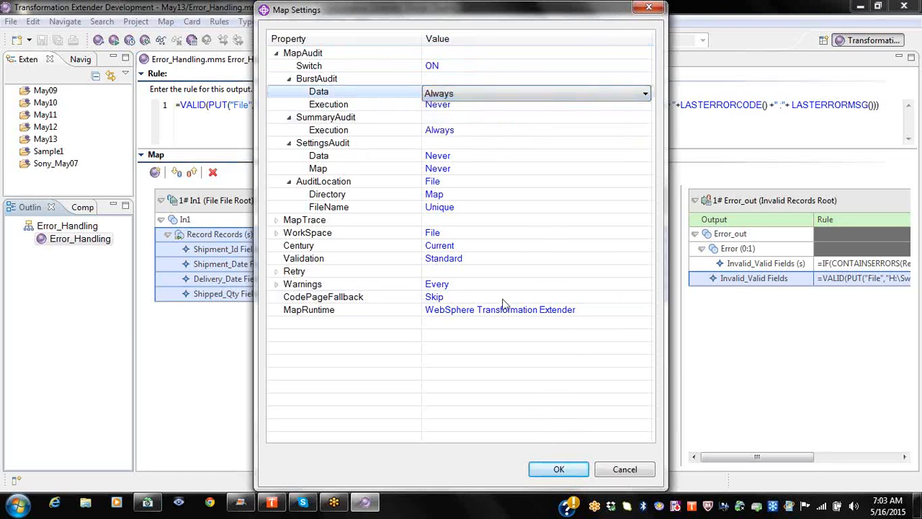
Step: Set Execution to Never for both BurstAudit and SummaryAudit, and apply the map settings
click(450, 107)
click(449, 116)
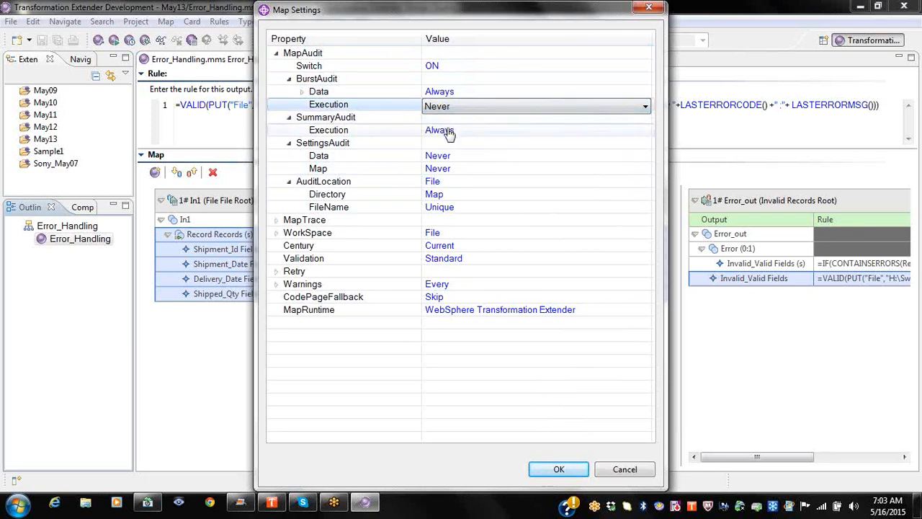
click(448, 132)
click(443, 145)
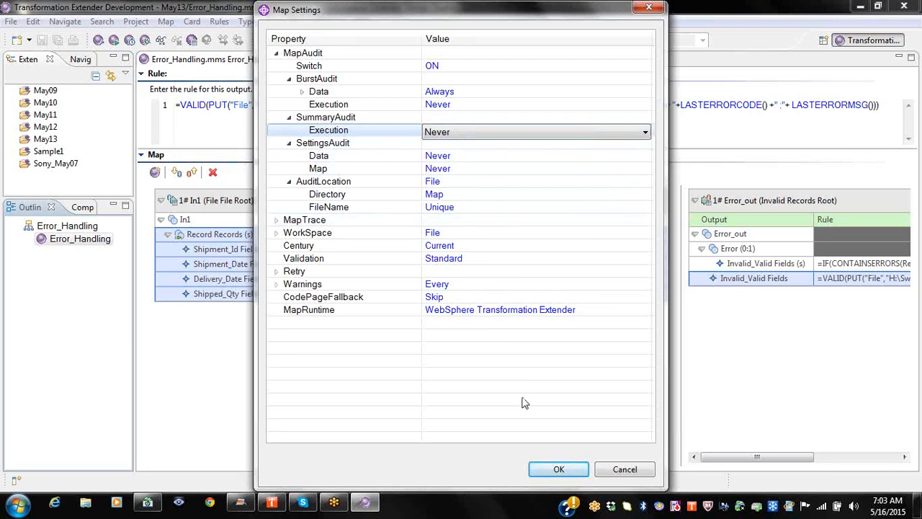
click(552, 469)
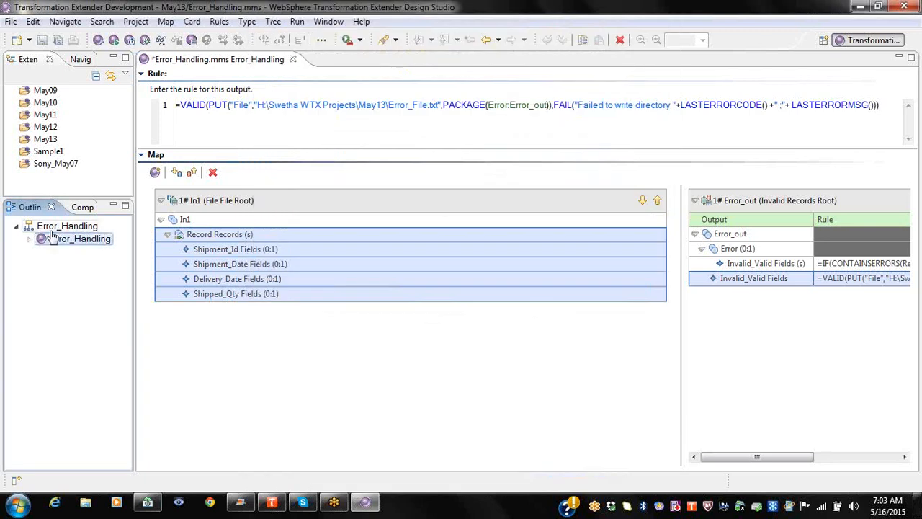
Step: Save the Error_Handling map, run it and dismiss the Command Server dialog
click(42, 40)
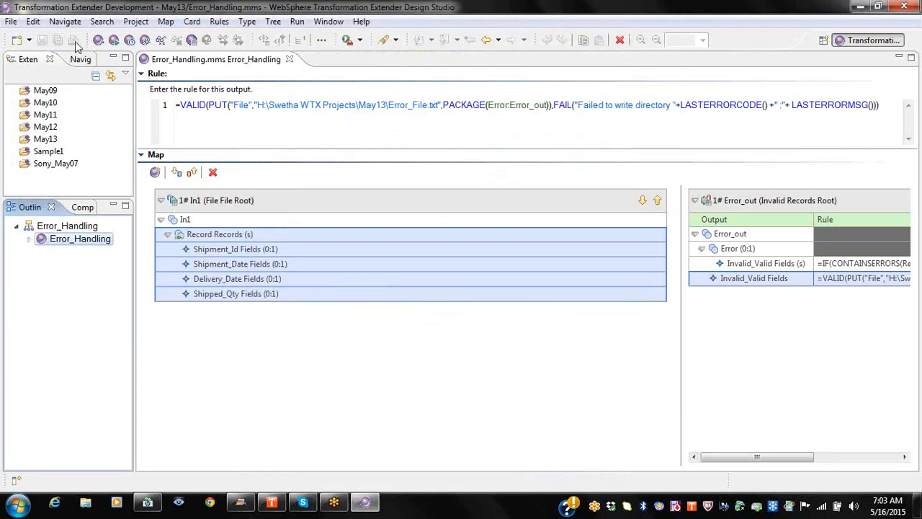
click(113, 41)
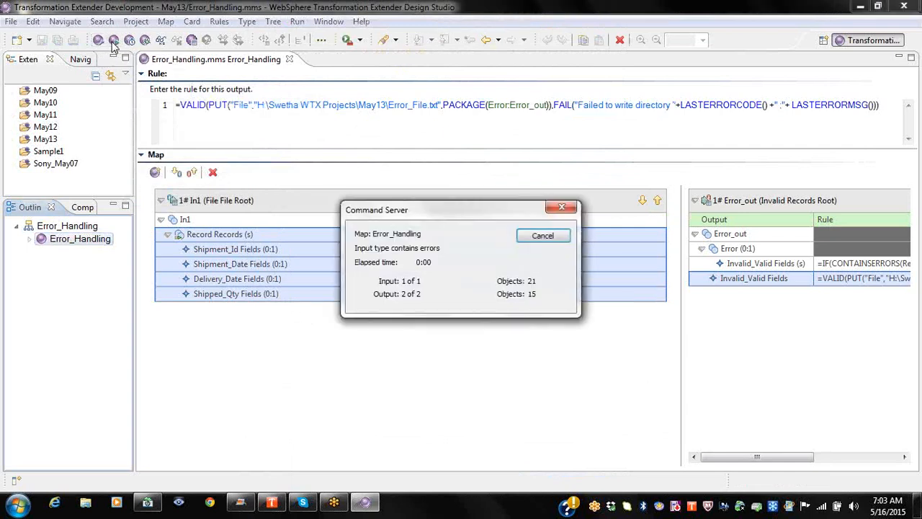
click(543, 236)
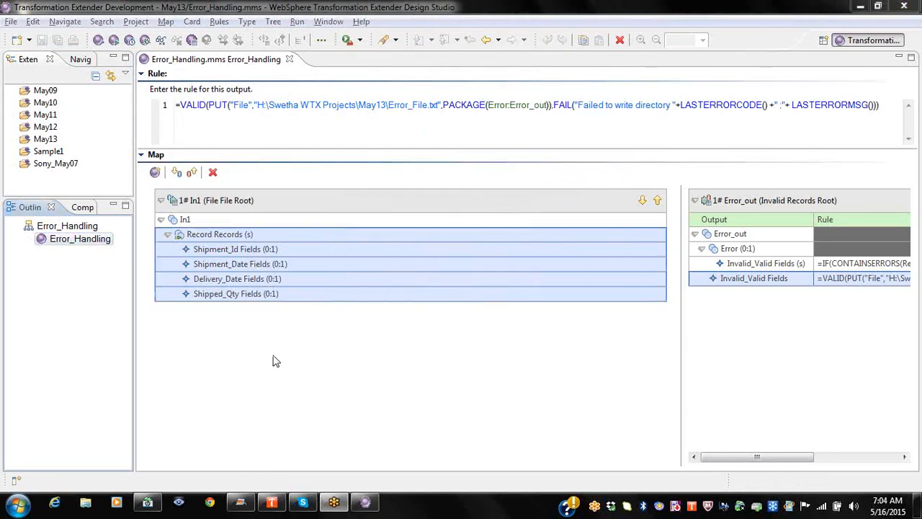
click(87, 505)
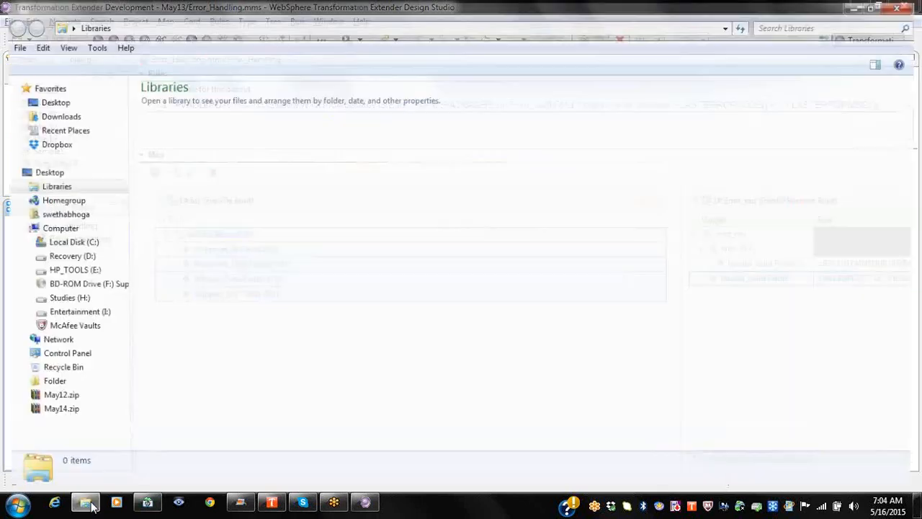
click(87, 504)
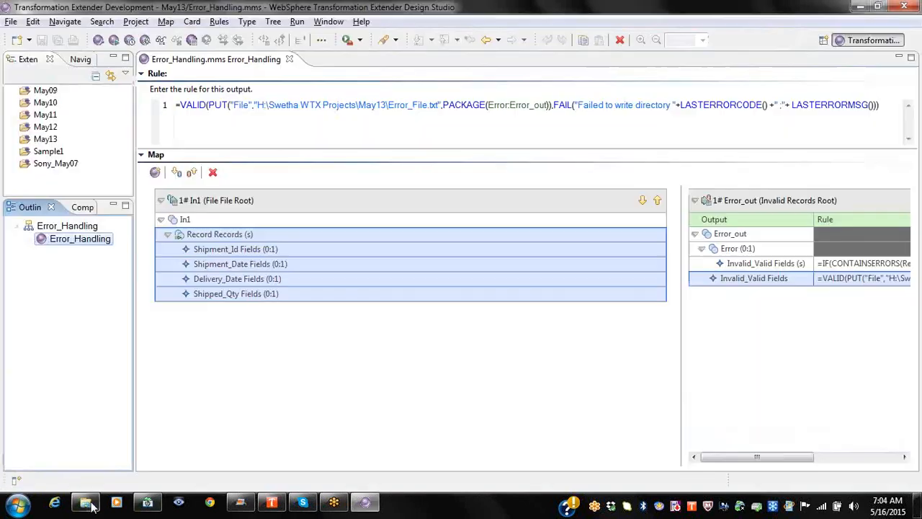
Step: Examine the Retry, Validation and Warnings properties in the Error_Handling map settings, including the Return options, and close without applying changes
right_click(88, 240)
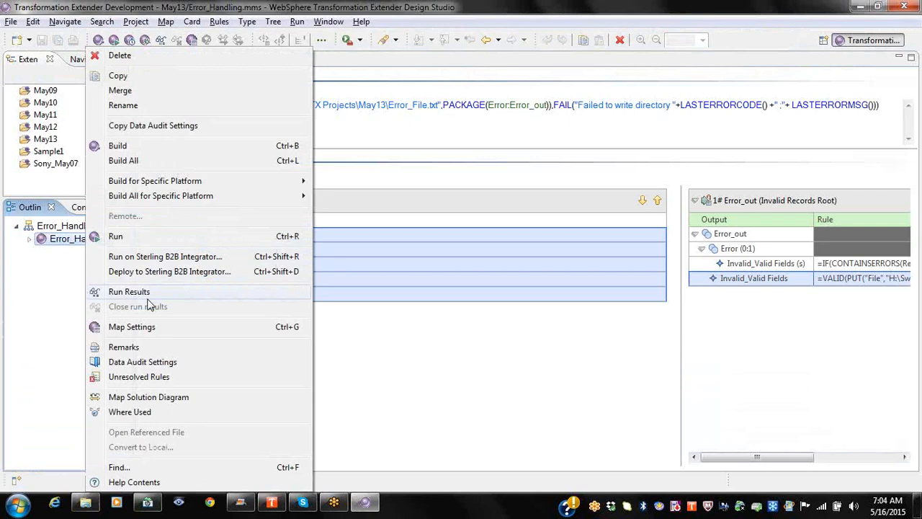
click(144, 326)
right_click(300, 120)
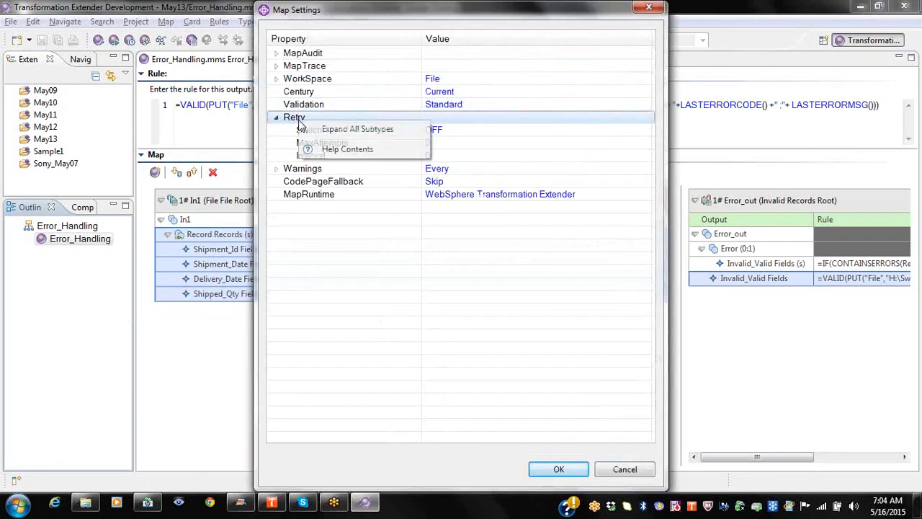
click(326, 130)
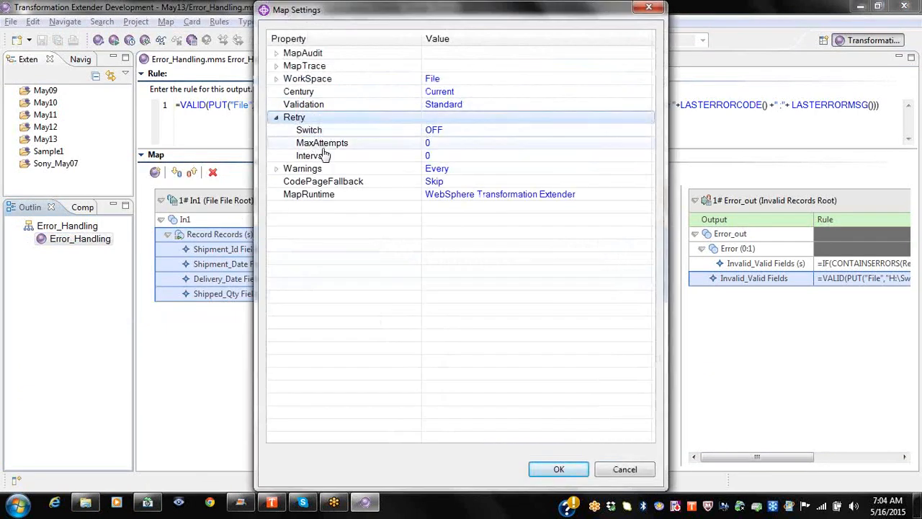
right_click(348, 108)
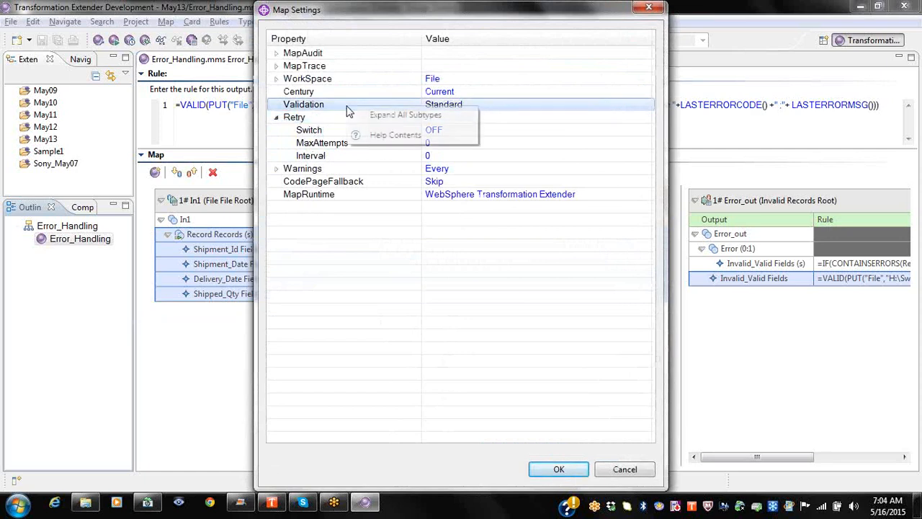
double_click(321, 170)
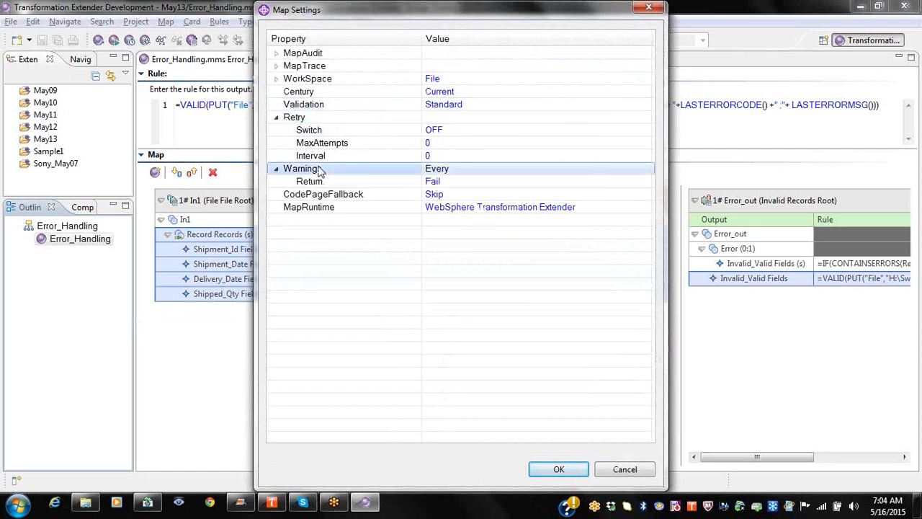
right_click(323, 172)
click(344, 175)
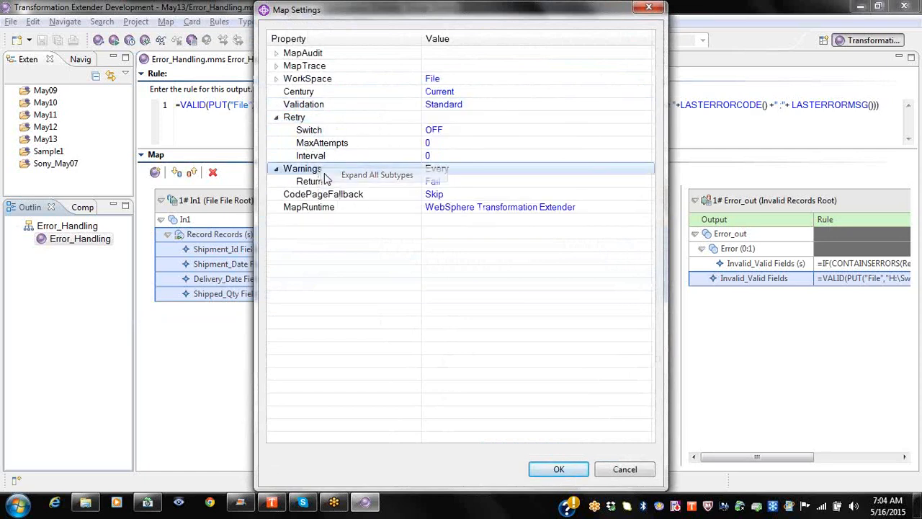
click(470, 185)
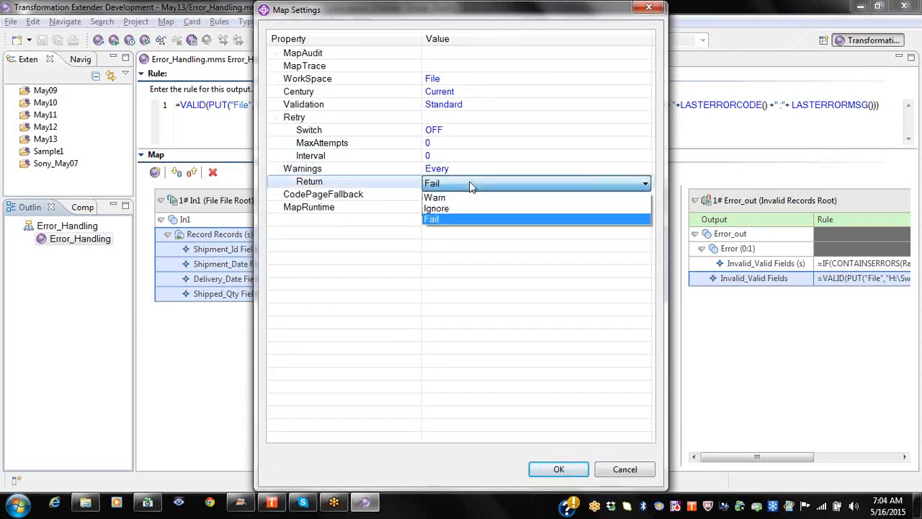
click(447, 220)
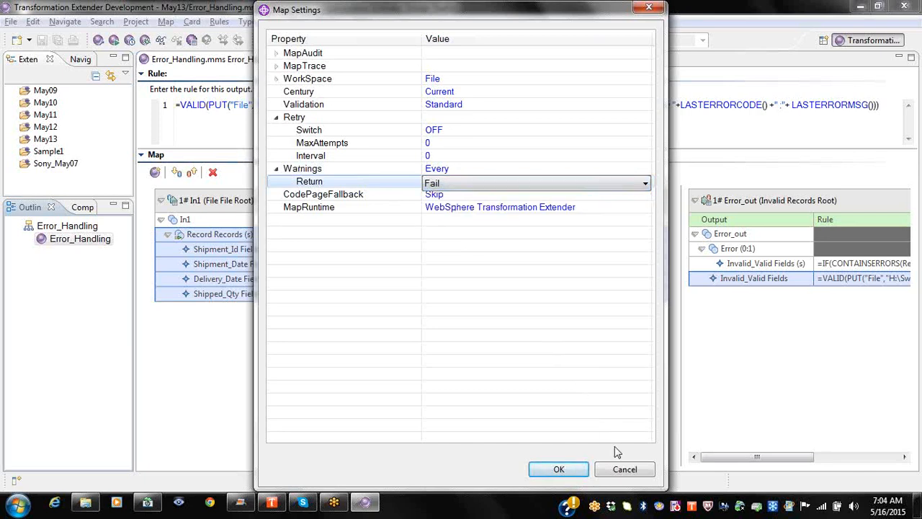
click(621, 469)
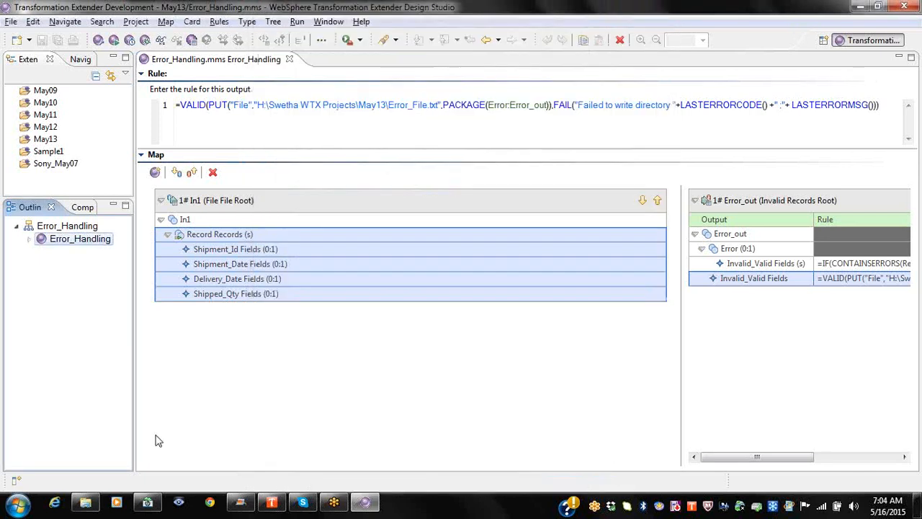
Step: Switch to Windows Explorer and open the May13 folder in the WTX projects directory on the Studies (H:) drive
click(86, 503)
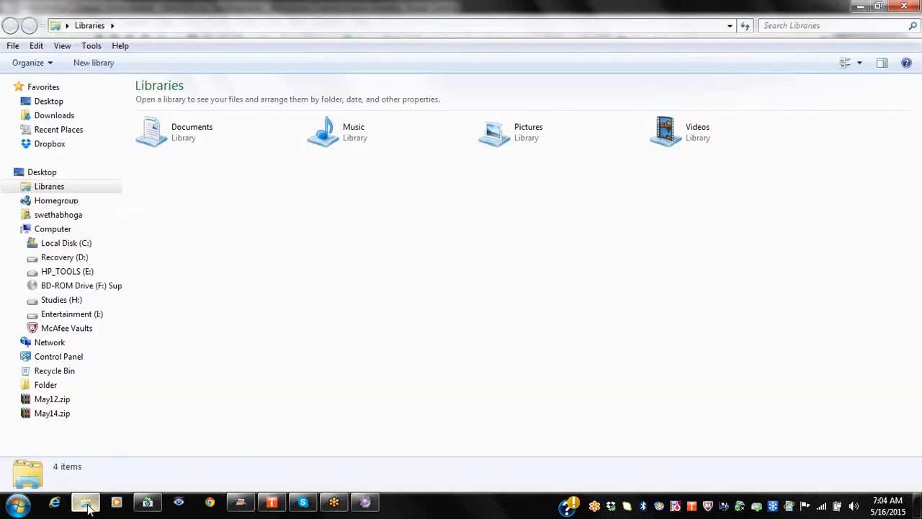
click(23, 301)
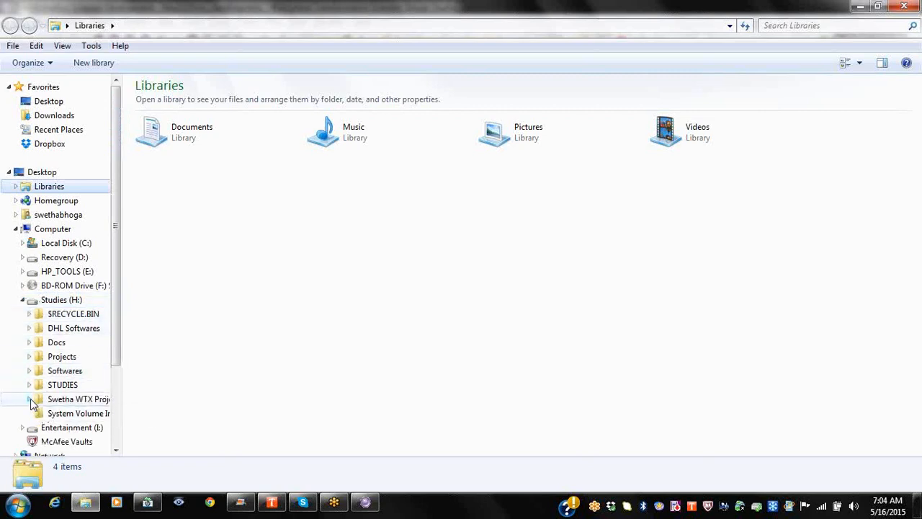
click(30, 399)
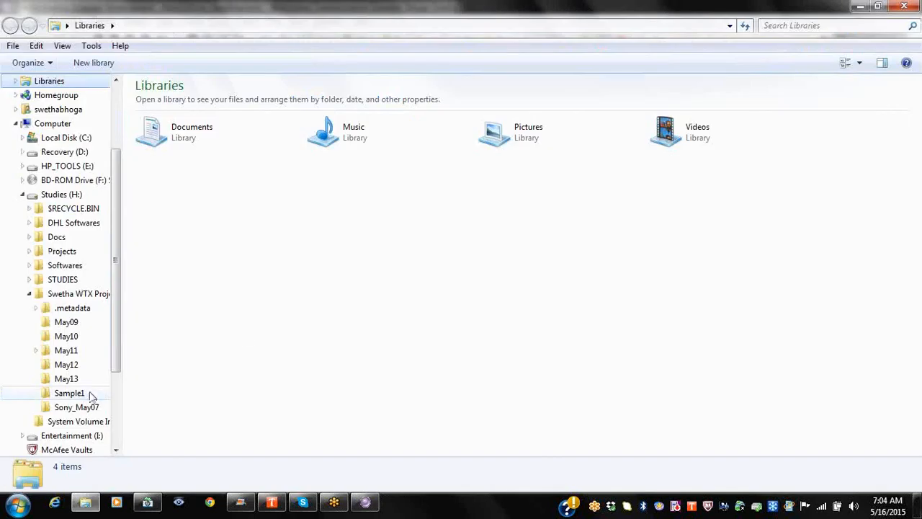
click(66, 380)
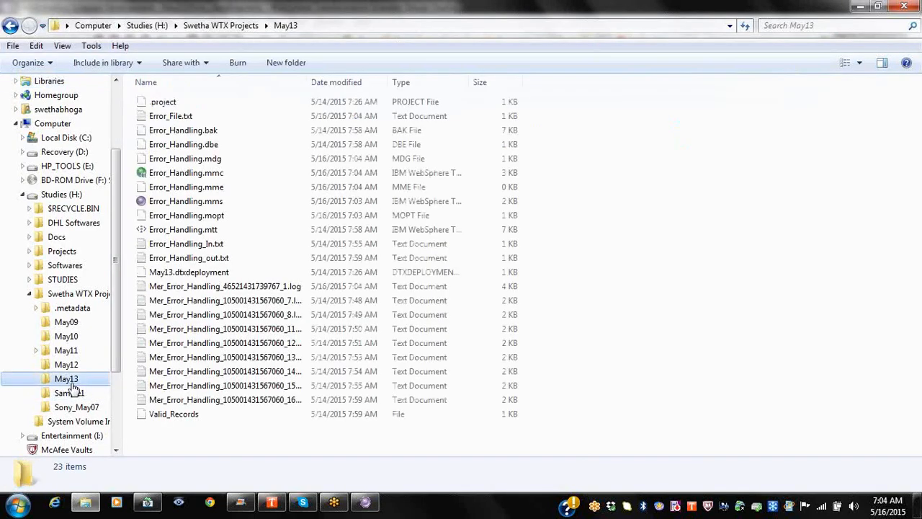
click(355, 82)
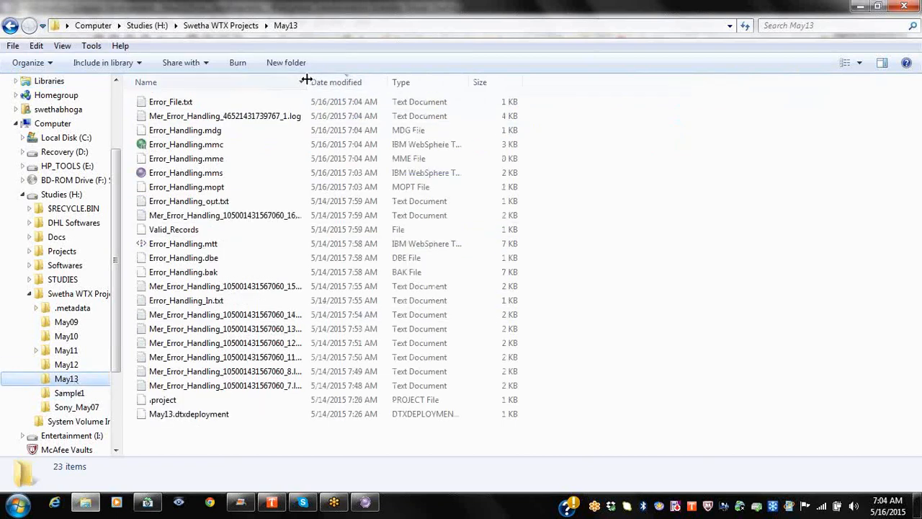
drag(306, 82, 312, 83)
click(264, 120)
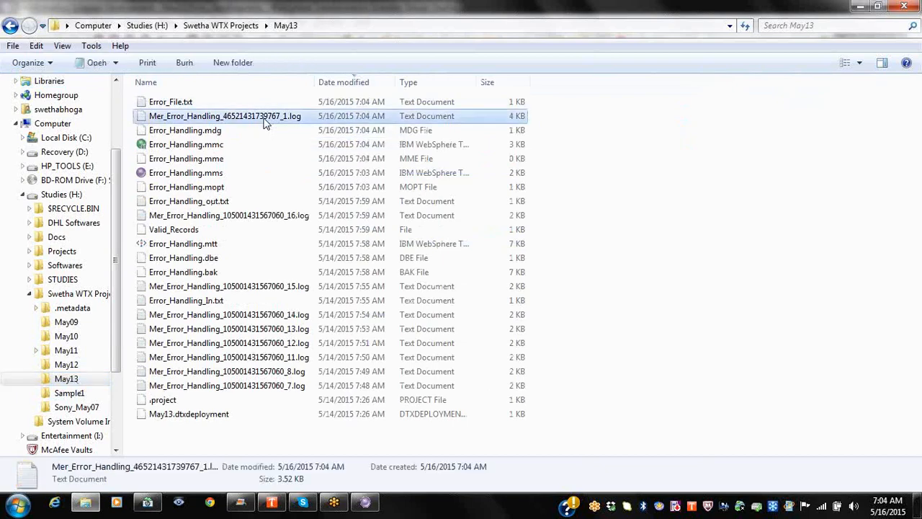
right_click(264, 119)
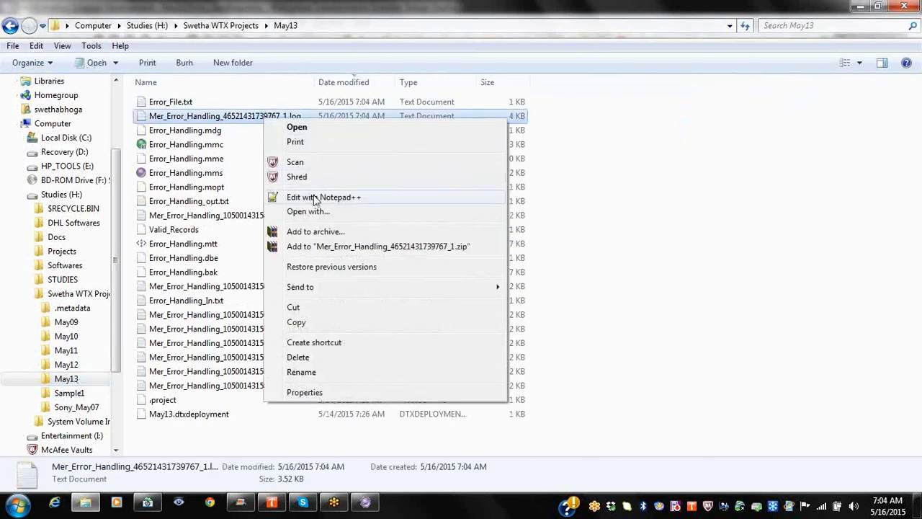
click(314, 197)
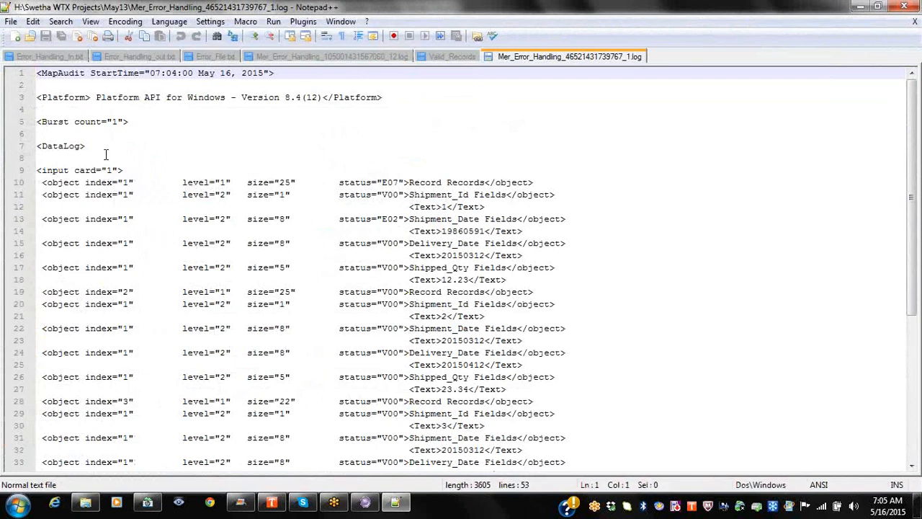
Step: Examine the DataLog section and its input card entries in the Error_Handling audit log
drag(106, 158, 24, 147)
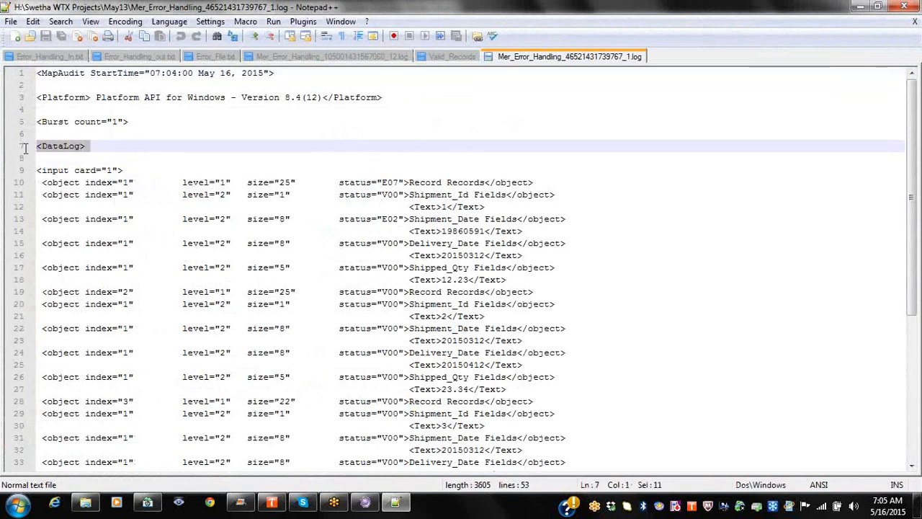
mouse_move(913, 181)
mouse_down()
mouse_move(913, 339)
mouse_move(912, 186)
mouse_up()
key(alt+Tab)
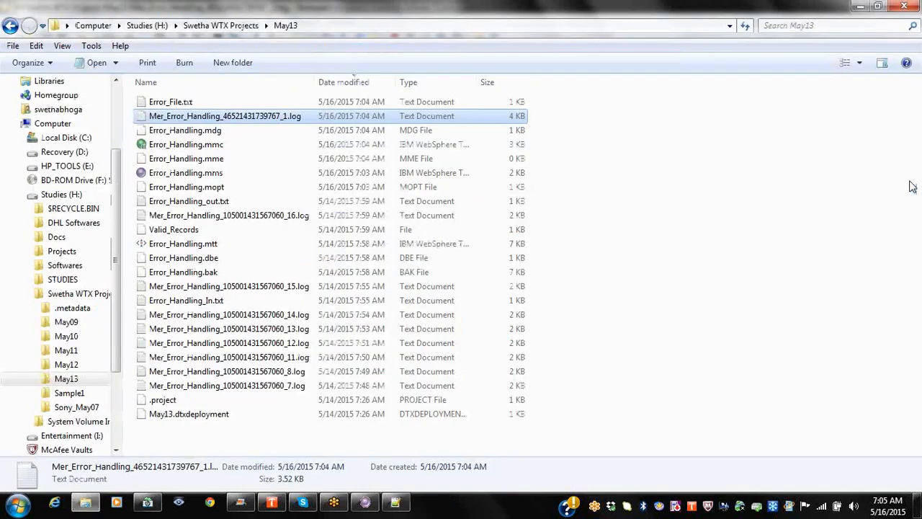
key(alt+Tab)
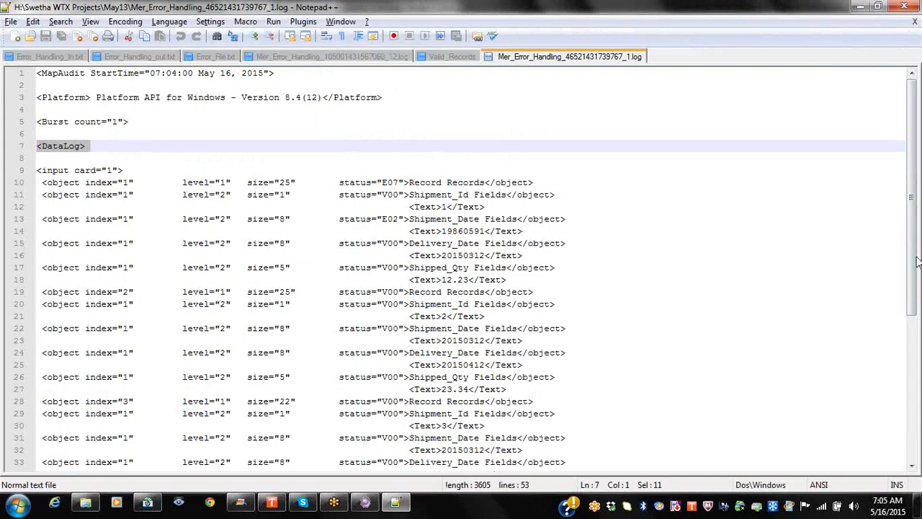
mouse_move(917, 262)
mouse_down()
mouse_move(912, 389)
mouse_move(915, 249)
mouse_up()
Step: Switch to Windows Explorer and open the trace file Group_Seq.mtr from the Sample1 folder in Notepad++
key(alt+Tab)
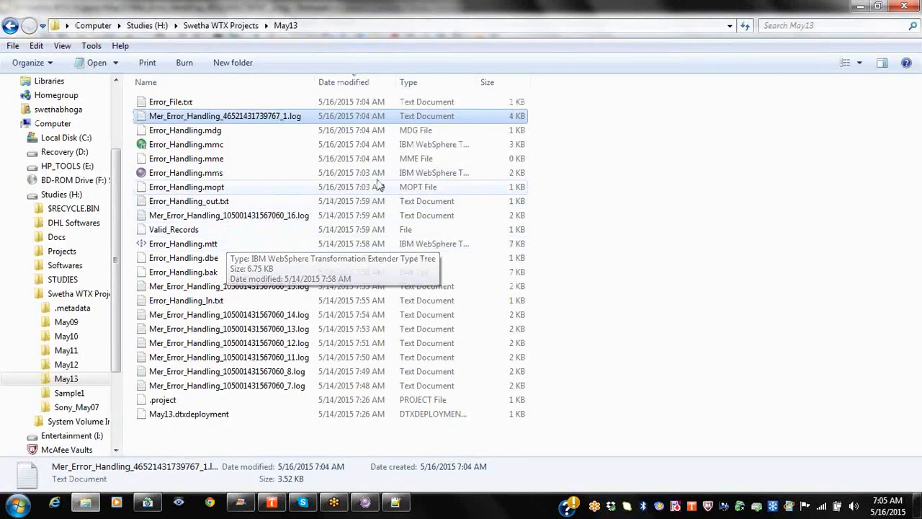
key(alt+Tab)
key(alt+Tab)
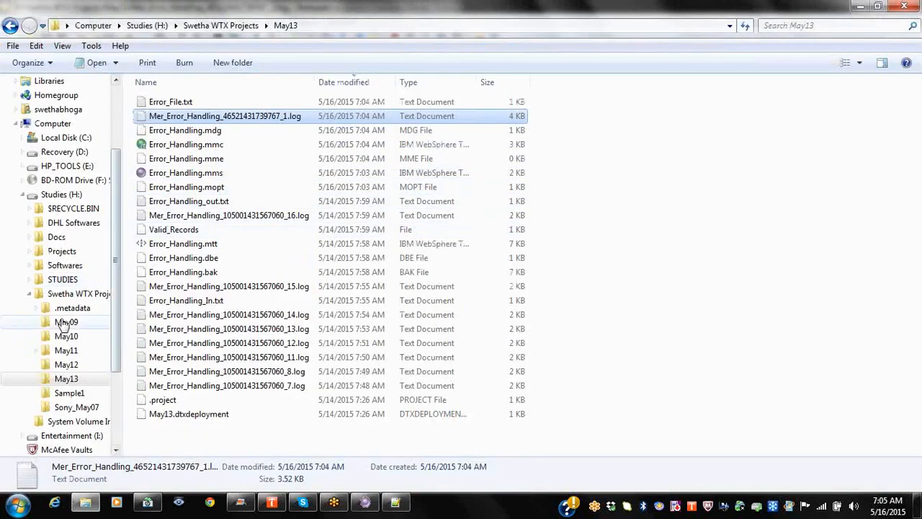
click(66, 364)
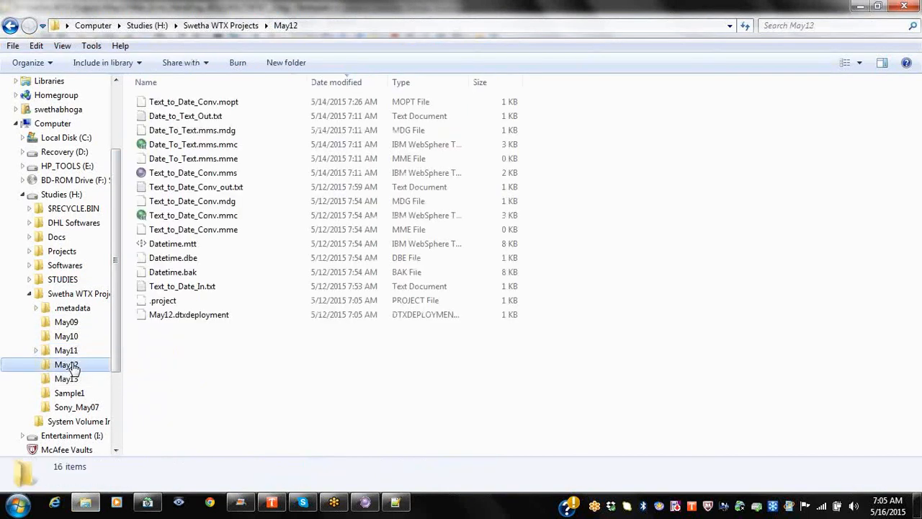
click(69, 394)
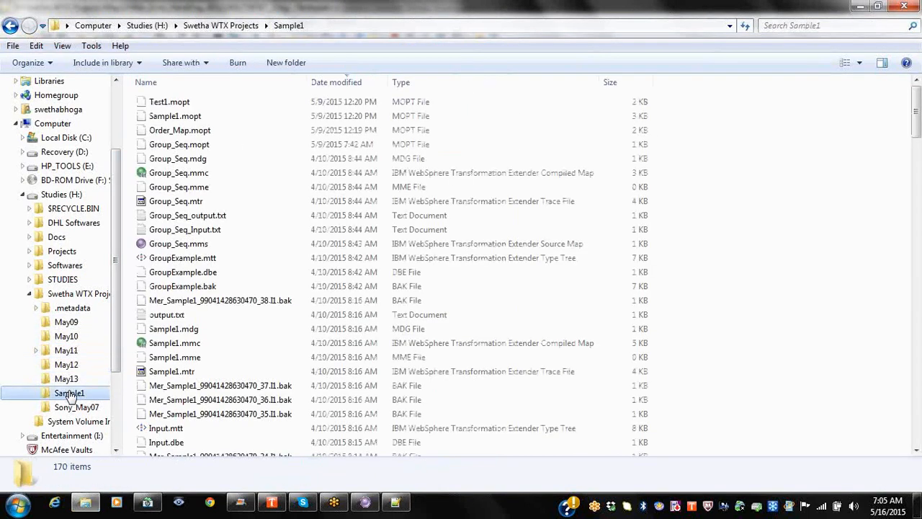
right_click(183, 204)
click(240, 266)
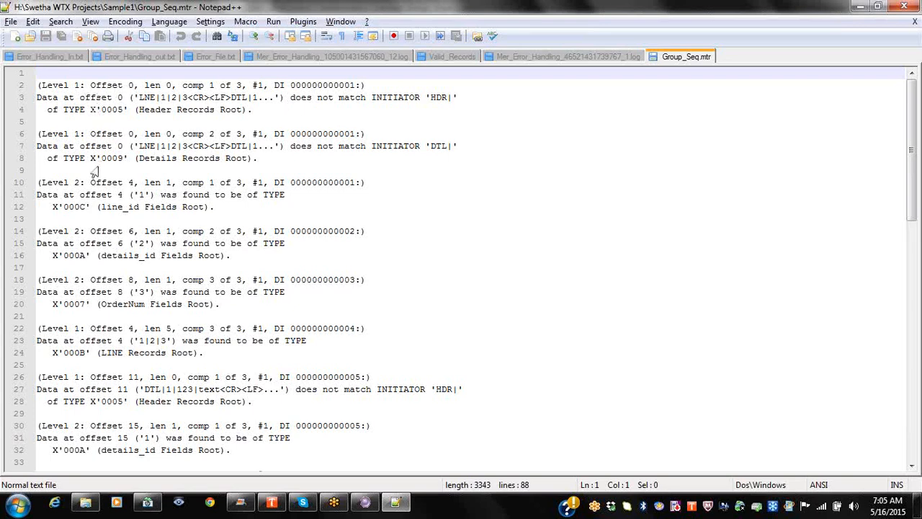
Step: Return to the Error_Handling audit log and compare its first record's Shipment_Id entry with Error_Handling_In.txt
click(552, 59)
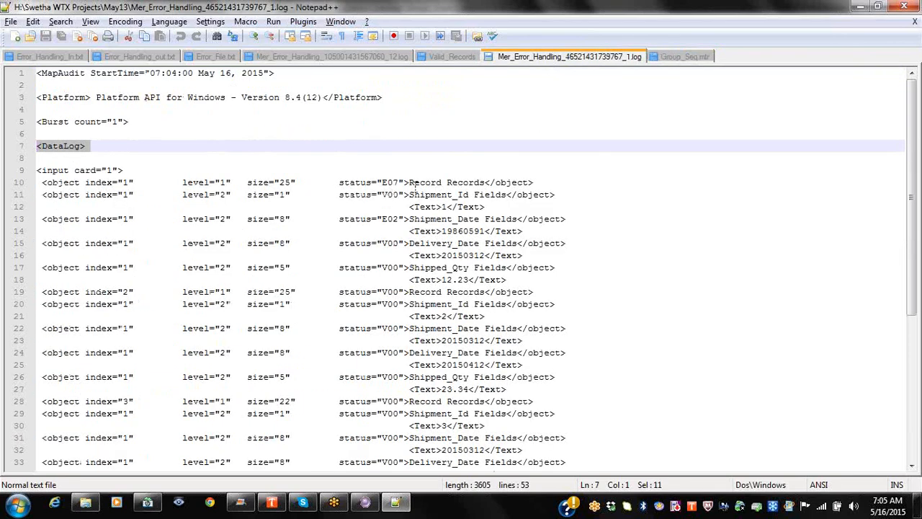
drag(412, 183, 465, 184)
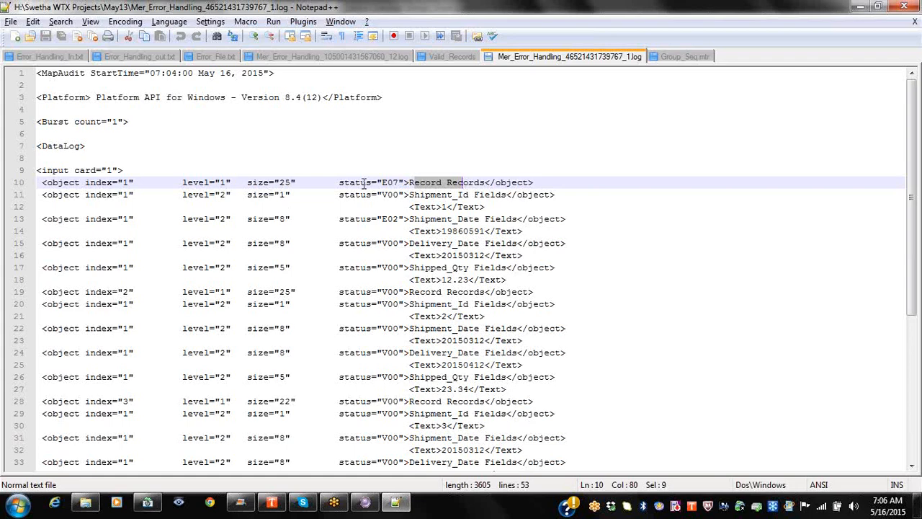
click(408, 194)
click(444, 207)
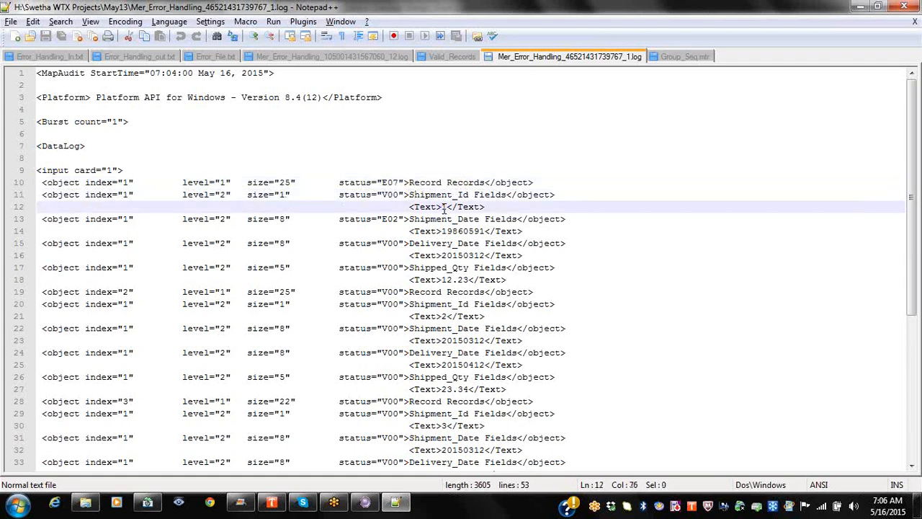
key(End)
click(44, 57)
click(535, 58)
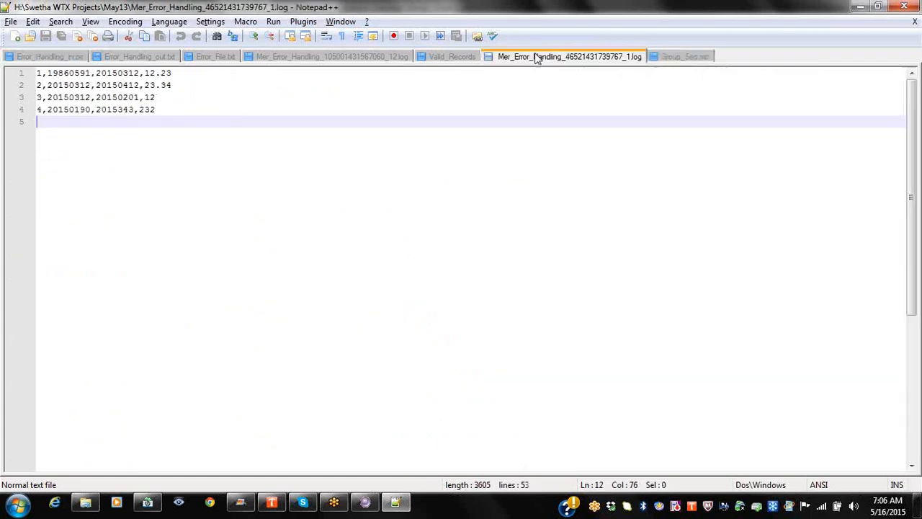
Step: Check the first record's date and quantity values and the second record's header in the audit log against Error_Handling_In.txt
double_click(454, 232)
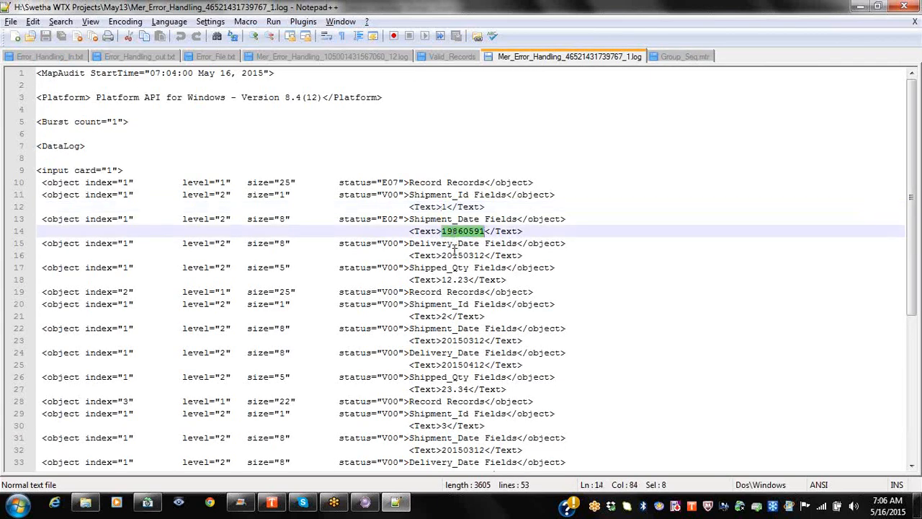
double_click(455, 256)
click(457, 279)
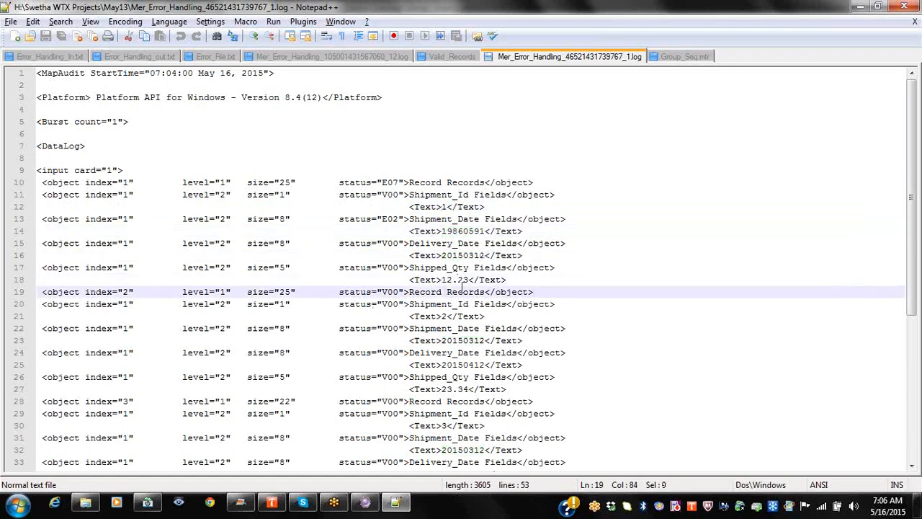
drag(556, 292, 199, 292)
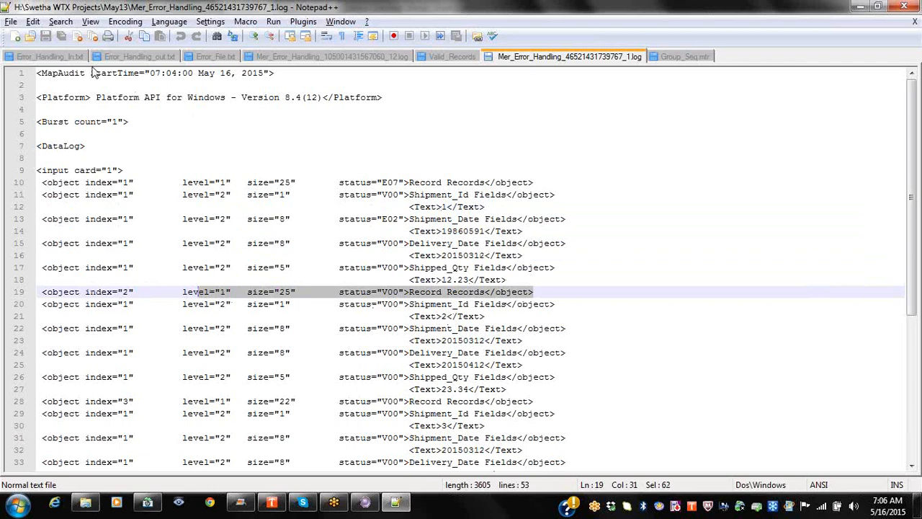
click(72, 58)
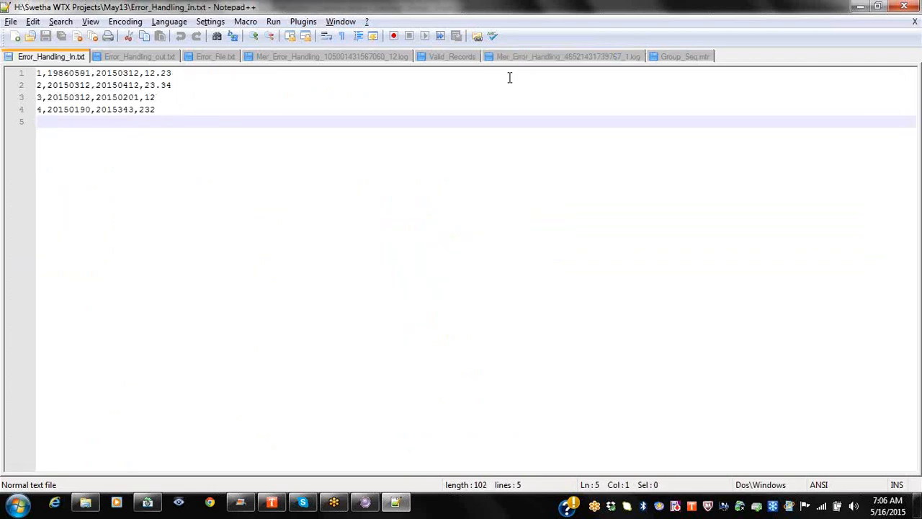
click(578, 58)
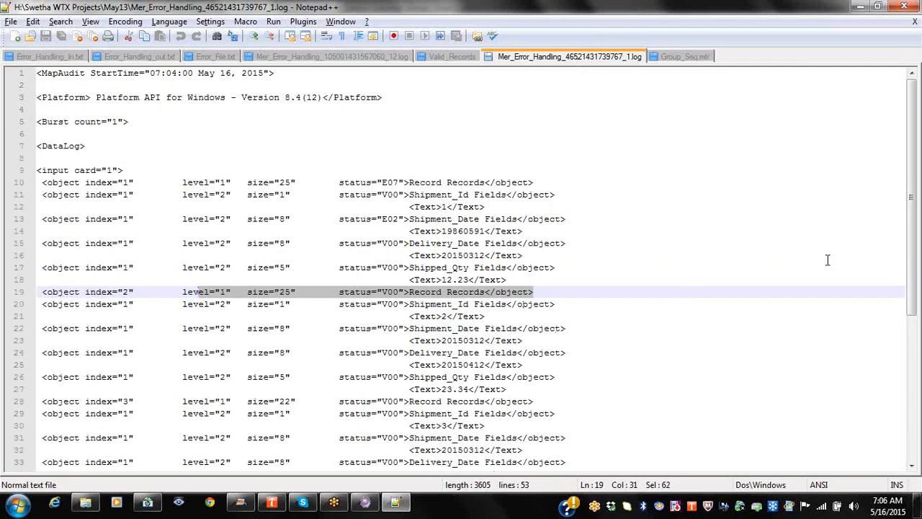
Step: Review the status codes of all records in the audit log, comparing the remaining ones with the data in Error_Handling_In.txt
drag(912, 277, 912, 397)
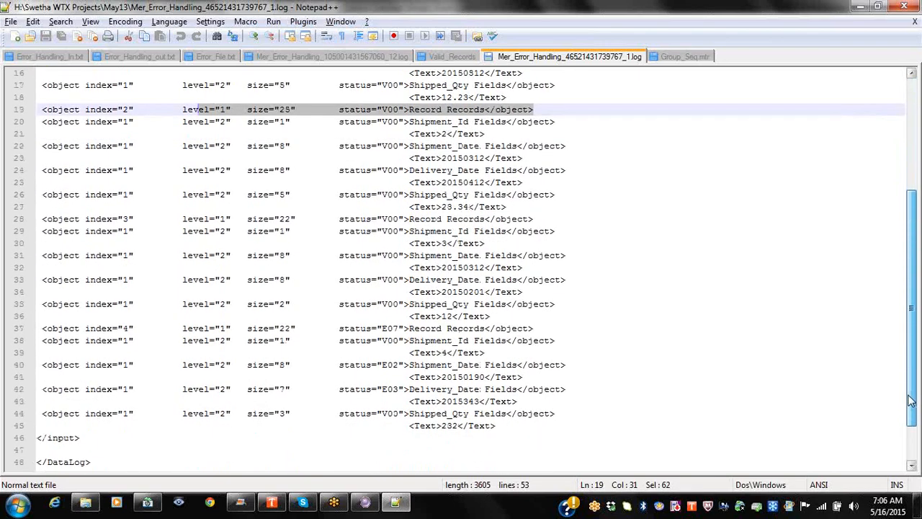
click(77, 58)
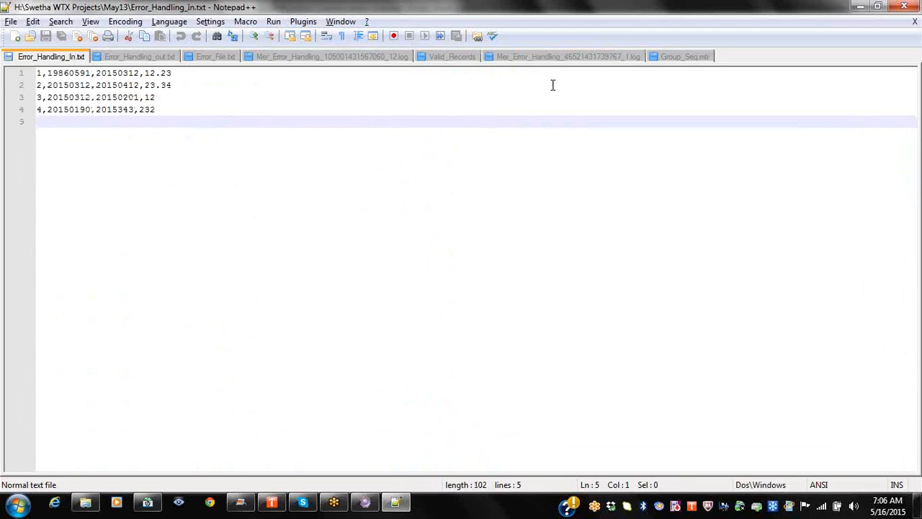
click(556, 57)
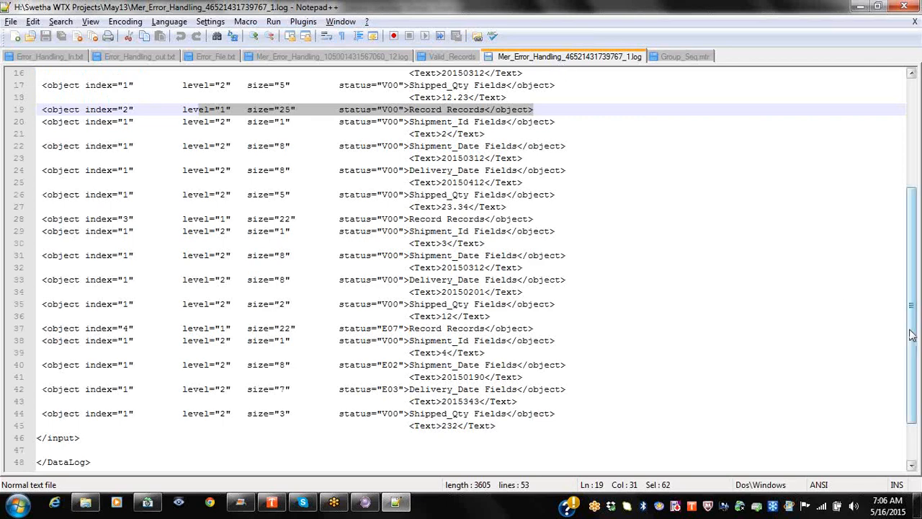
mouse_move(912, 335)
mouse_down()
mouse_move(918, 270)
mouse_move(920, 340)
mouse_up()
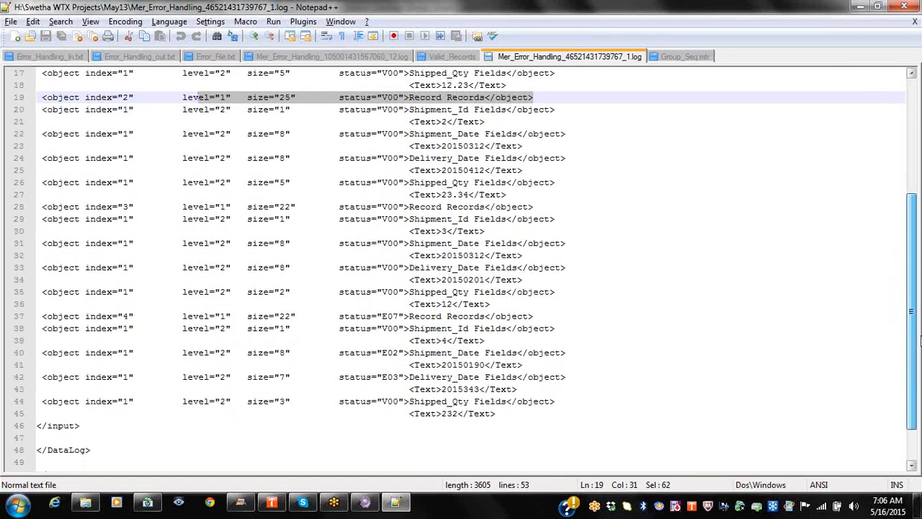
drag(920, 341, 920, 341)
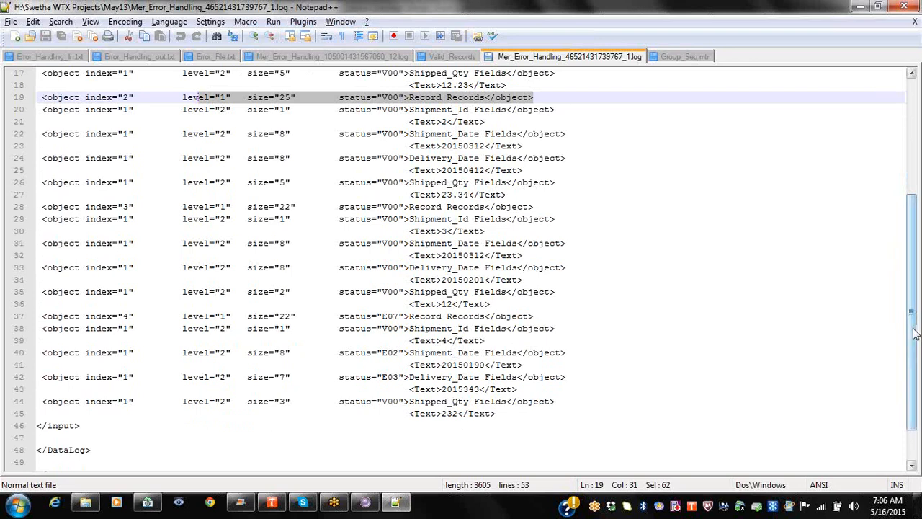
drag(920, 339, 912, 260)
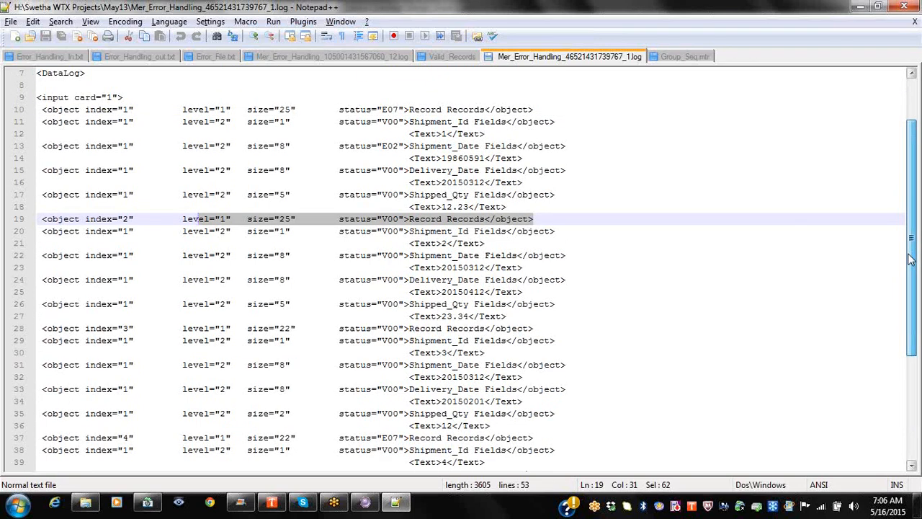
mouse_move(911, 259)
mouse_down()
mouse_move(912, 302)
mouse_move(912, 276)
mouse_up()
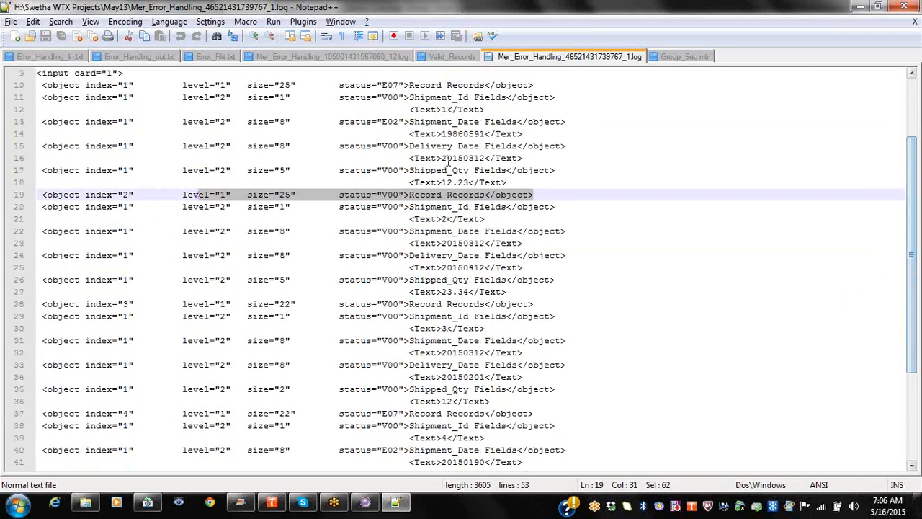
Step: Select the V00 status code on the first Shipment_Id Fields line of the audit log
click(386, 97)
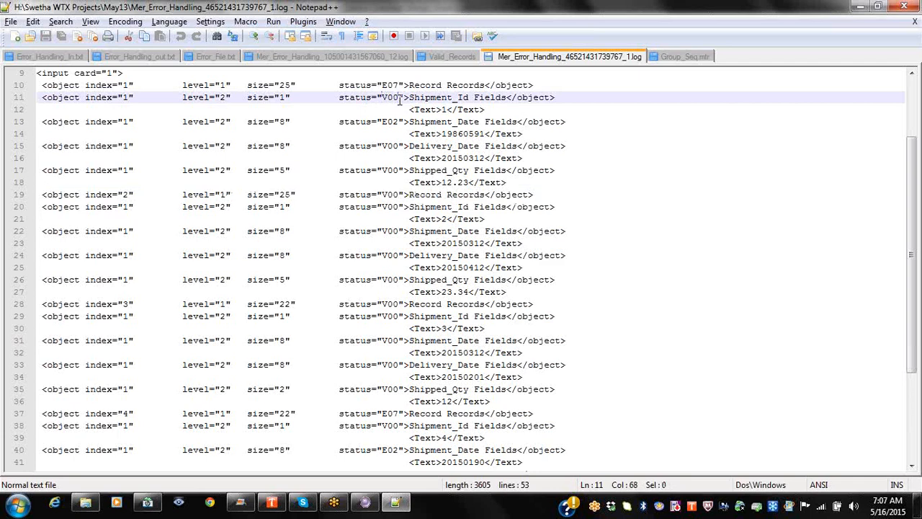
key(shift+Left)
key(shift+Left)
key(shift+Left)
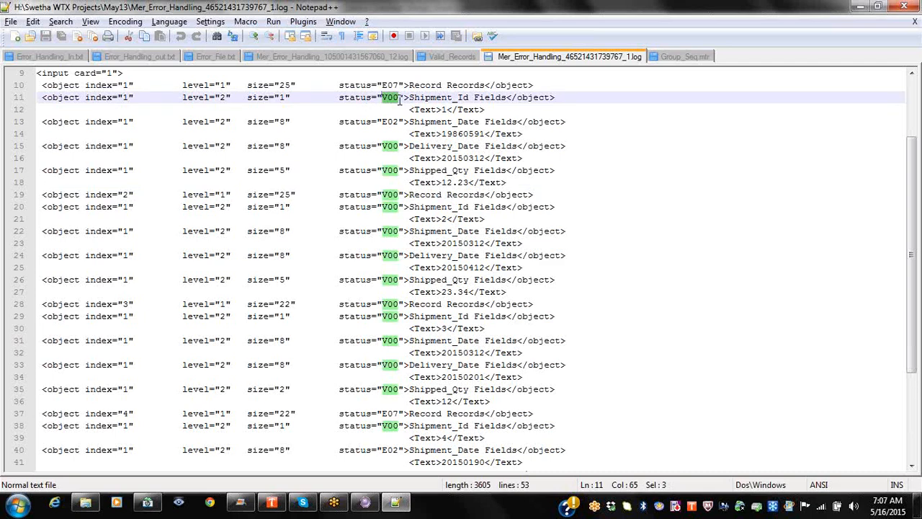
Step: Switch to Design Studio, search its help for V00, read the Valid audit log status codes topic, and return to the map
click(368, 502)
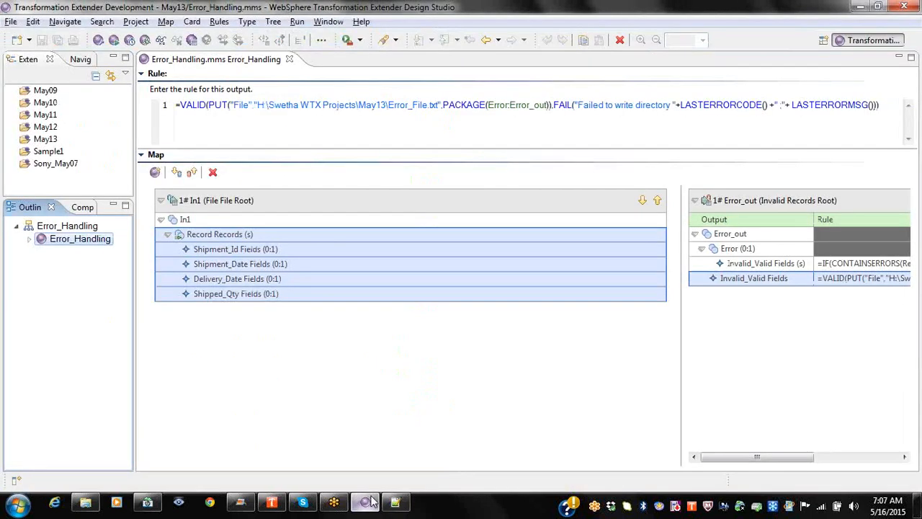
click(360, 22)
click(364, 59)
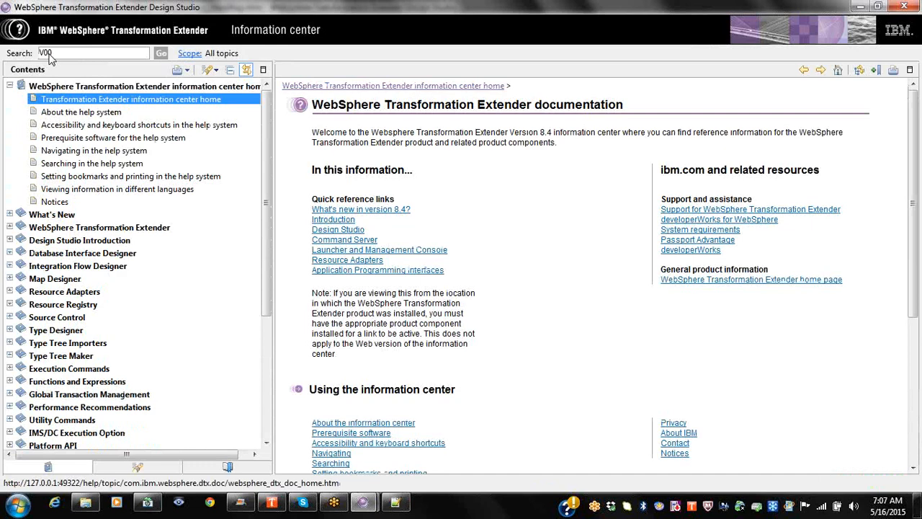
click(160, 54)
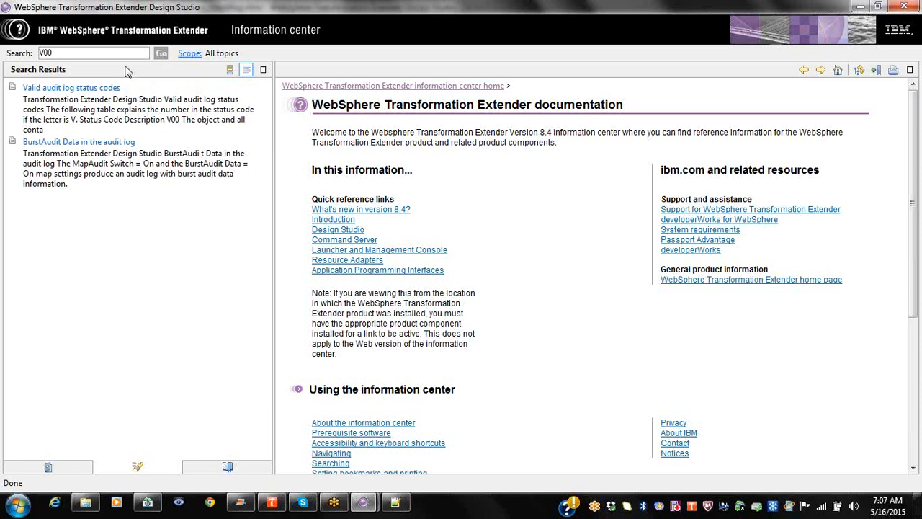
click(96, 88)
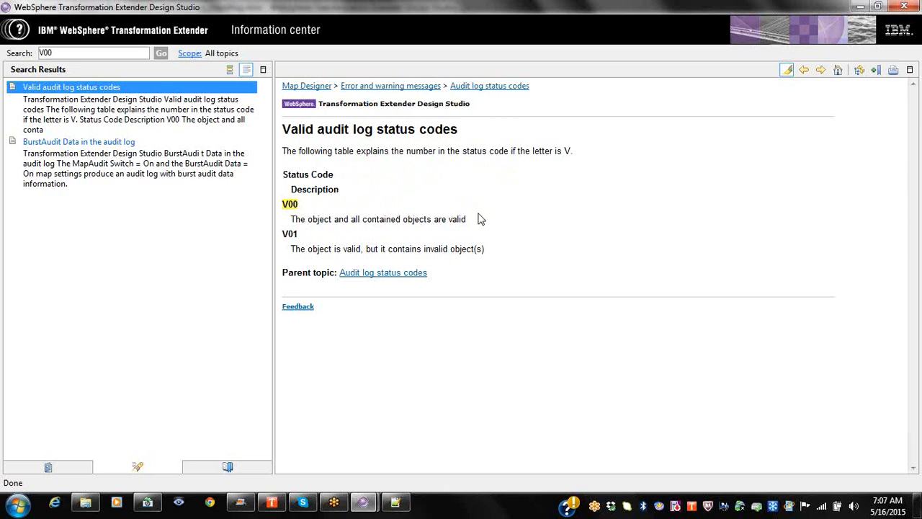
key(alt+Tab)
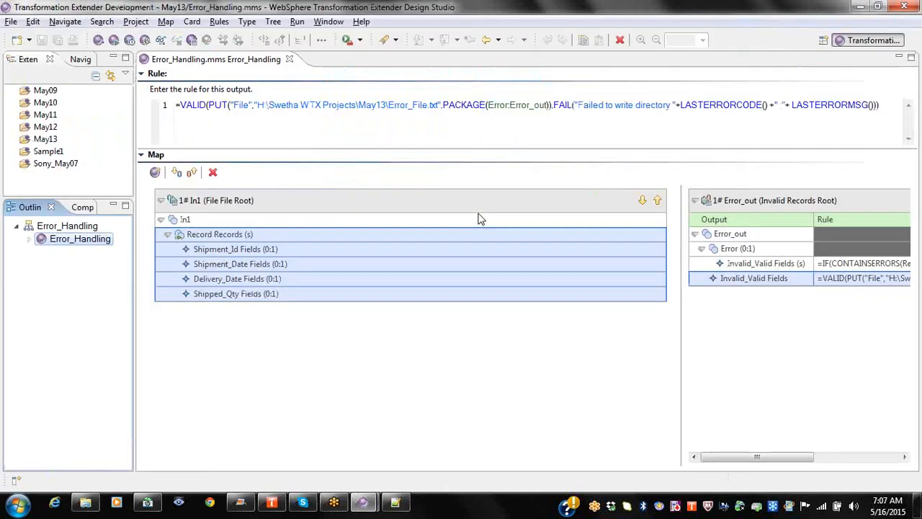
click(402, 505)
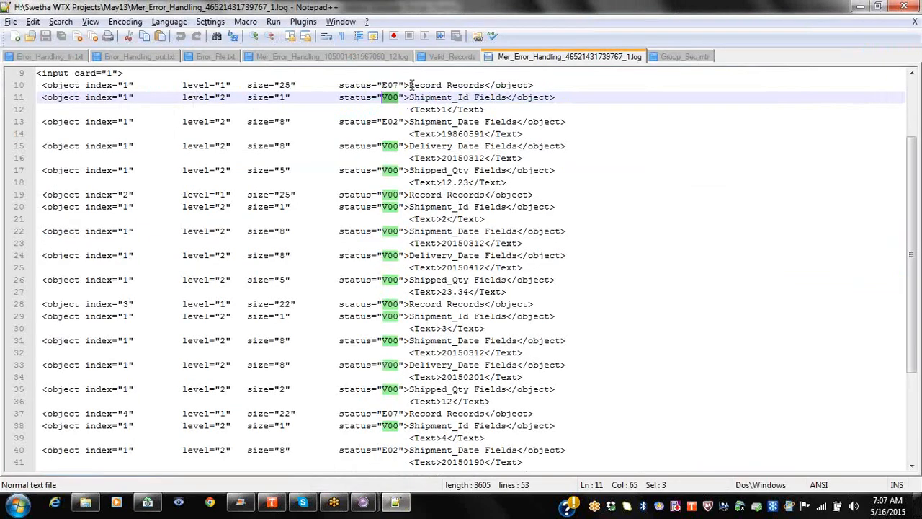
key(alt+Tab)
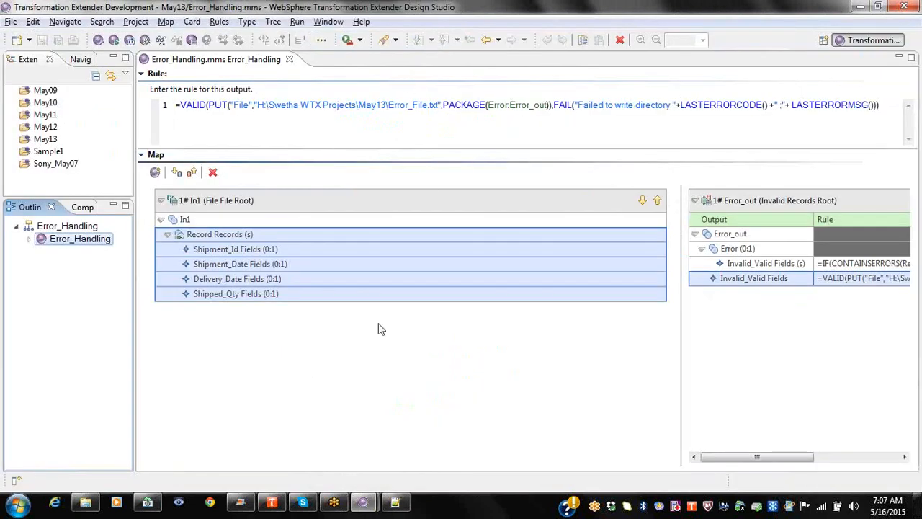
click(395, 503)
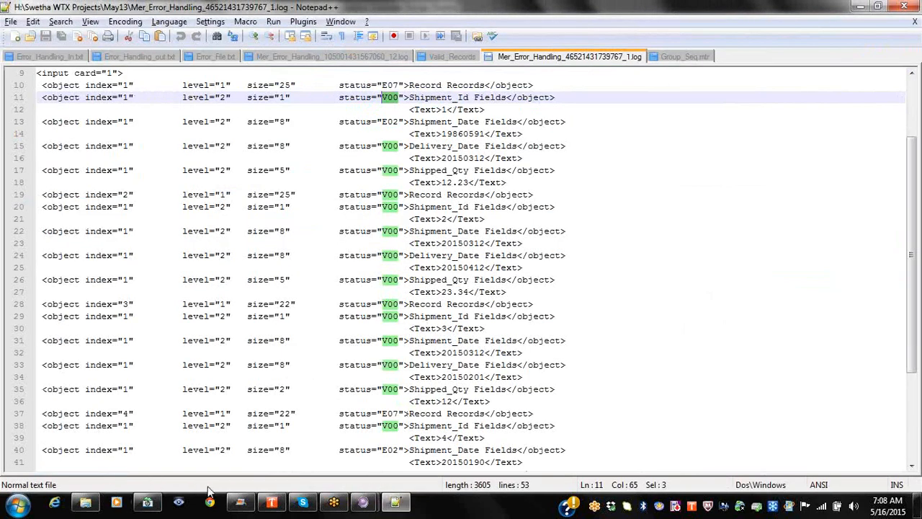
Step: Switch to the Design Studio help, open the Error audit log status codes topic via its parent topic, and read the E07 description
mouse_move(362, 503)
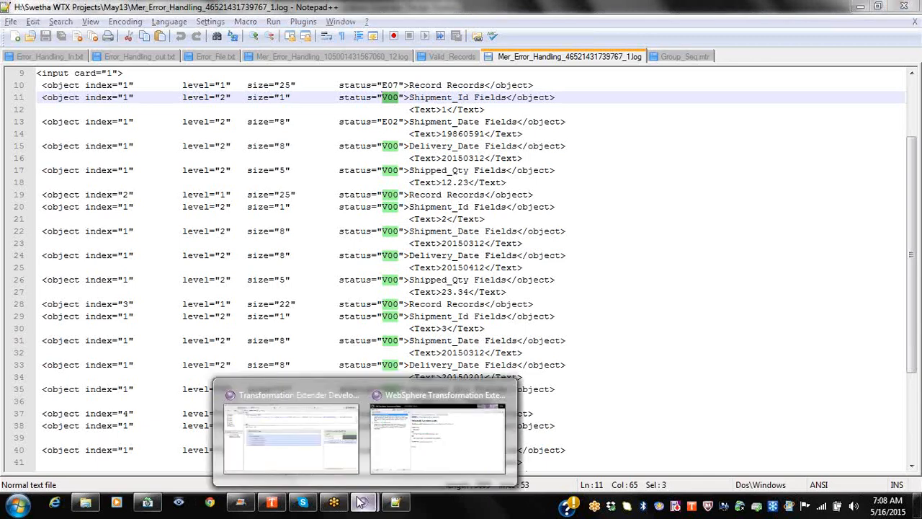
click(319, 453)
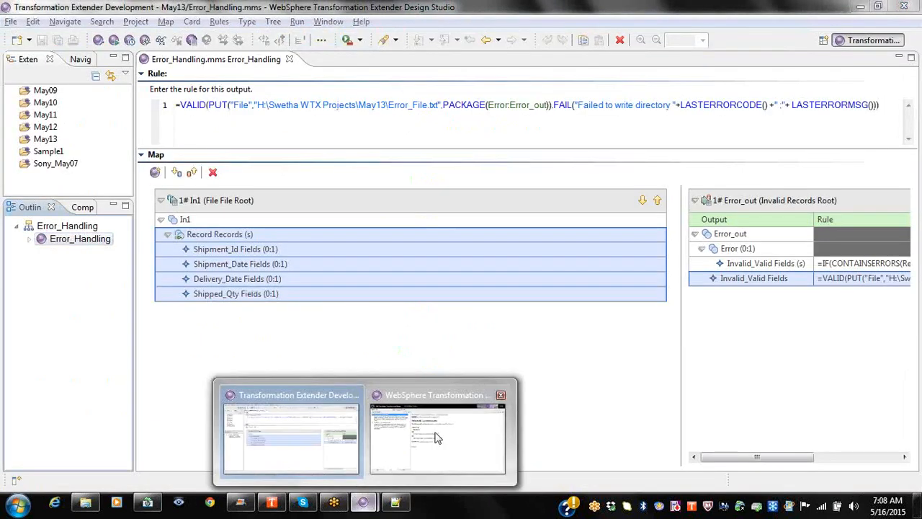
click(433, 435)
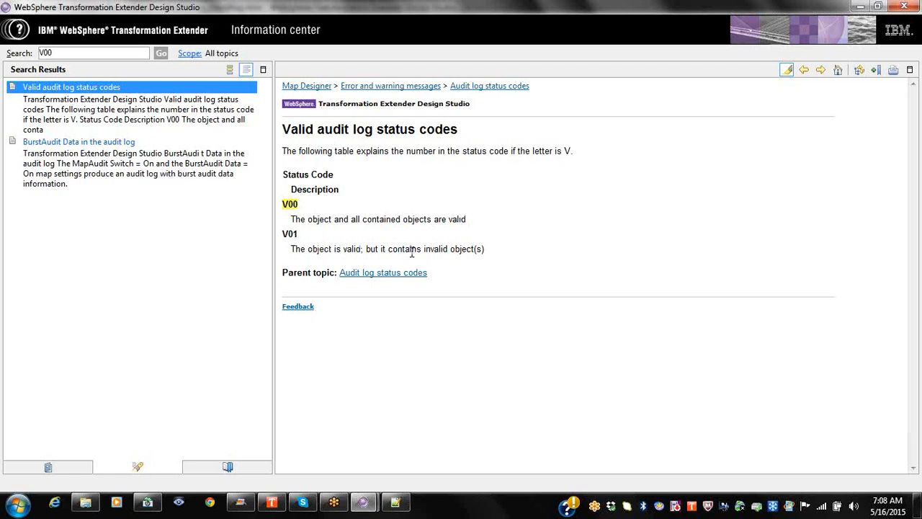
click(396, 273)
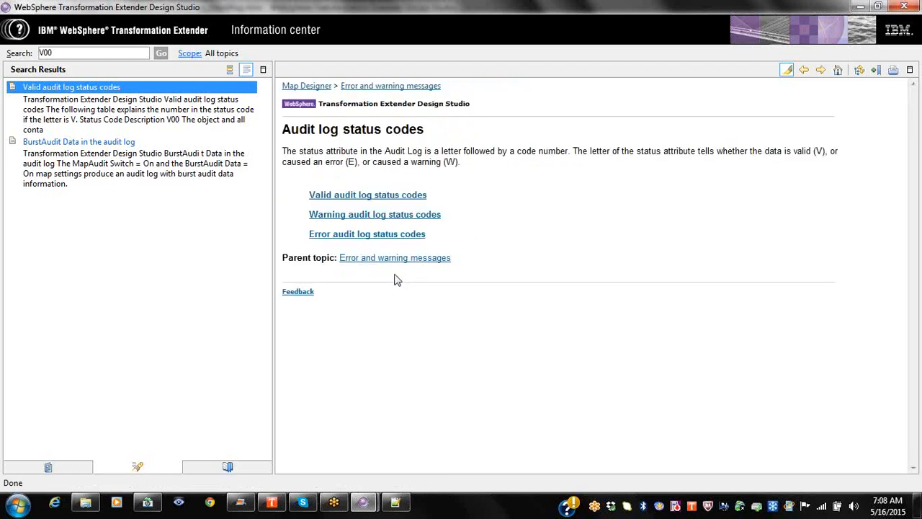
click(392, 236)
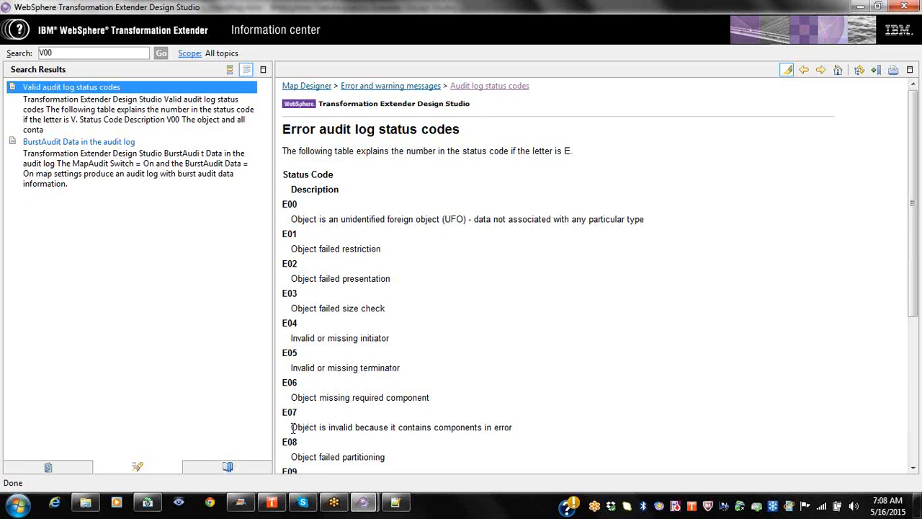
drag(292, 427, 513, 428)
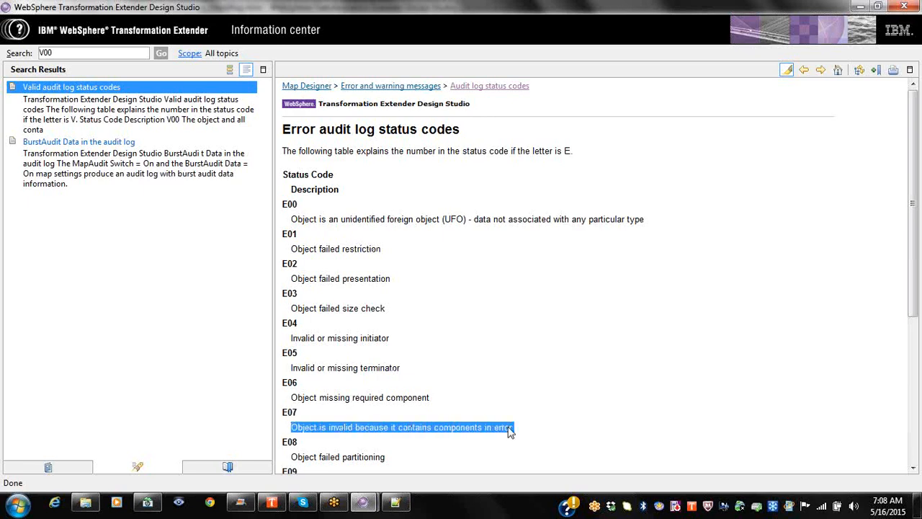
drag(913, 252, 915, 308)
Step: Switch to the audit log in Notepad++ and examine the first record's Shipment_Date value flagged E02
key(alt+Tab)
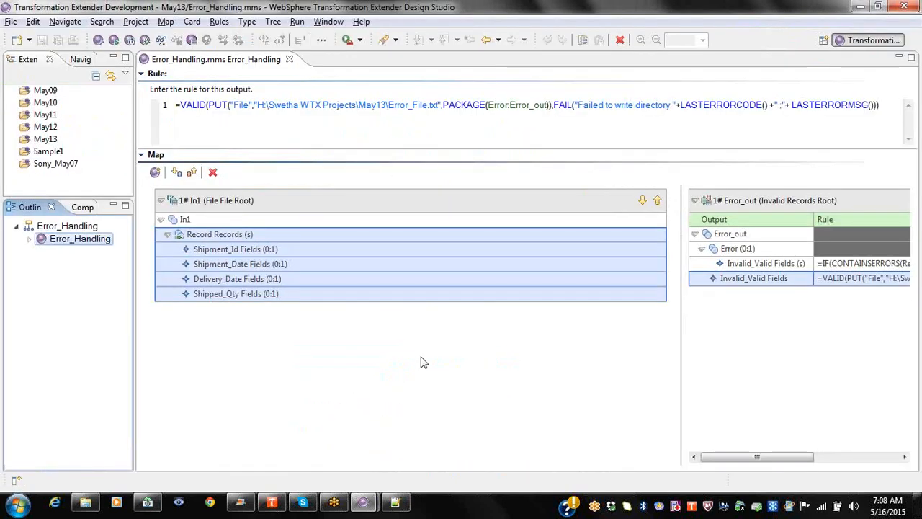
key(alt+Tab)
click(395, 502)
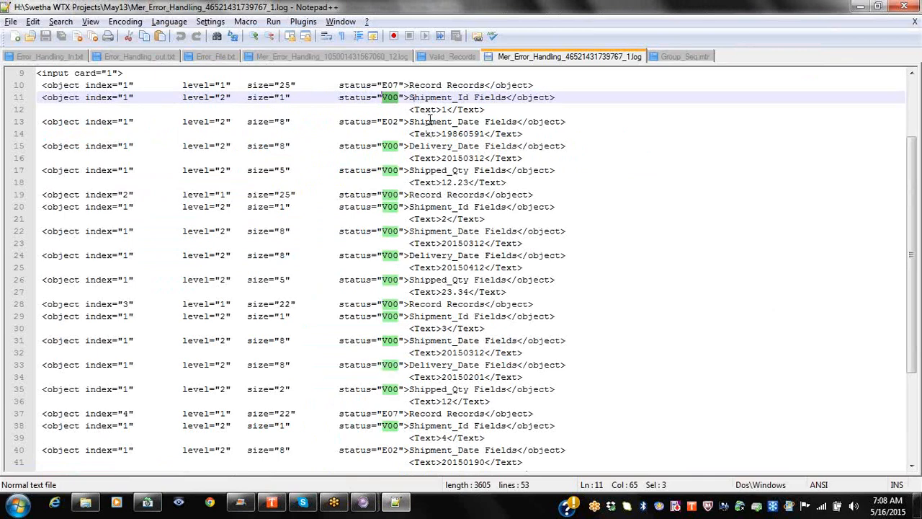
double_click(450, 135)
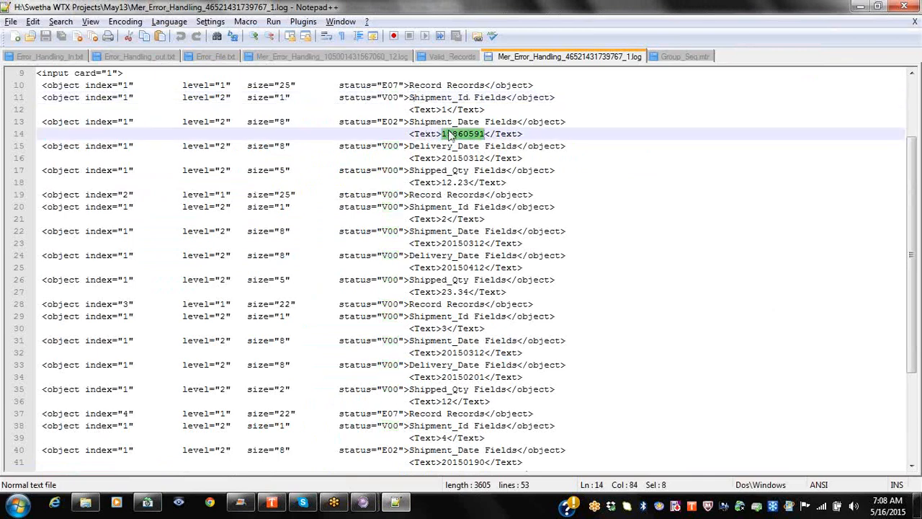
click(463, 134)
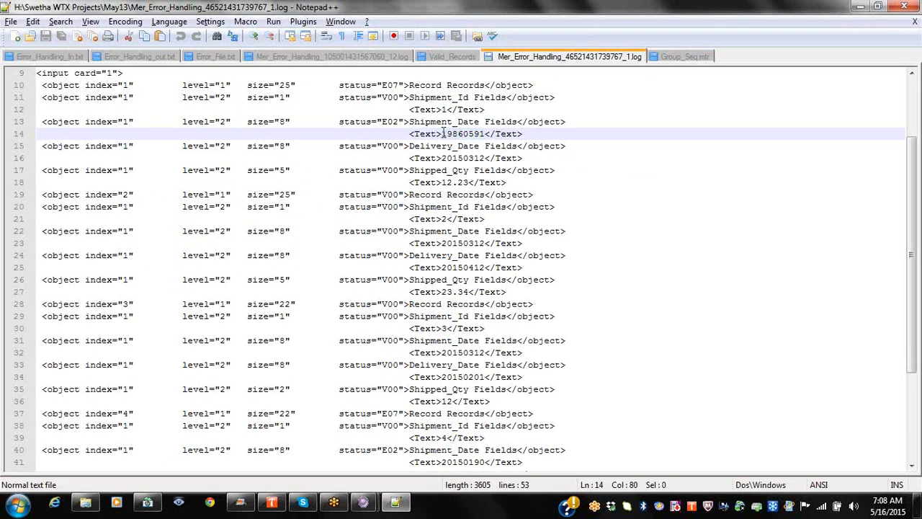
Step: Return to the help's Error audit log status codes topic and read the E02 description
key(alt+Tab)
key(alt+Tab)
key(alt+Tab)
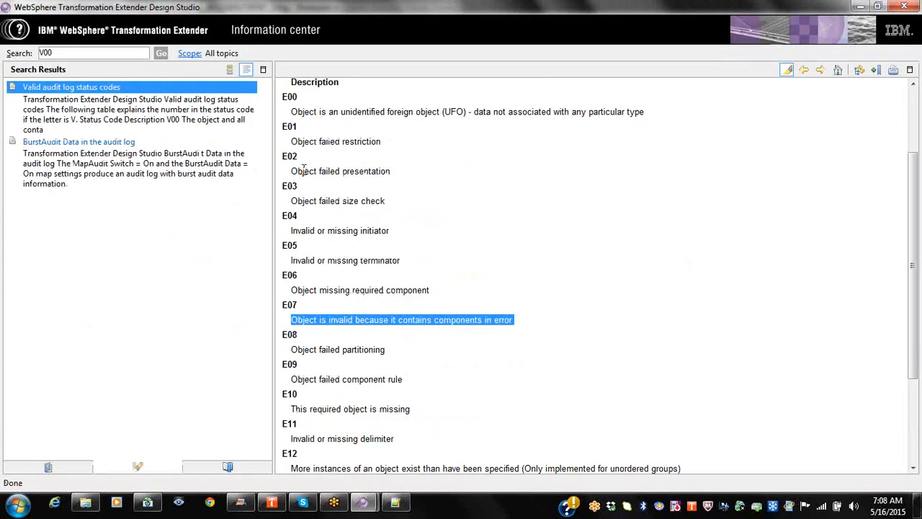
drag(293, 170, 387, 177)
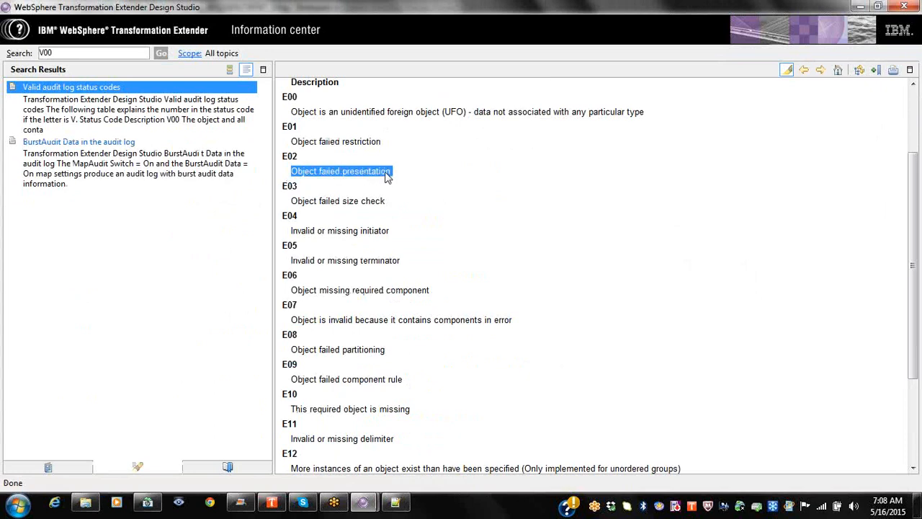
Step: Switch to the Error_Handling map, show the properties of the input card's Shipment_Date Fields, and expand them to examine the date format
key(alt+Tab)
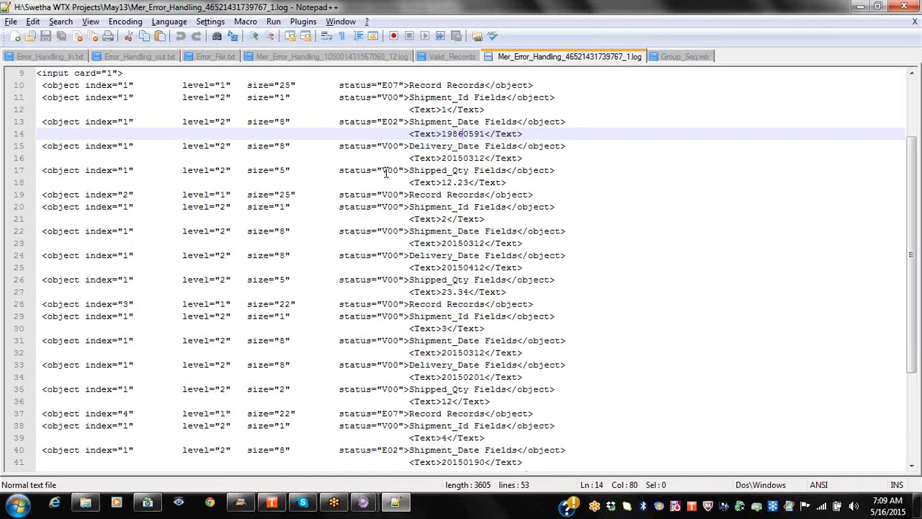
mouse_move(360, 502)
click(270, 415)
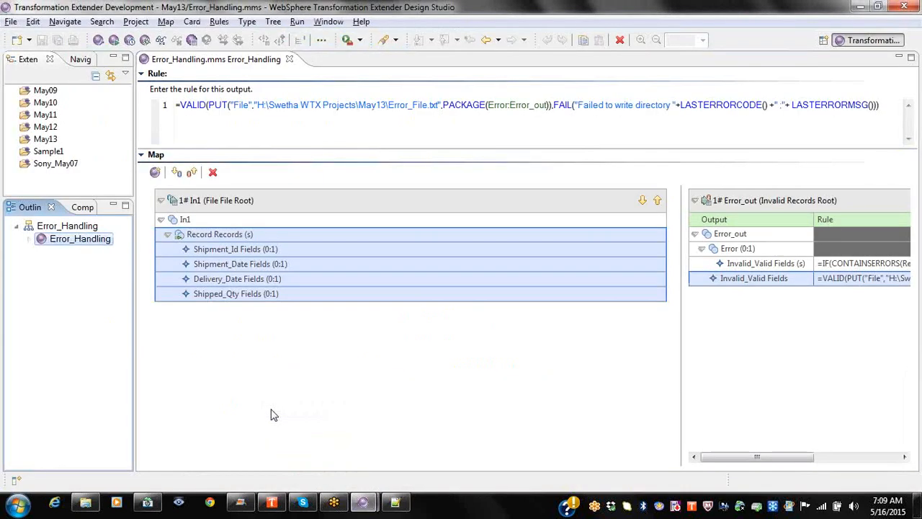
right_click(262, 267)
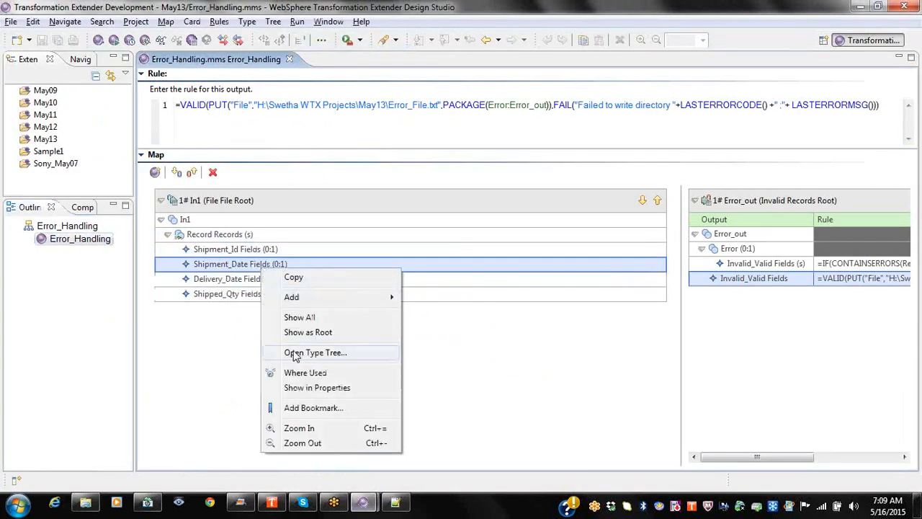
click(337, 389)
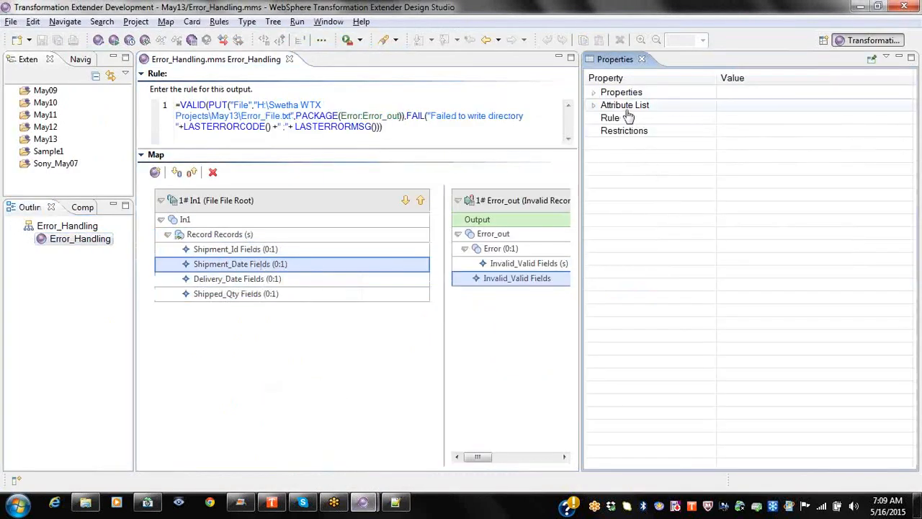
double_click(621, 92)
right_click(634, 98)
click(648, 100)
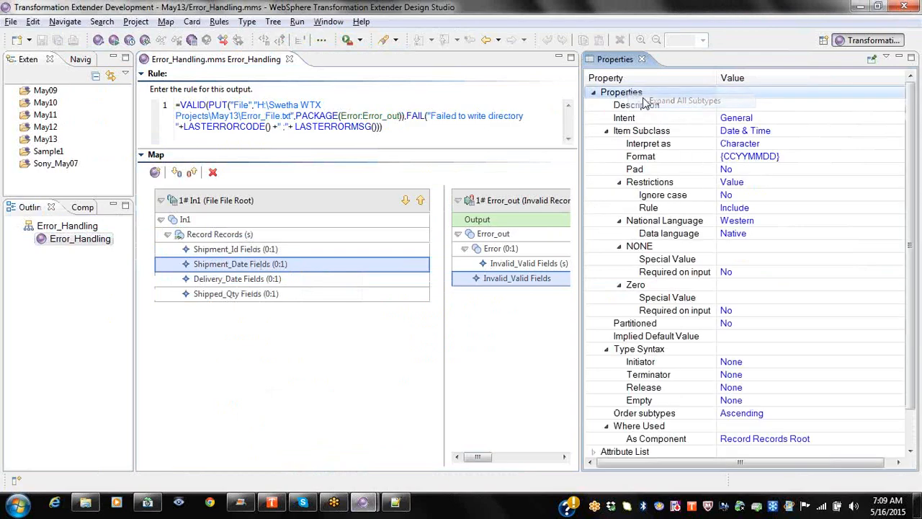
Step: Compare the day digits of the first record's Shipment_Date in the audit log with the {CCYYMMDD} format in the field properties
key(alt+Tab)
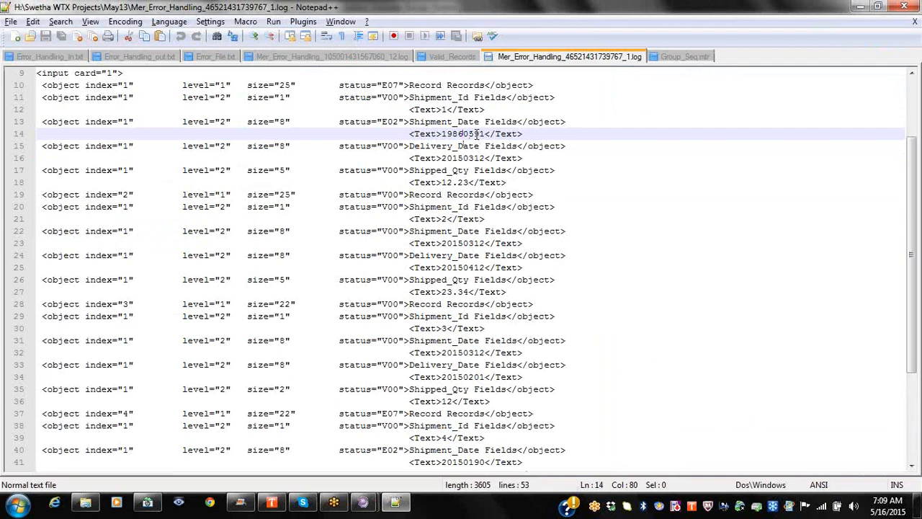
drag(474, 134, 488, 134)
key(alt+Tab)
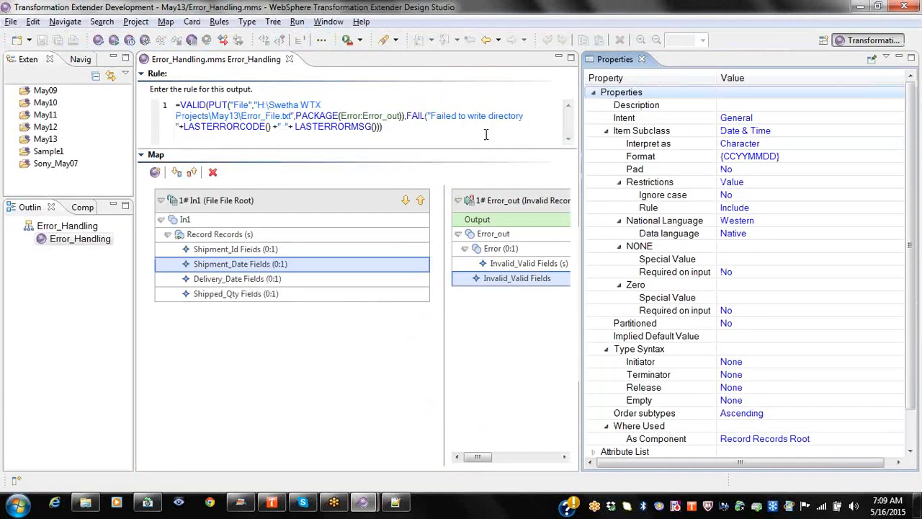
key(alt+Tab)
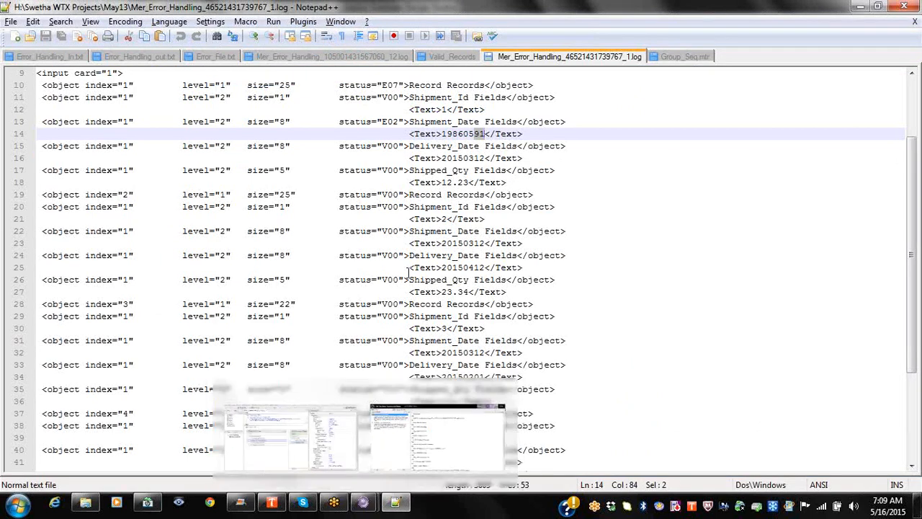
Step: Return to the help's error status codes and read the E09 description
mouse_move(364, 502)
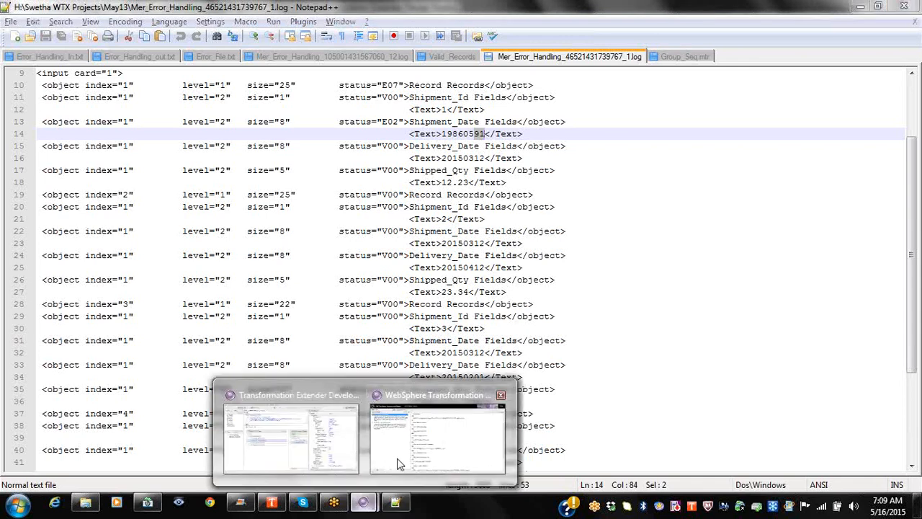
click(402, 460)
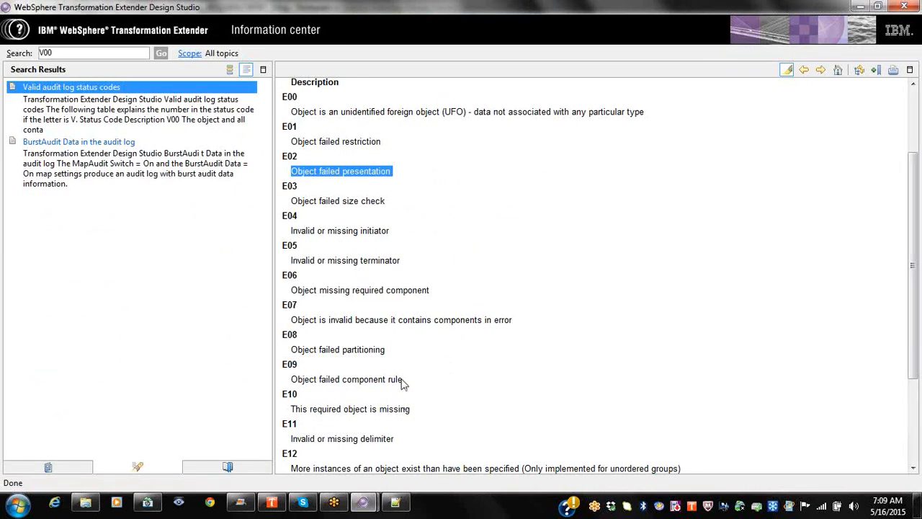
drag(405, 384, 282, 367)
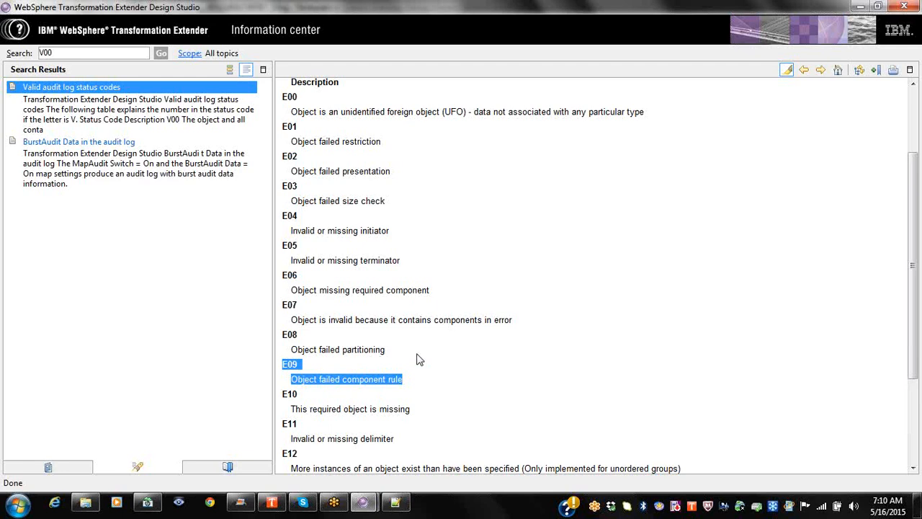
Step: Return to the audit log, check the first Record Records line's level value, and review the remaining records through the end of the input section
key(alt+Tab)
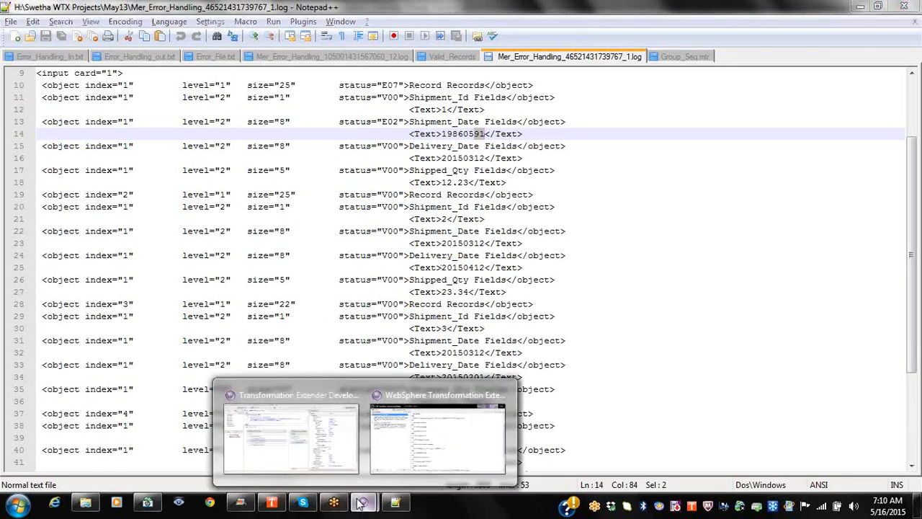
click(315, 434)
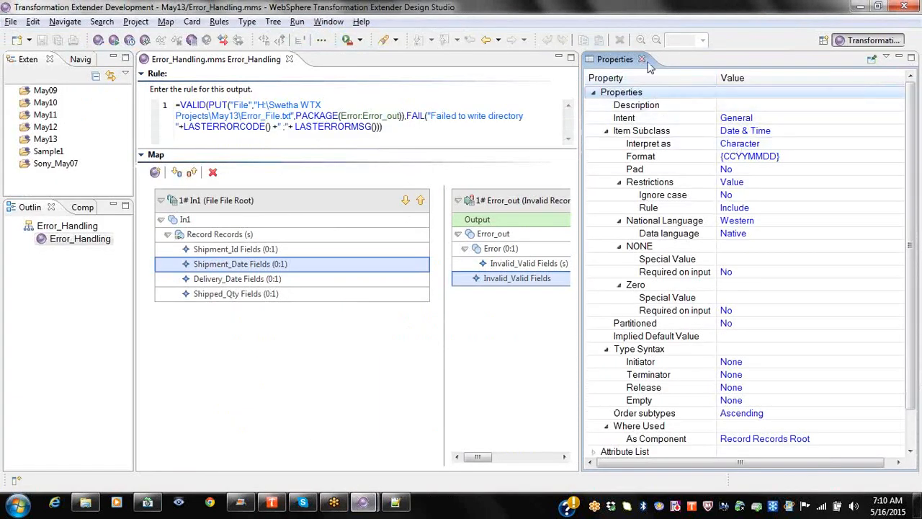
key(alt+Tab)
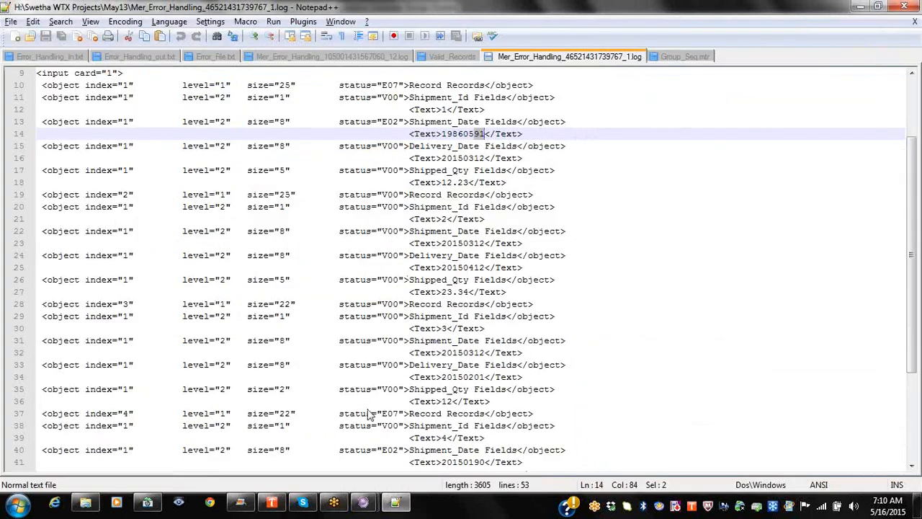
click(395, 504)
click(395, 505)
double_click(223, 85)
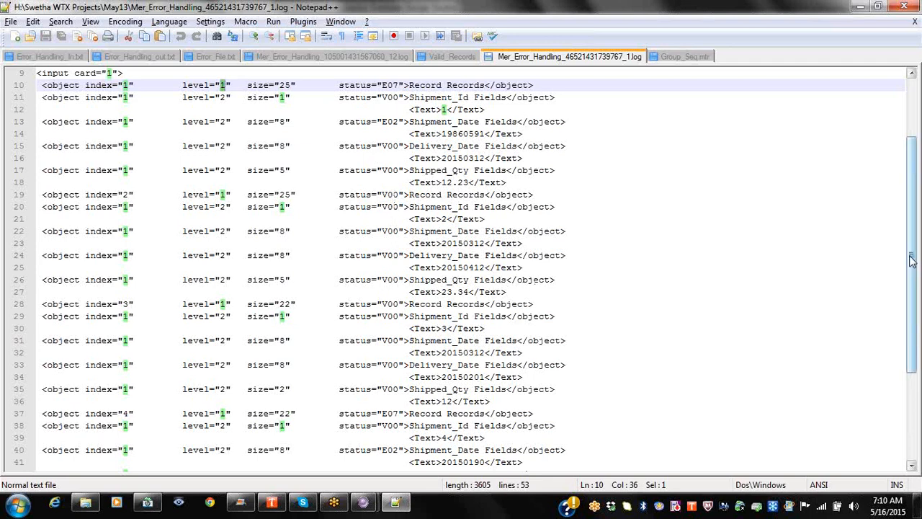
drag(912, 262, 912, 315)
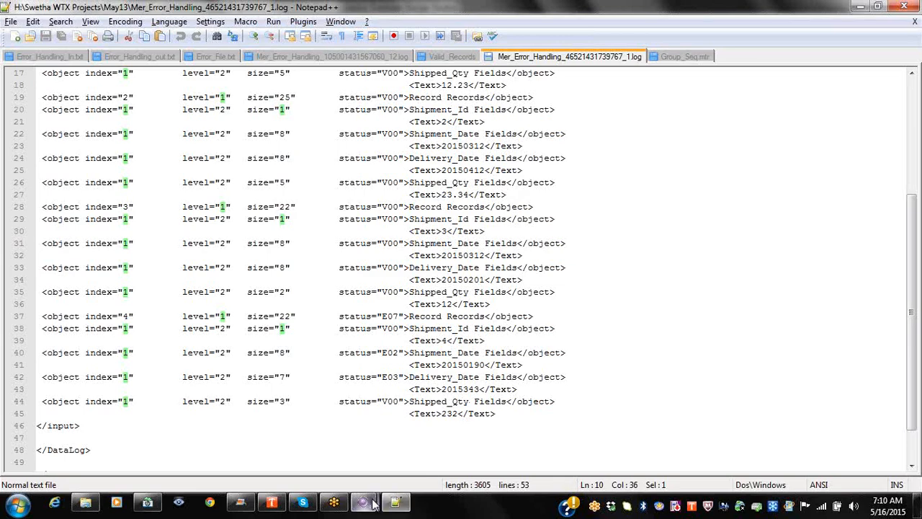
Step: Switch to Design Studio, view the Error_Handling map's Map Settings, and close them without changes
mouse_move(364, 502)
click(286, 435)
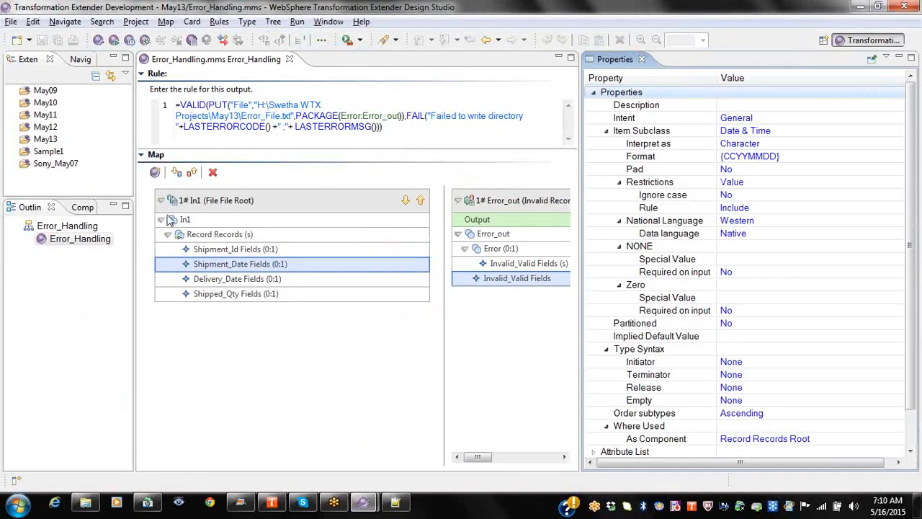
right_click(59, 239)
click(107, 328)
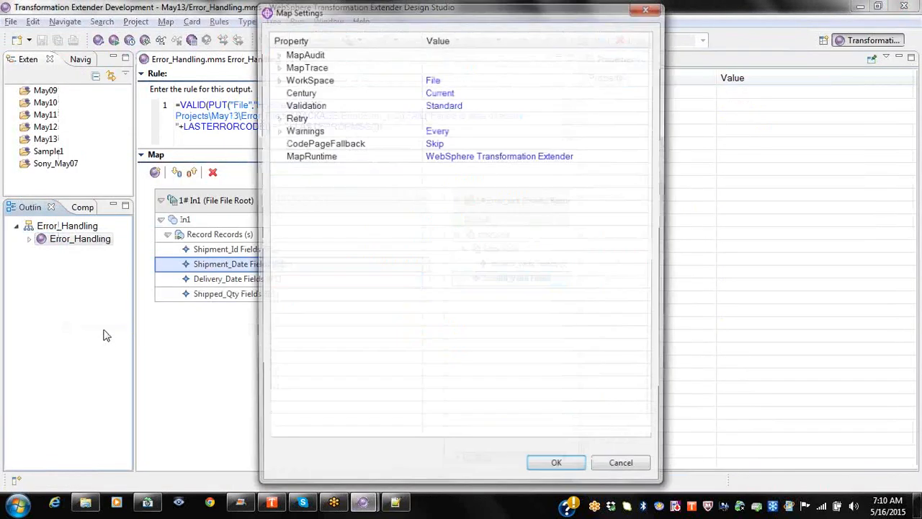
click(616, 469)
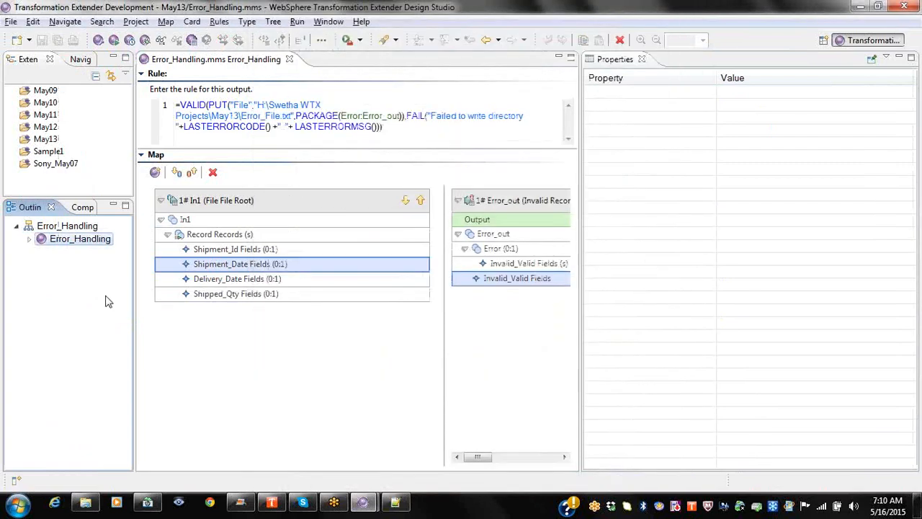
Step: In the Error_Handling map's Data Audit Settings, set both Details and Item Data to Error for Record Records:In1, then close the settings
right_click(96, 250)
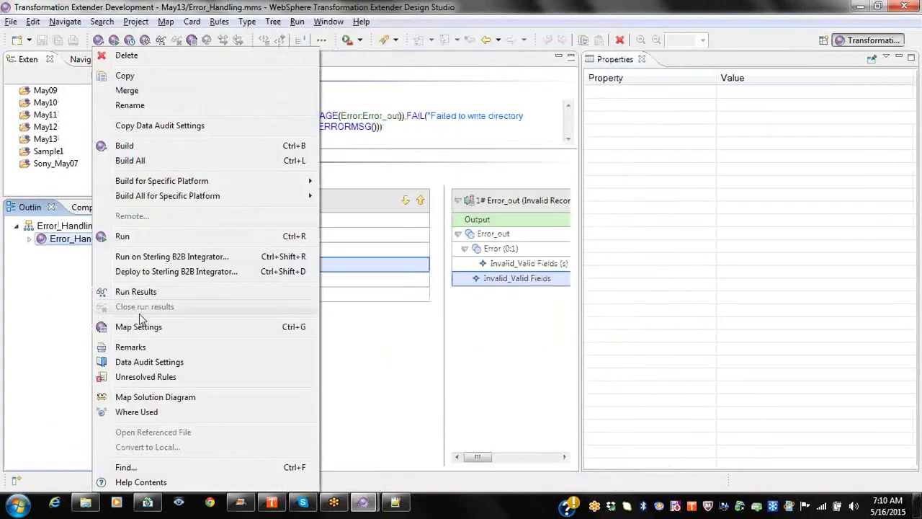
click(154, 361)
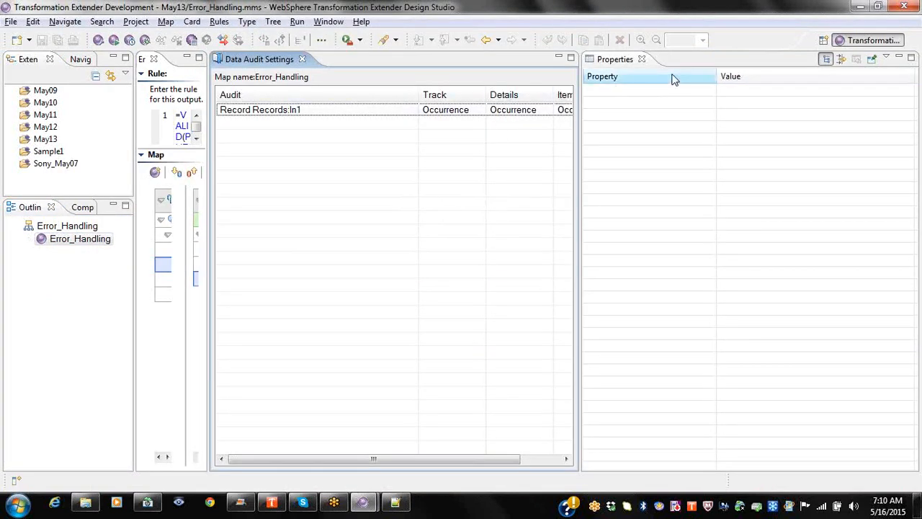
click(642, 59)
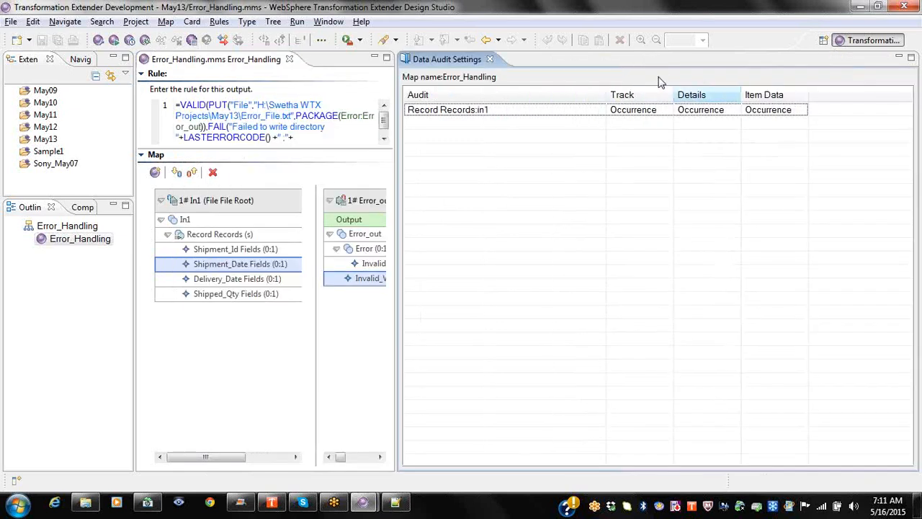
click(721, 110)
click(735, 115)
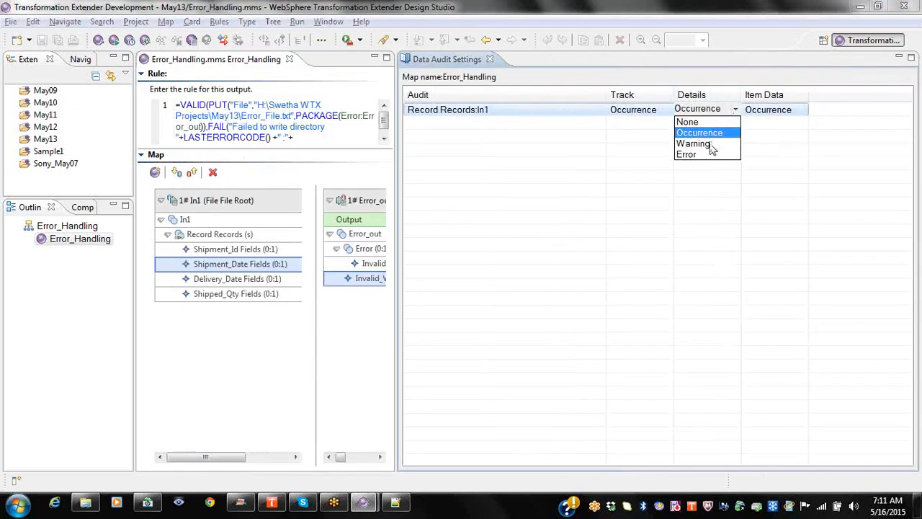
click(708, 155)
click(774, 111)
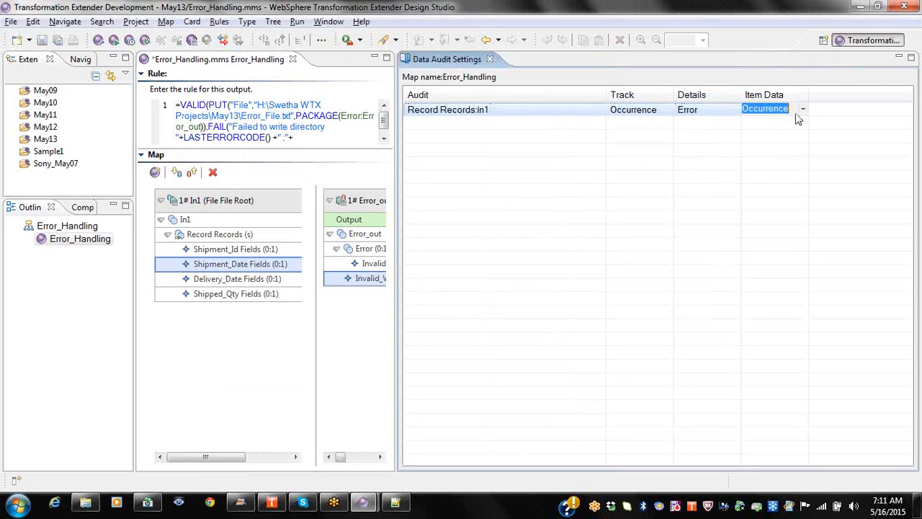
click(802, 109)
click(755, 155)
click(490, 60)
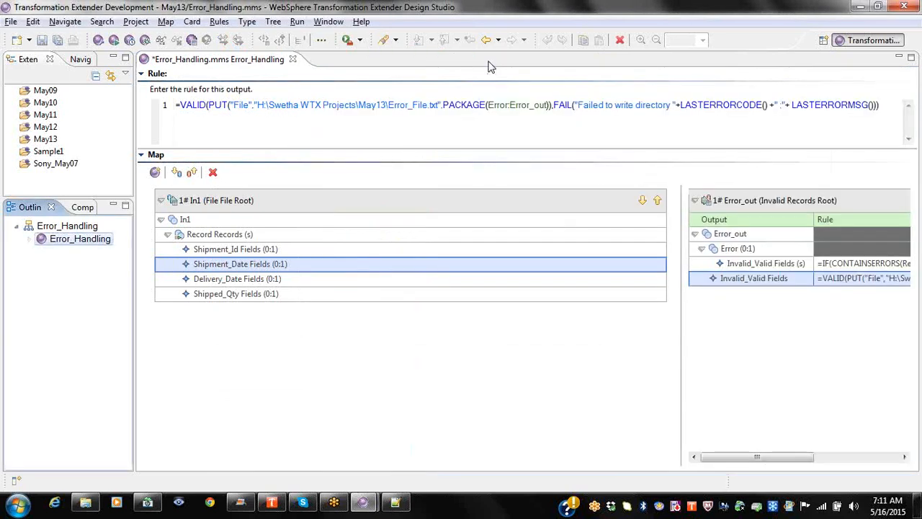
Step: Save and run the Error_Handling map, then switch to Notepad++ and reload Error_File.txt
click(41, 41)
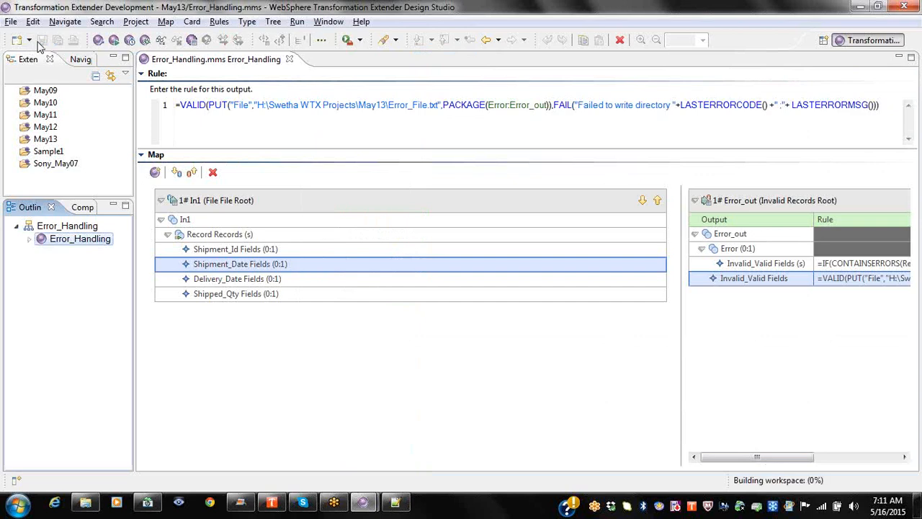
click(114, 41)
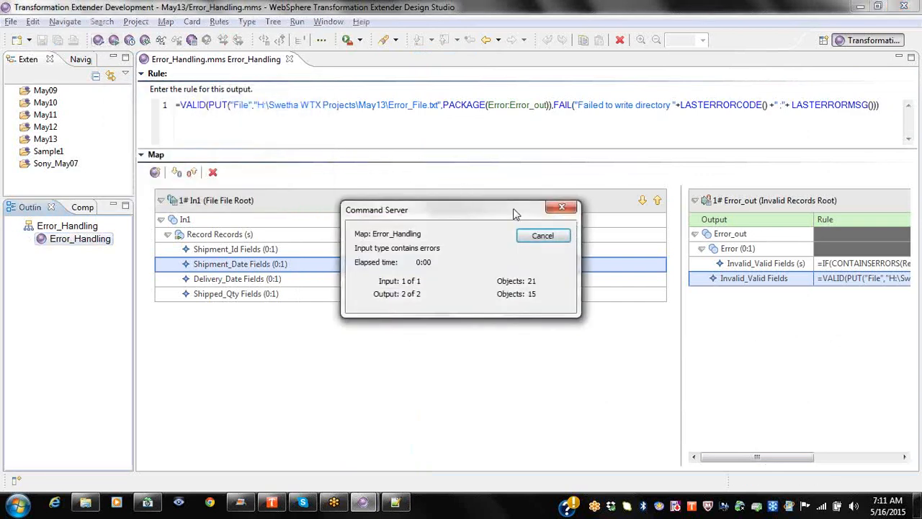
key(alt+Tab)
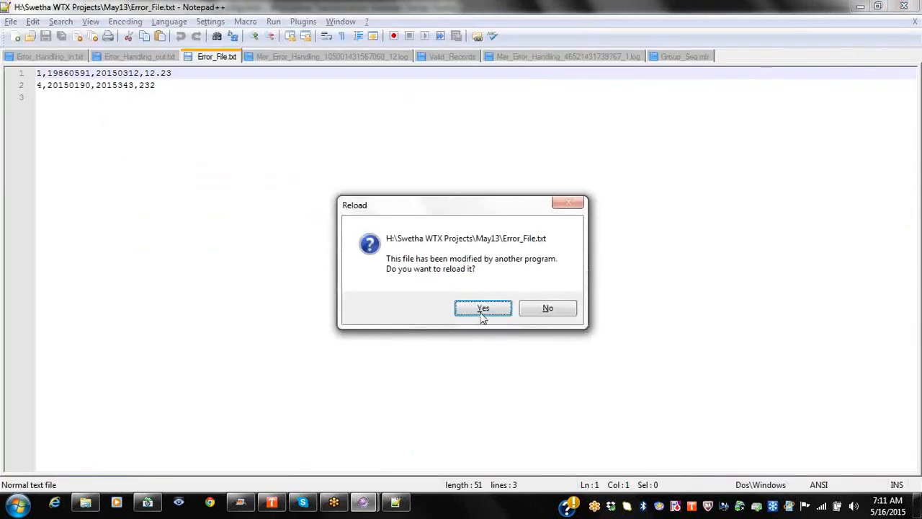
click(481, 308)
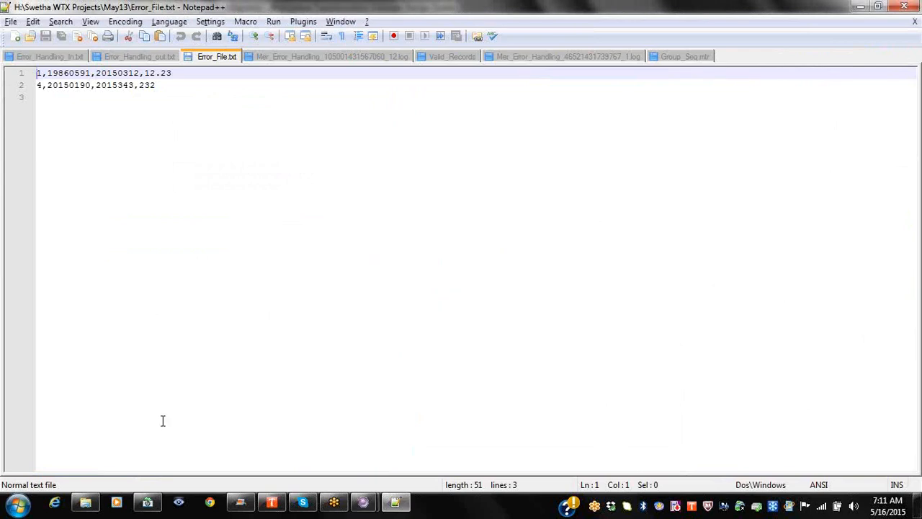
click(87, 502)
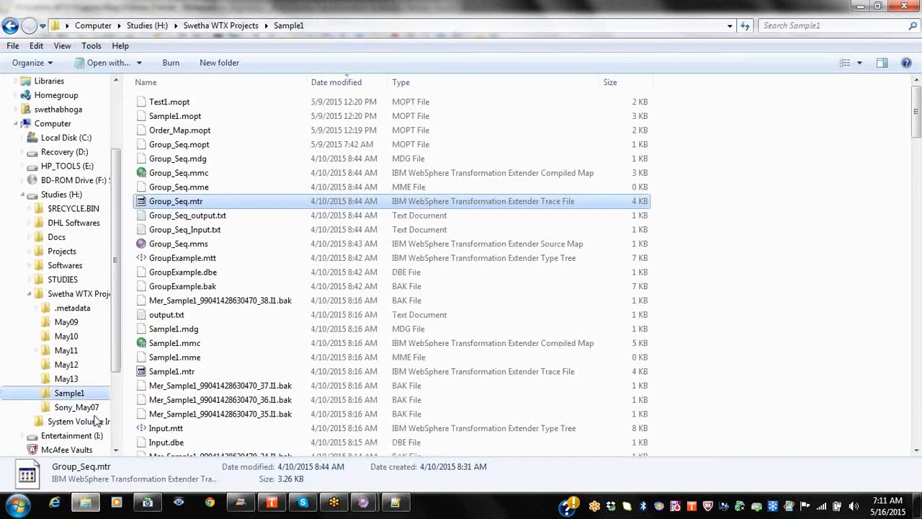
click(67, 379)
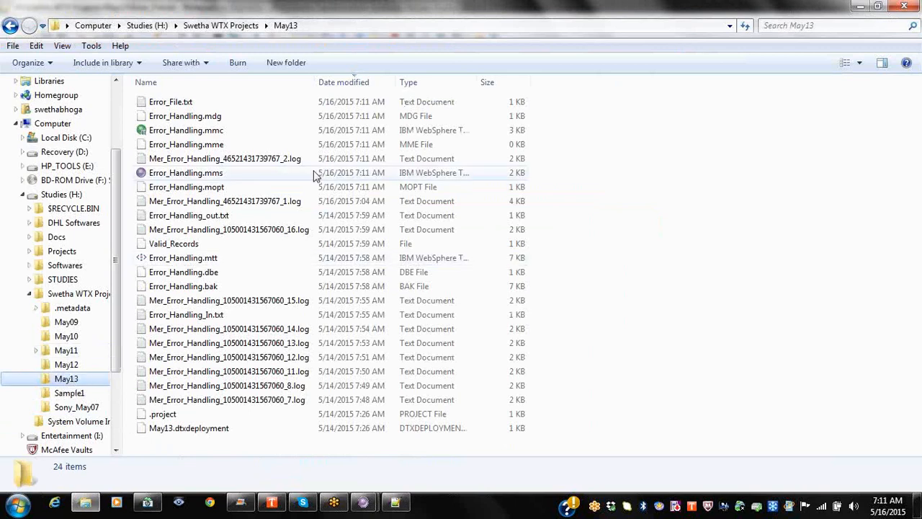
click(286, 160)
right_click(286, 160)
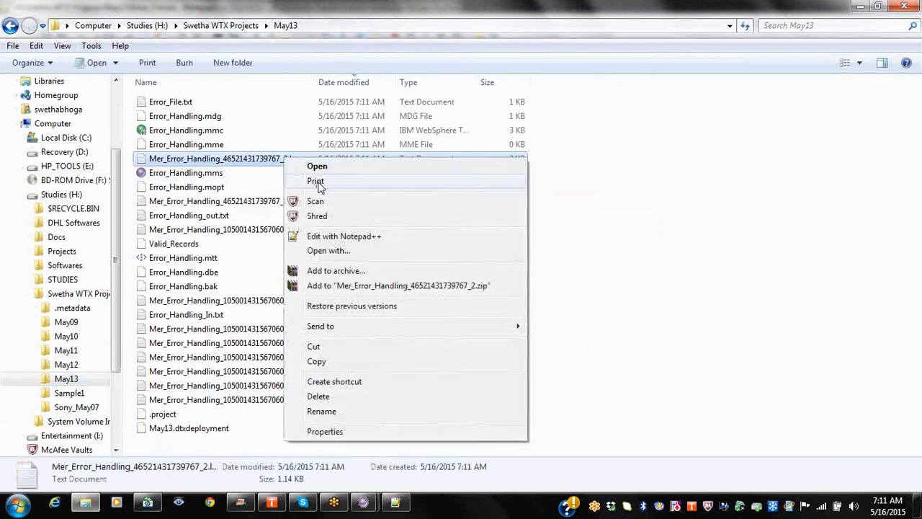
click(343, 235)
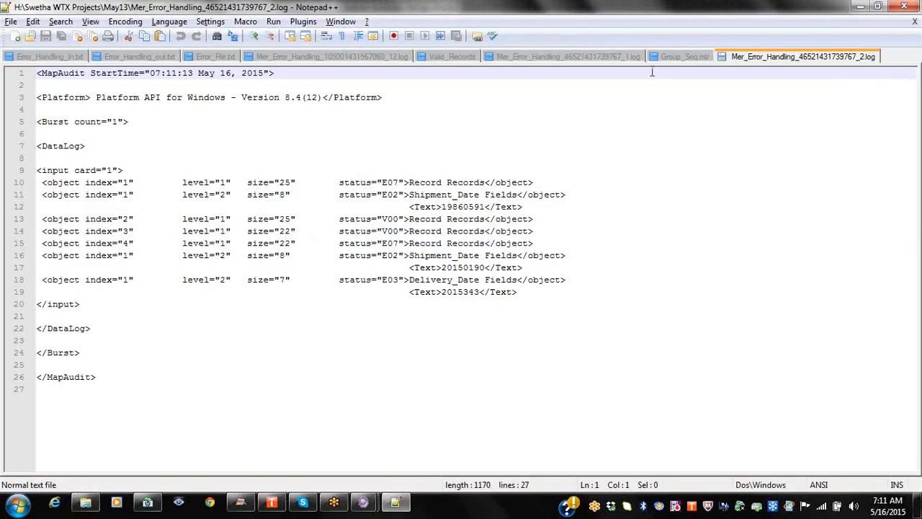
Step: Close the Group_Seq.mtr file and check the first Record Records line's status code in the new audit log
click(681, 58)
right_click(682, 60)
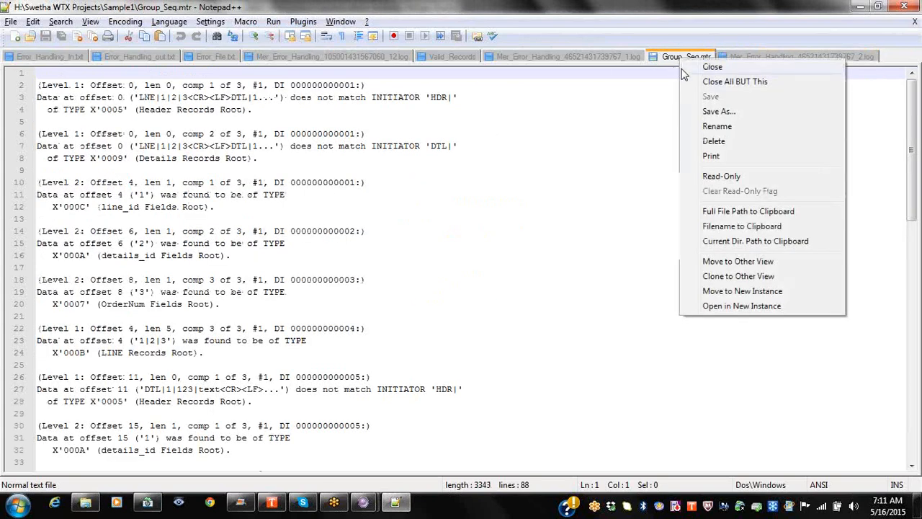
click(683, 67)
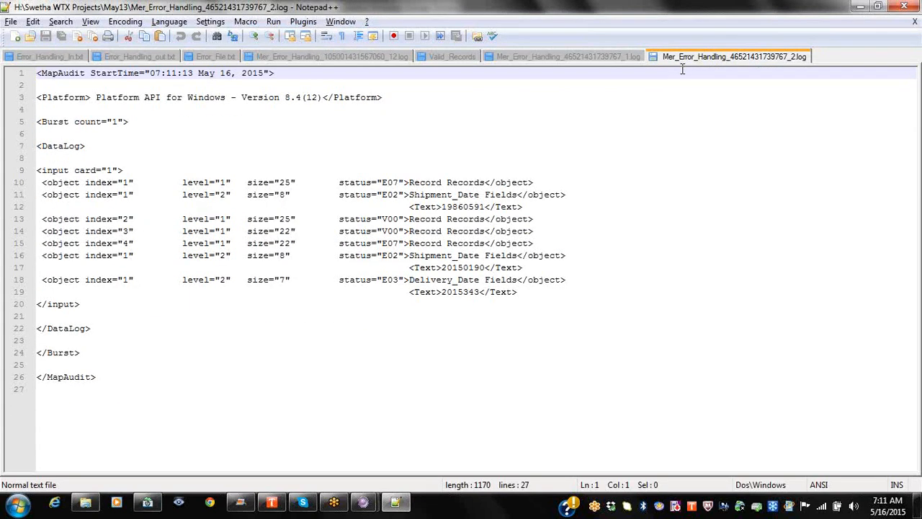
double_click(389, 182)
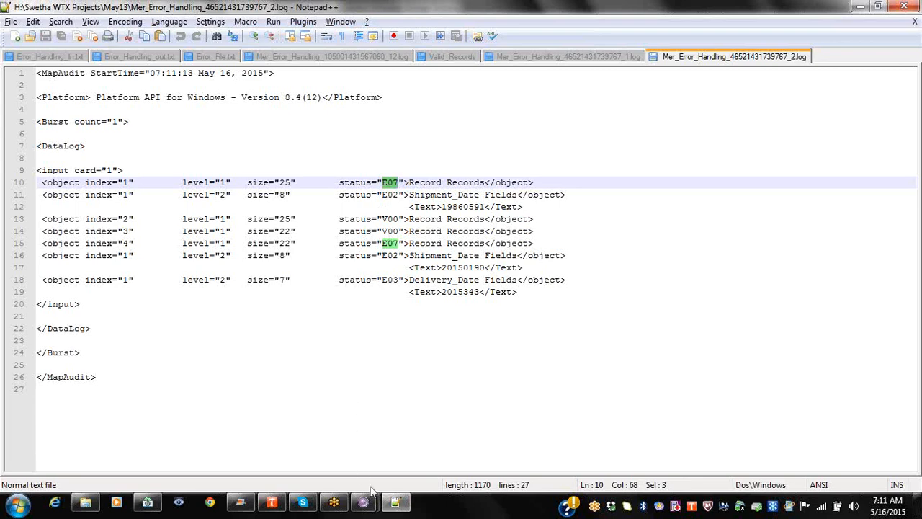
Step: Switch to Design Studio, view the Error_Handling map's Data Audit Settings, and close them without changes
mouse_move(368, 499)
click(324, 445)
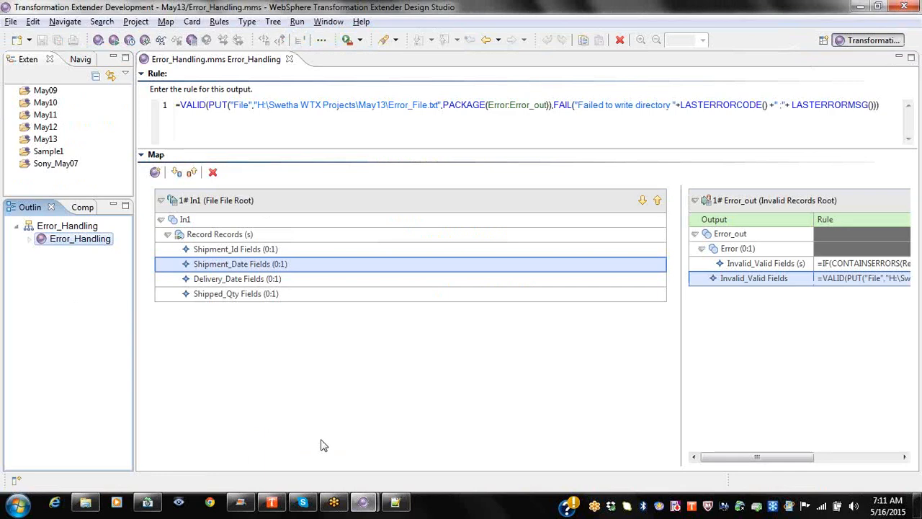
right_click(95, 249)
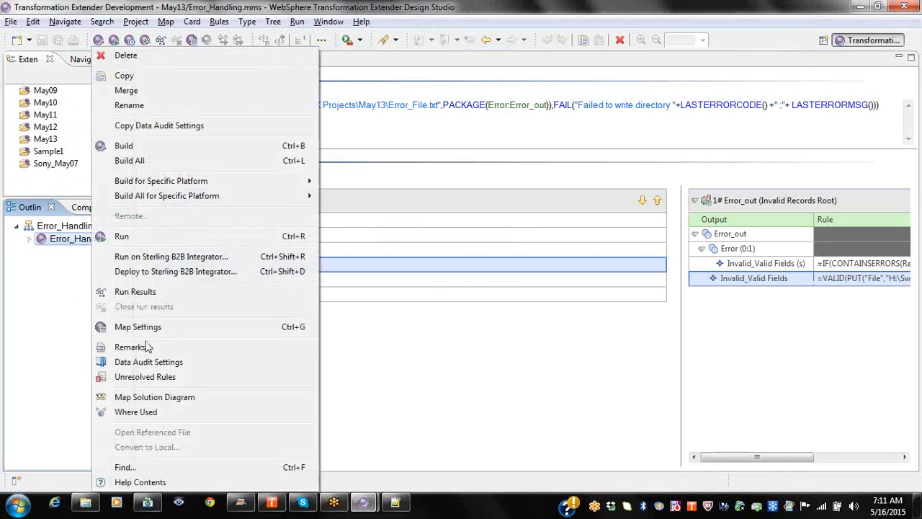
click(146, 363)
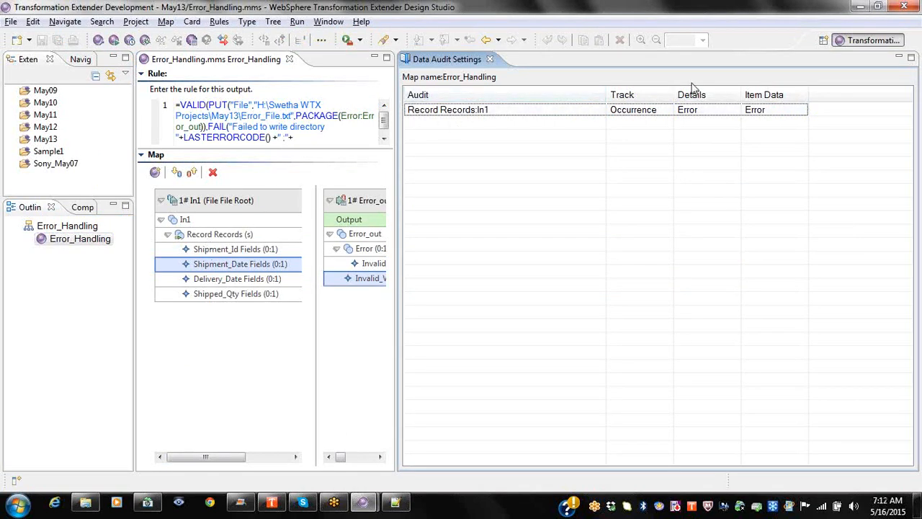
click(490, 59)
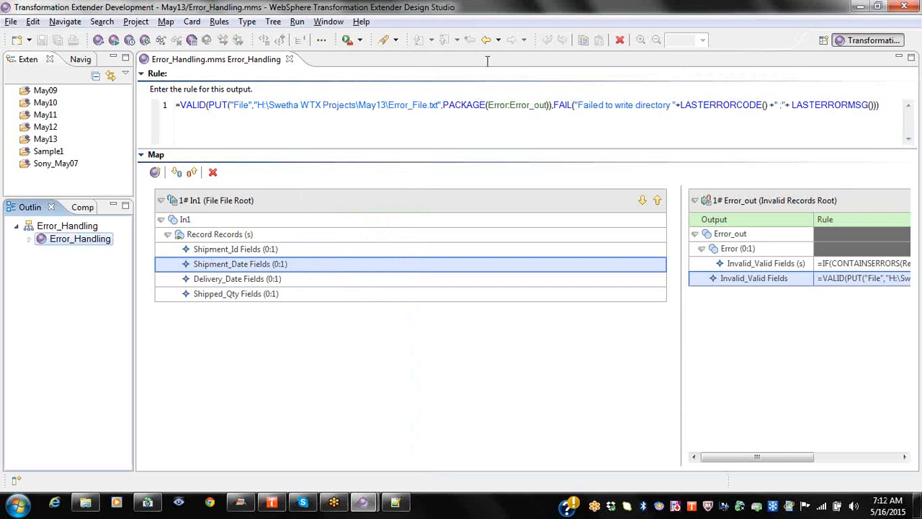
Step: In the Error_Handling map's Map Settings, expand all MapAudit options and set Execution to Always under both BurstAudit and SummaryAudit
right_click(72, 240)
click(119, 326)
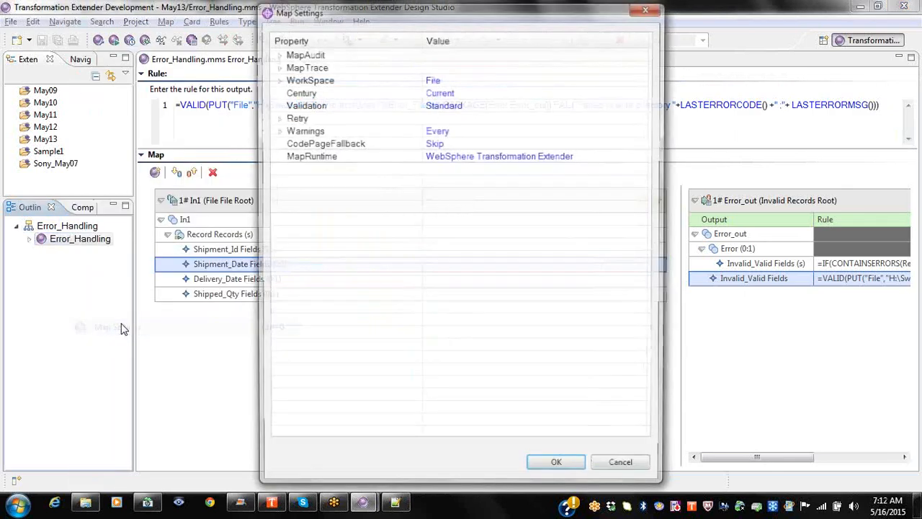
double_click(344, 55)
right_click(344, 54)
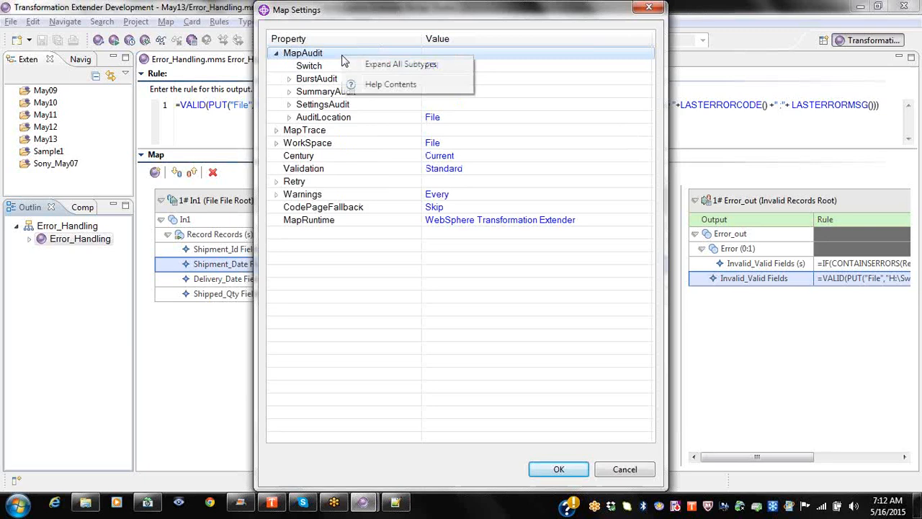
click(377, 67)
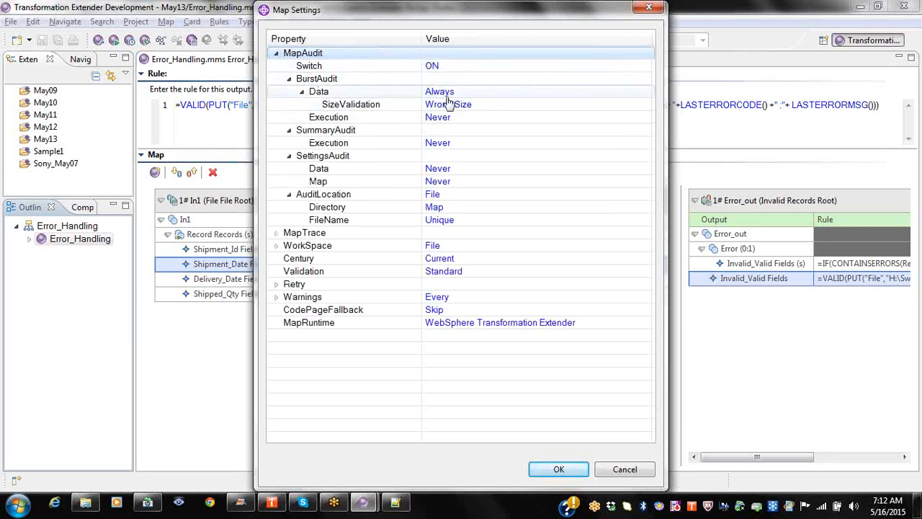
click(465, 121)
click(465, 118)
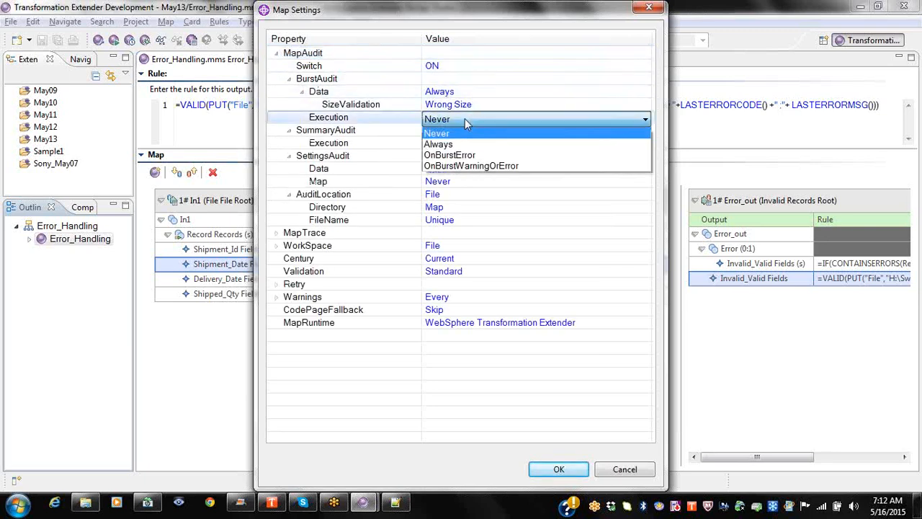
click(454, 145)
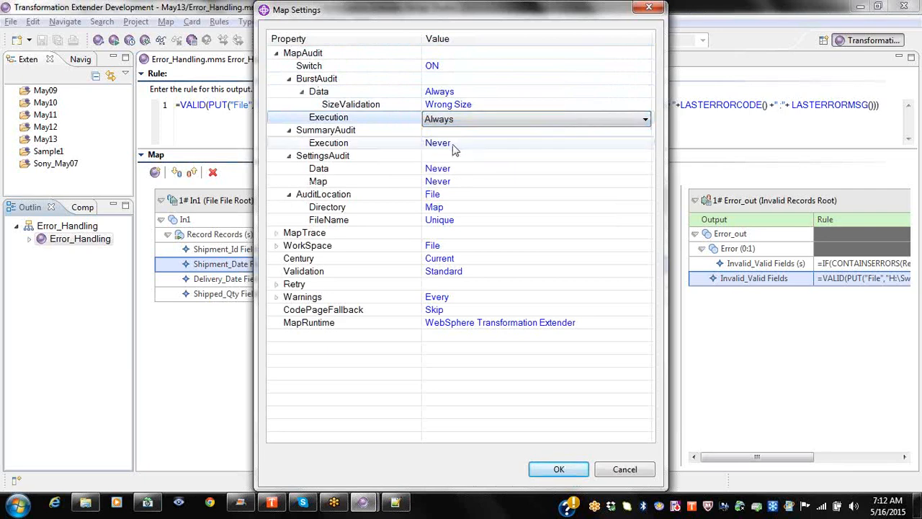
click(454, 148)
click(454, 145)
click(437, 167)
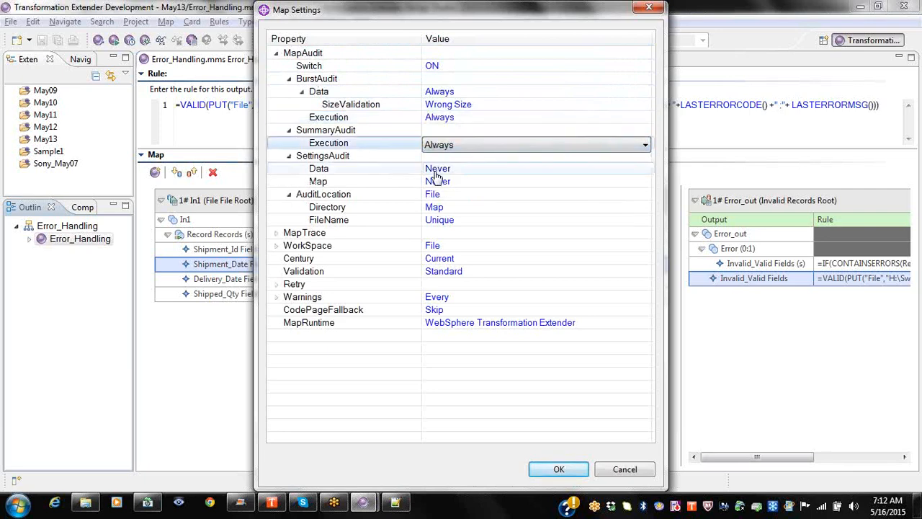
Step: Set the SettingsAudit Data and Map options to Always and apply the Map Settings
click(450, 171)
click(450, 171)
click(452, 195)
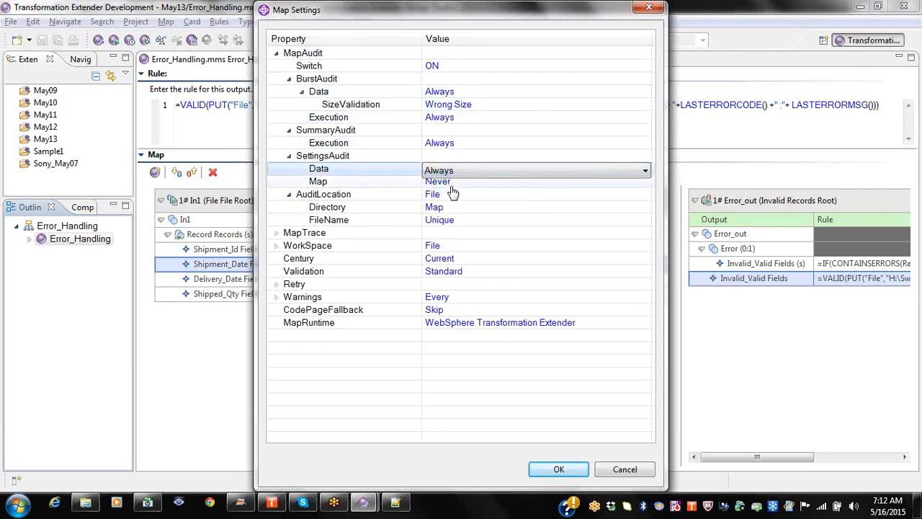
click(452, 185)
click(451, 186)
click(448, 208)
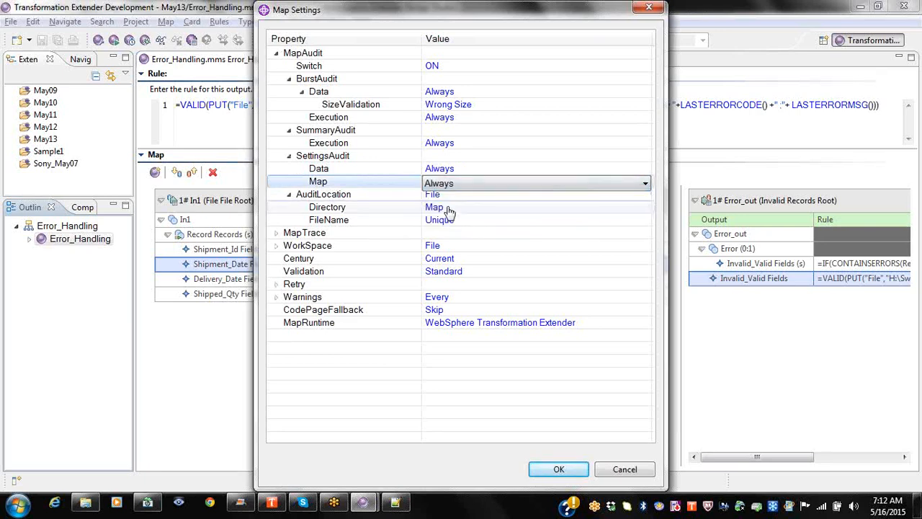
click(559, 469)
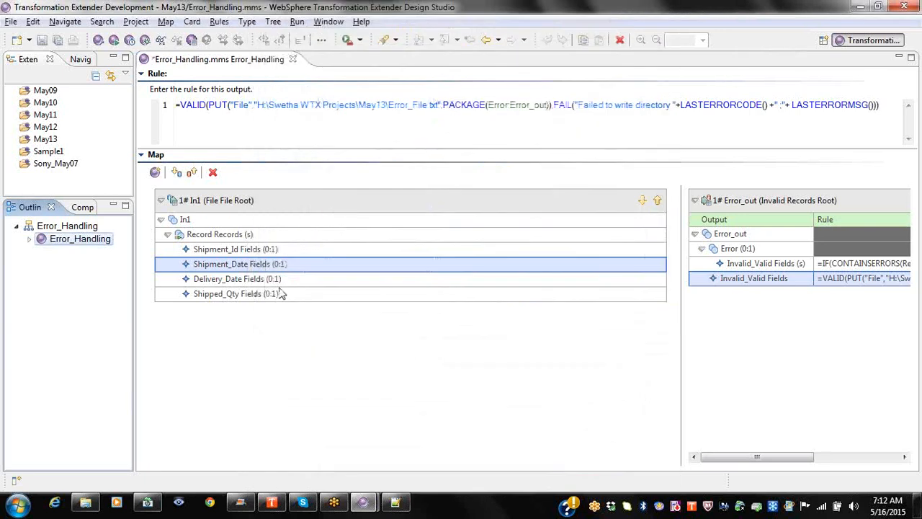
Step: Reopen the Error_Handling map's Map Settings, review the MapTrace and fully expanded MapAudit options, and accept them as they are
right_click(105, 245)
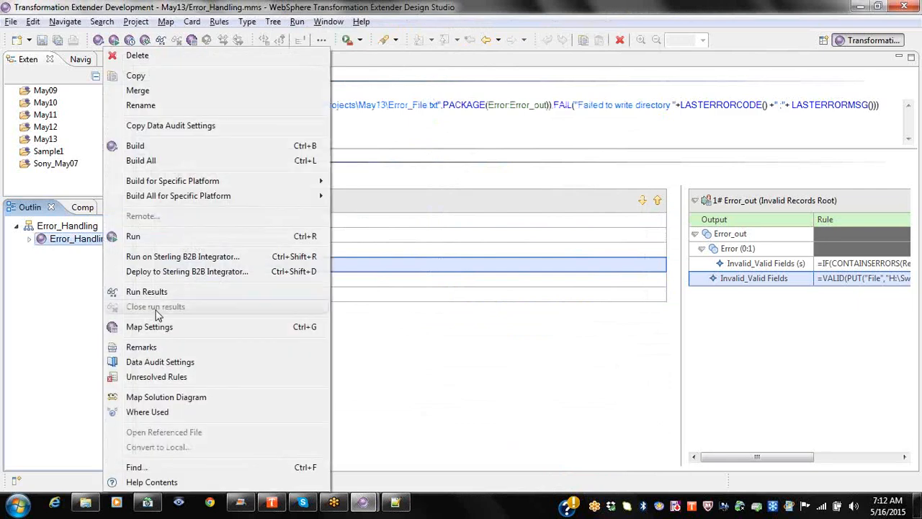
click(156, 325)
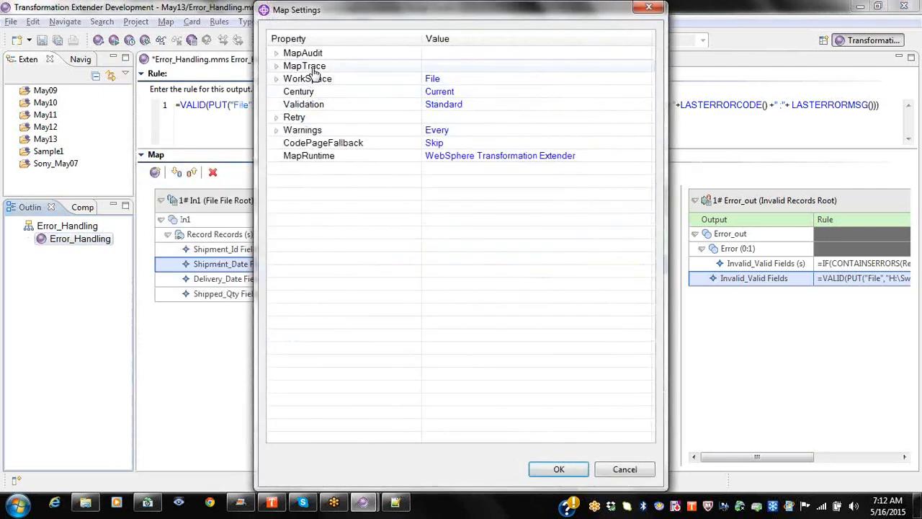
right_click(312, 67)
right_click(314, 55)
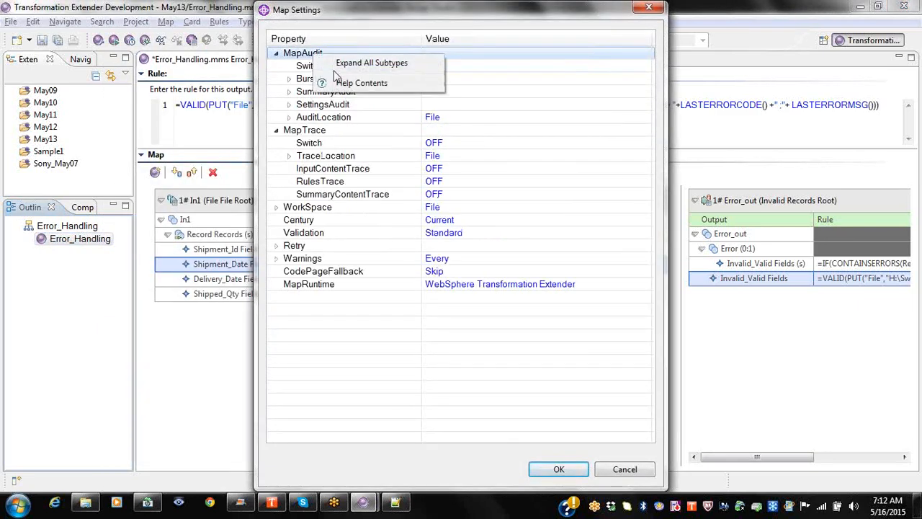
click(330, 63)
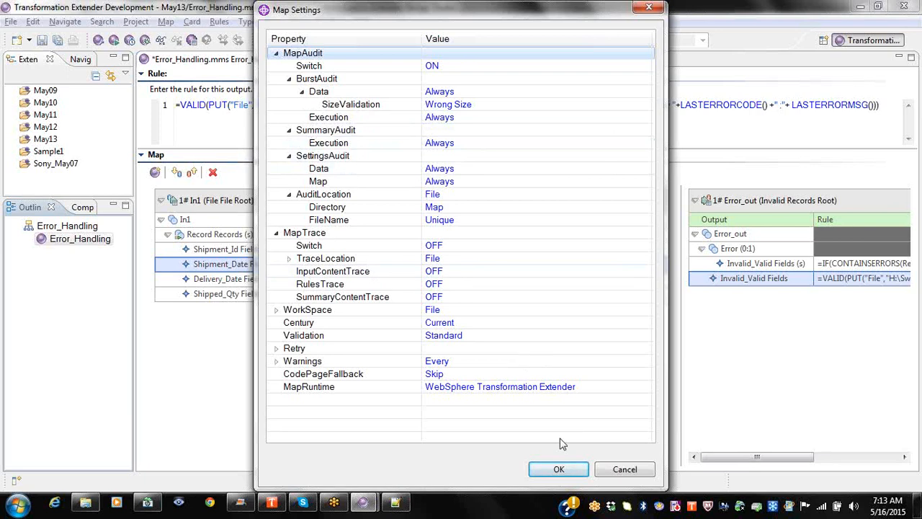
click(559, 468)
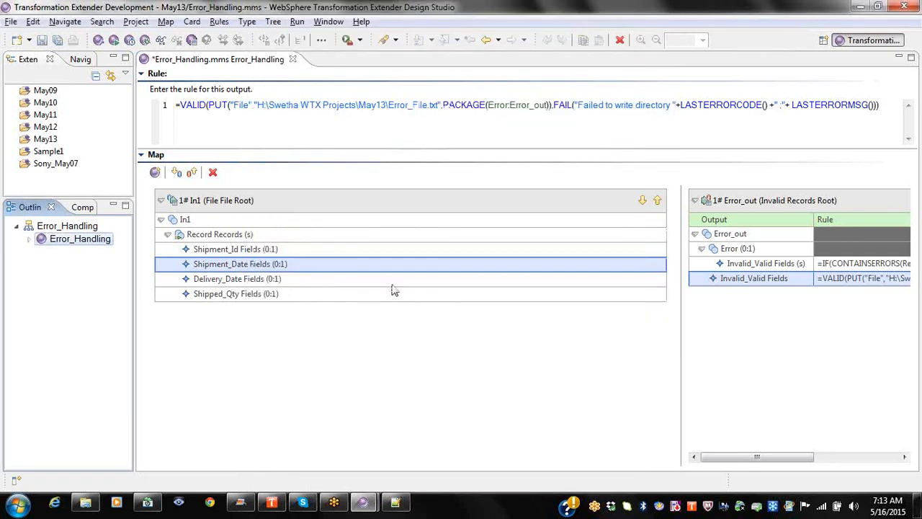
Step: Save the Error_Handling map and run it with the applied audit settings
click(42, 39)
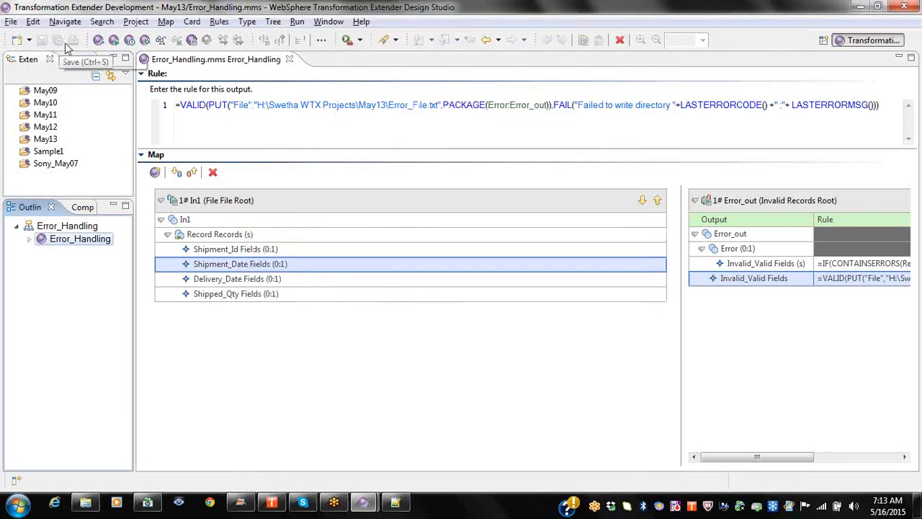
click(117, 43)
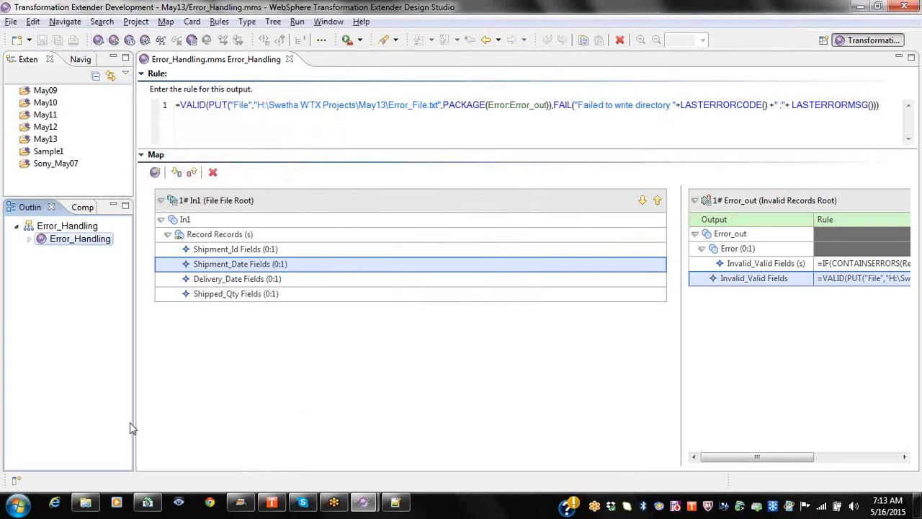
click(85, 502)
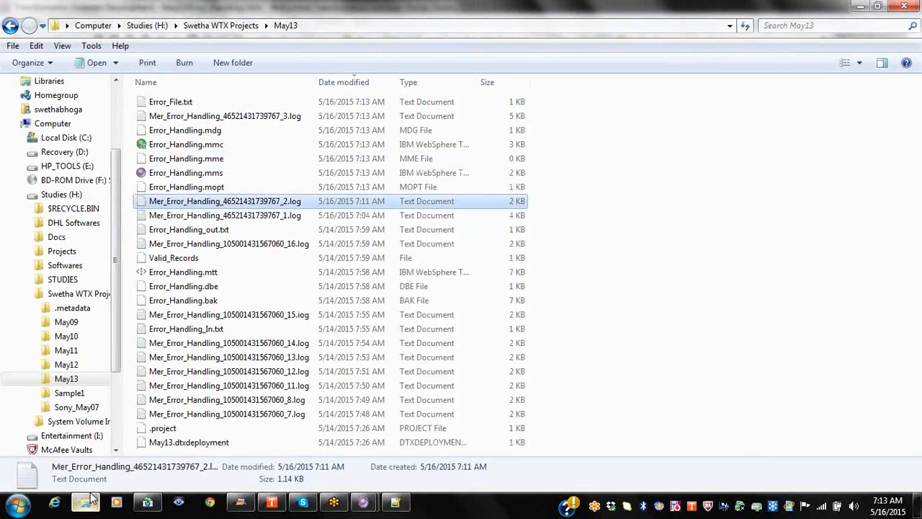
click(213, 116)
right_click(208, 118)
click(265, 201)
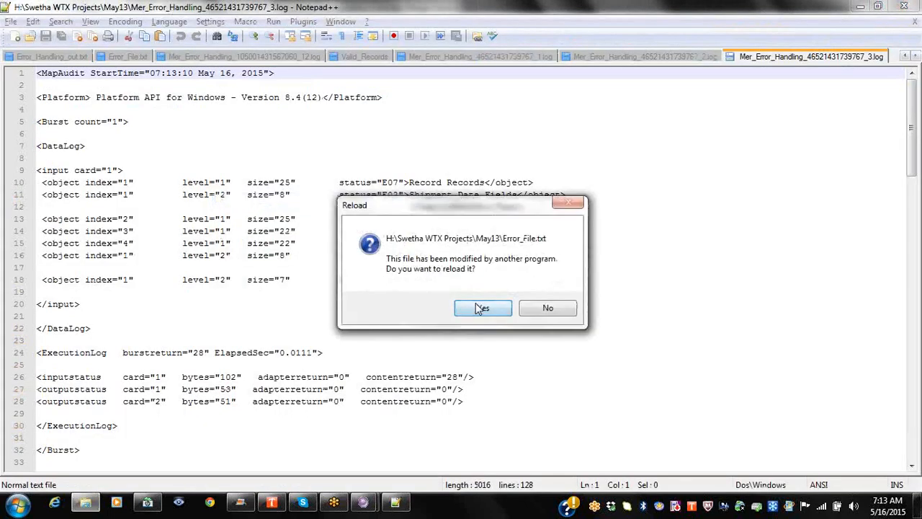
click(480, 309)
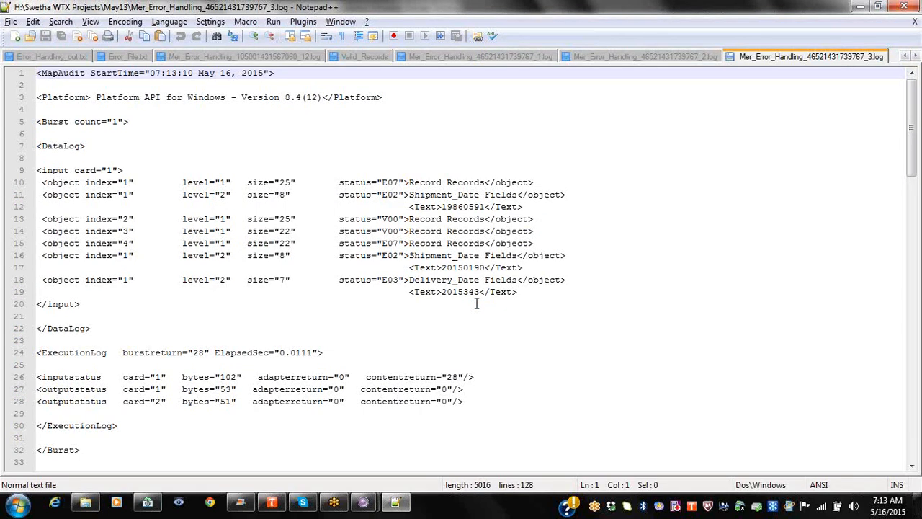
Step: Close the two older audit logs ending in _2 and _1, keeping the _3 log open
right_click(678, 62)
click(682, 67)
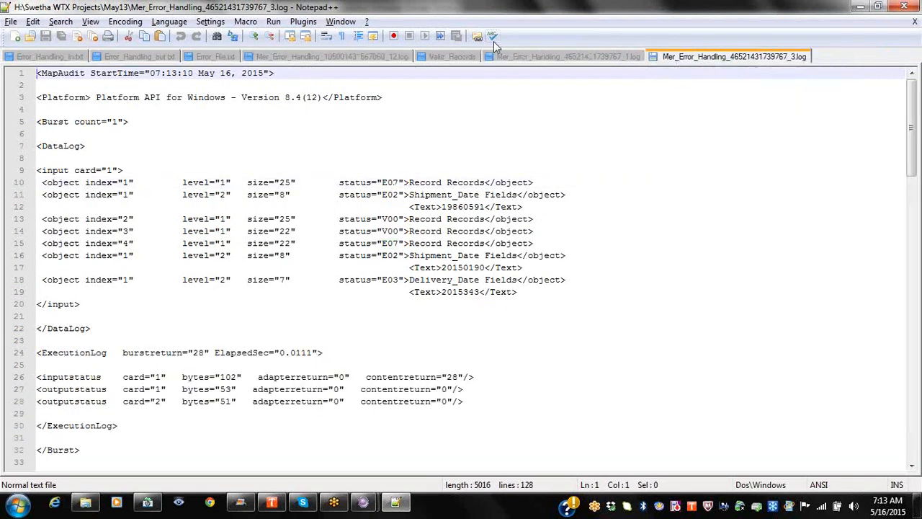
click(496, 57)
right_click(496, 57)
click(500, 63)
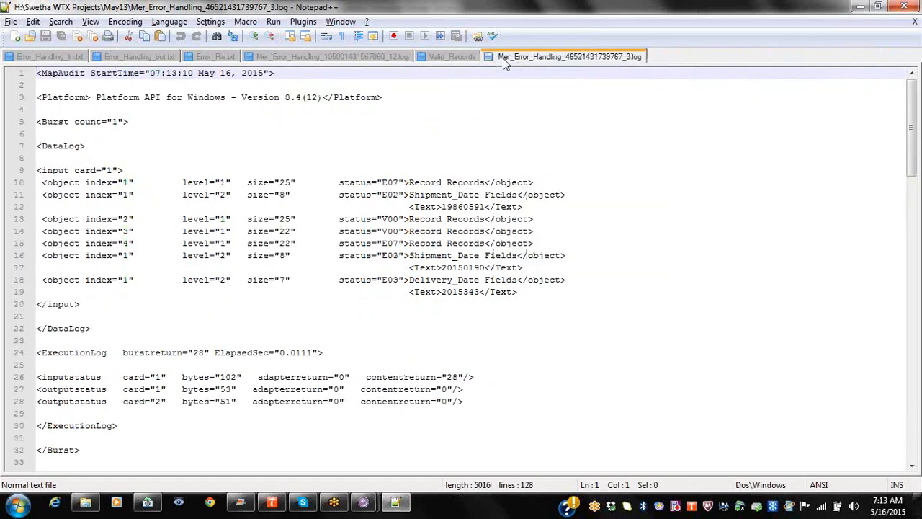
Step: Switch to Design Studio and open the Error_Handling map's Map Settings with all MapAudit options expanded
click(363, 503)
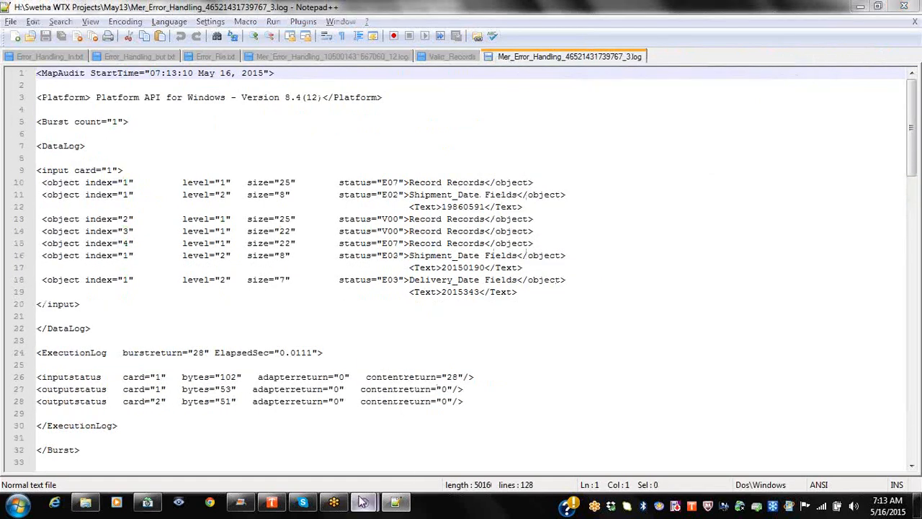
click(262, 440)
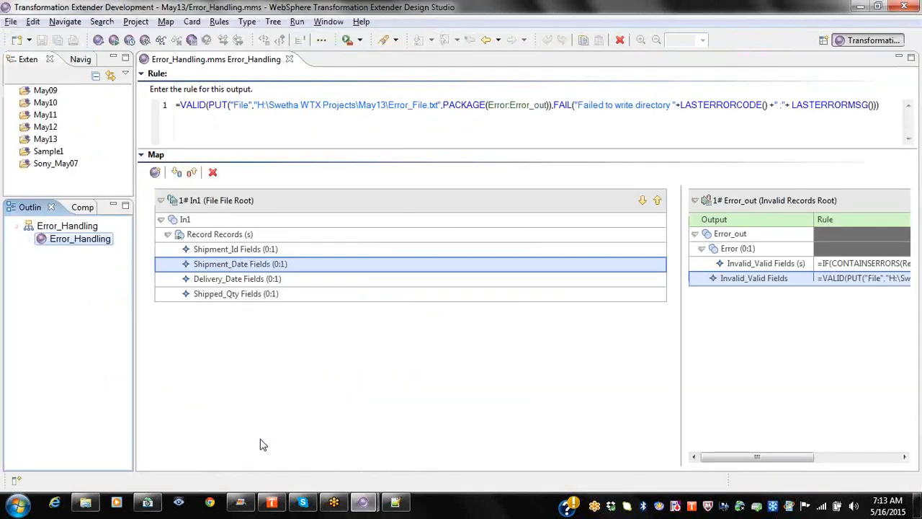
right_click(81, 240)
click(124, 327)
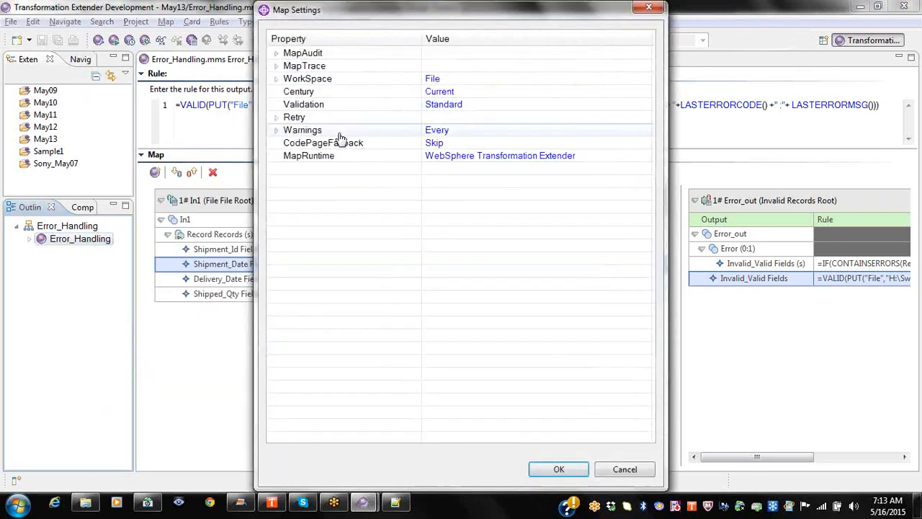
double_click(318, 55)
right_click(321, 56)
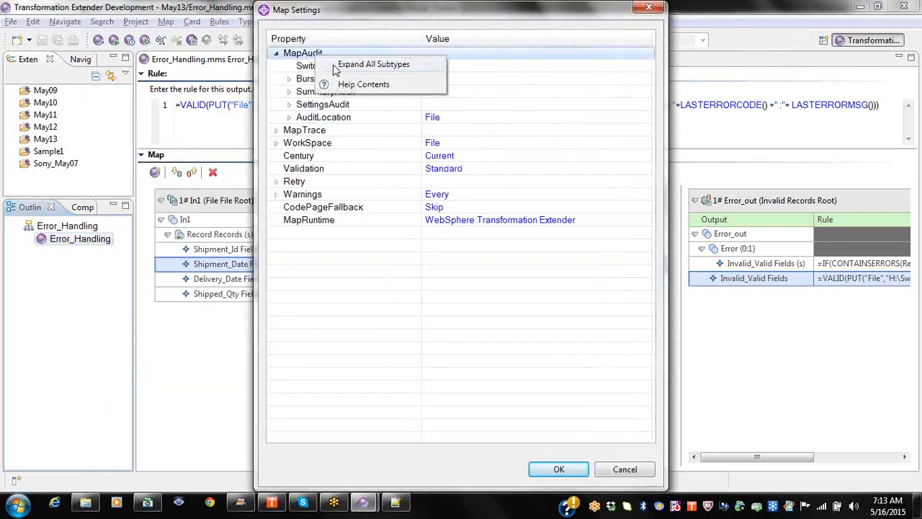
click(338, 64)
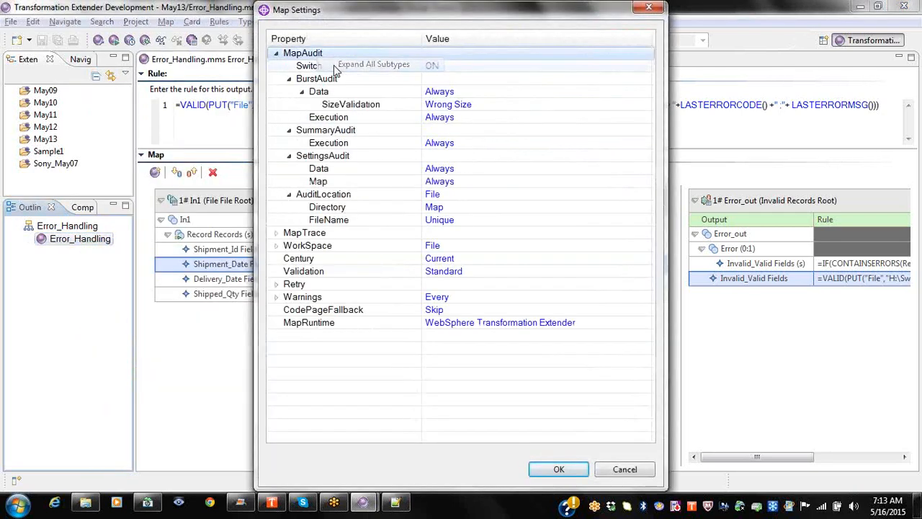
Step: Review the AuditLocation FileName choices and the Directory setting, keep Unique and Map, and accept the Map Settings
click(443, 220)
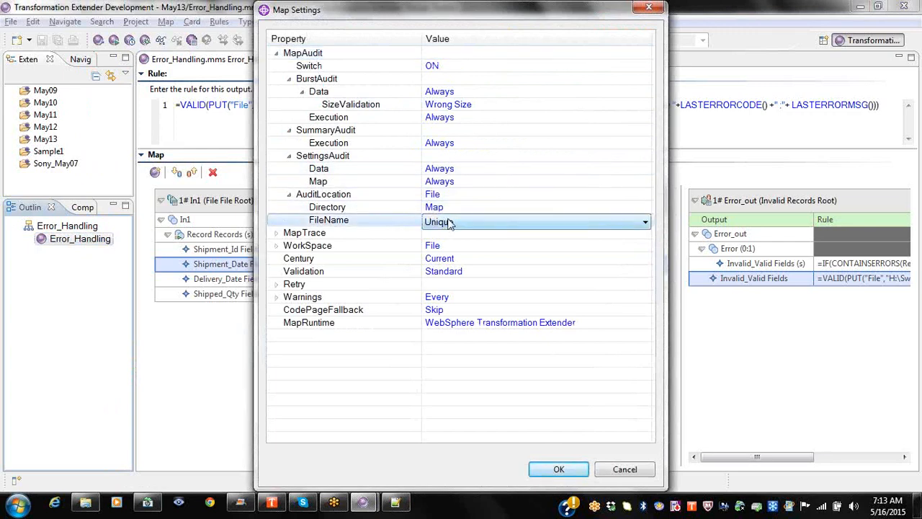
click(449, 223)
click(449, 223)
click(449, 223)
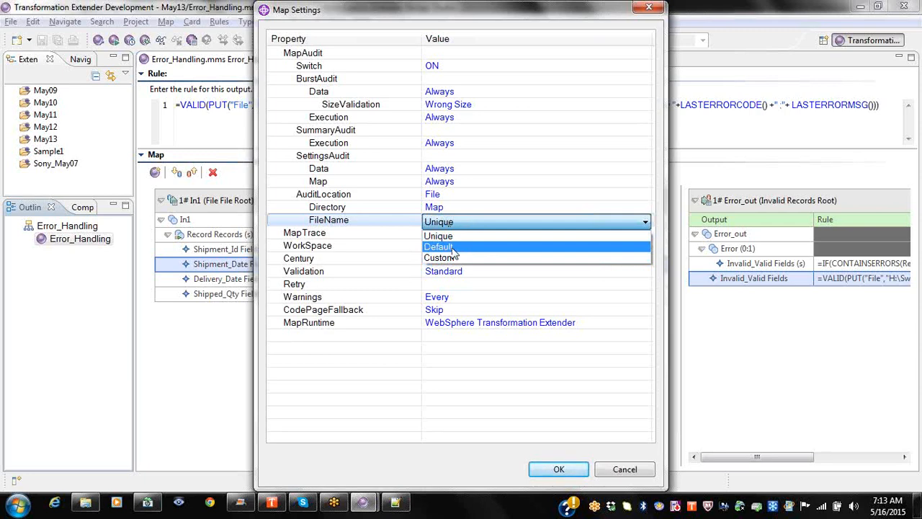
click(434, 236)
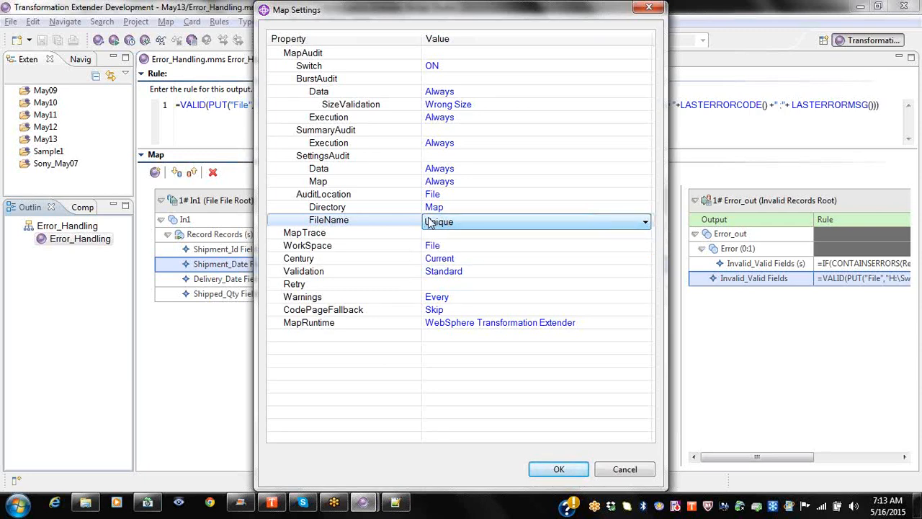
click(433, 209)
click(432, 209)
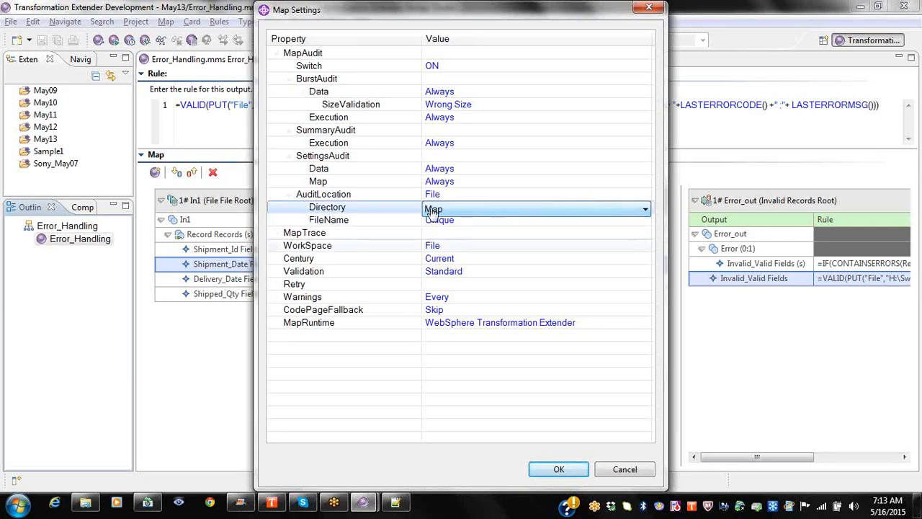
click(562, 470)
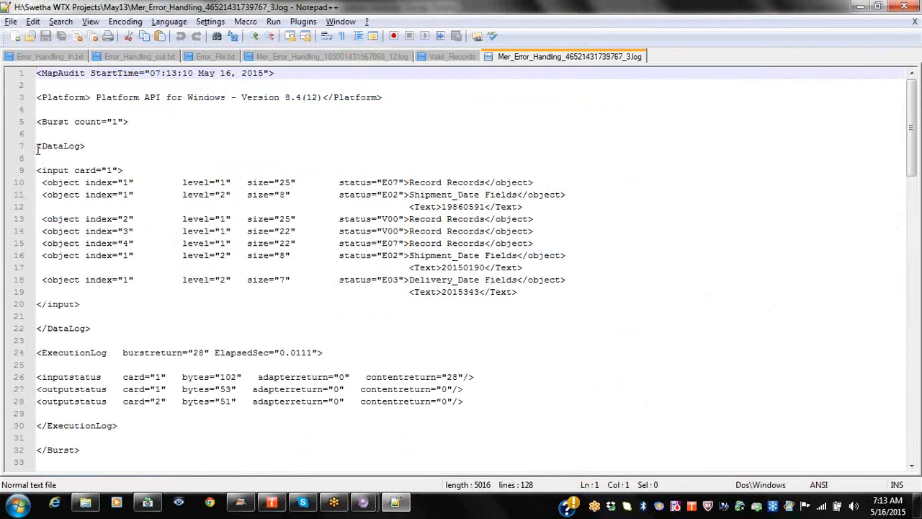
Step: Highlight the DataLog block in the _3 log, compare it with the map's BurstAudit Data setting, and close Map Settings without changes
drag(37, 149, 232, 333)
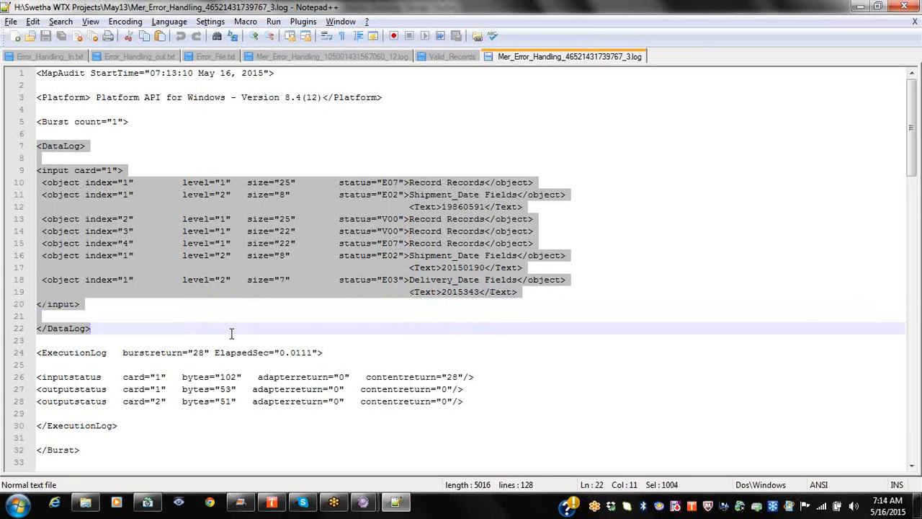
key(alt+Tab)
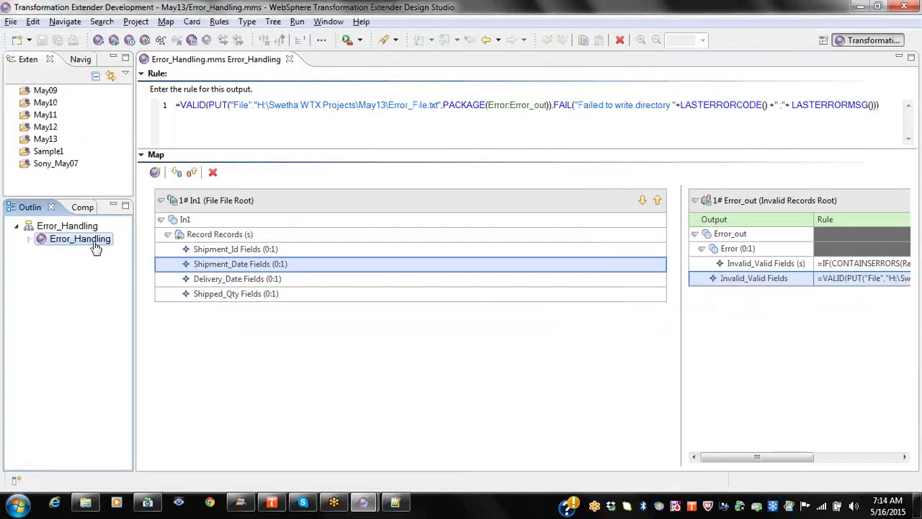
right_click(96, 247)
click(160, 325)
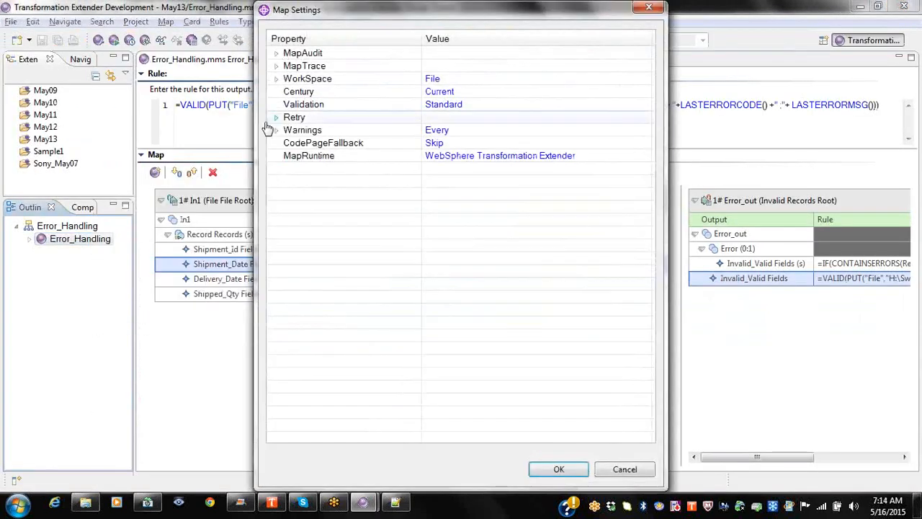
click(317, 57)
right_click(320, 62)
click(339, 72)
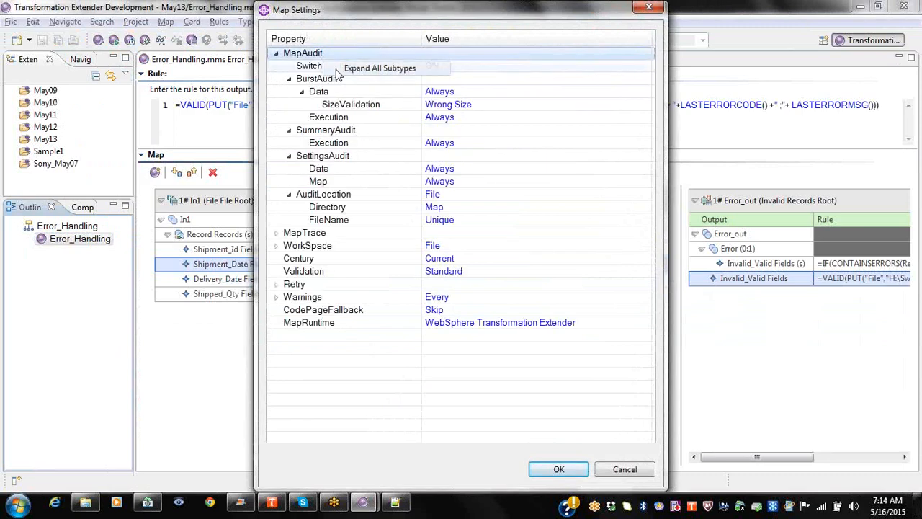
click(302, 92)
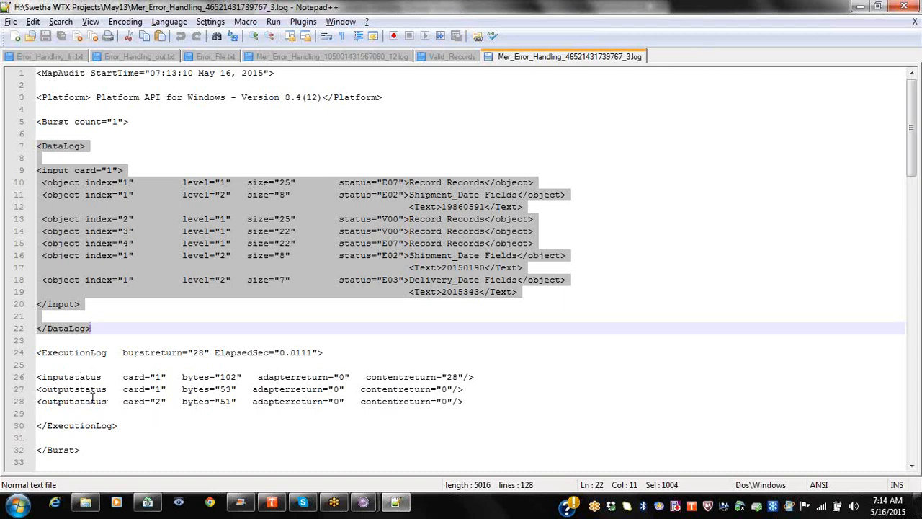
key(alt+Tab)
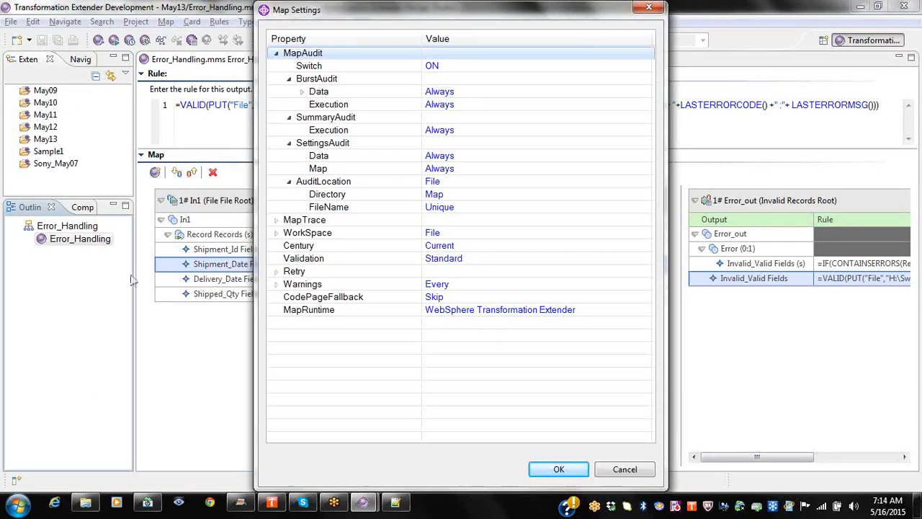
click(623, 471)
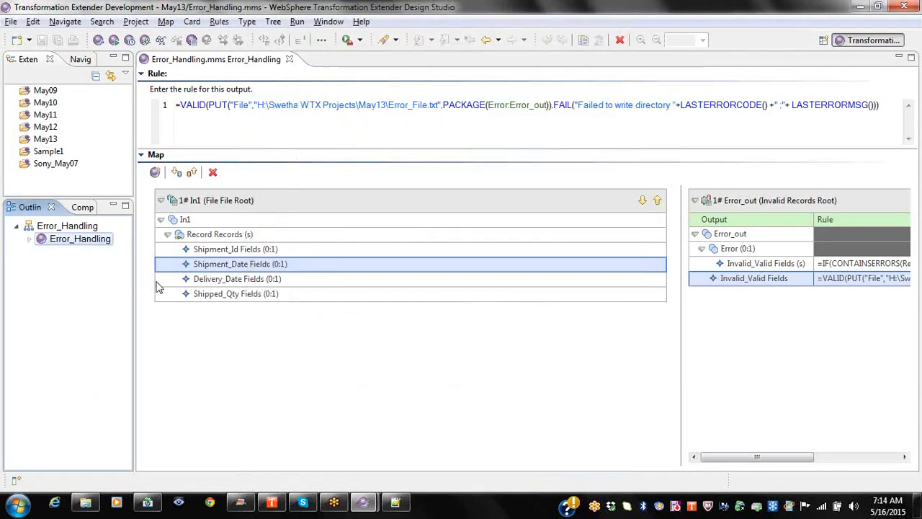
Step: Expand the Error_Handling map's Input Cards in the outline, and examine the ExecutionLog section of the _3 log in Notepad++
click(29, 238)
click(38, 251)
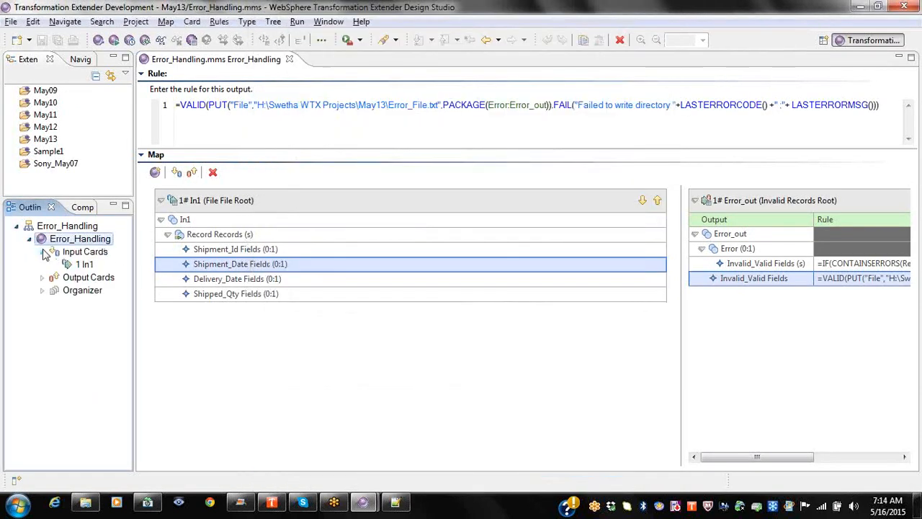
key(alt+Tab)
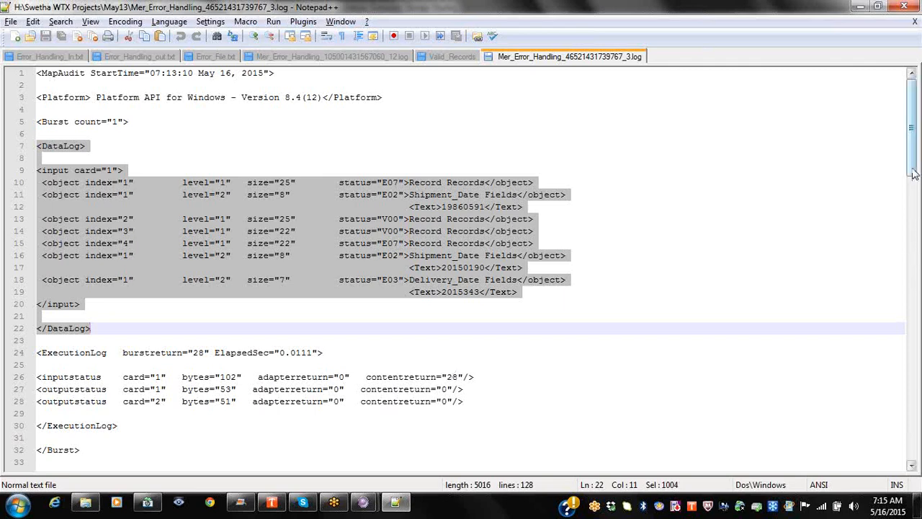
drag(914, 173, 913, 186)
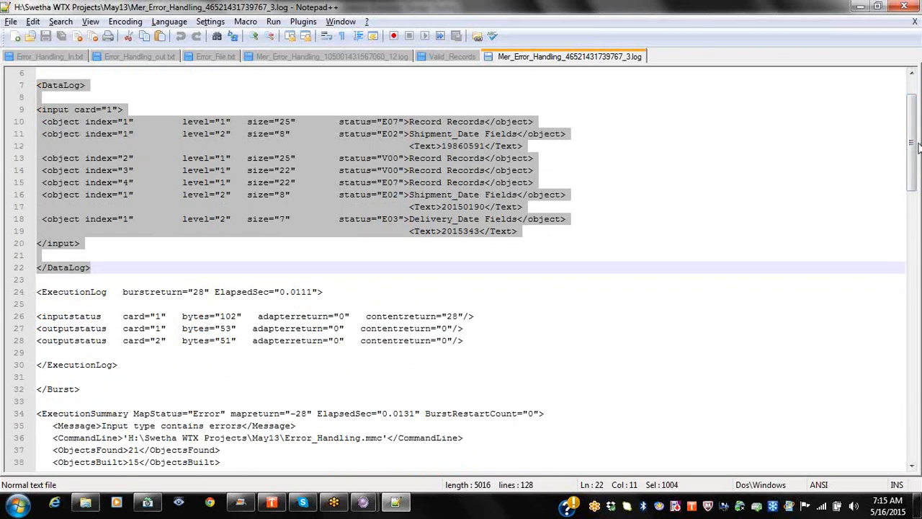
drag(913, 149, 914, 163)
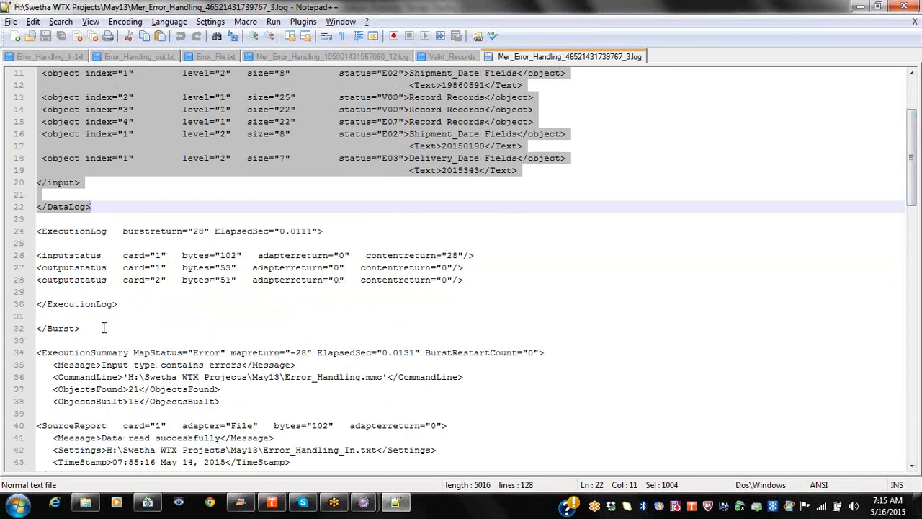
Step: Return to Design Studio and reopen the Error_Handling map's Map Settings to review the fully expanded MapAudit options
key(alt+Tab)
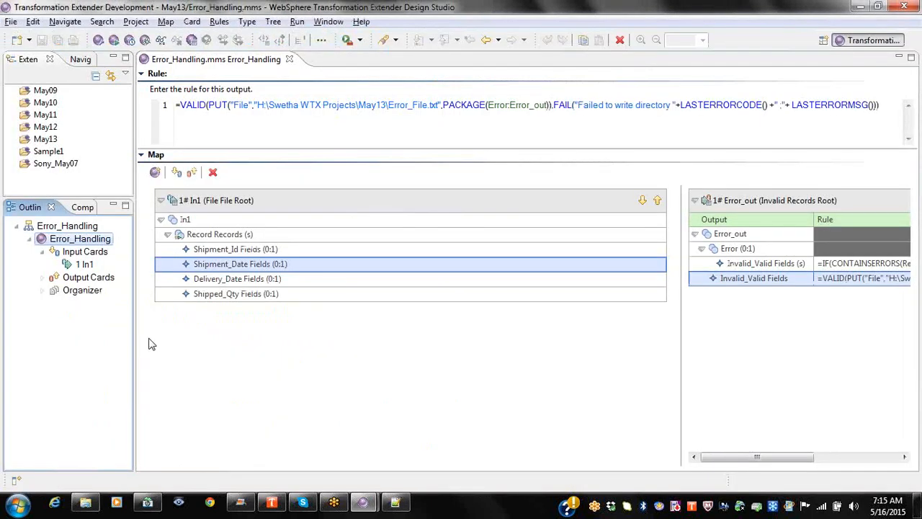
right_click(107, 251)
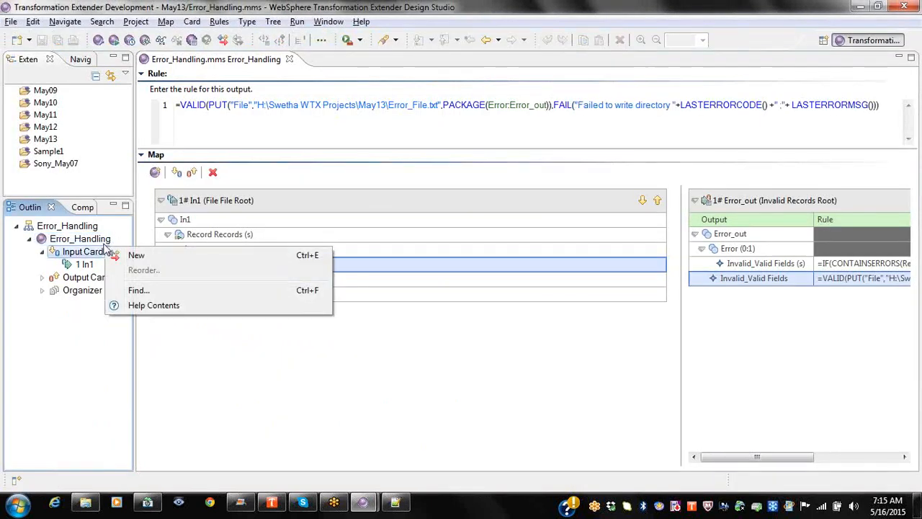
right_click(106, 243)
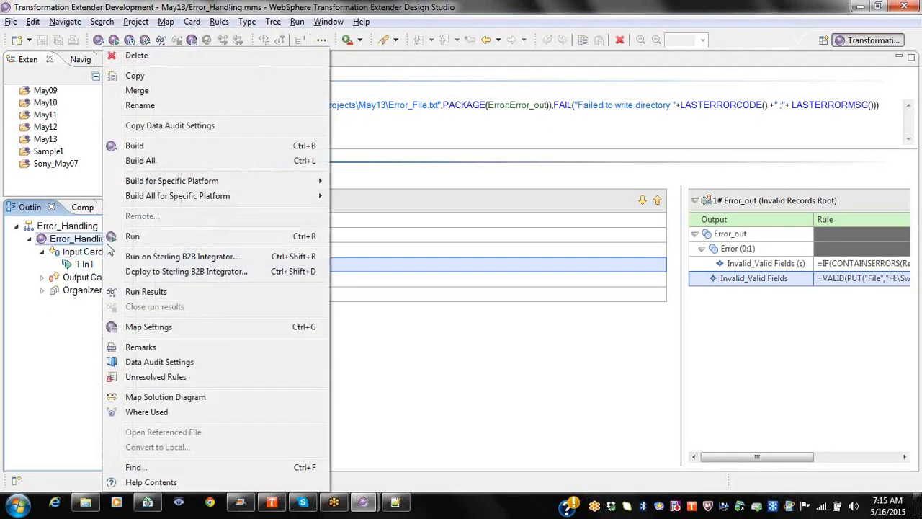
click(171, 329)
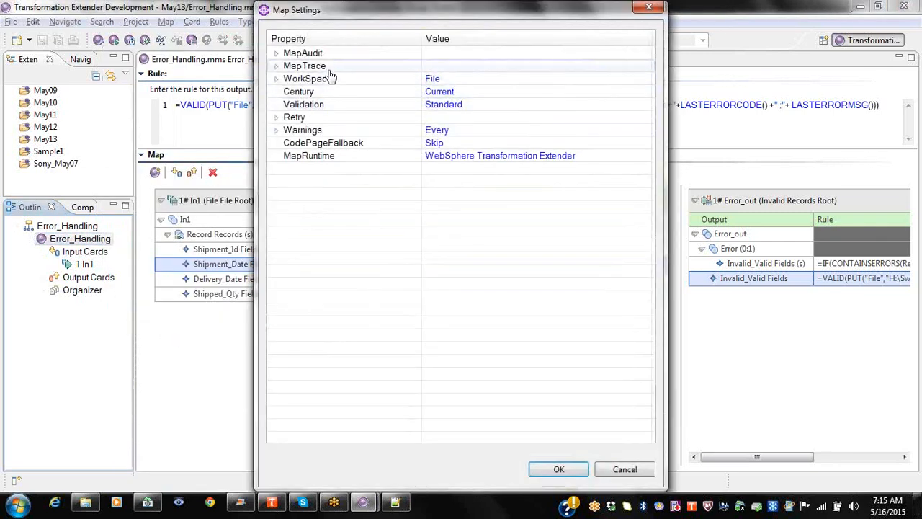
double_click(328, 55)
right_click(328, 58)
click(360, 64)
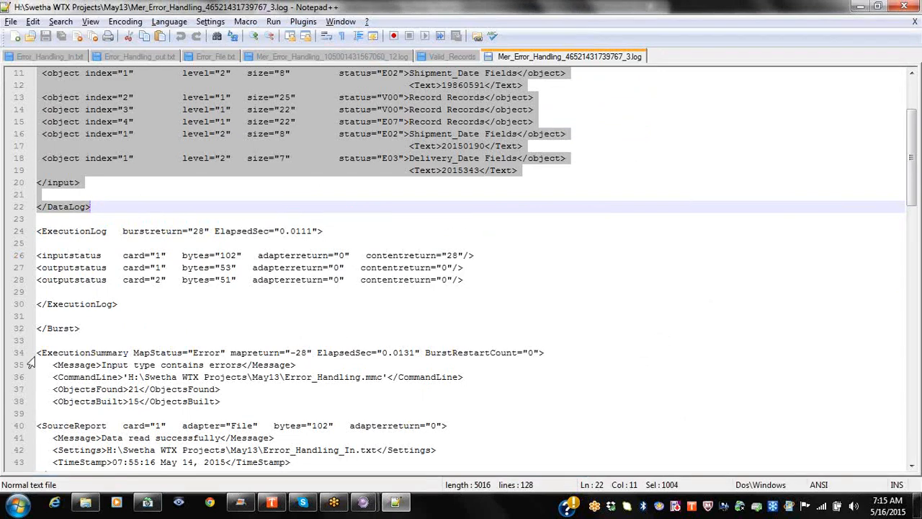
Step: In the _3 log in Notepad++, highlight ExecutionSummary and examine its source, target and work area reports
double_click(76, 352)
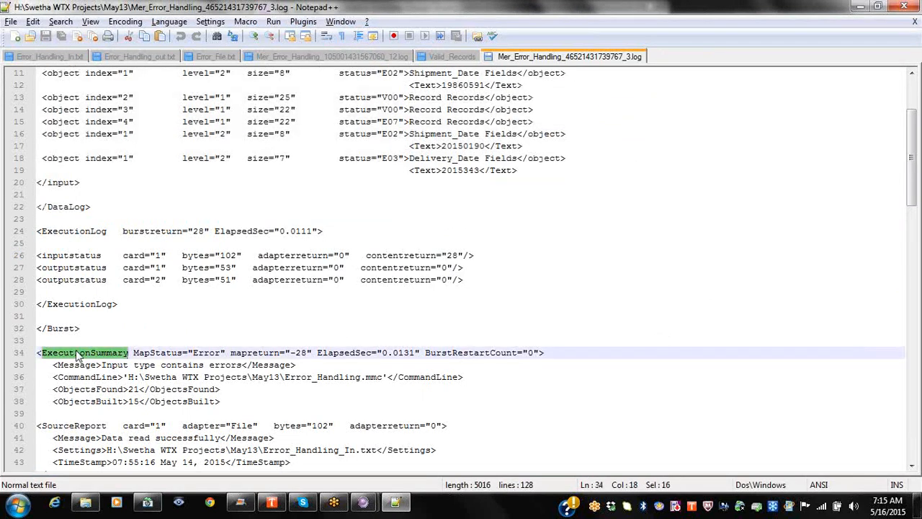
drag(908, 180, 909, 243)
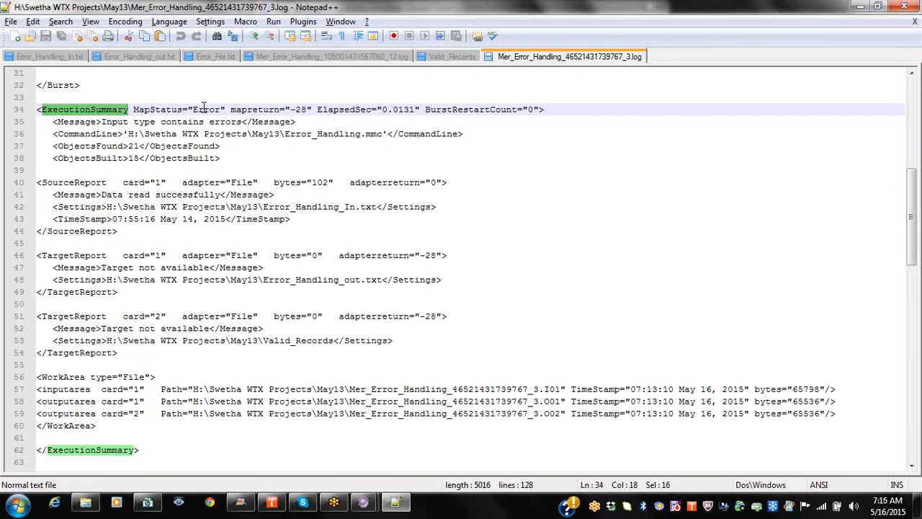
Step: Highlight the mapreturn code, message, ElapsedSec attribute and object count lines in the _3 log's ExecutionSummary
double_click(299, 110)
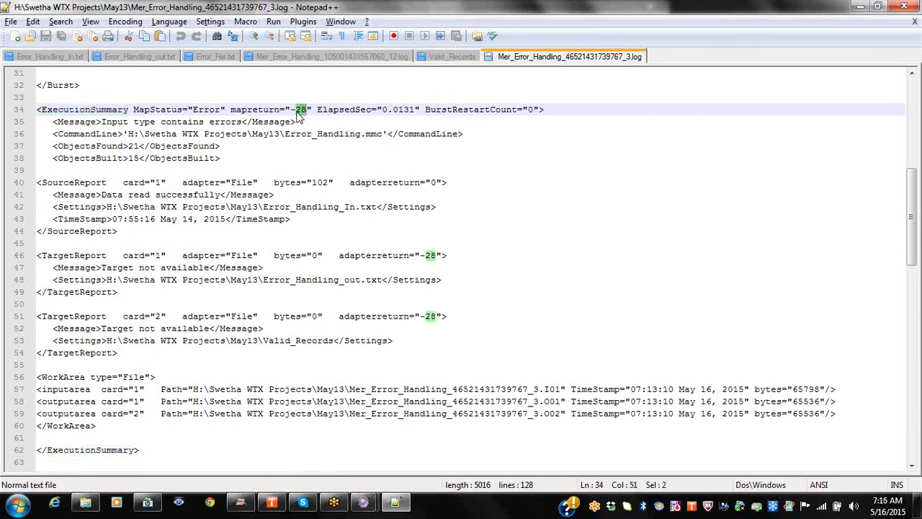
drag(101, 122, 244, 124)
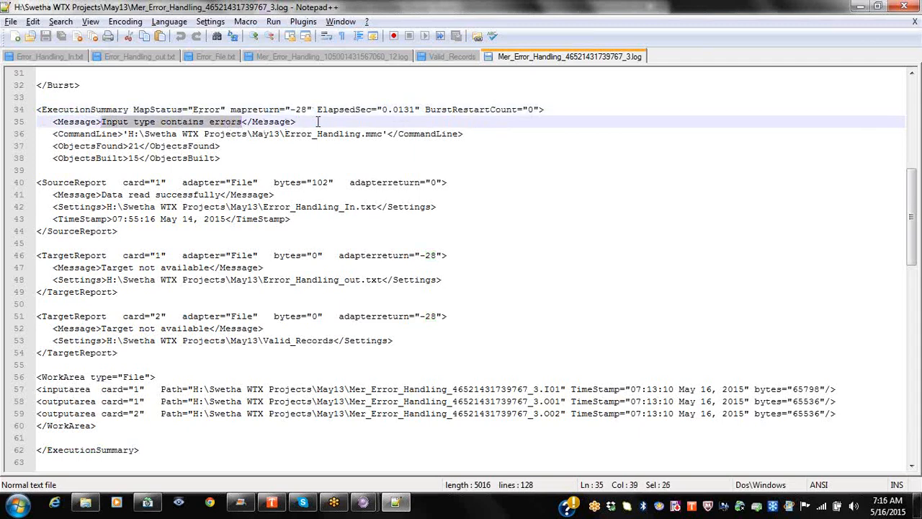
double_click(368, 115)
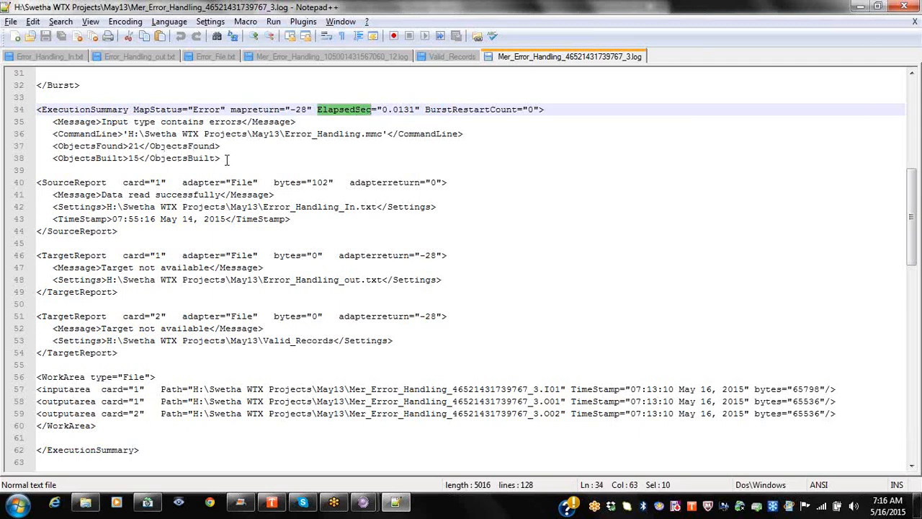
drag(226, 158, 54, 146)
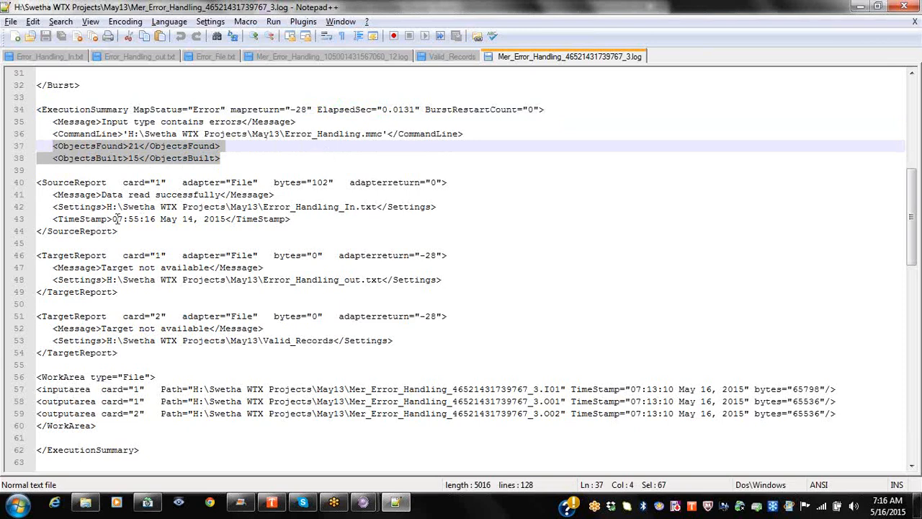
Step: Highlight the source and target reports in the _3 log, and the input file name in the SourceReport settings
drag(142, 348, 5, 187)
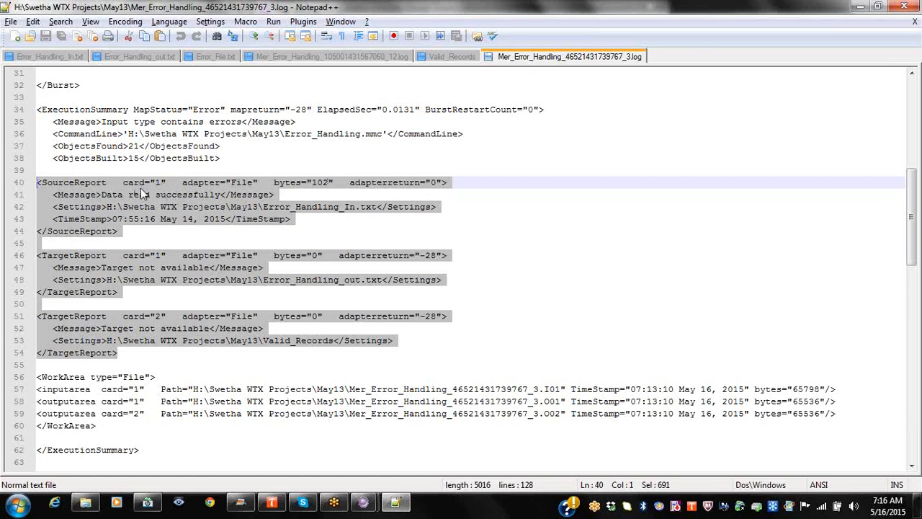
click(186, 199)
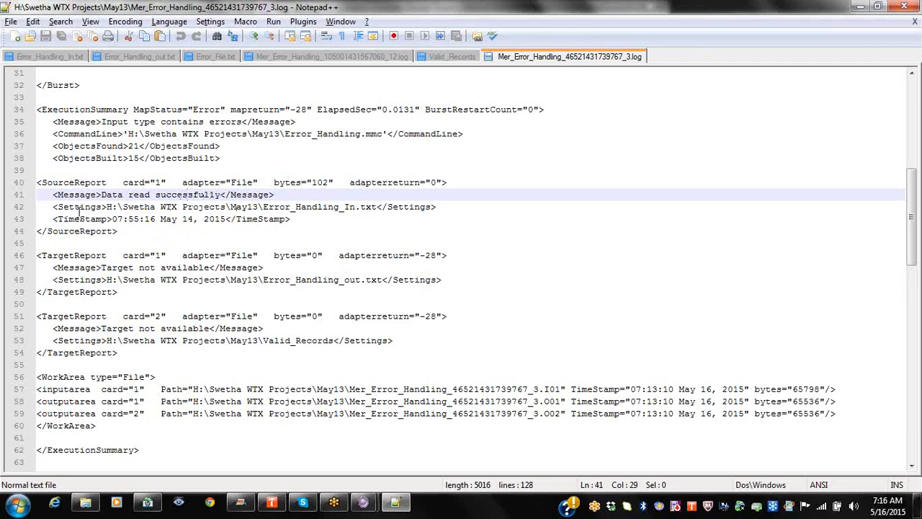
double_click(299, 211)
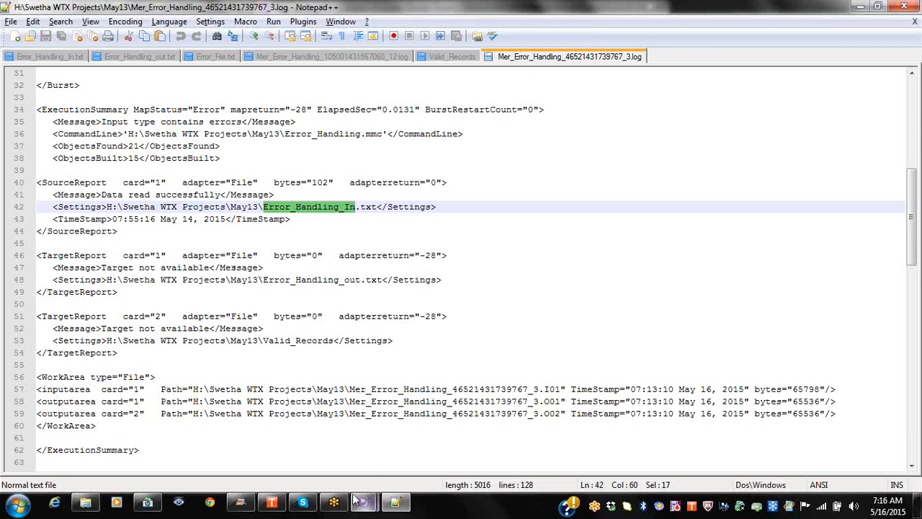
Step: Switch to Design Studio, close Map Settings without changes, and expand the Error_Handling map's Output Cards in the outline
mouse_move(364, 502)
click(312, 418)
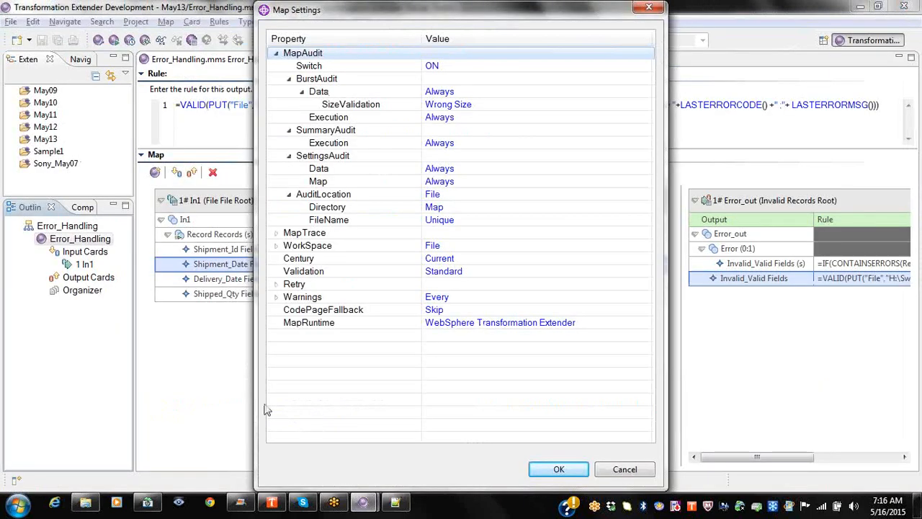
click(618, 470)
click(41, 277)
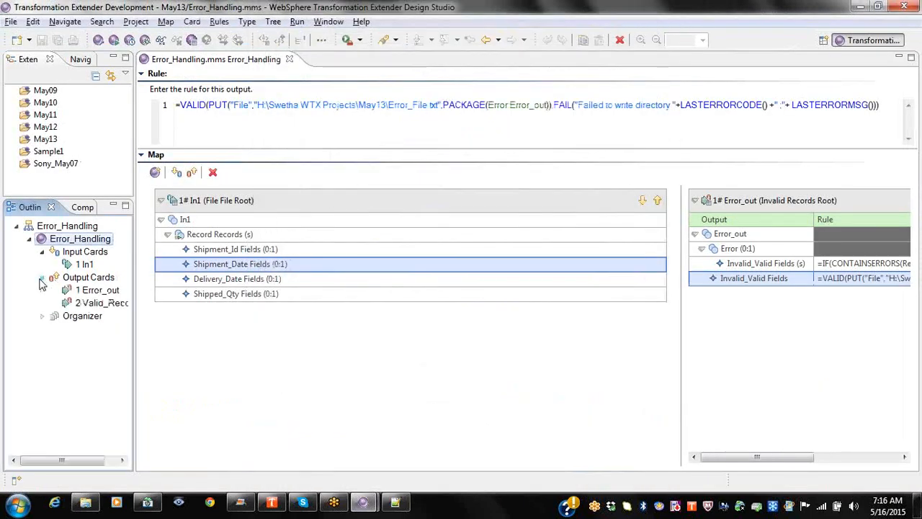
Step: Open the Error_out and Valid_Records output cards to review their target settings, closing each without changes
right_click(110, 291)
click(137, 303)
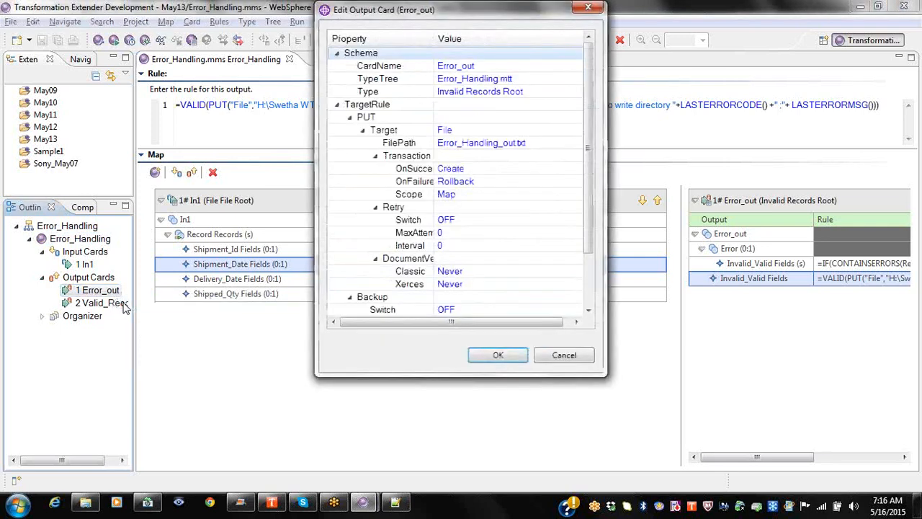
click(547, 360)
right_click(108, 306)
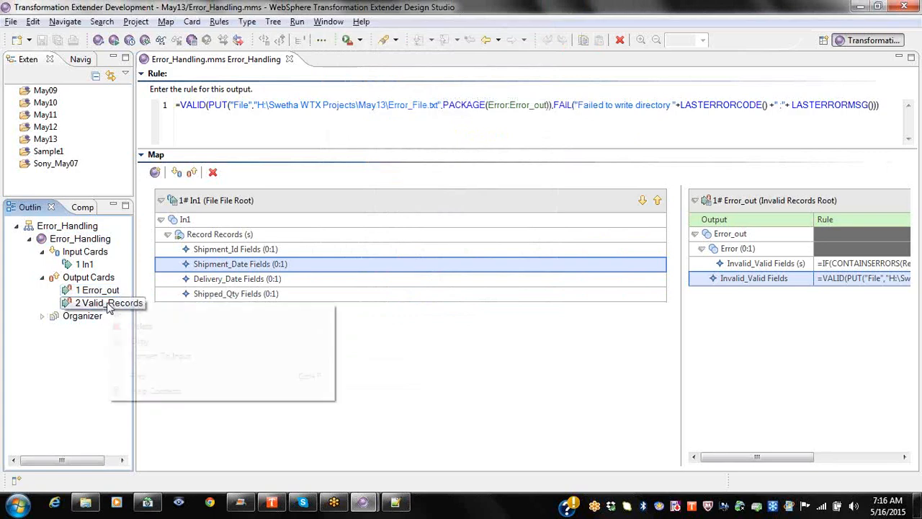
click(127, 315)
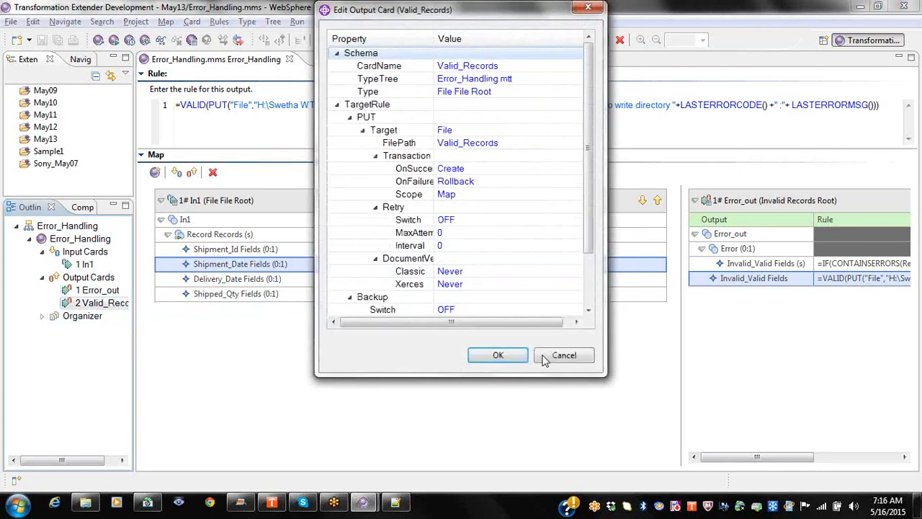
click(562, 355)
Step: Copy the folder path from the first TargetReport in Notepad++, open it in Windows Explorer to examine the output files, and return to the log
key(alt+Tab)
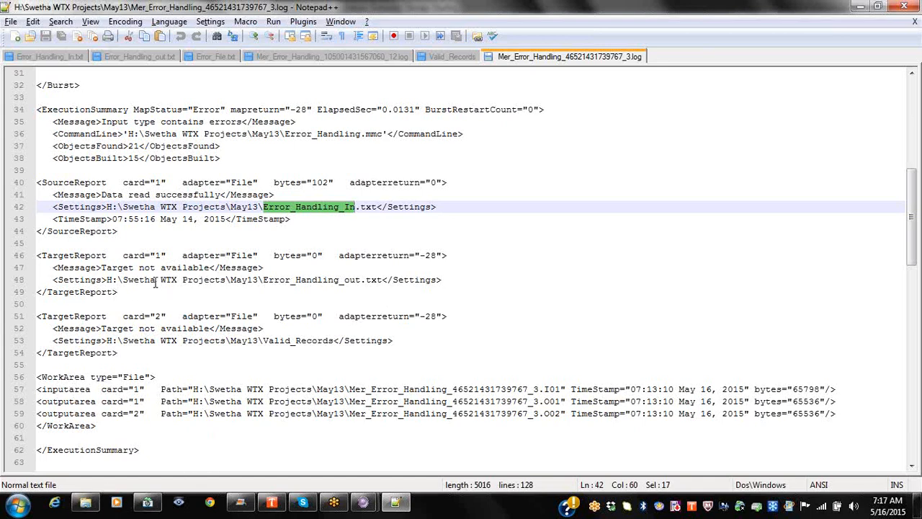
drag(106, 279, 262, 283)
key(ctrl+c)
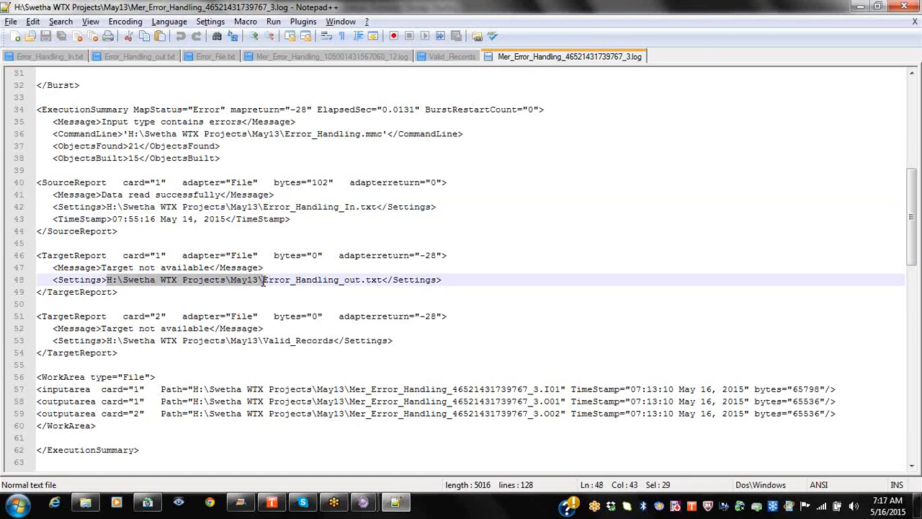
click(86, 502)
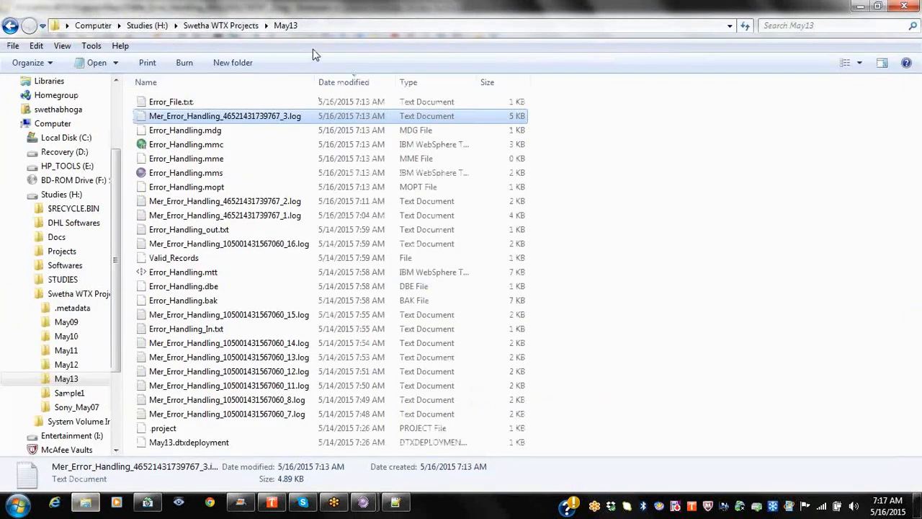
click(315, 29)
key(ctrl+v)
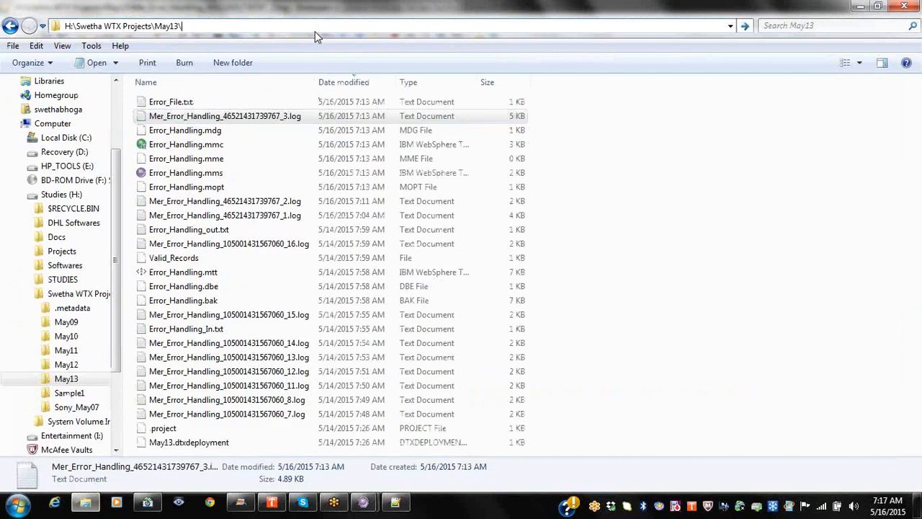
key(Return)
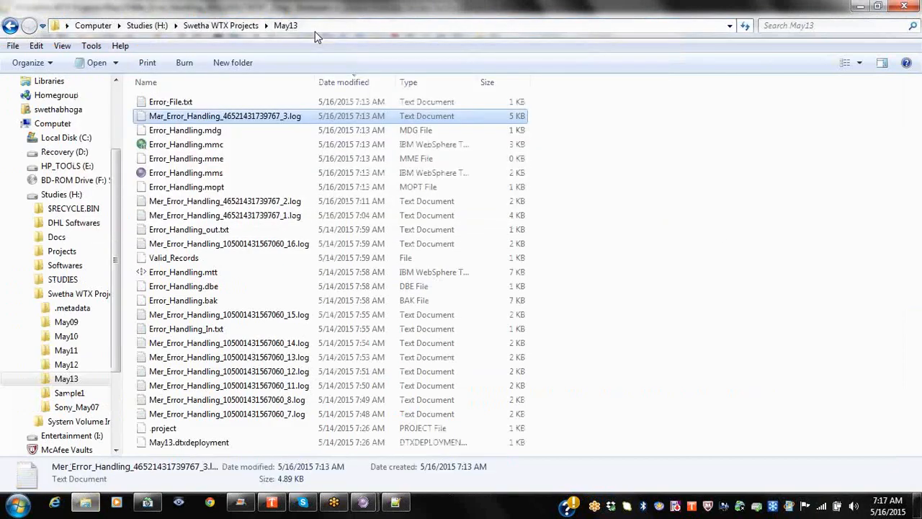
key(alt+Tab)
key(alt+Tab)
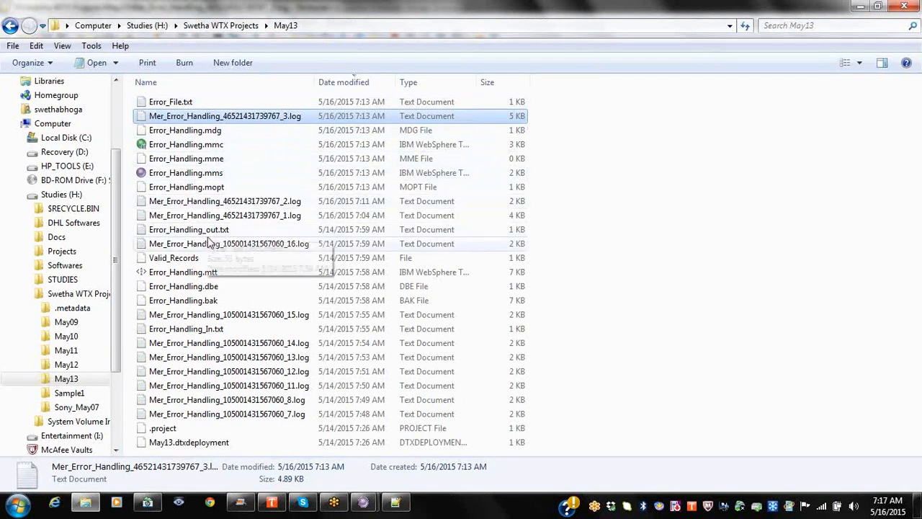
key(alt+Tab)
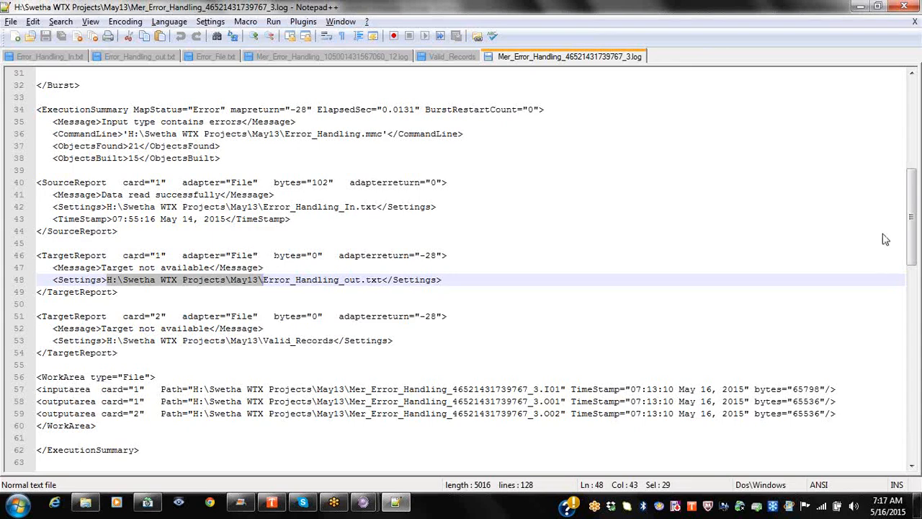
Step: Highlight the inputarea file path in the log's WorkArea block, and check the May13 folder in Explorer for the work files
drag(915, 222, 912, 271)
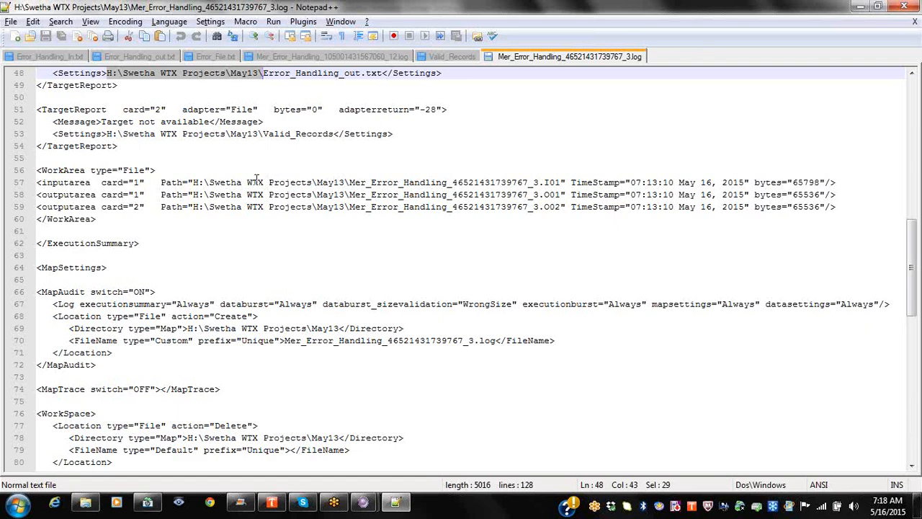
drag(209, 182, 560, 187)
key(alt+Tab)
key(alt+Tab)
key(alt+Tab)
key(alt+Tab)
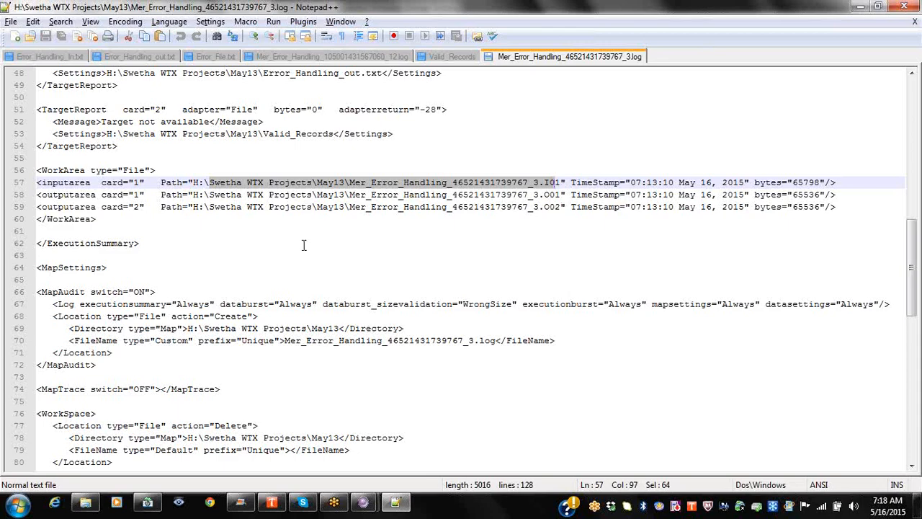
key(alt+Tab)
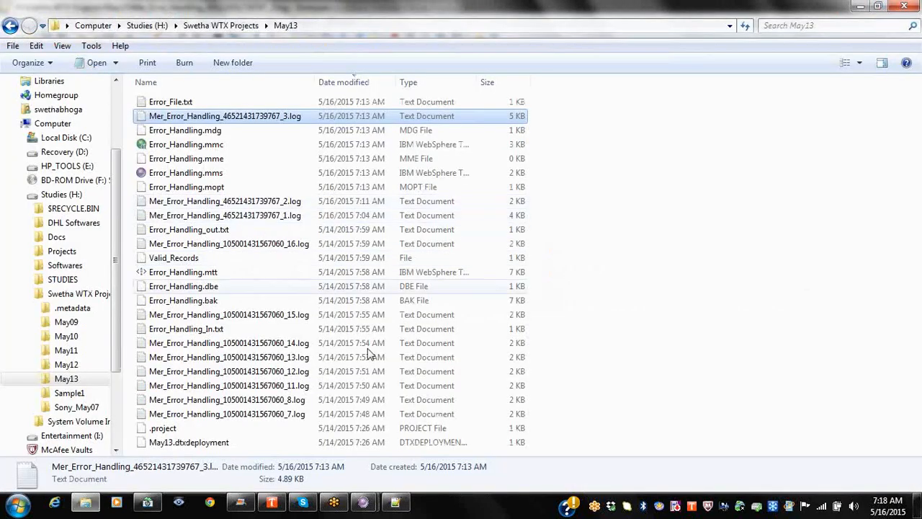
key(alt+Tab)
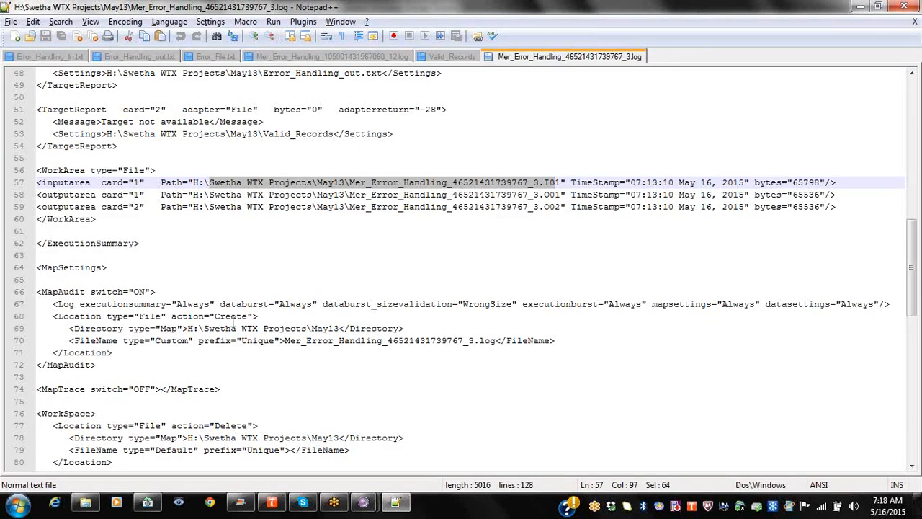
Step: Return to Design Studio, reopen the Error_Handling map's Map Settings, and expand all MapAudit subtypes
mouse_move(363, 502)
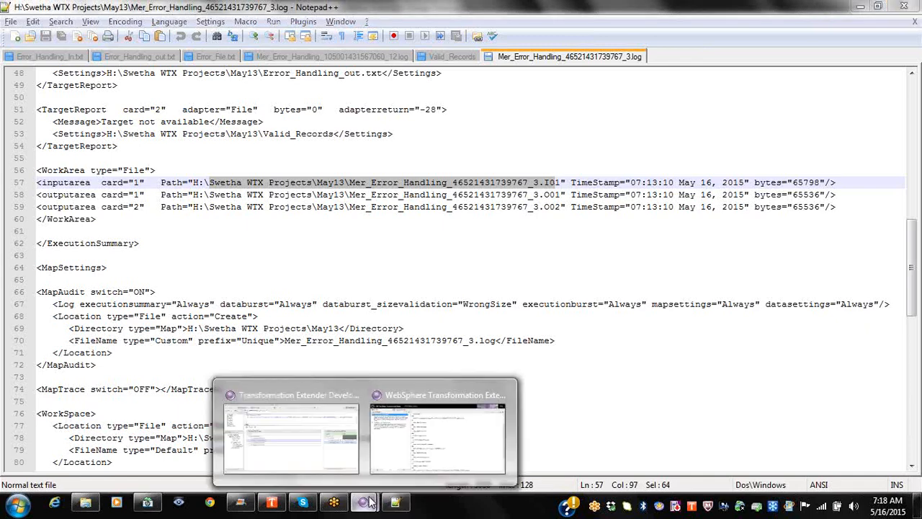
click(313, 447)
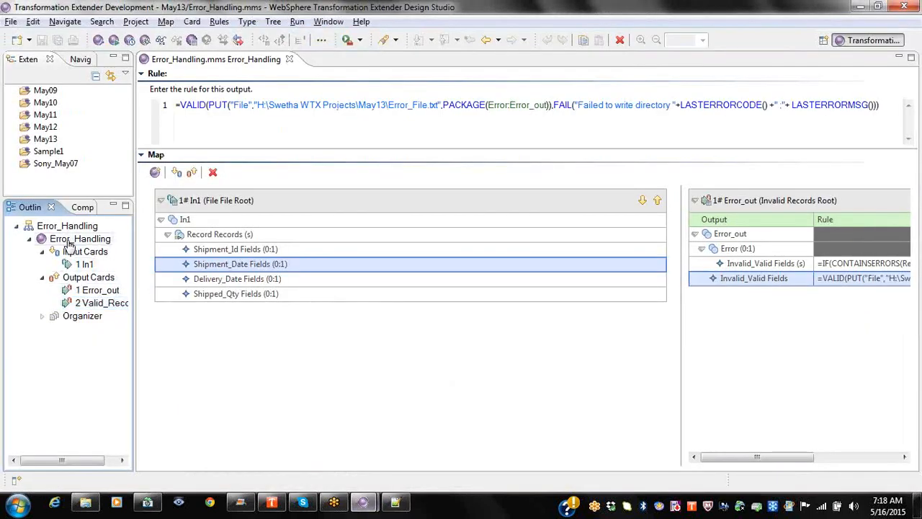
right_click(70, 245)
click(139, 333)
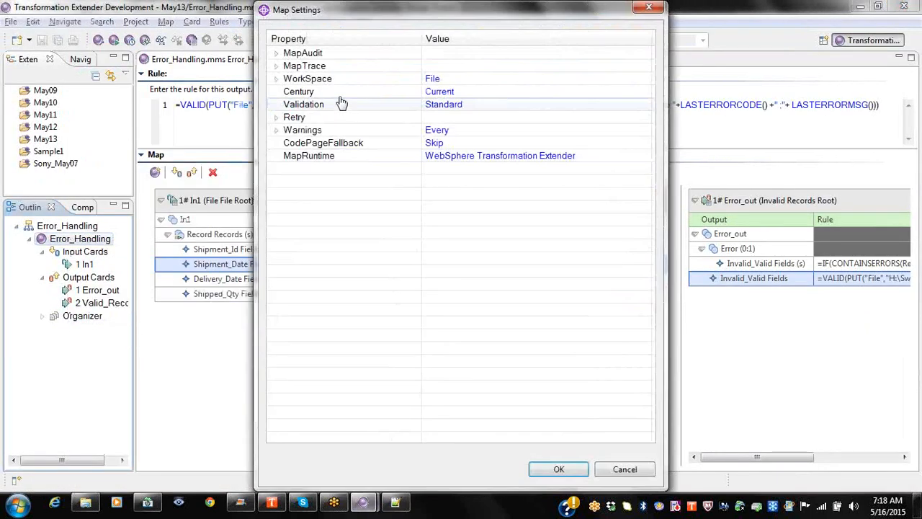
double_click(339, 59)
right_click(336, 59)
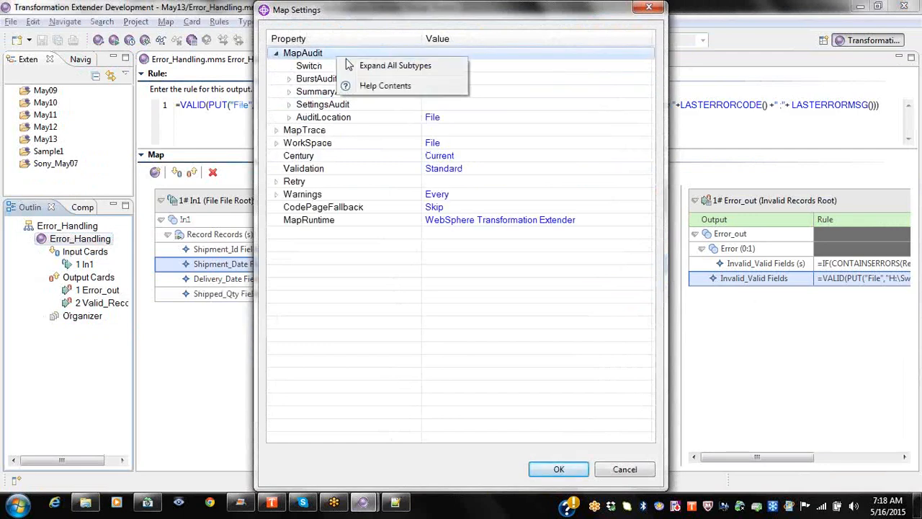
click(354, 70)
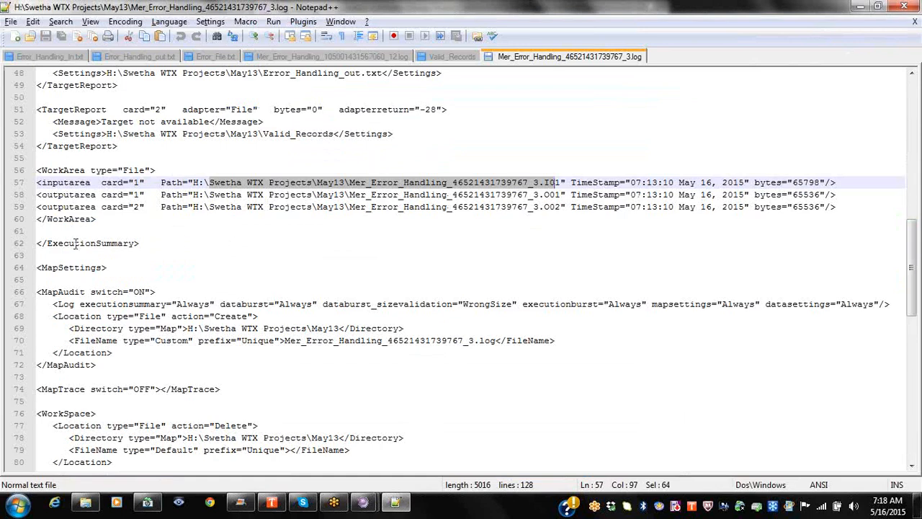
Step: Highlight MapSettings and the audit FileName type and prefix in the _3 log in Notepad++, and compare them with the Map Settings dialog
double_click(55, 269)
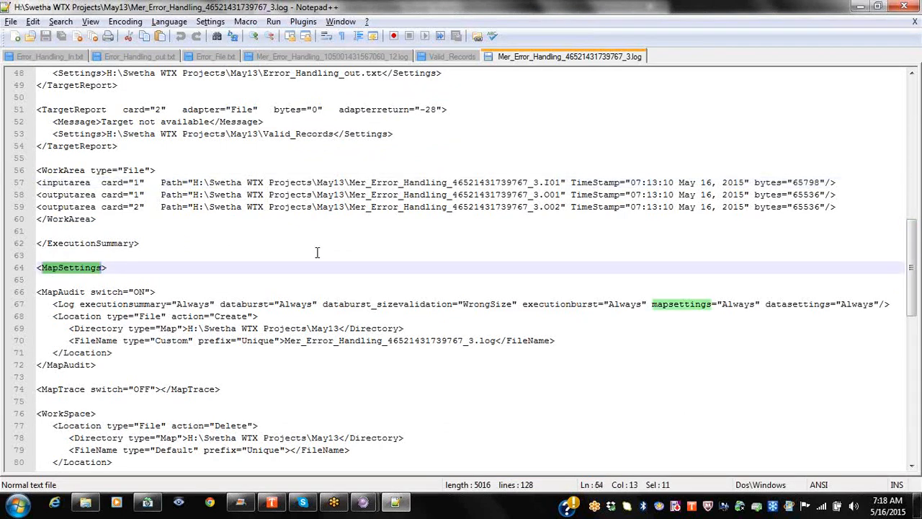
drag(915, 268, 916, 309)
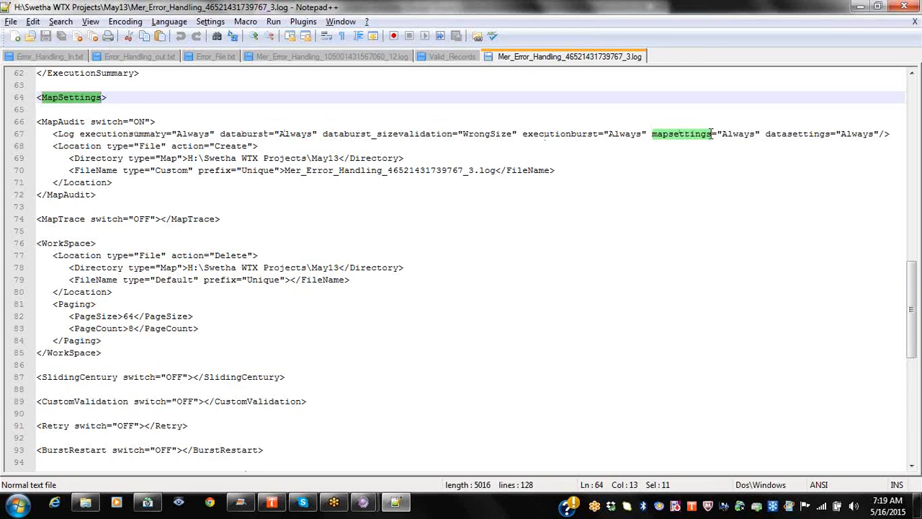
double_click(165, 171)
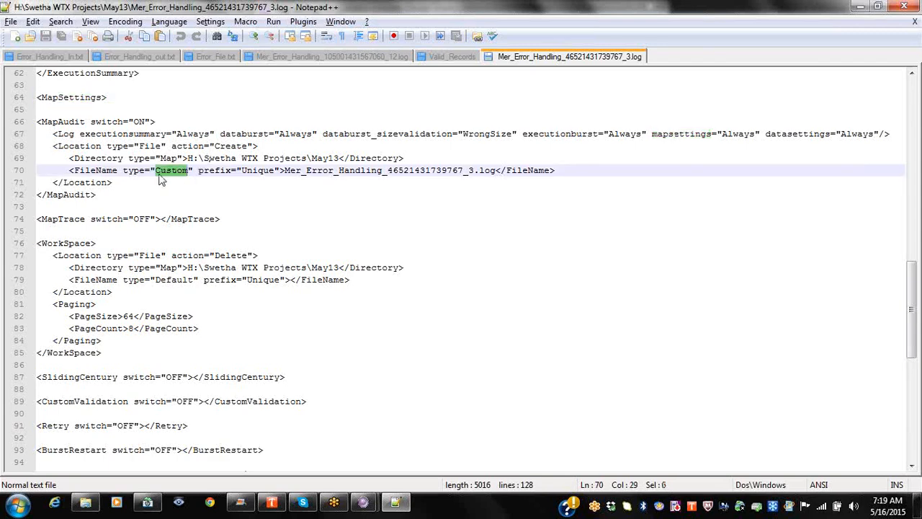
double_click(214, 173)
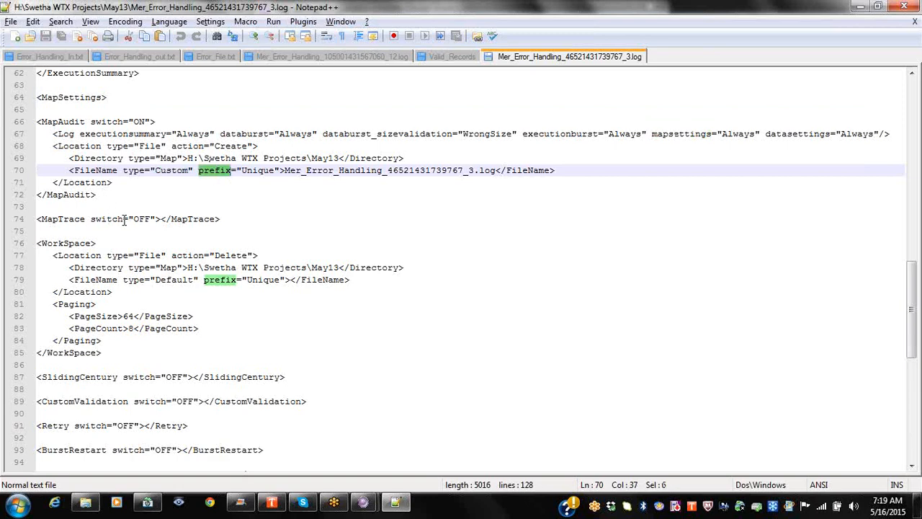
key(alt+Tab)
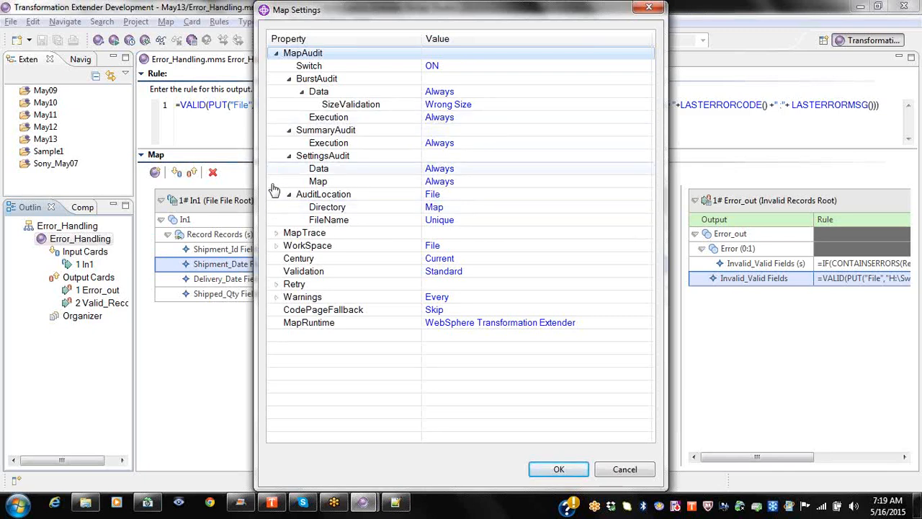
key(alt+Tab)
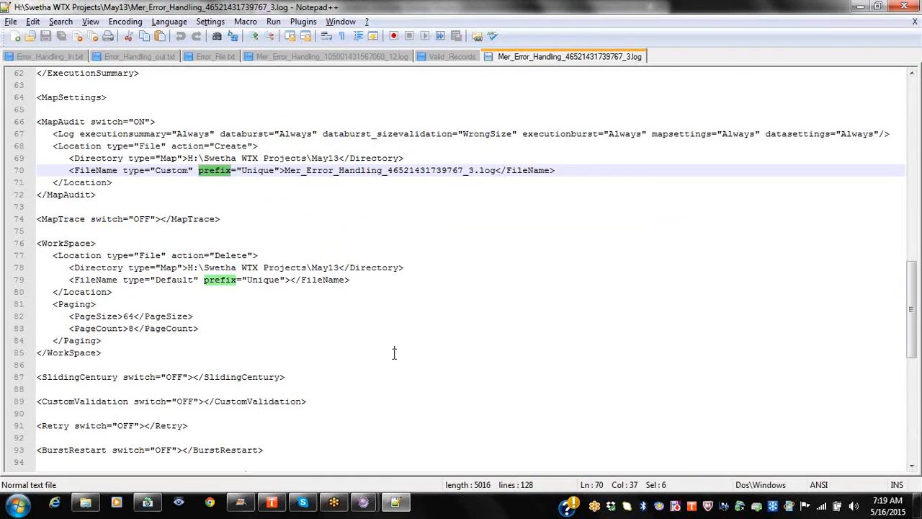
key(alt+Tab)
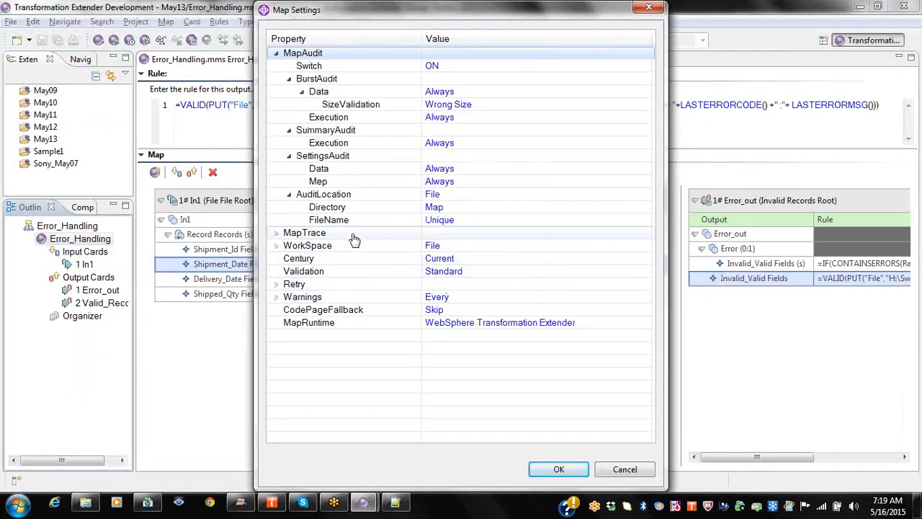
Step: Expand the WorkSpace settings in the Map Settings dialog and compare them with the WorkSpace block of the _3 log in Notepad++
double_click(308, 245)
right_click(361, 246)
key(Escape)
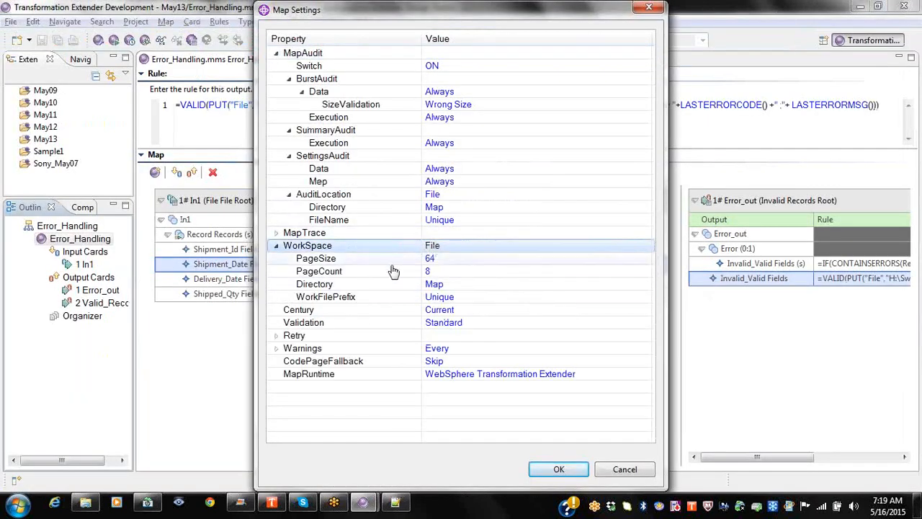
key(alt+Tab)
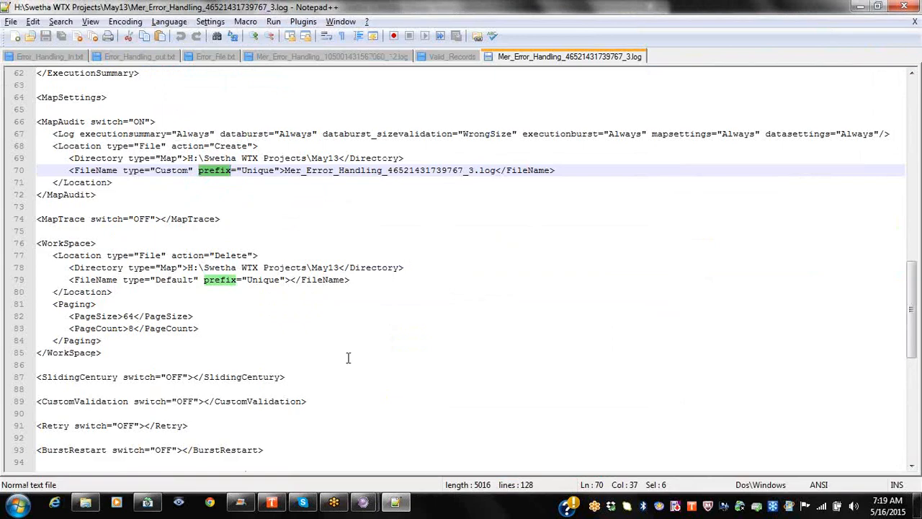
Step: Examine the DataSettings section of the _3 log, highlighting the Backup switch of input card 1 and reviewing the output cards
drag(914, 276, 917, 338)
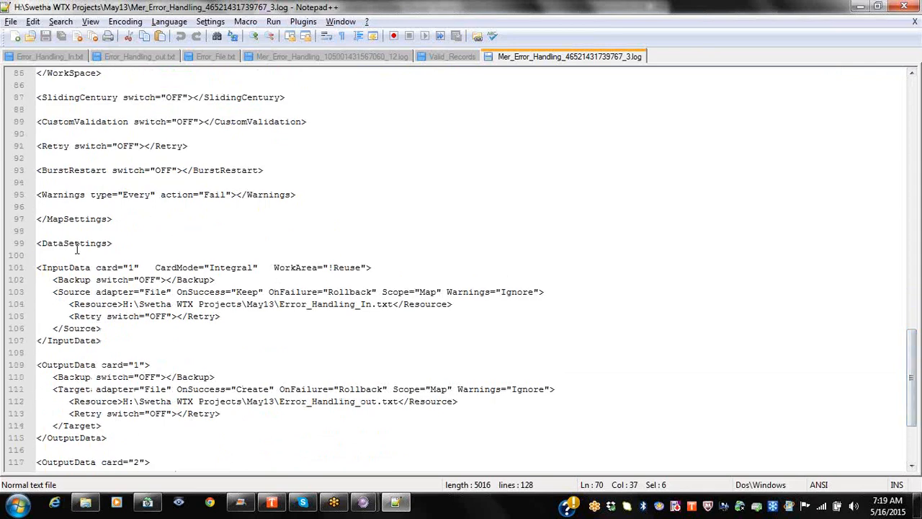
double_click(216, 268)
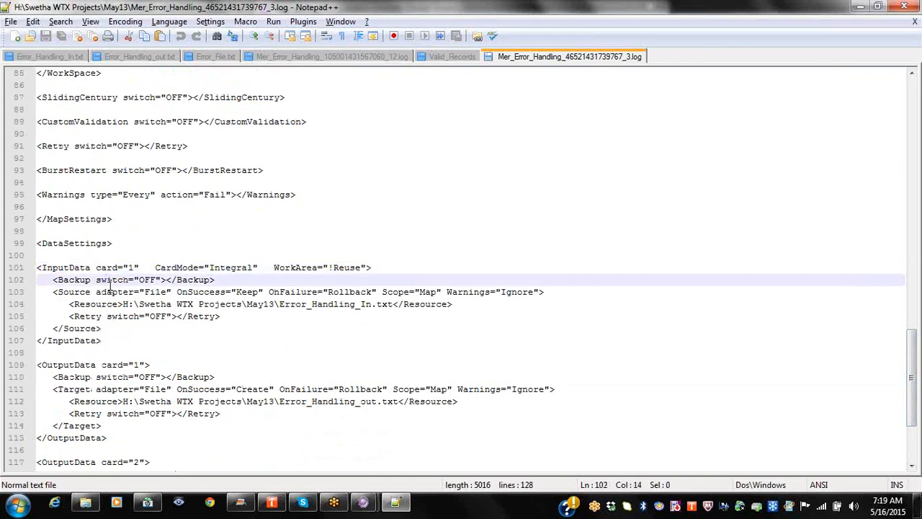
double_click(111, 281)
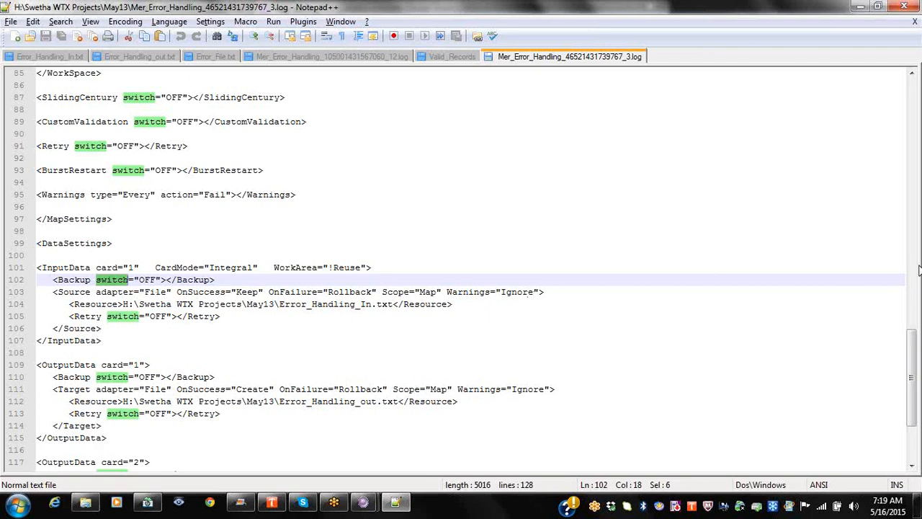
drag(913, 355, 913, 385)
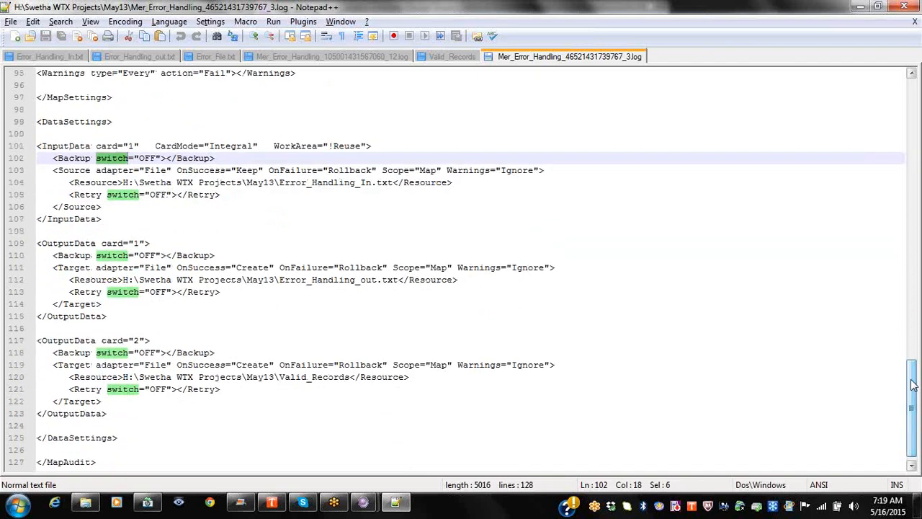
Step: Return to Design Studio, set the Warnings Return option to Ignore in the Map Settings, and apply the settings
key(alt+Tab)
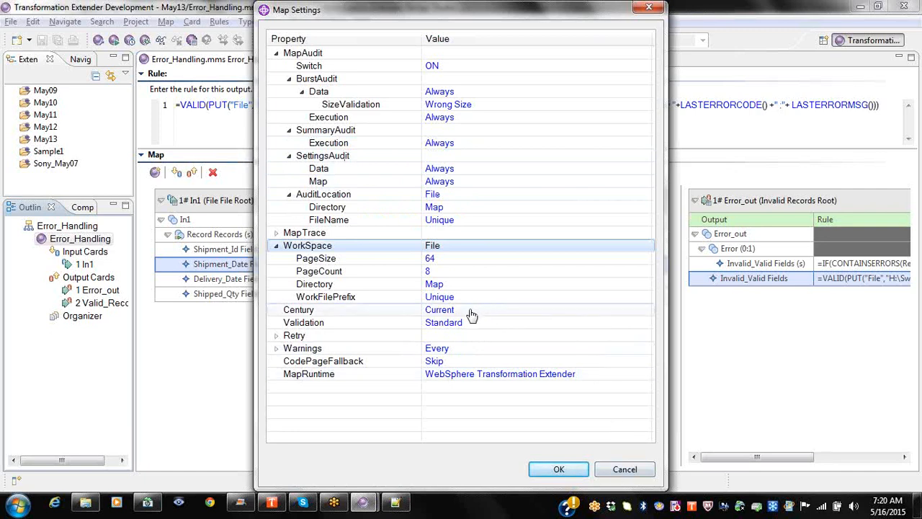
double_click(342, 350)
click(365, 358)
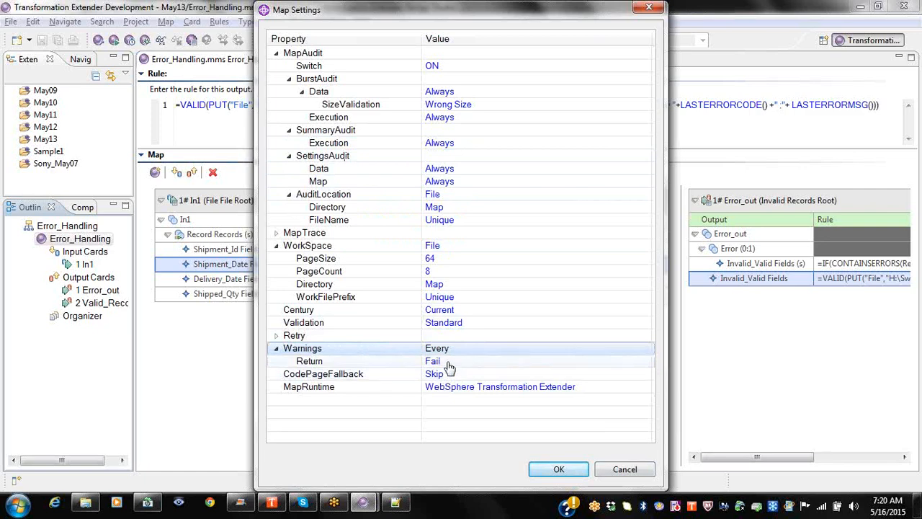
click(448, 366)
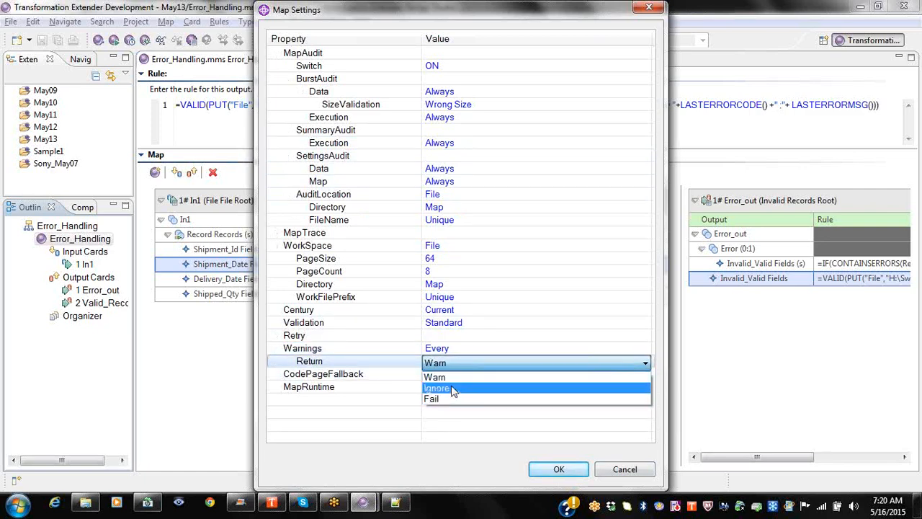
click(441, 388)
click(557, 469)
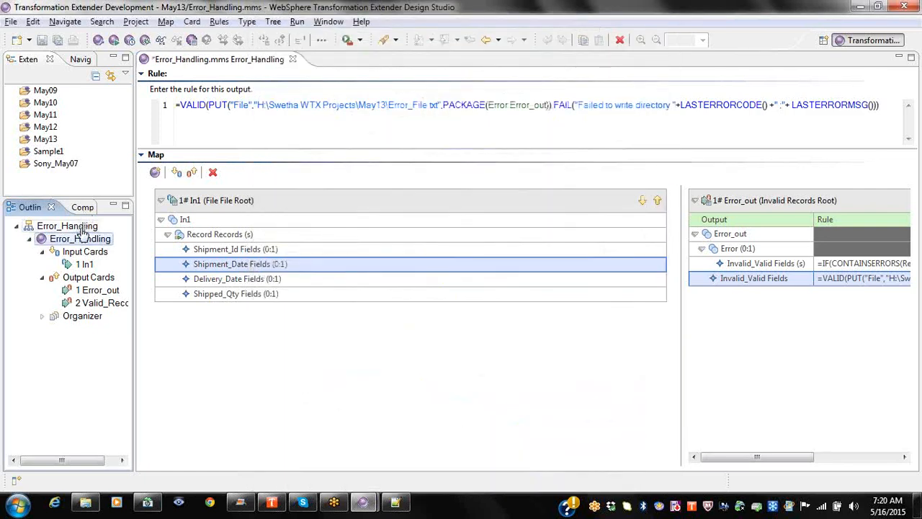
Step: Save and run the Error_Handling map, and bring up the May13 folder in Windows Explorer
click(42, 41)
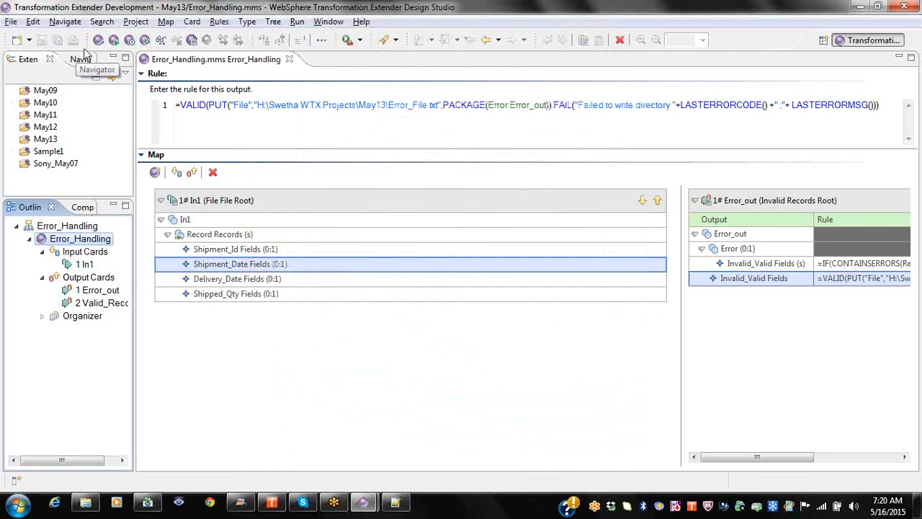
click(114, 40)
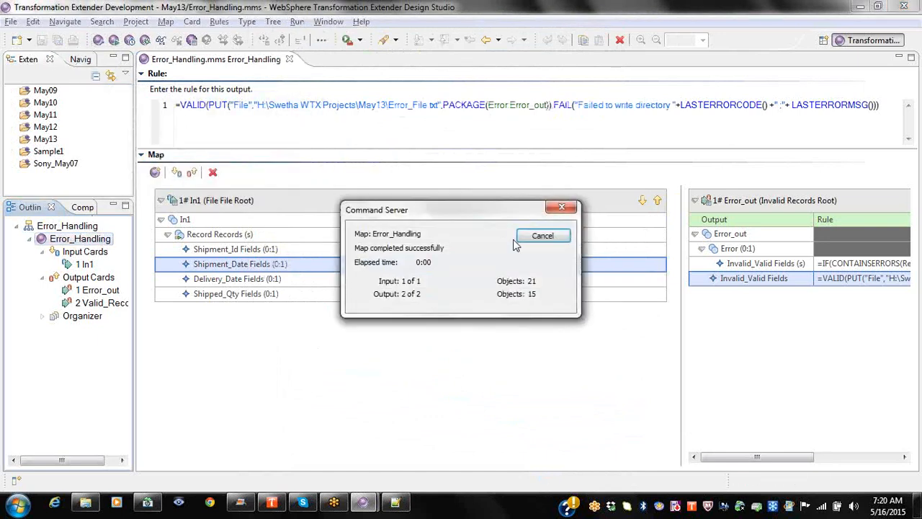
click(86, 502)
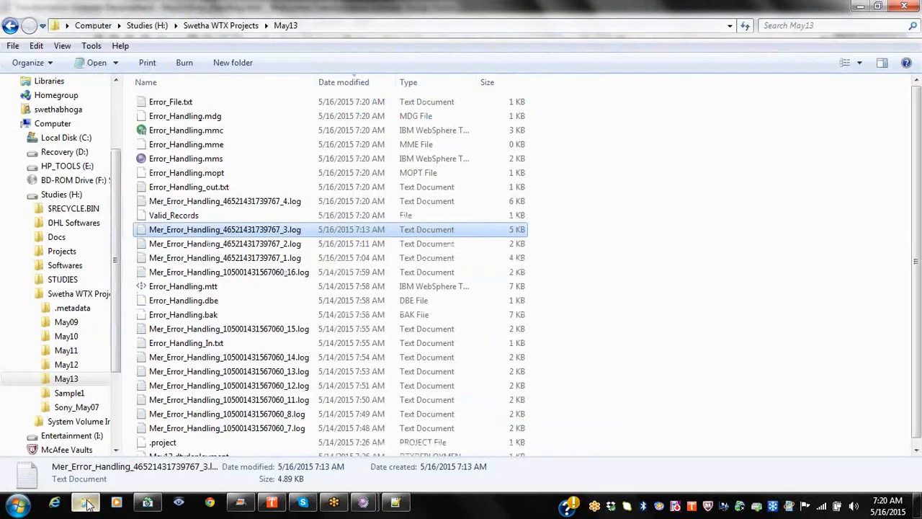
right_click(274, 199)
click(340, 276)
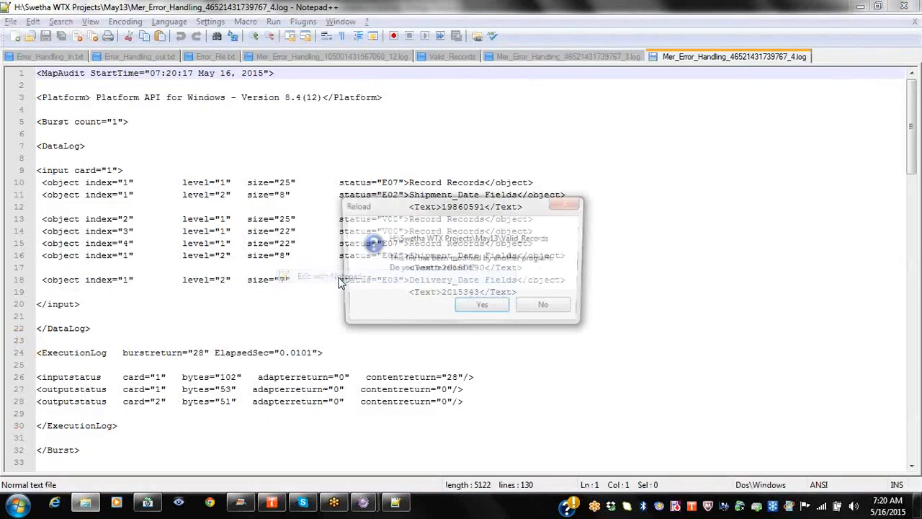
click(461, 309)
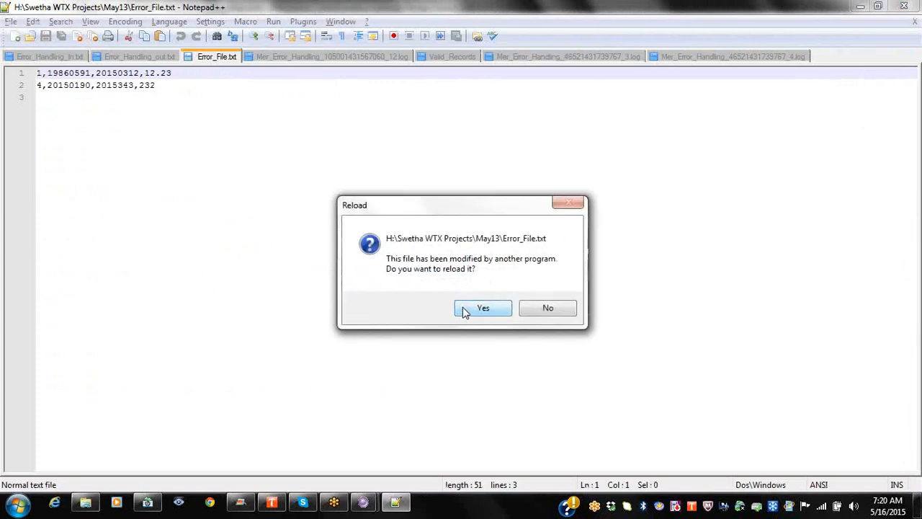
click(472, 310)
click(497, 310)
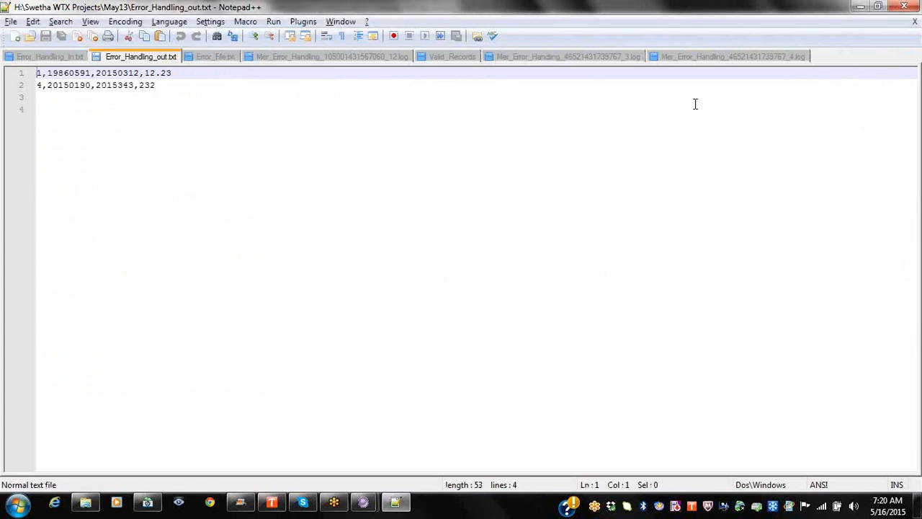
click(714, 56)
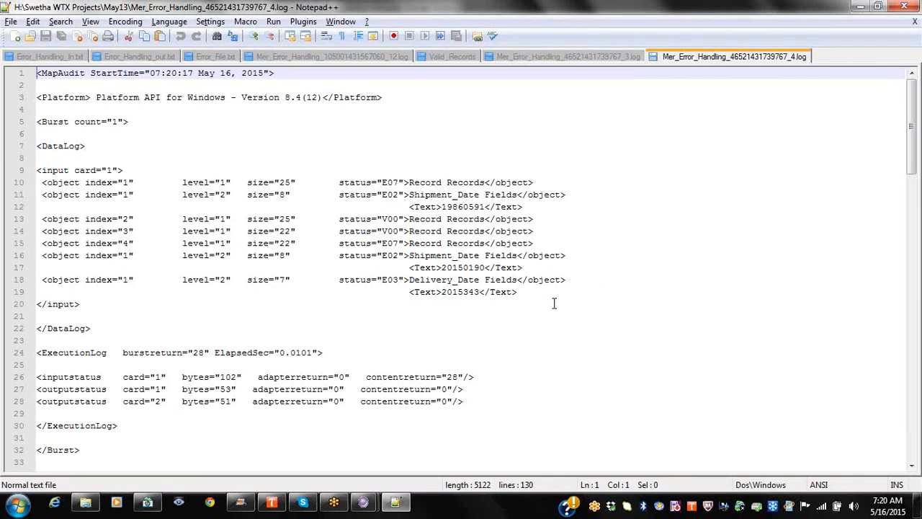
Step: Highlight the input card 1 entries in the _4 log's DataLog, and both TargetReport blocks in its ExecutionSummary
drag(546, 293, 24, 172)
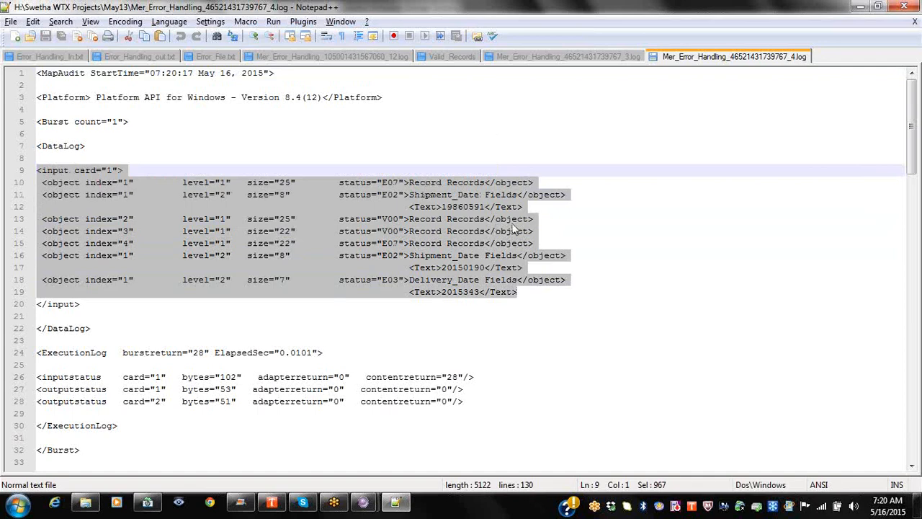
drag(911, 163, 916, 208)
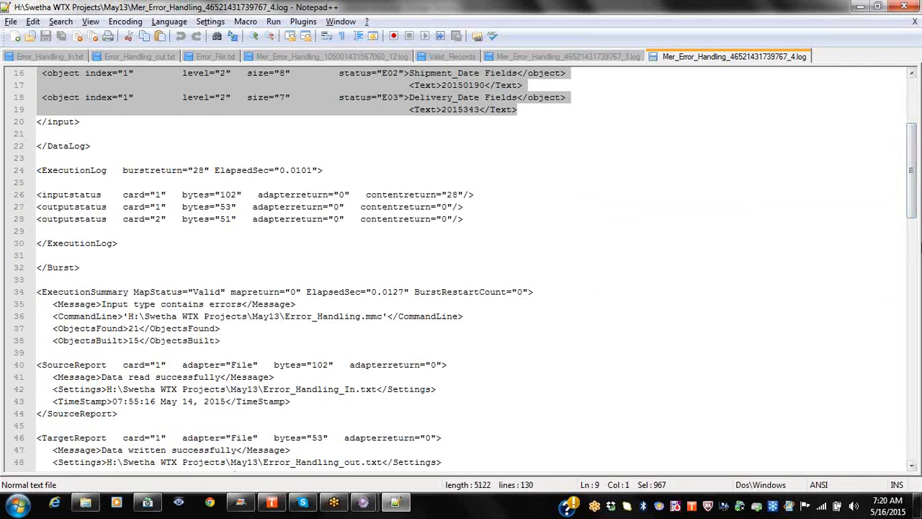
scroll(917, 247, down, 3)
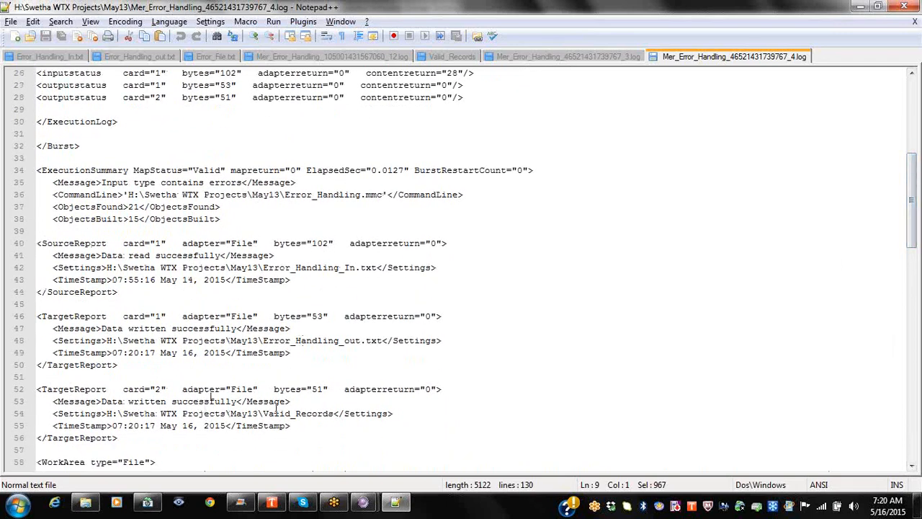
drag(120, 438, 2, 311)
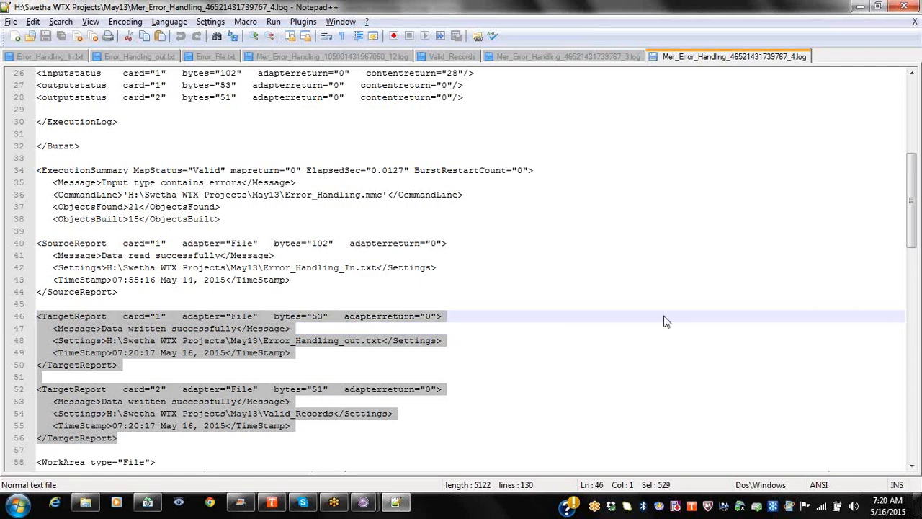
drag(912, 202, 911, 226)
double_click(251, 245)
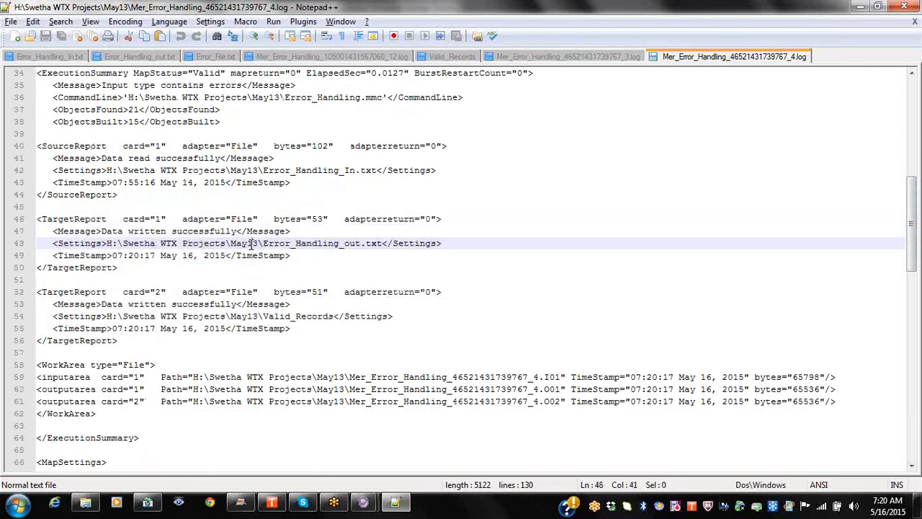
drag(146, 279, 35, 220)
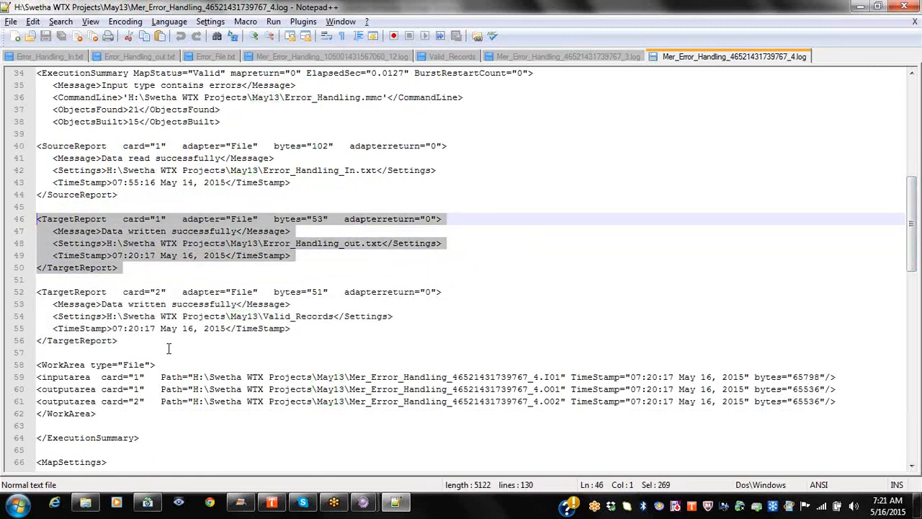
drag(167, 346, 4, 288)
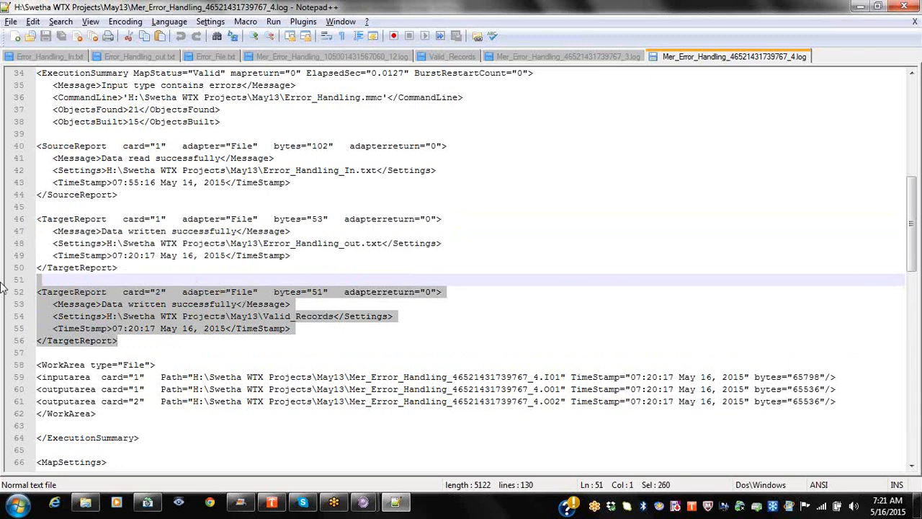
Step: Return to Design Studio and open the type tree for the Record Records group of input card In1
key(alt+Tab)
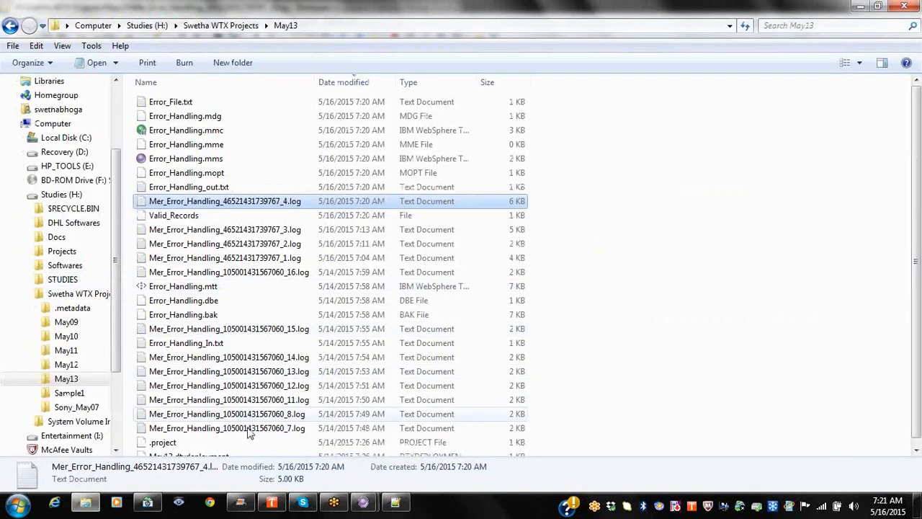
click(363, 502)
click(346, 467)
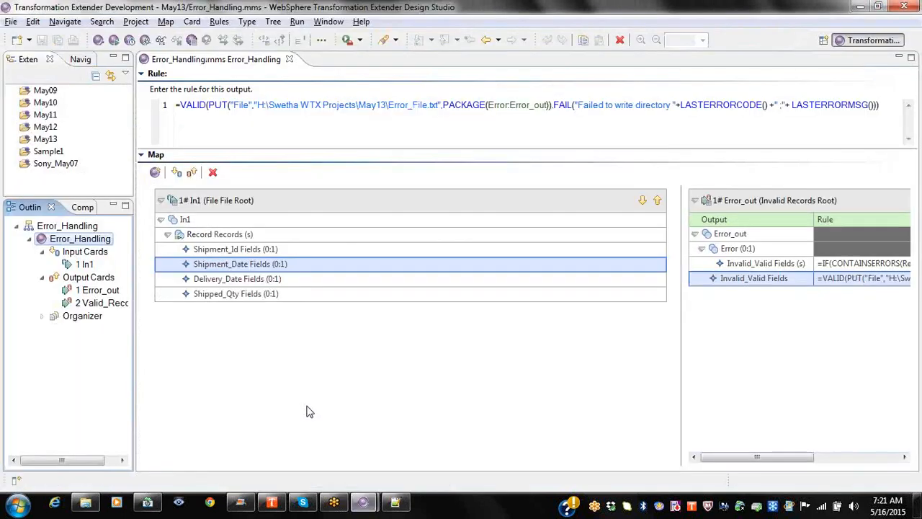
right_click(207, 234)
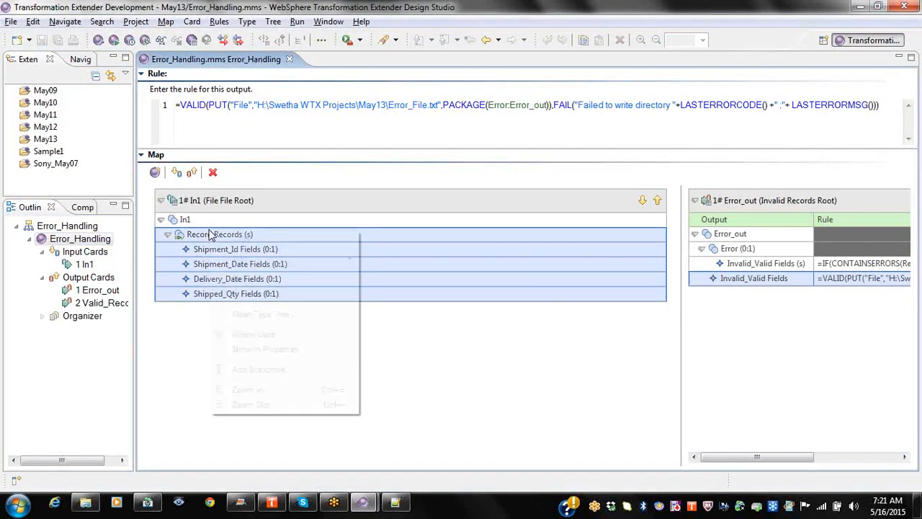
click(281, 317)
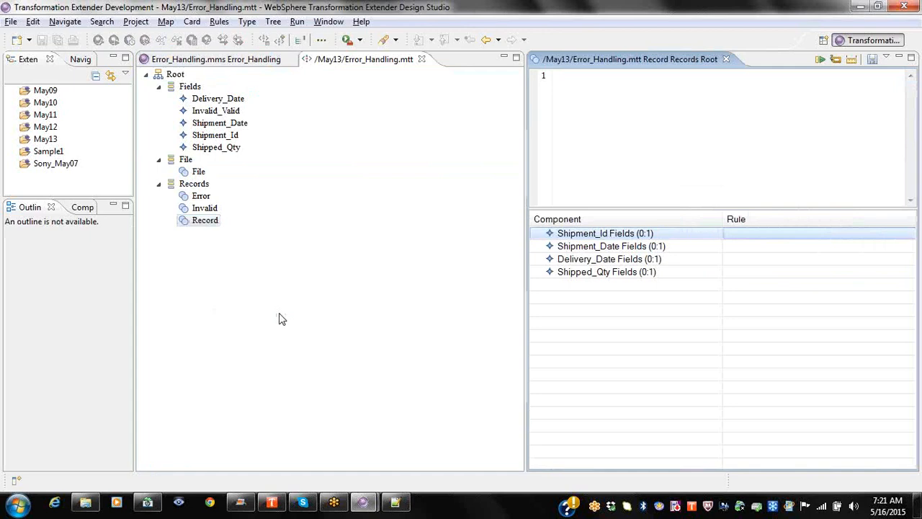
click(736, 263)
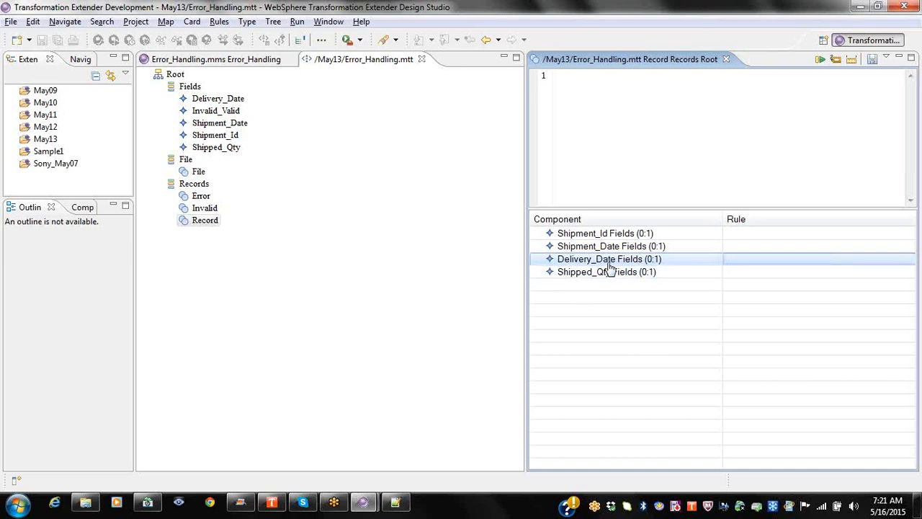
click(675, 127)
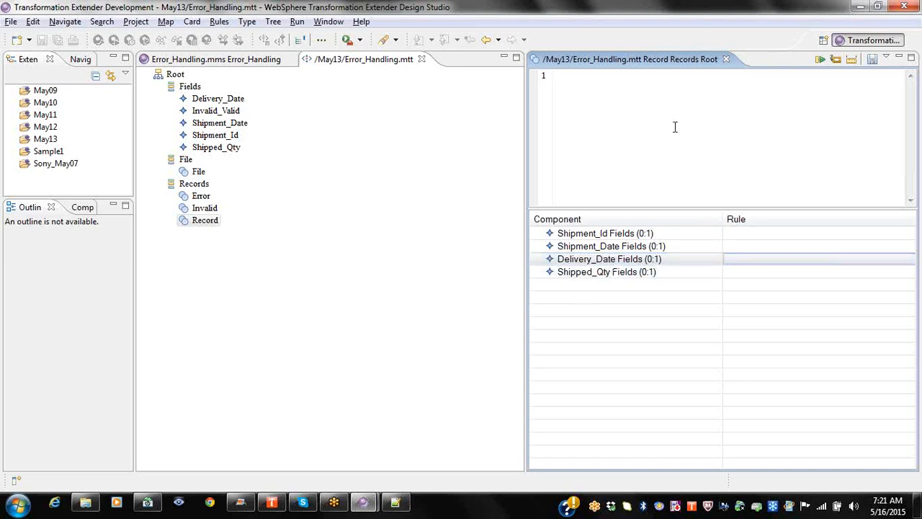
text(O)
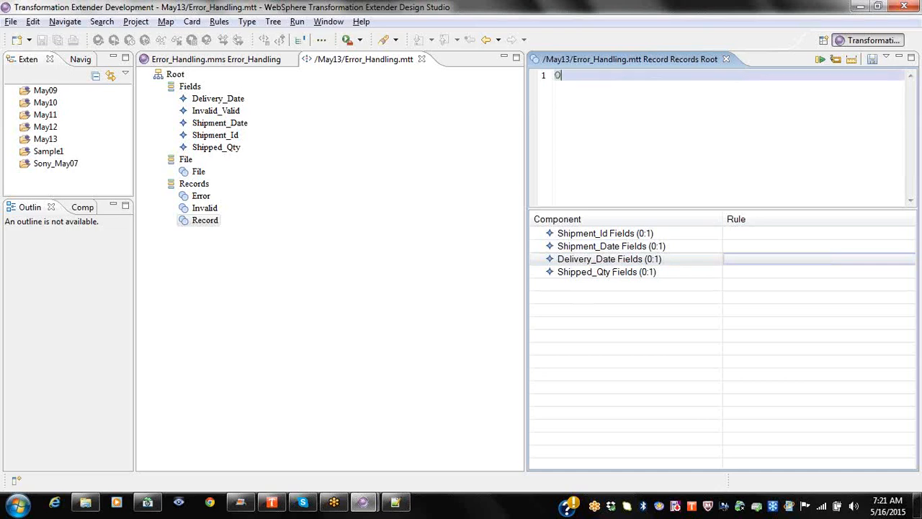
text(NERROR($>)
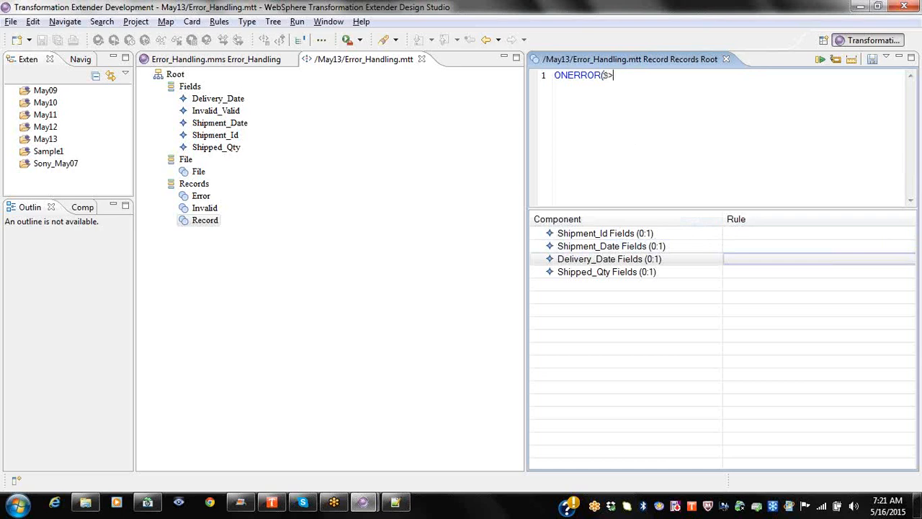
Step: Start a component rule on Shipment_Date Fields of the Record type with ONERROR($>Shipment_Date Fields, and an opening quote for its message
drag(644, 246, 676, 142)
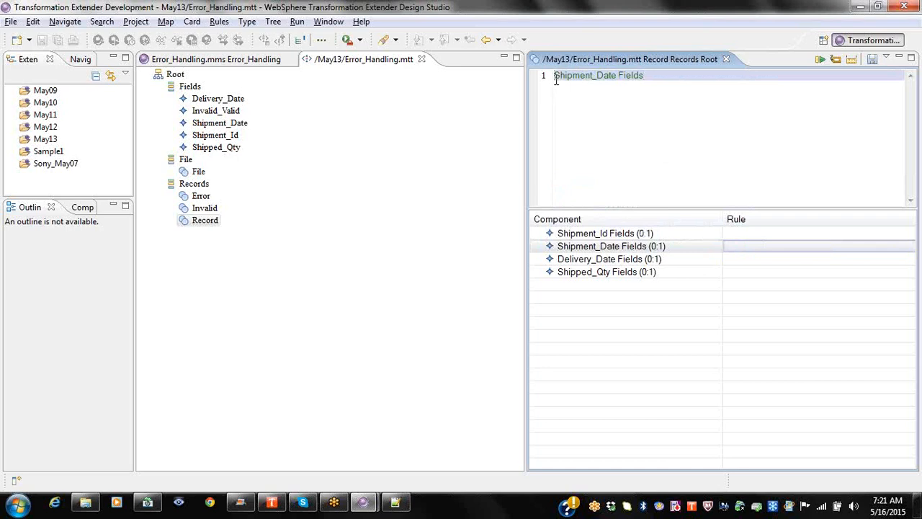
text(ONER)
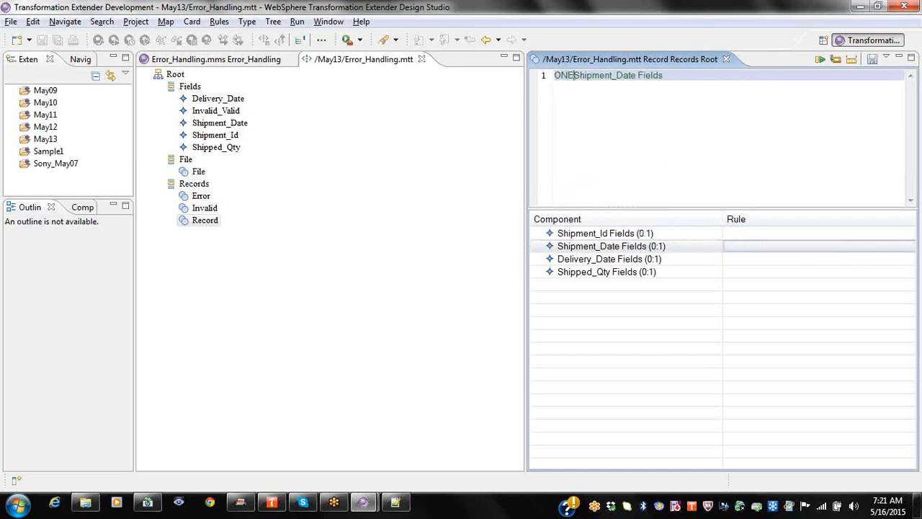
text(ROR()
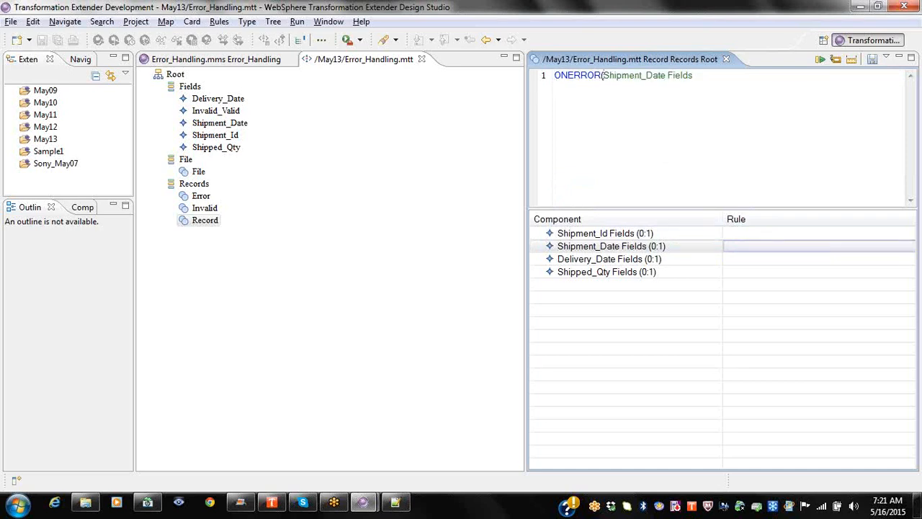
text($>)
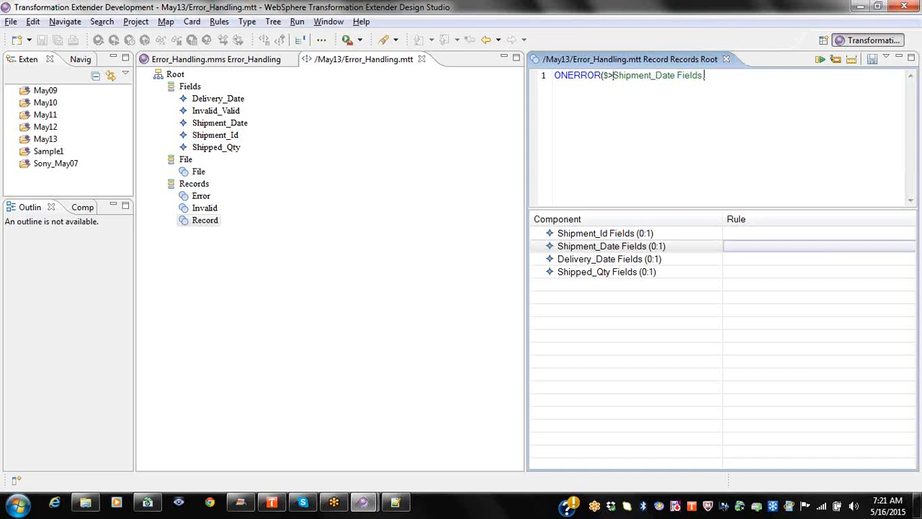
key(End)
text(")
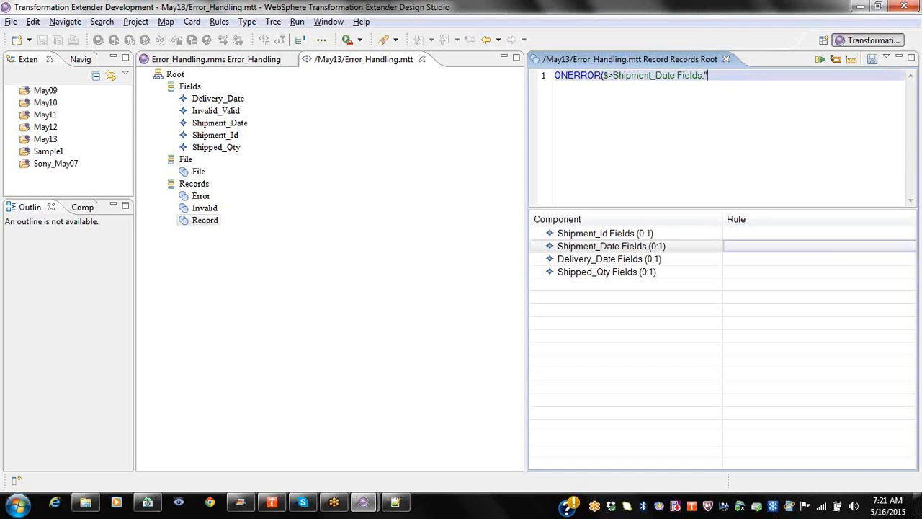
Step: Complete the Shipment_Date rule with the message "Shipment date is not less than delivery date", commit it, and redisplay the full rule
text(Shipment date is not greater than)
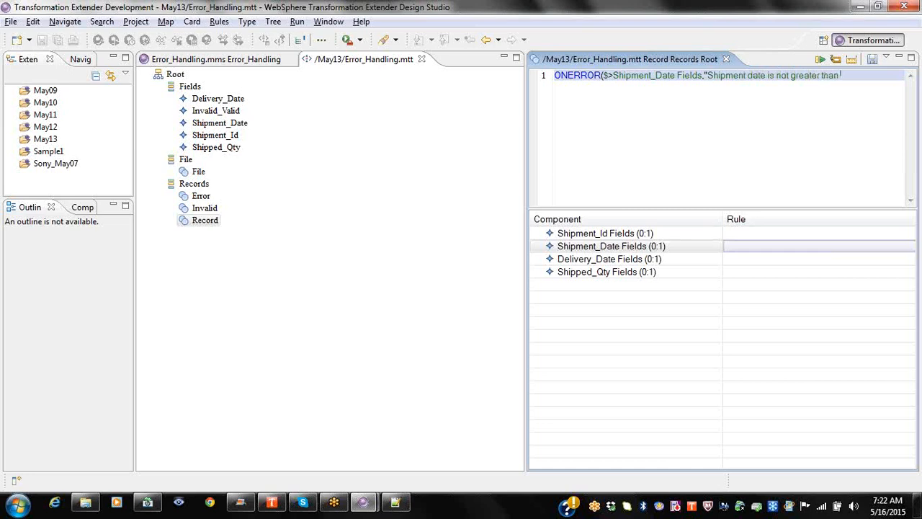
key(BackSpace)
key(BackSpace)
key(BackSpace)
key(BackSpace)
text(than delivery date")
key(Return)
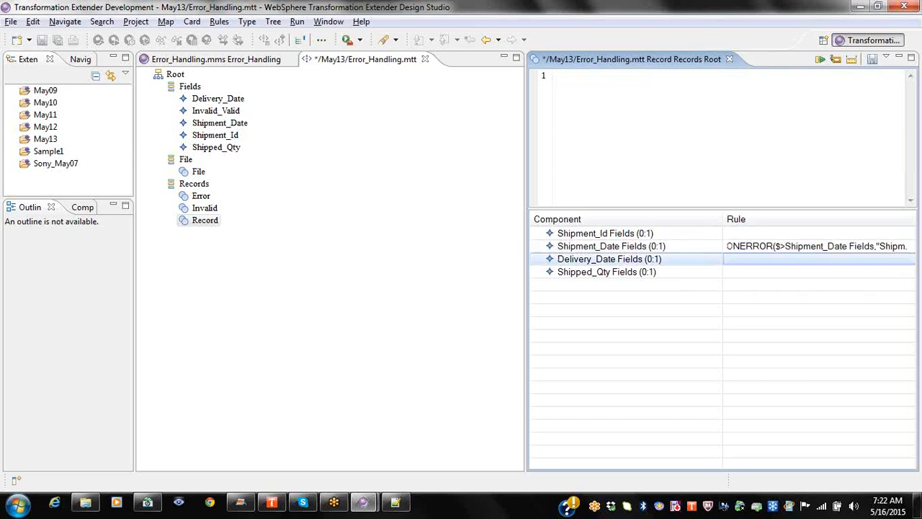
click(753, 247)
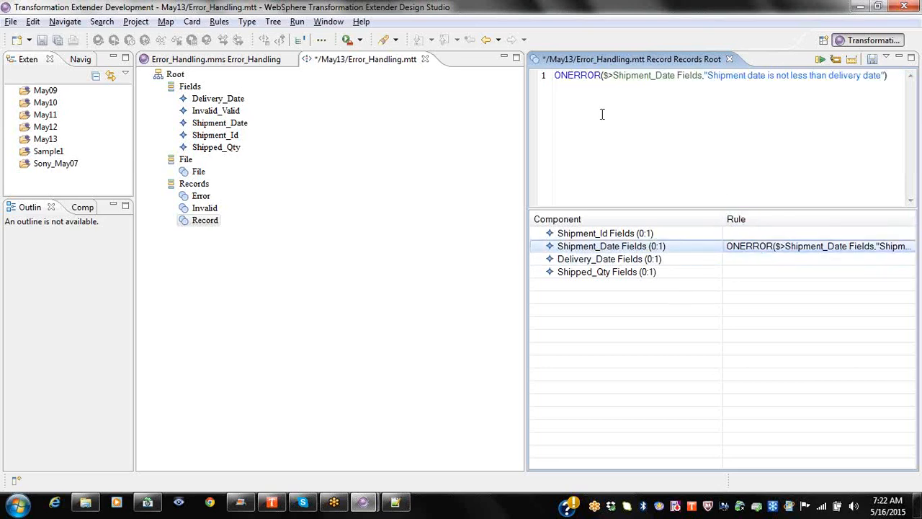
Step: Close the Record component view, saving its changes, and update the open map with the changed type tree
click(729, 60)
click(465, 259)
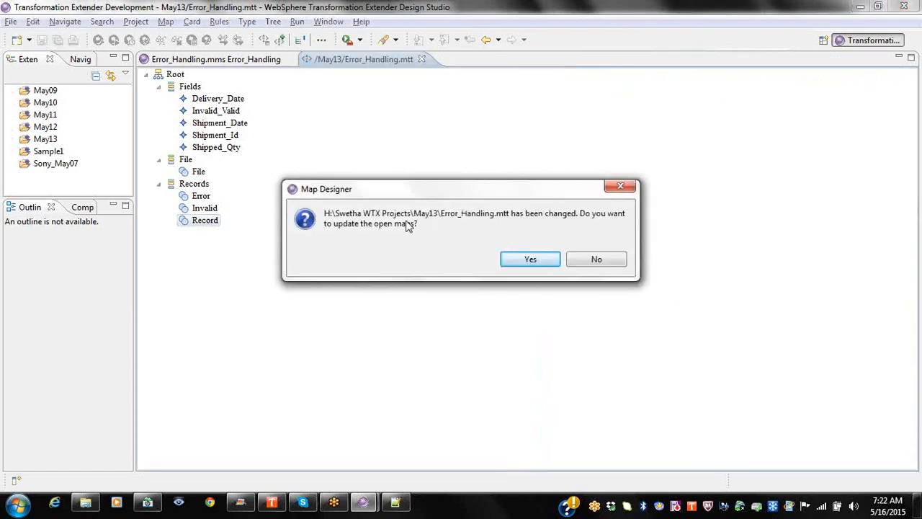
click(534, 262)
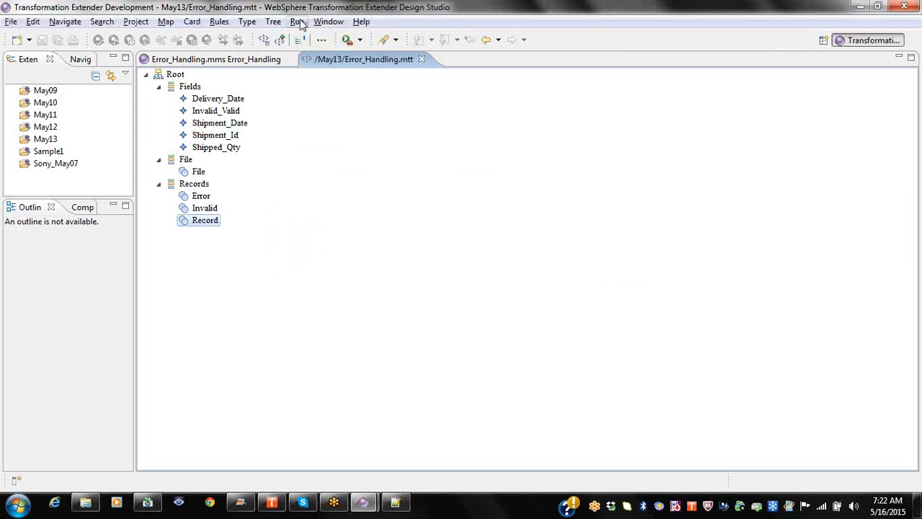
Step: Analyze the structure and logic of the Error_Handling type tree, and close the analysis results
click(273, 22)
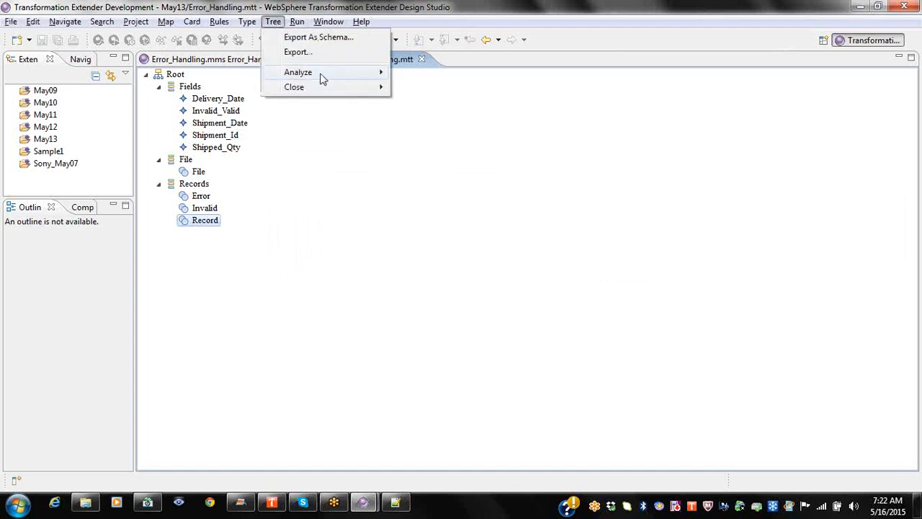
mouse_move(319, 74)
click(422, 74)
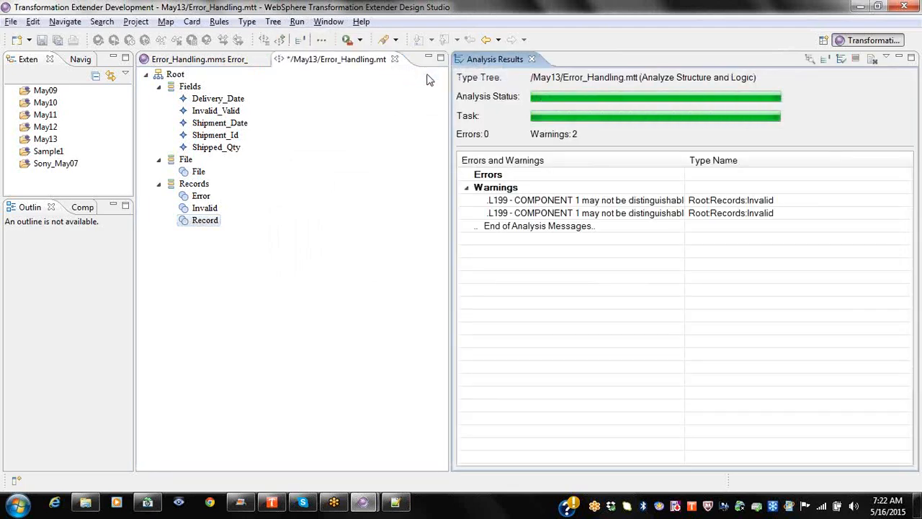
click(532, 59)
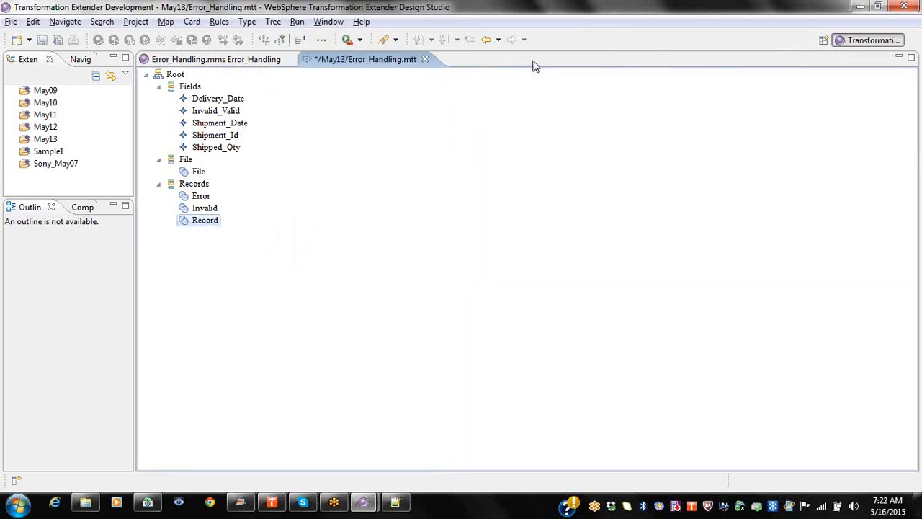
Step: Save and close the Error_Handling type tree, and update the open map with it
click(426, 60)
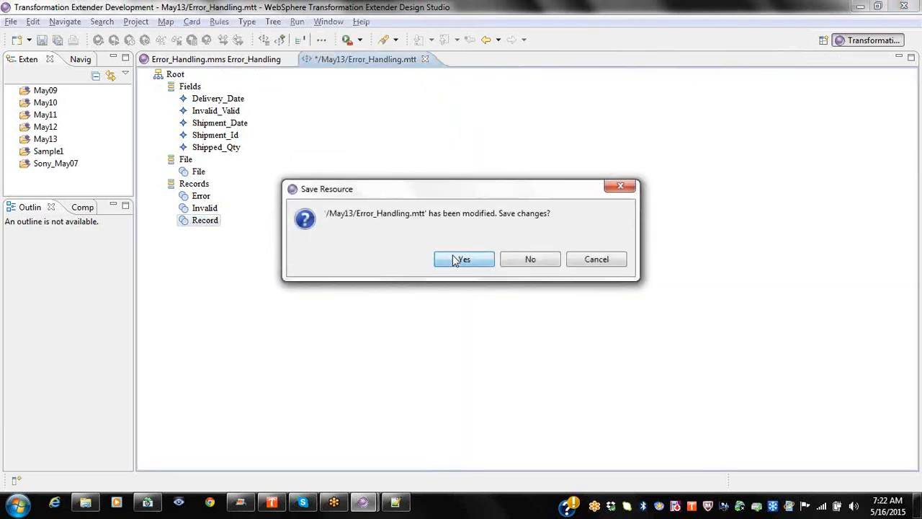
click(465, 260)
click(531, 260)
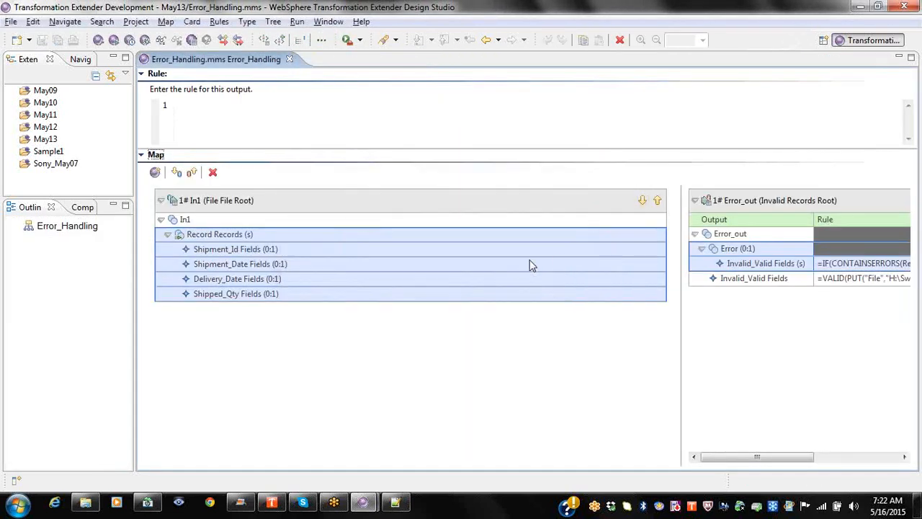
Step: Select the Error_Handling map in the outline, build it, and run it
click(17, 226)
click(55, 241)
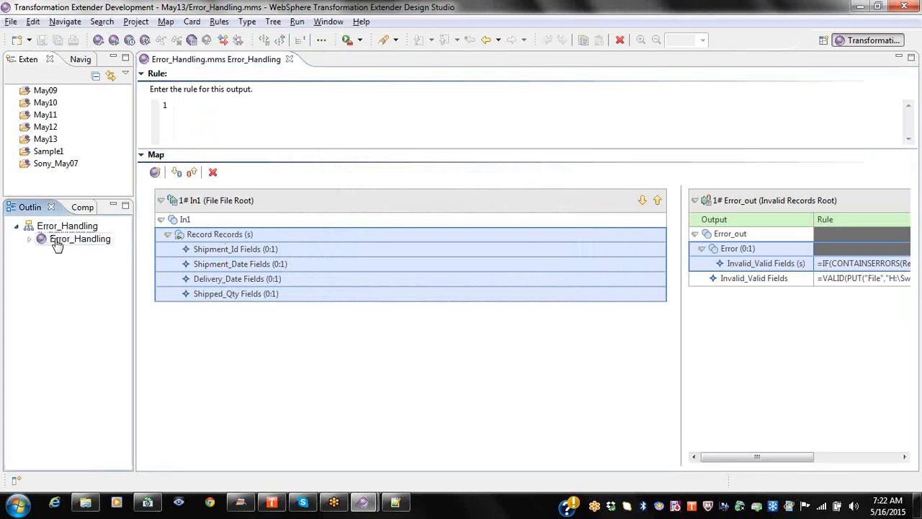
click(99, 41)
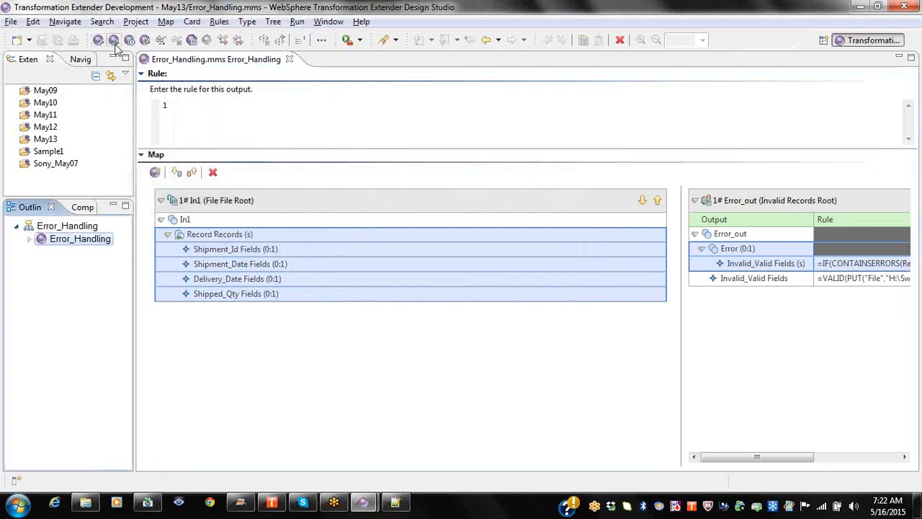
click(114, 40)
click(541, 237)
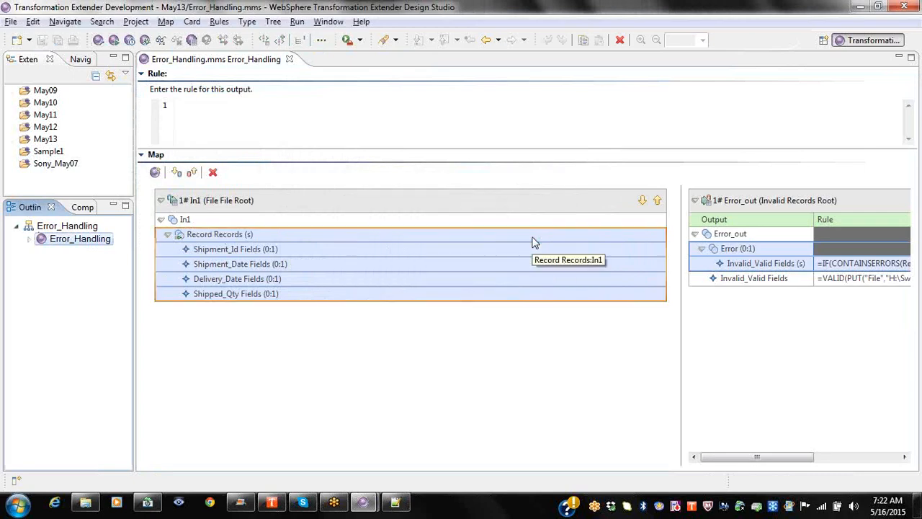
key(alt+Tab)
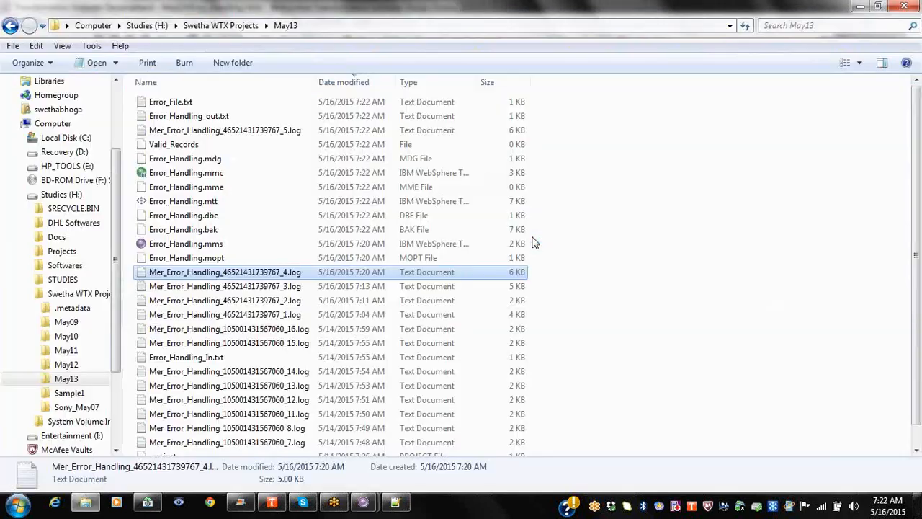
click(250, 130)
right_click(251, 130)
click(312, 209)
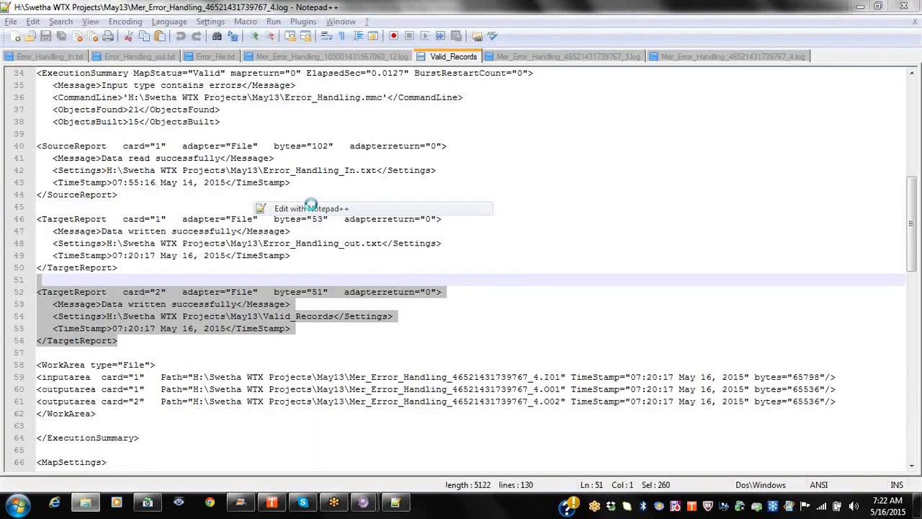
click(482, 307)
click(482, 307)
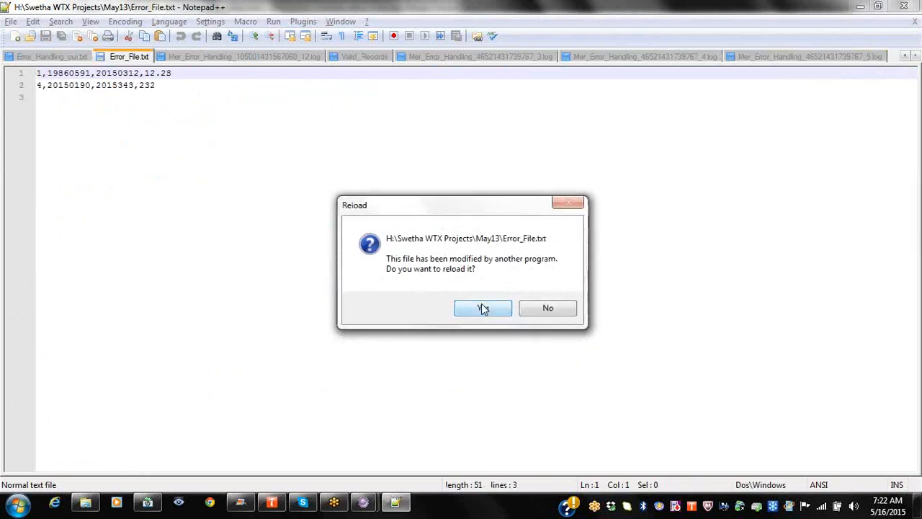
click(482, 307)
click(483, 307)
click(483, 308)
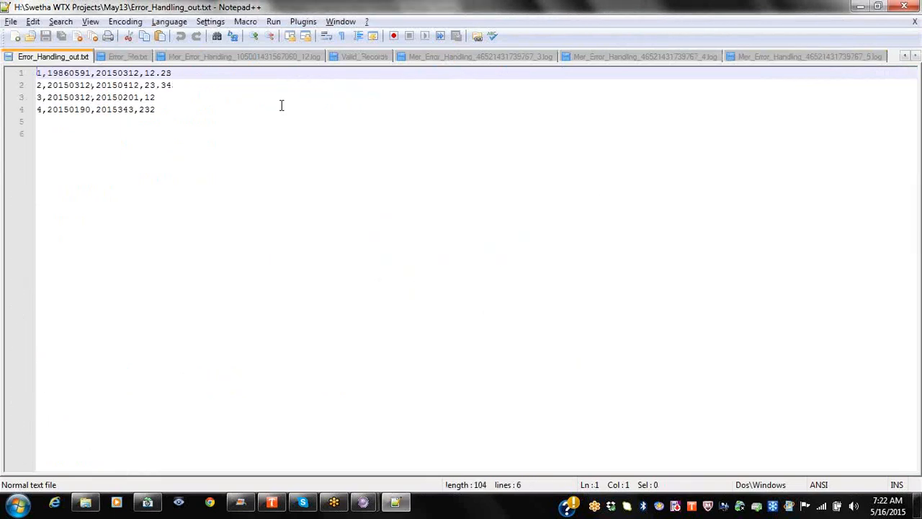
Step: Close the older _12, _3 and _4 logs and the Valid_Records file in Notepad++, leaving the _5 log open
right_click(263, 60)
click(278, 65)
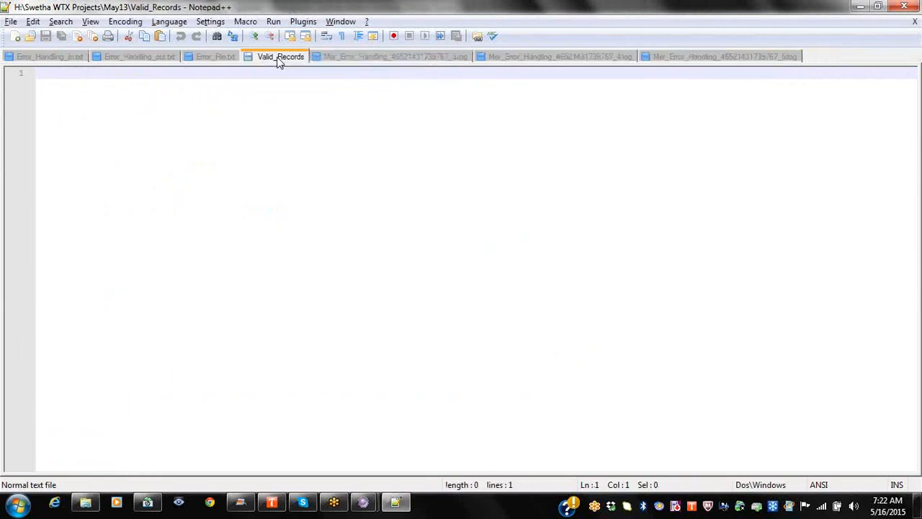
right_click(280, 62)
click(285, 66)
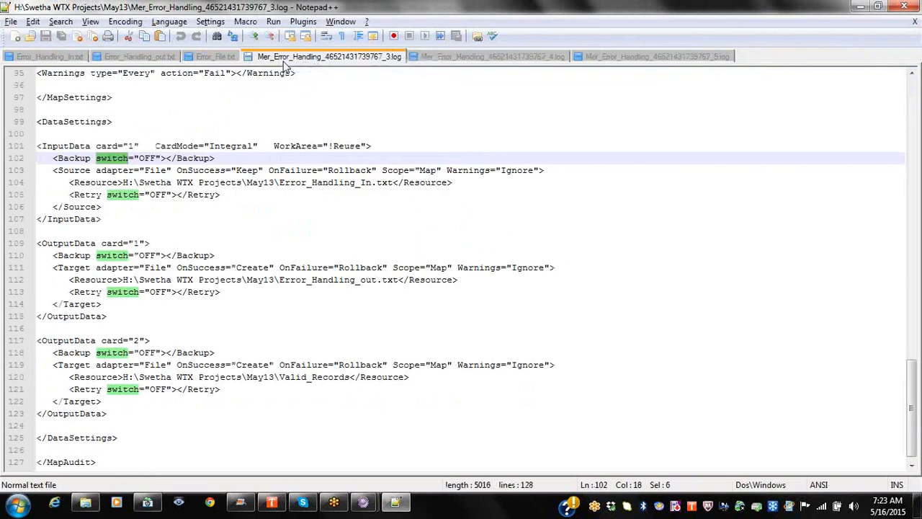
right_click(284, 62)
click(288, 65)
right_click(292, 63)
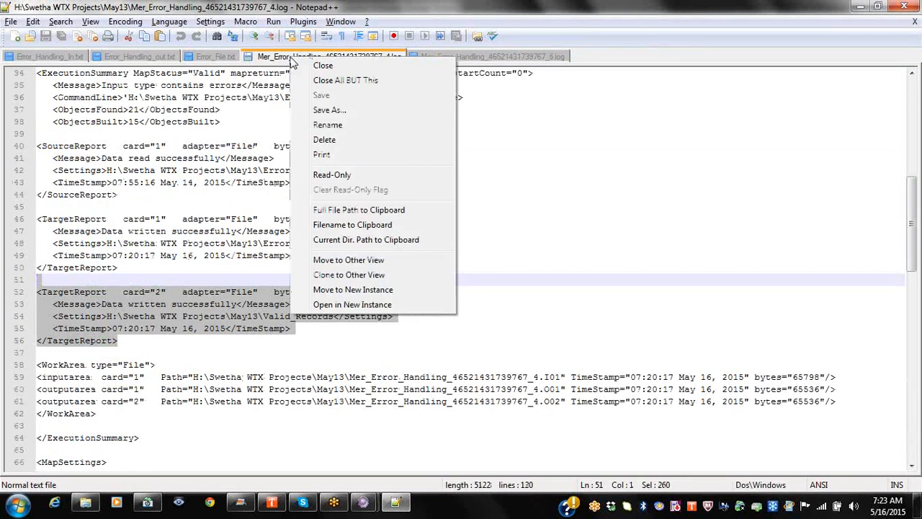
click(296, 66)
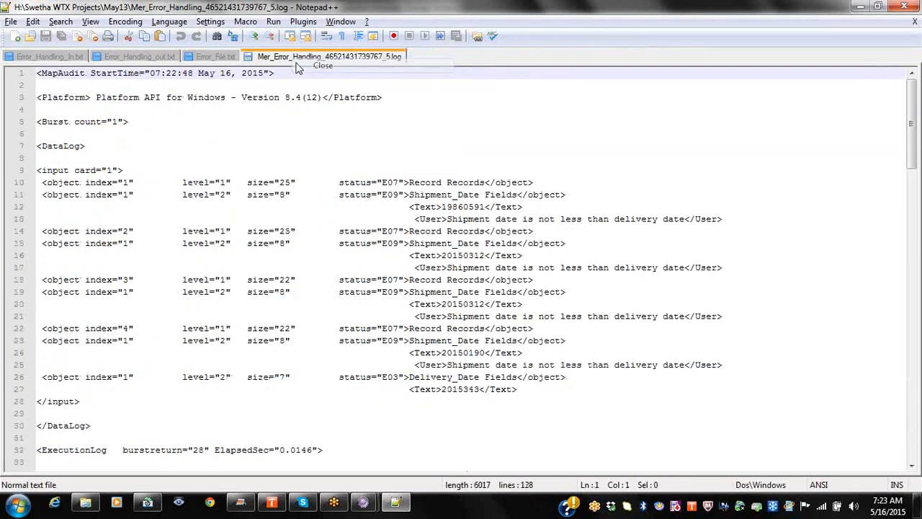
Step: Highlight status E09 in the _5 log, and compare it with the first record's shipment and delivery dates in Error_Handling_In.txt
double_click(389, 243)
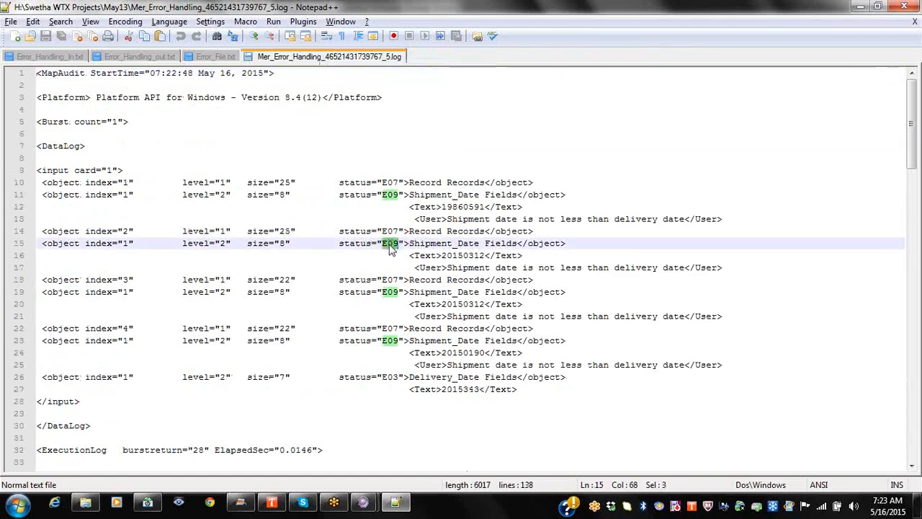
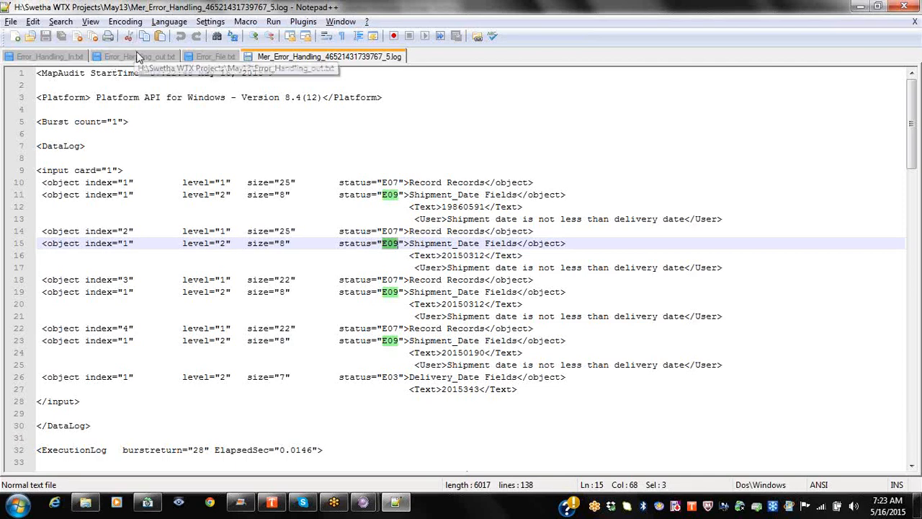
click(78, 59)
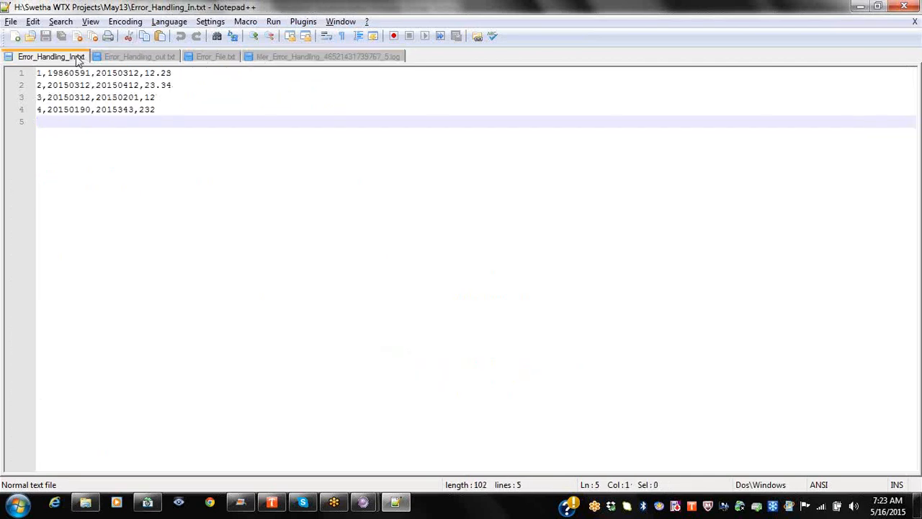
double_click(83, 74)
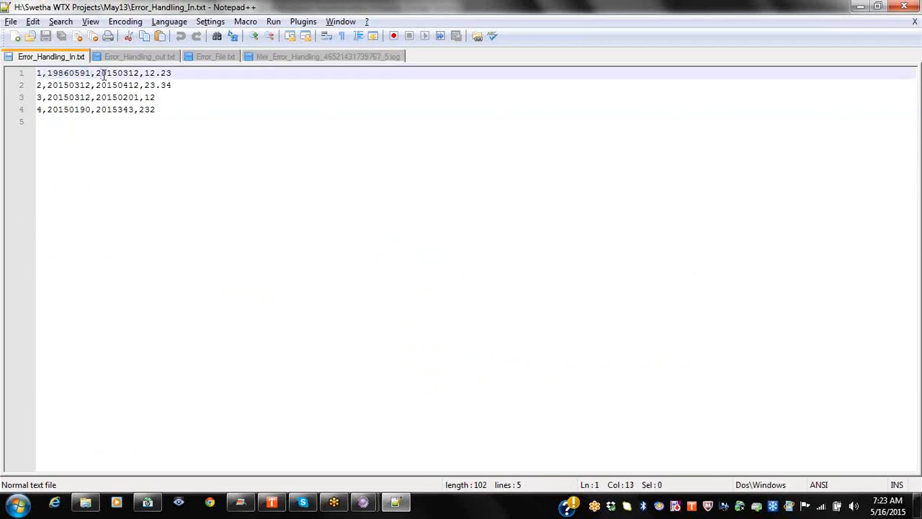
double_click(104, 75)
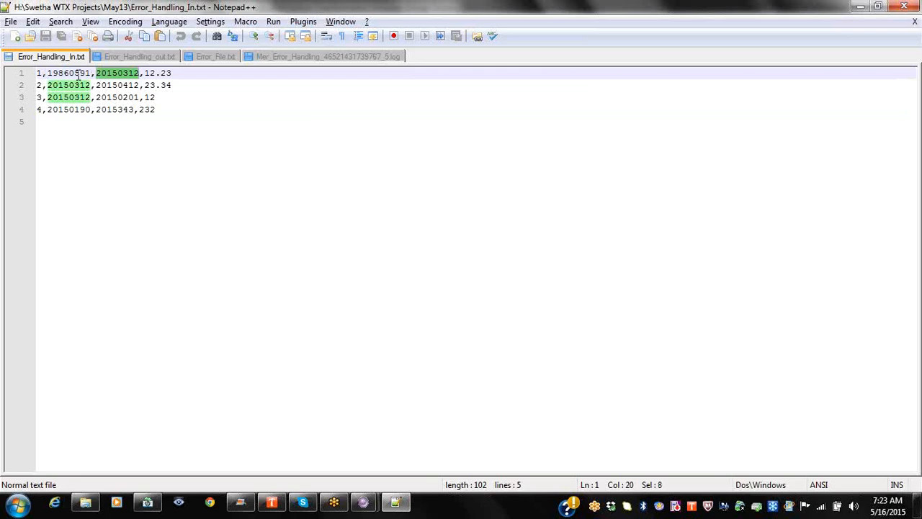
click(79, 75)
double_click(105, 75)
click(346, 56)
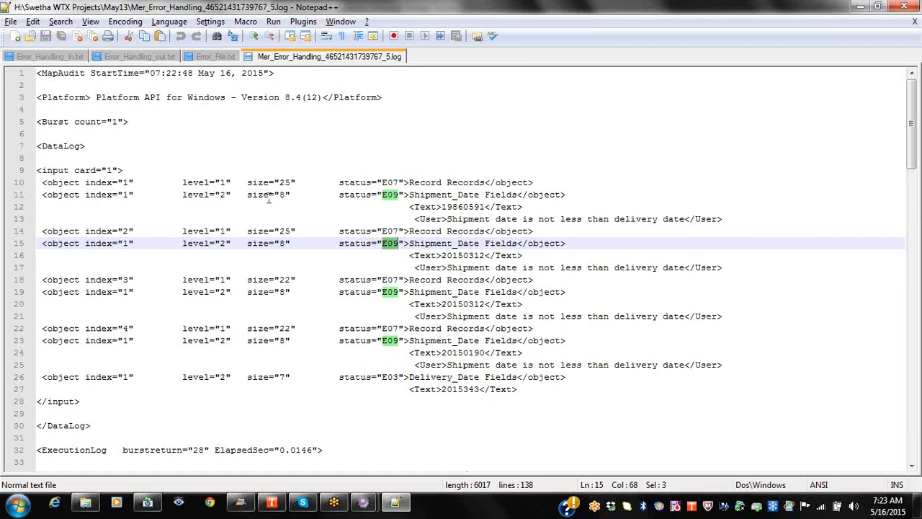
Step: Compare the shipment and delivery dates of records 1 and 2 in Error_Handling_In.txt with the _5 log and Error_Handling_out.txt
click(64, 57)
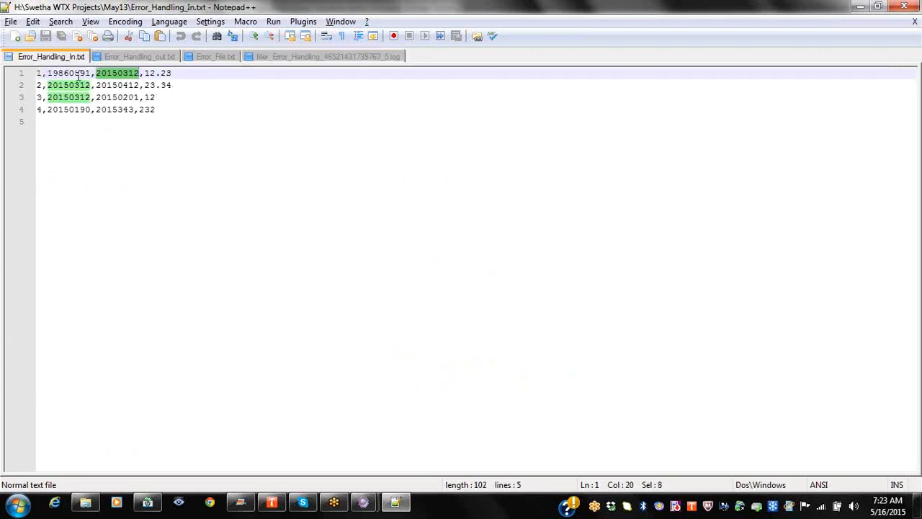
click(76, 78)
double_click(76, 75)
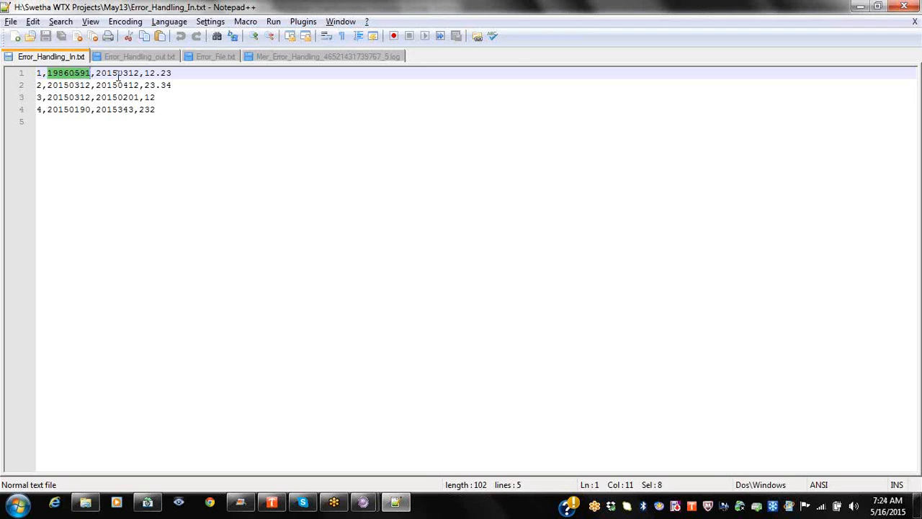
click(84, 85)
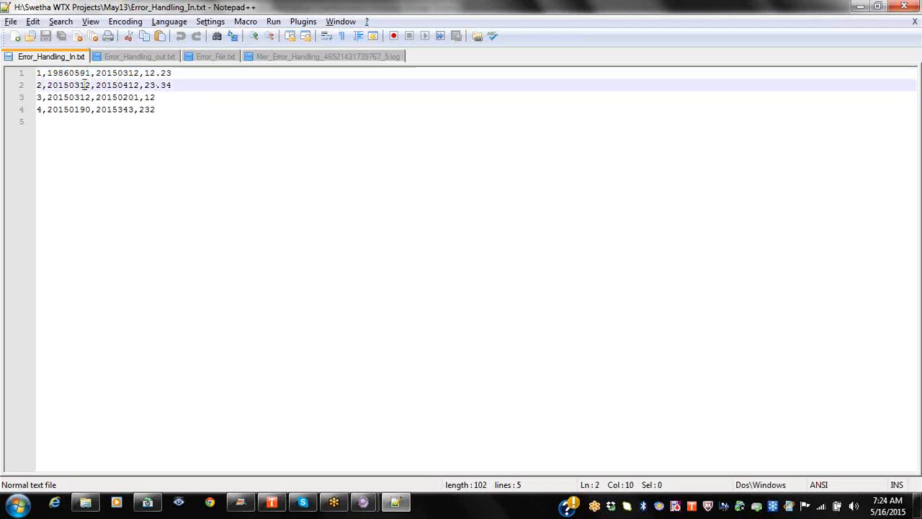
double_click(84, 85)
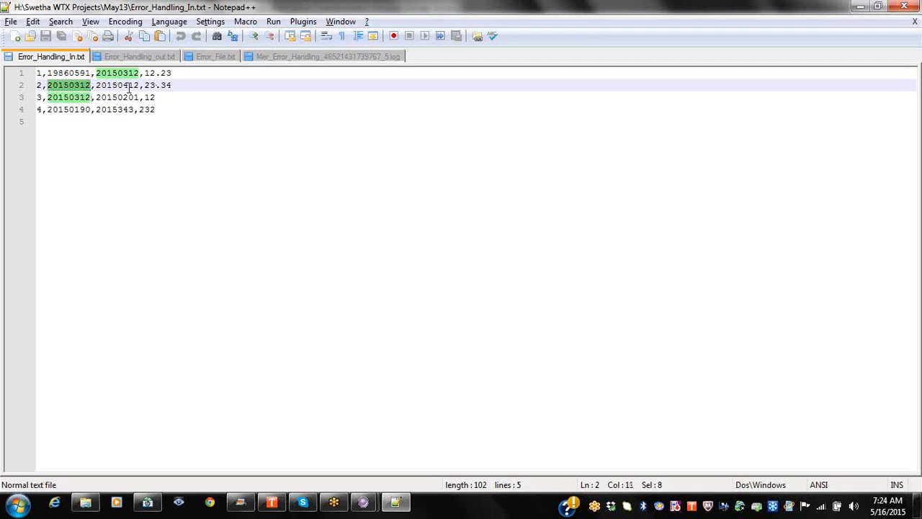
double_click(77, 90)
double_click(106, 85)
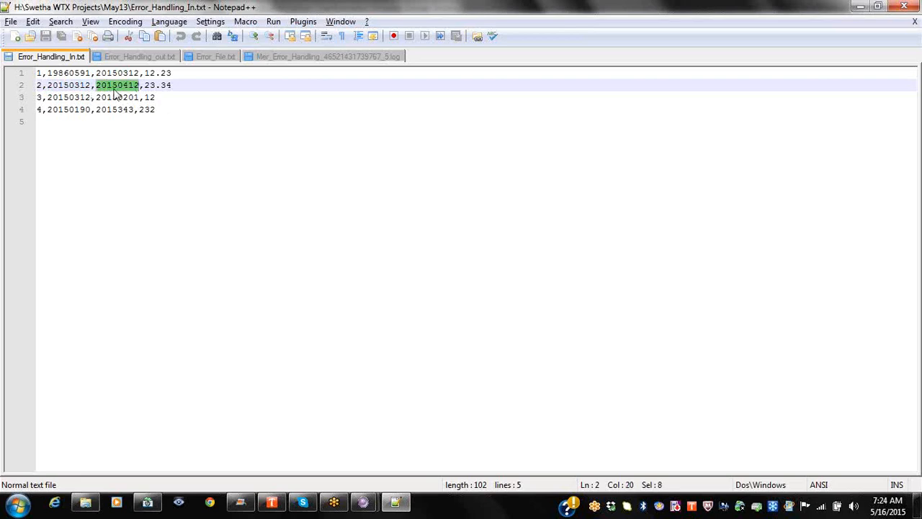
click(304, 64)
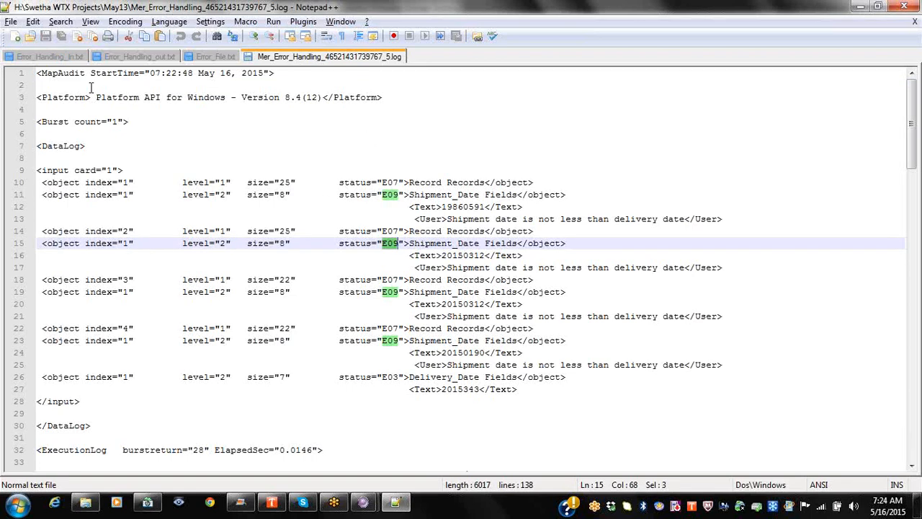
click(134, 57)
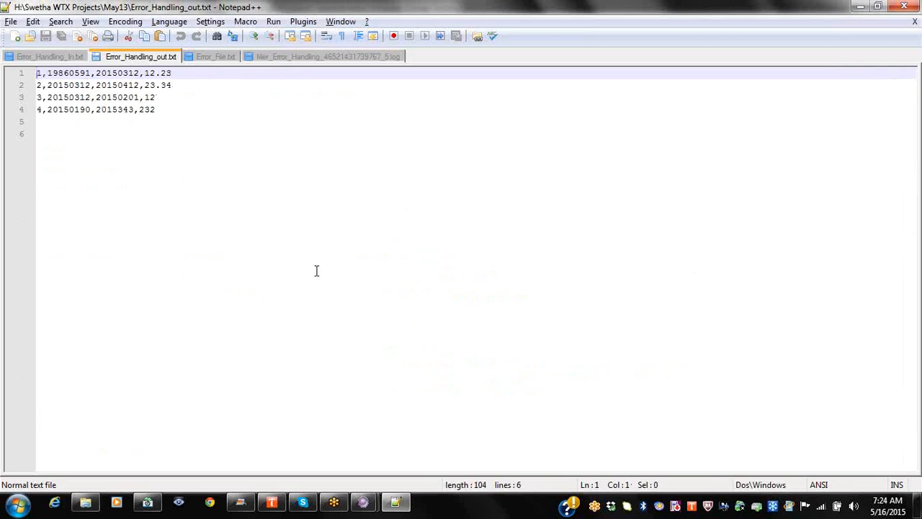
Step: Switch to WebSphere Transformation Extender Design Studio and open the type tree of the input card's Record Records object
mouse_move(364, 502)
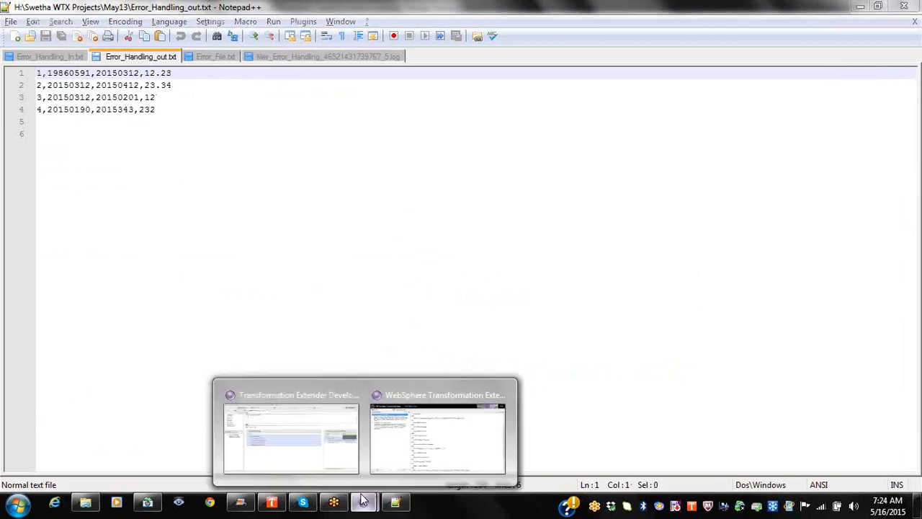
click(297, 423)
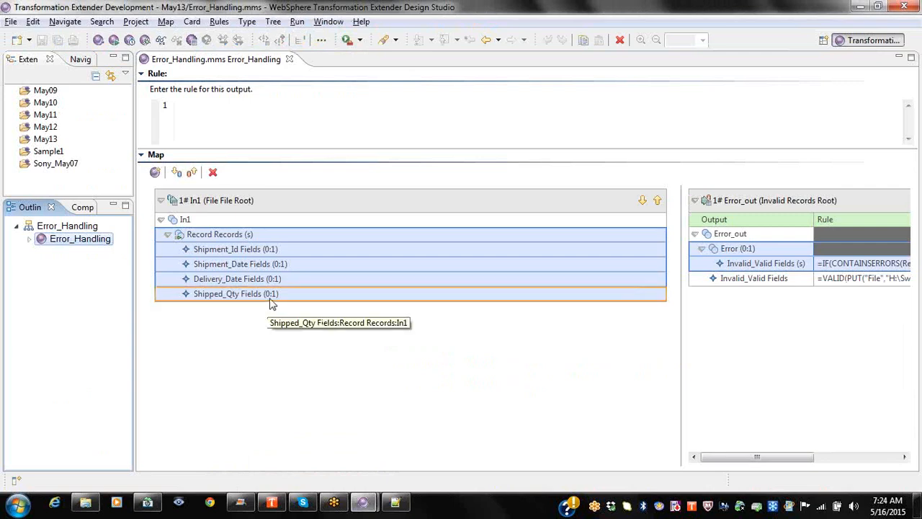
right_click(230, 243)
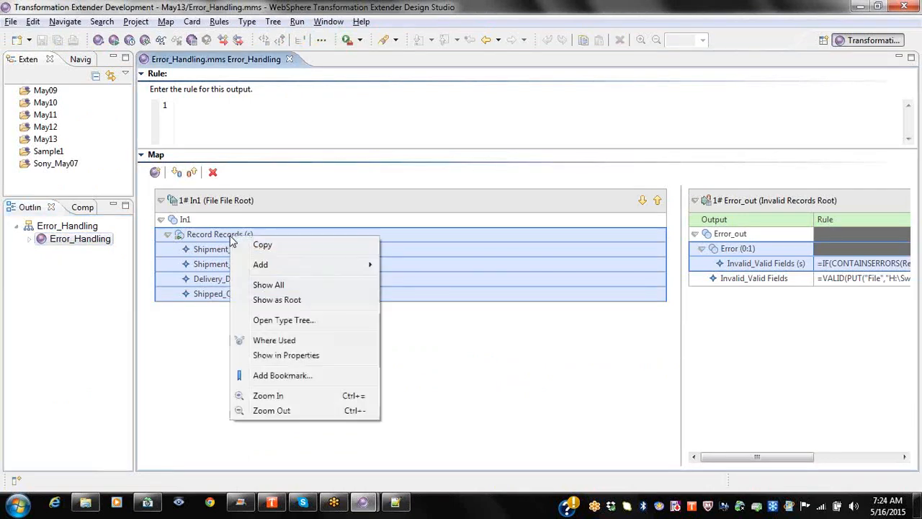
click(310, 322)
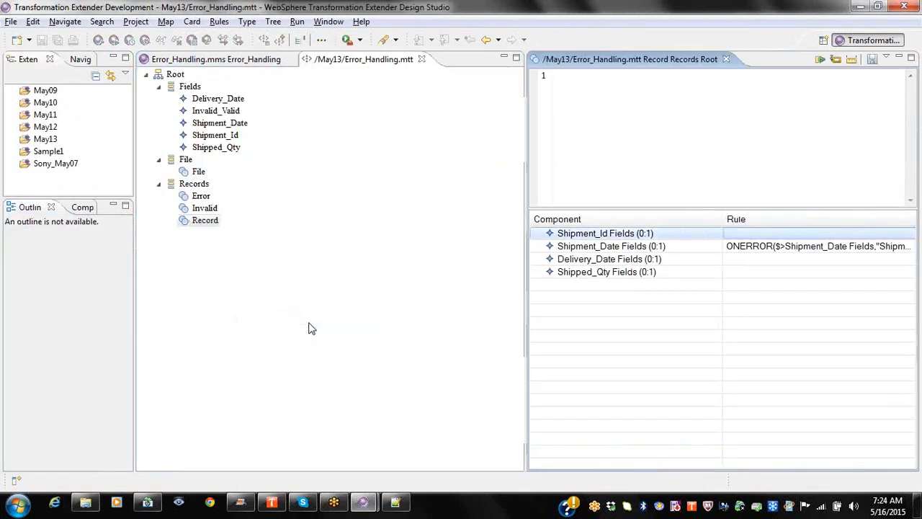
Step: Move the ONERROR component rule of the Record group from Shipment_Date Fields to Delivery_Date Fields
click(784, 249)
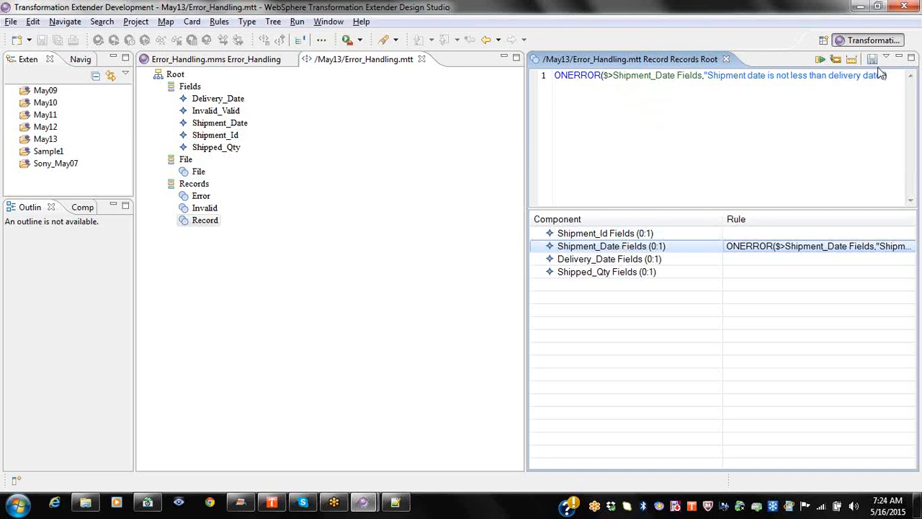
drag(888, 75, 514, 80)
key(ctrl+c)
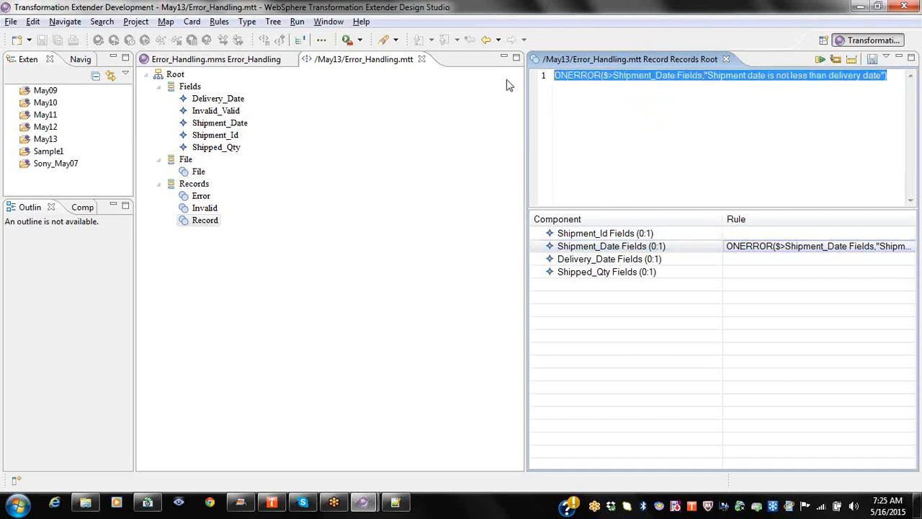
key(Delete)
key(Return)
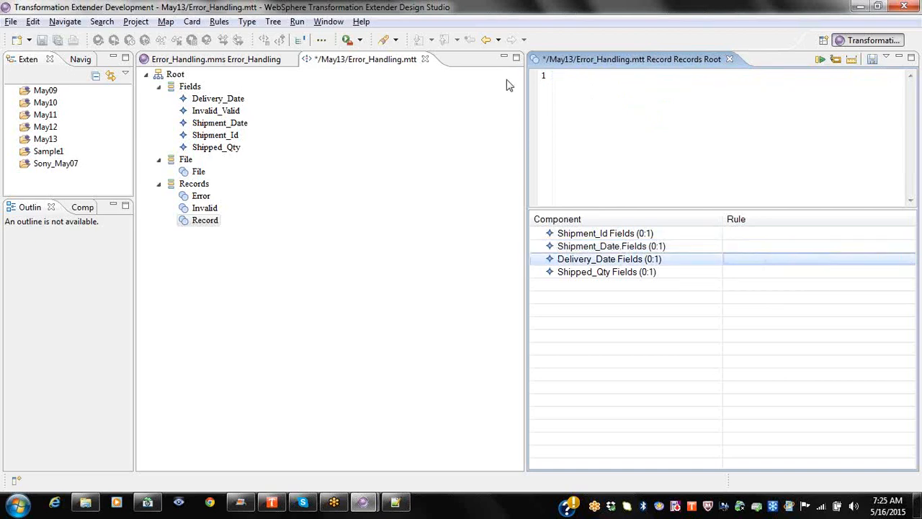
key(ctrl+v)
key(Return)
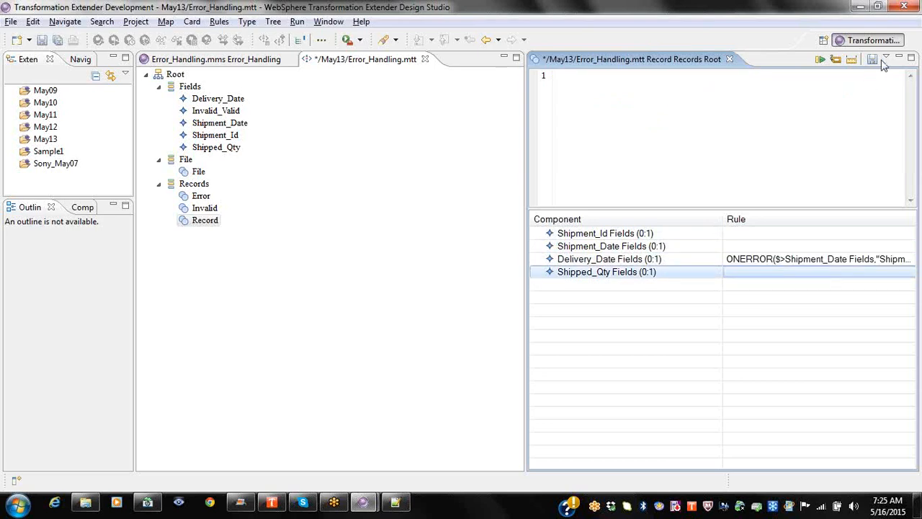
Step: Close the Record component view with its changes saved, and save the Error_Handling type tree with the open maps updated
click(729, 59)
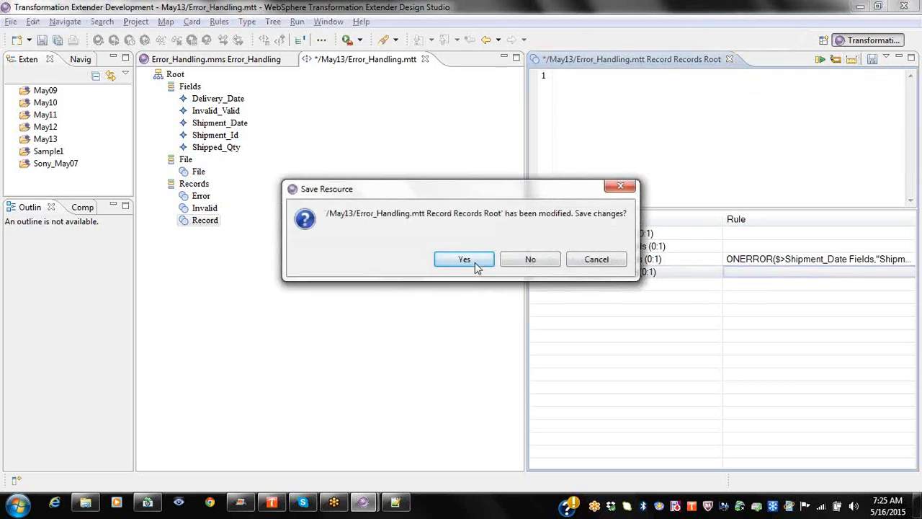
click(465, 261)
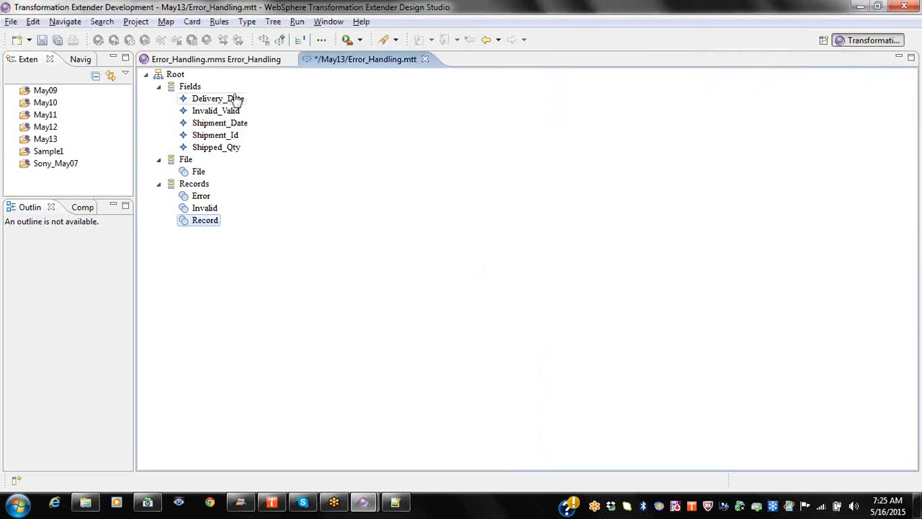
click(45, 42)
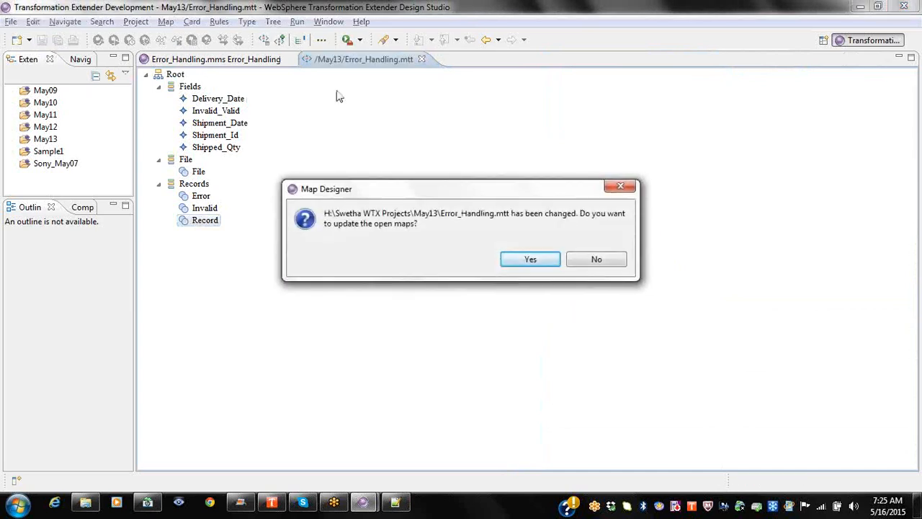
click(525, 259)
Step: Analyze the type tree's structure and logic, and close the tree with its changes saved and the open maps updated
click(273, 22)
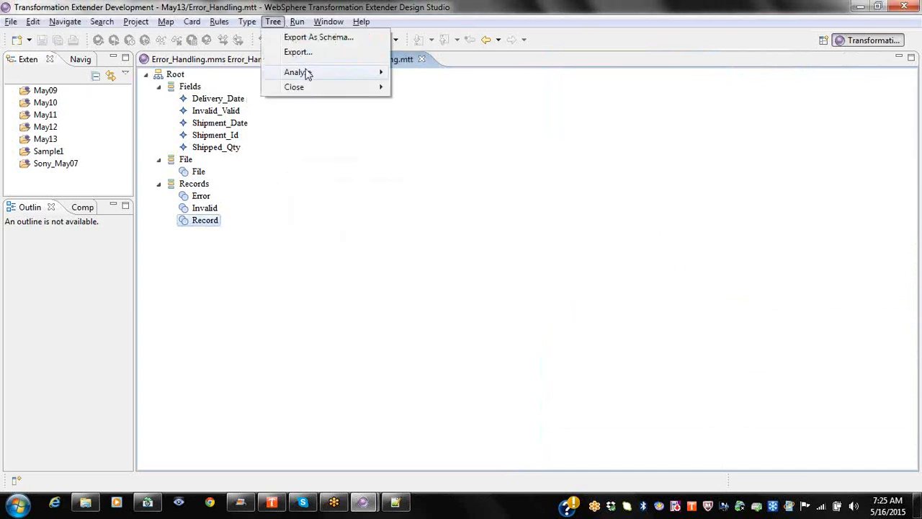
mouse_move(317, 72)
click(444, 72)
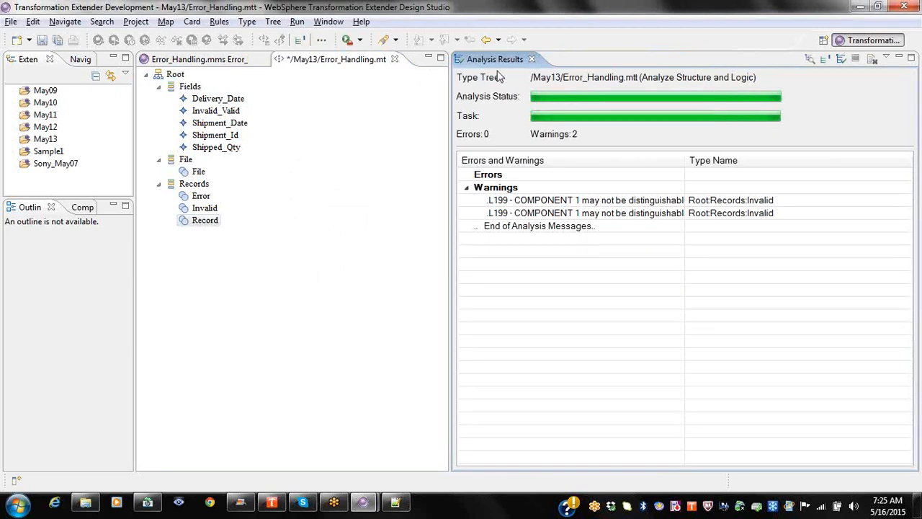
click(531, 59)
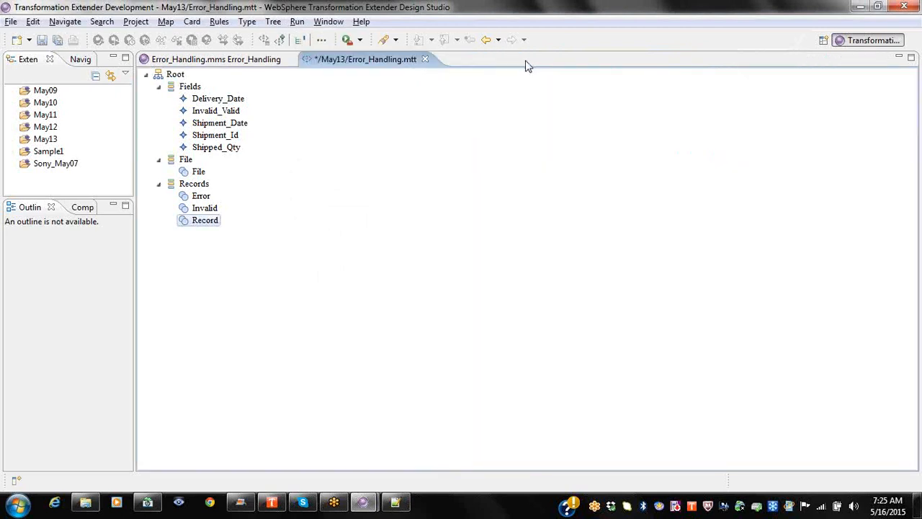
click(425, 59)
click(440, 262)
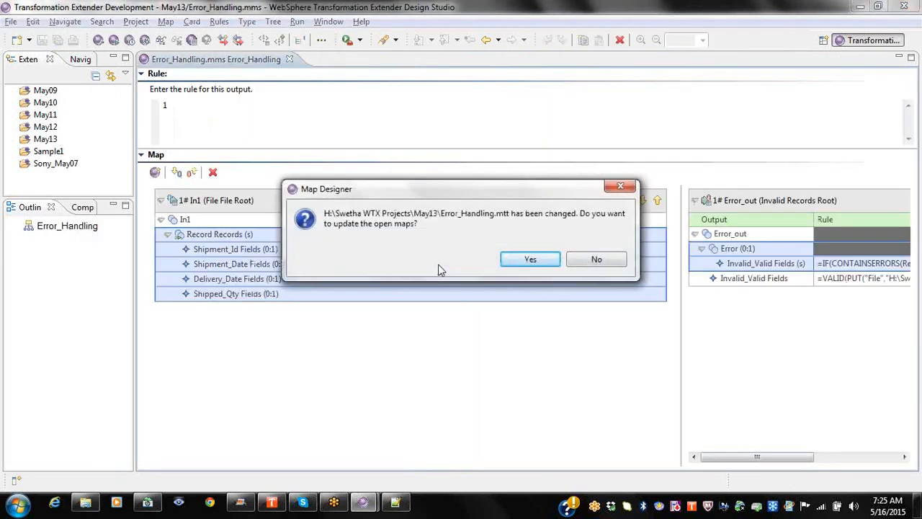
click(510, 261)
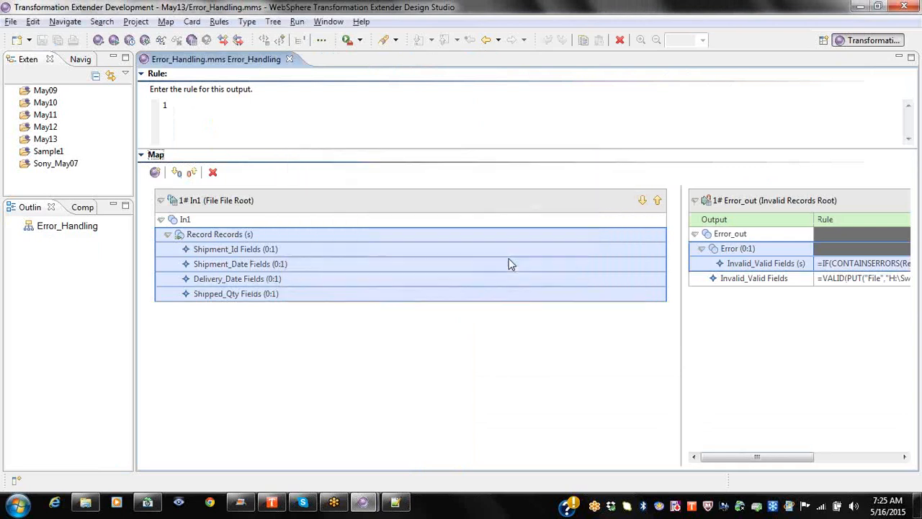
Step: Build and run the Error_Handling map from the outline, and dismiss the Command Server result
click(20, 228)
click(63, 239)
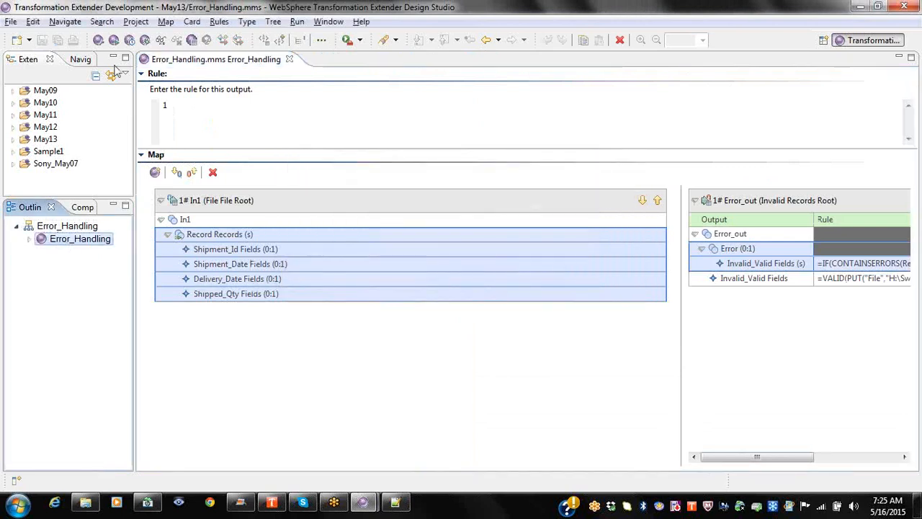
click(114, 39)
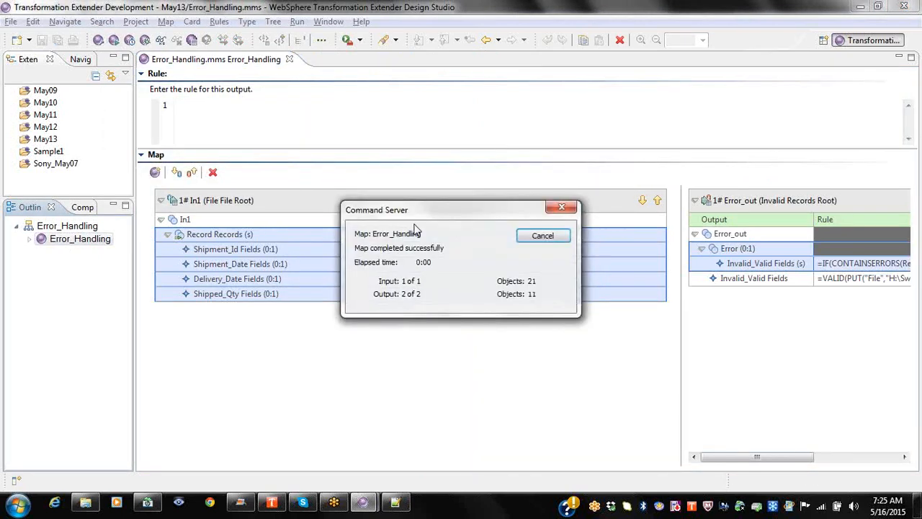
click(522, 236)
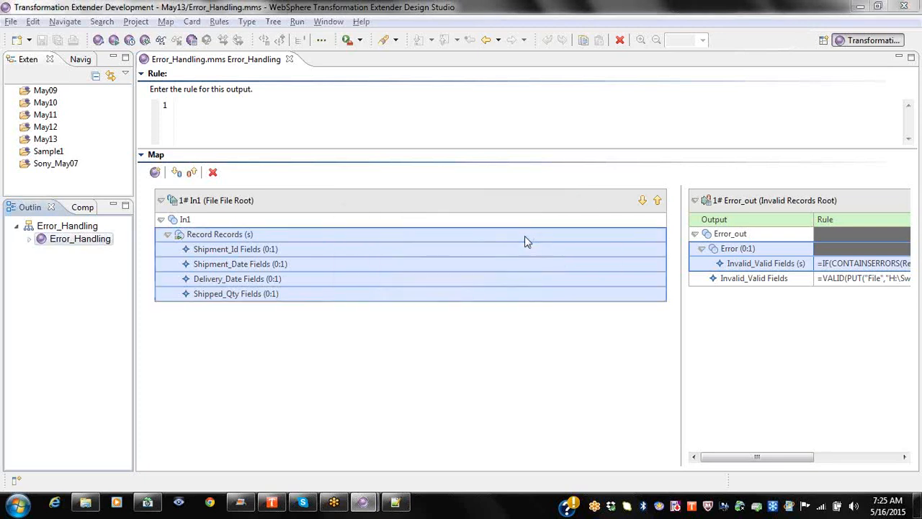
key(alt+Tab)
click(494, 310)
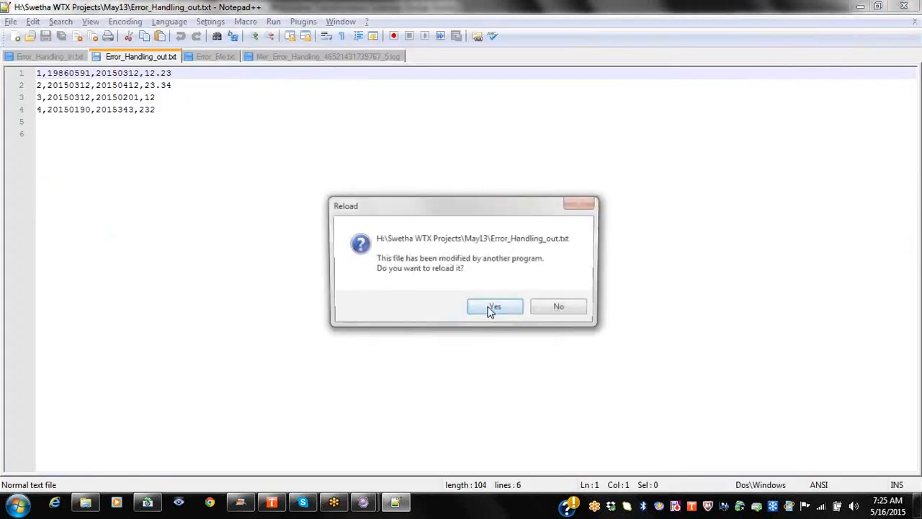
click(490, 309)
click(489, 306)
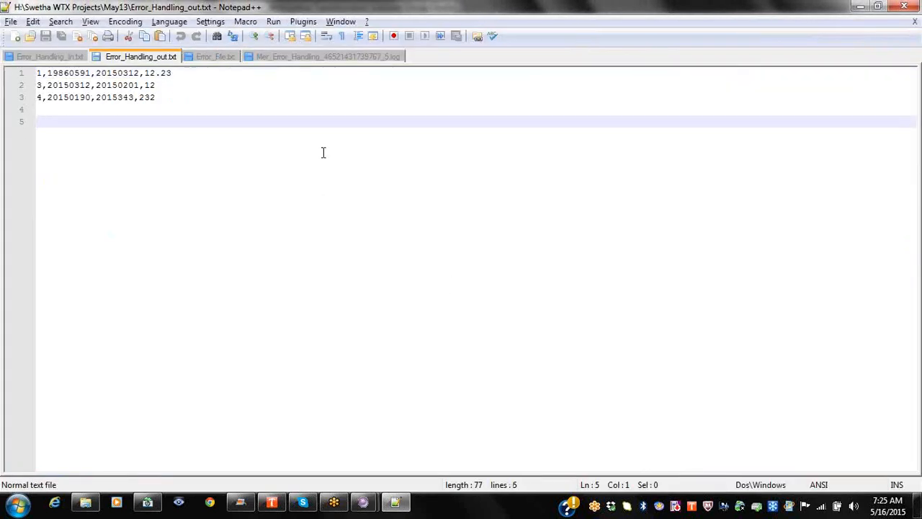
click(317, 62)
right_click(317, 62)
click(323, 66)
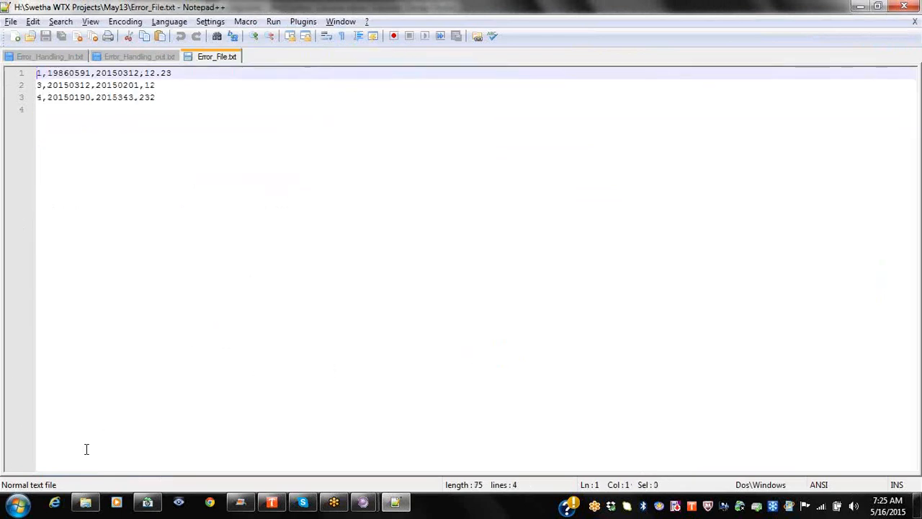
click(84, 504)
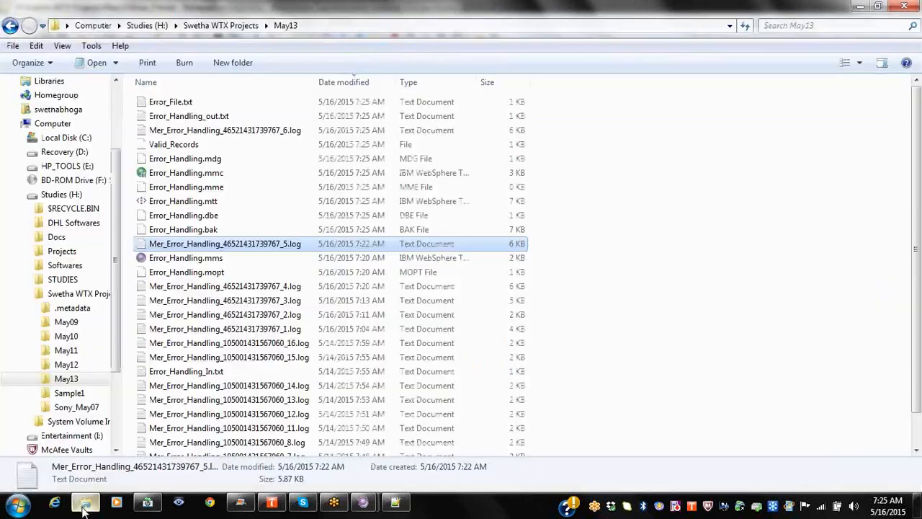
click(226, 131)
right_click(229, 135)
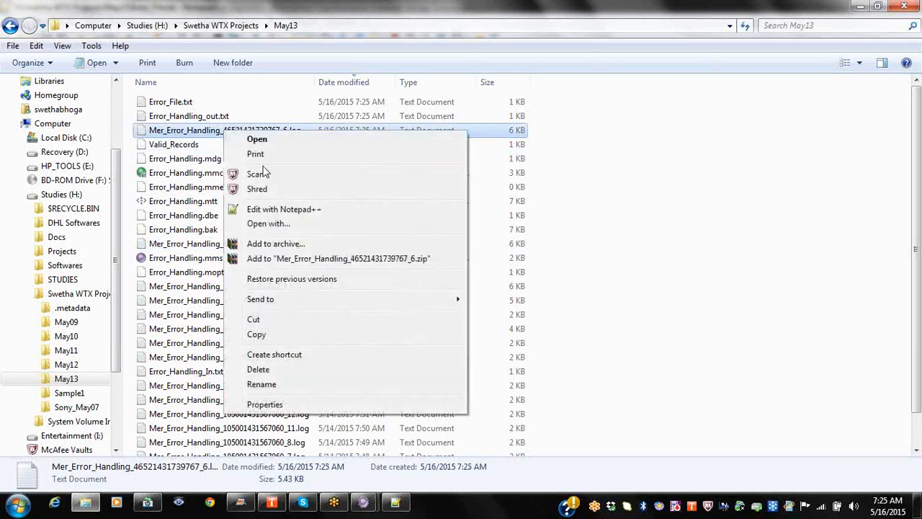
click(278, 208)
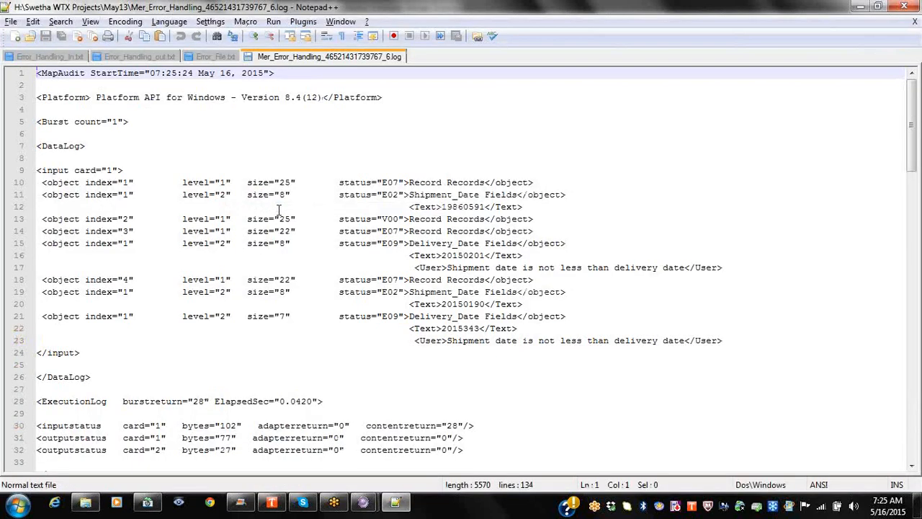
Step: Compare the log's E09 Delivery_Date entry 20150201 with the shipment and delivery dates of records 2 and 3 in Error_Handling_In.txt
double_click(389, 244)
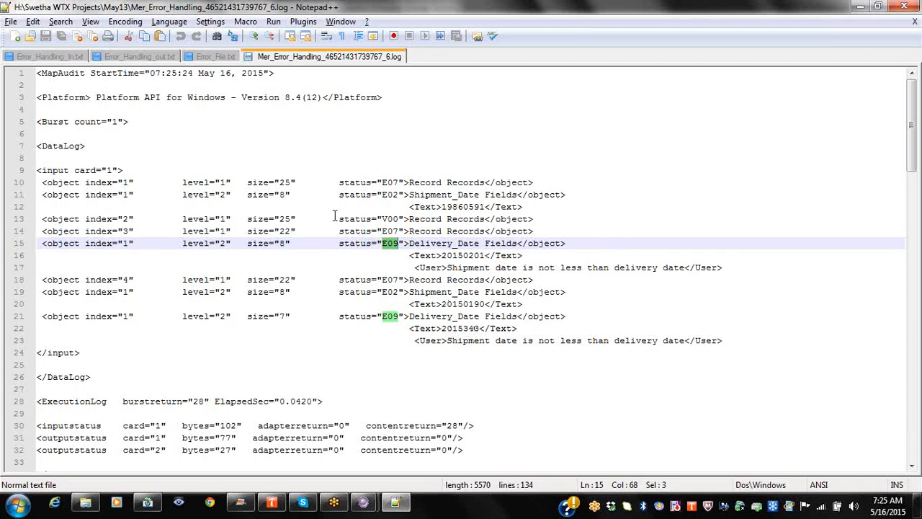
double_click(472, 255)
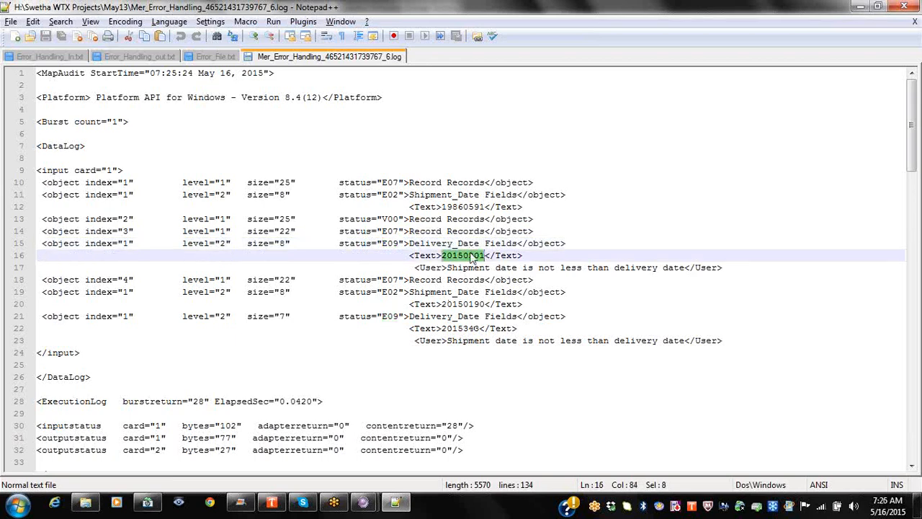
click(50, 57)
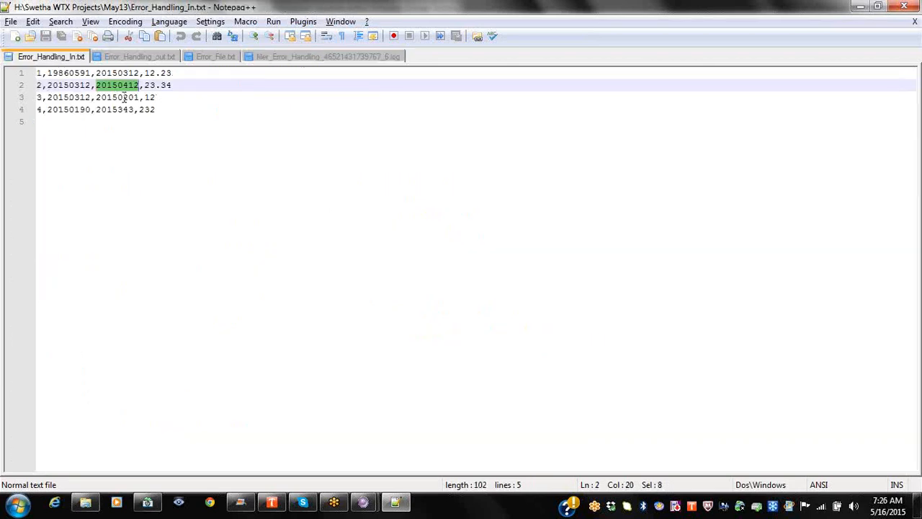
double_click(124, 97)
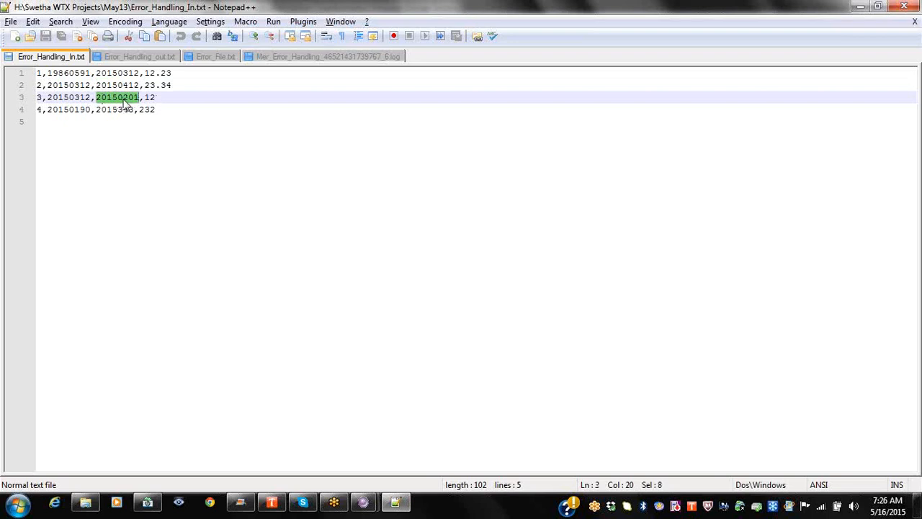
double_click(78, 85)
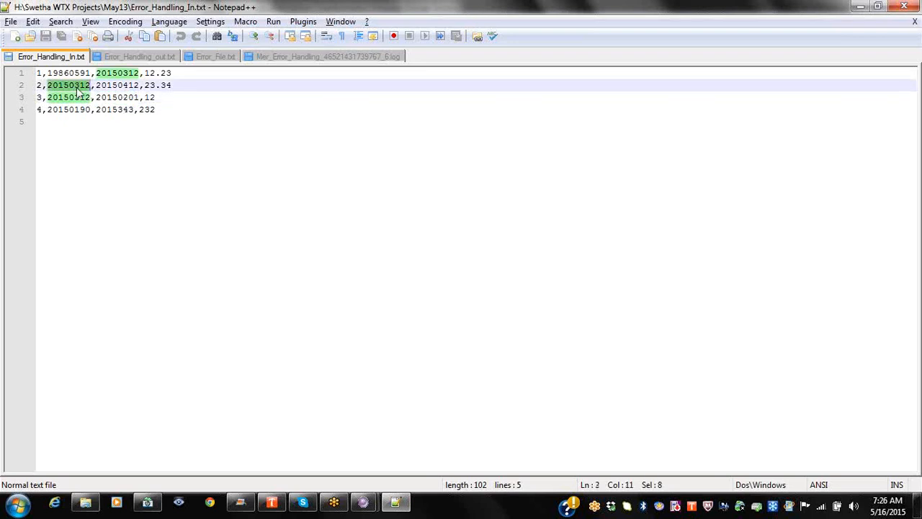
click(113, 85)
double_click(113, 85)
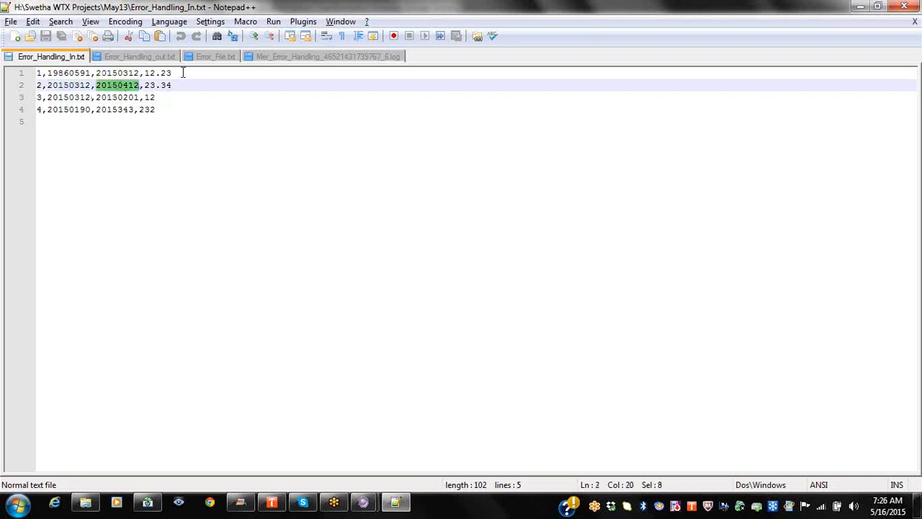
Step: Examine the delivery date of record 1 and both the shipment and delivery dates of record 4 in the input file
drag(179, 73, 6, 75)
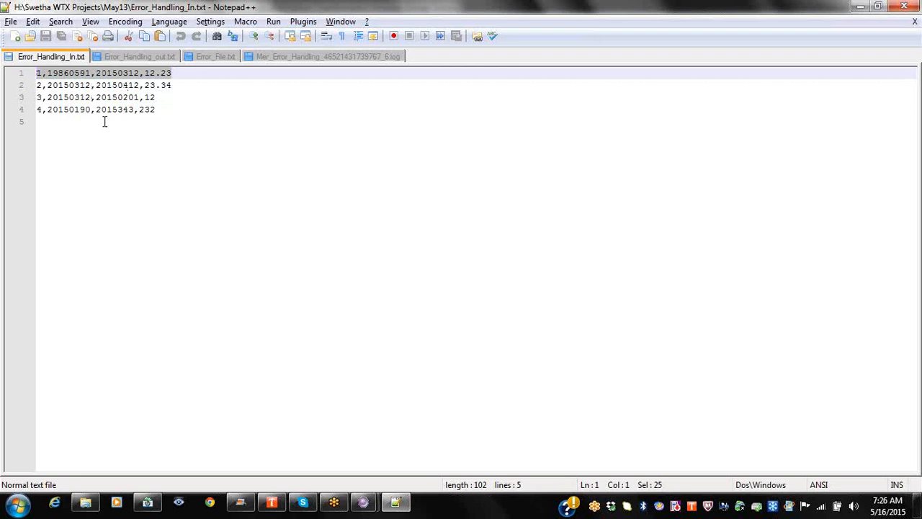
click(175, 75)
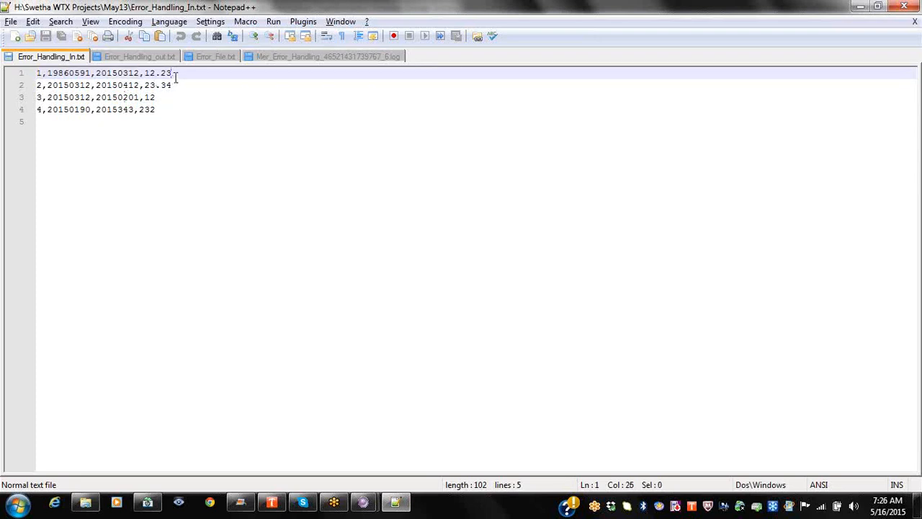
double_click(115, 74)
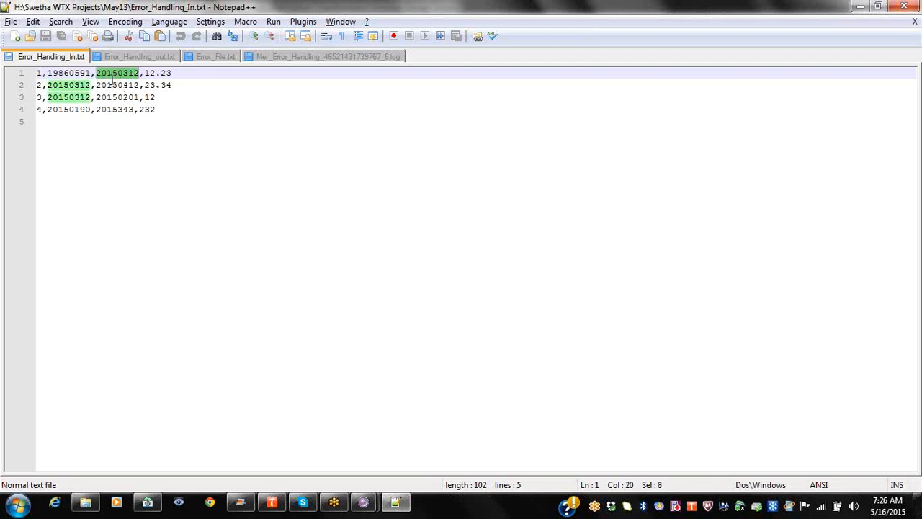
click(80, 108)
double_click(79, 109)
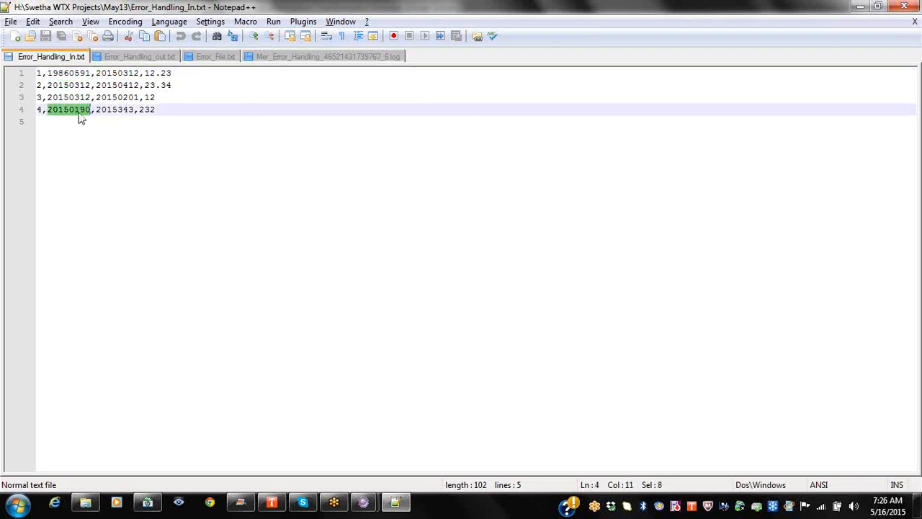
double_click(118, 111)
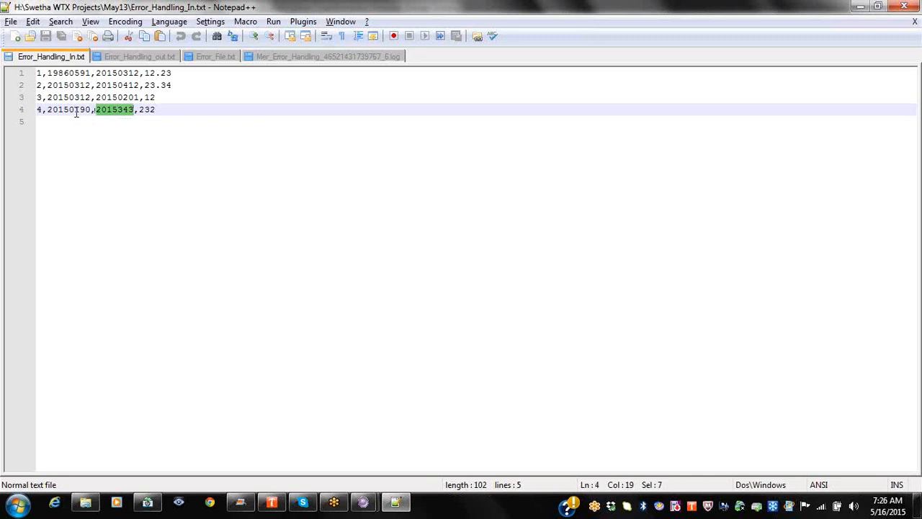
key(alt+Tab)
key(alt+Tab)
click(399, 502)
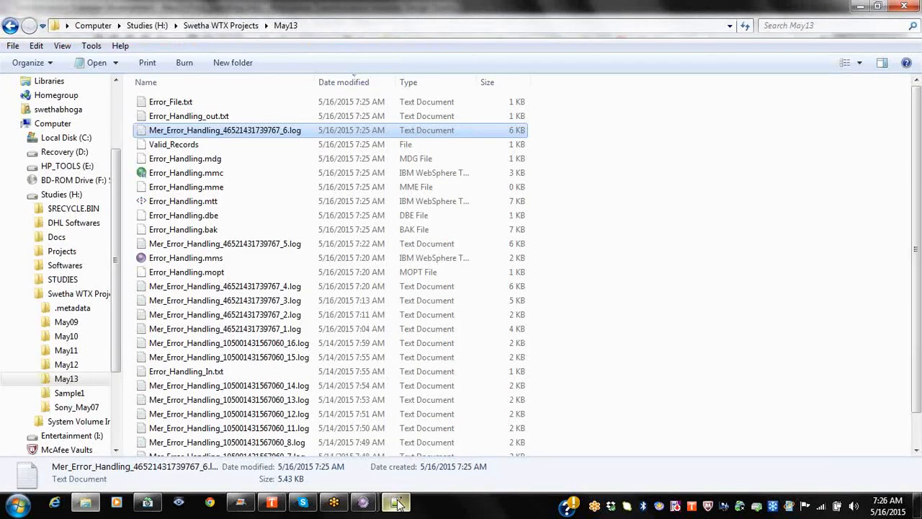
click(399, 502)
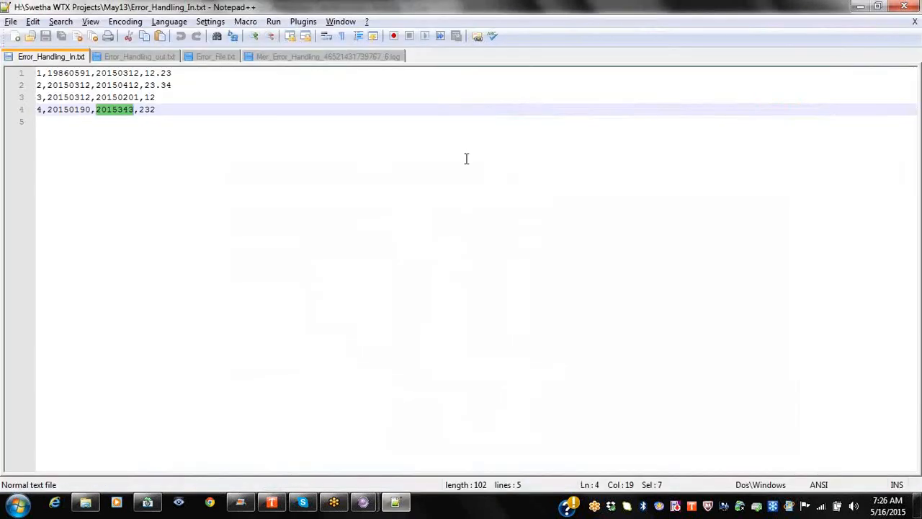
click(353, 57)
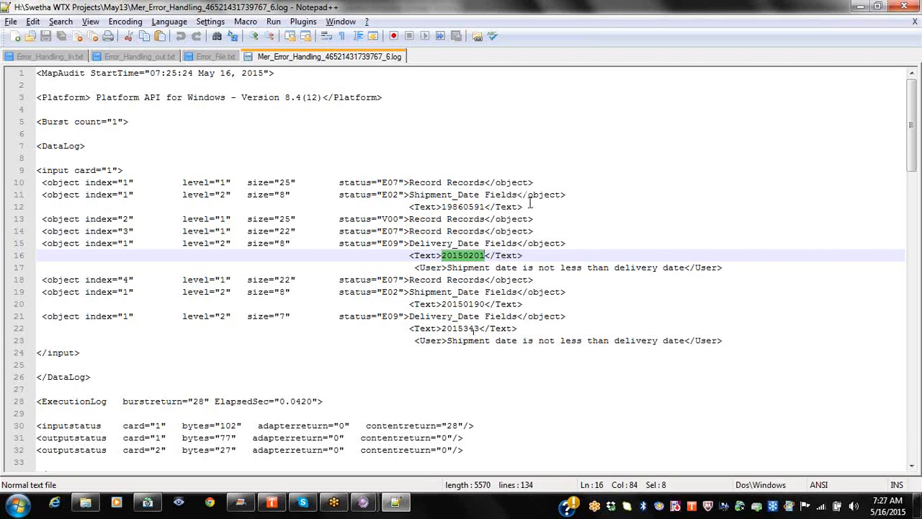
Step: Switch to WebSphere Transformation Extender Design Studio and close the Error_Handling.mms map
click(373, 507)
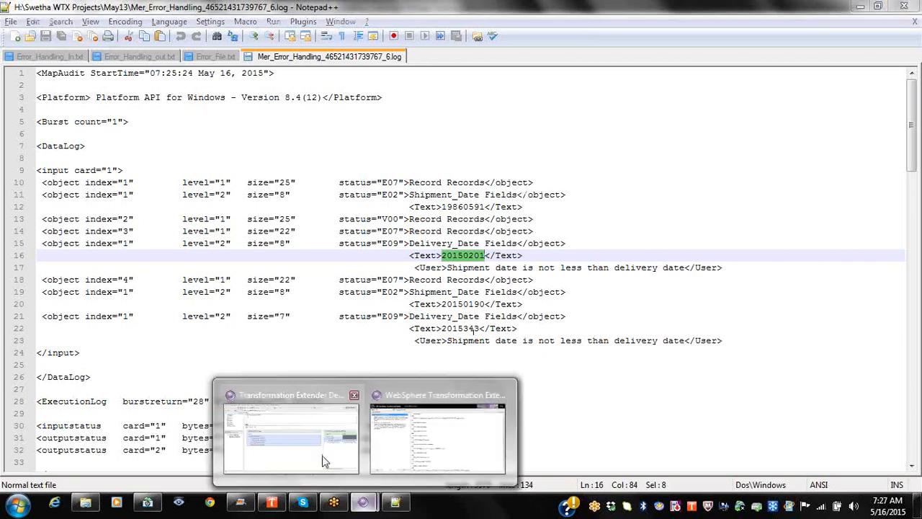
click(311, 448)
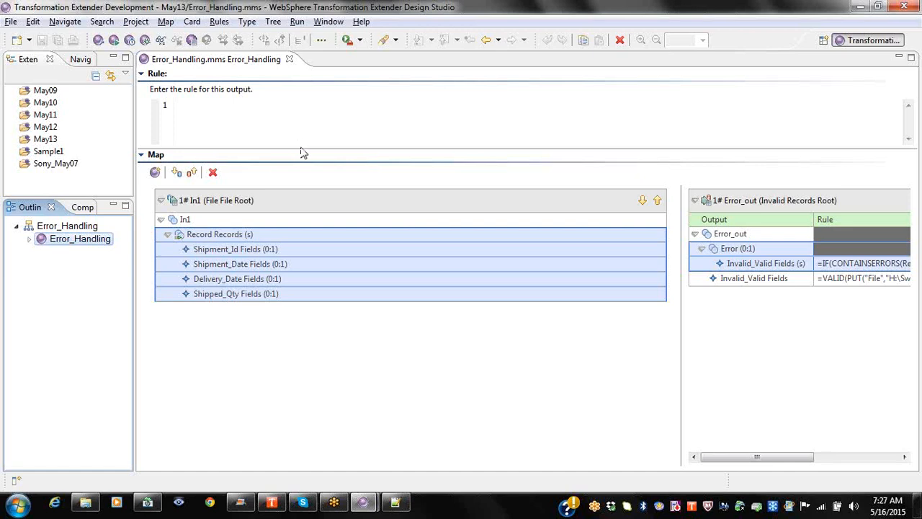
click(290, 60)
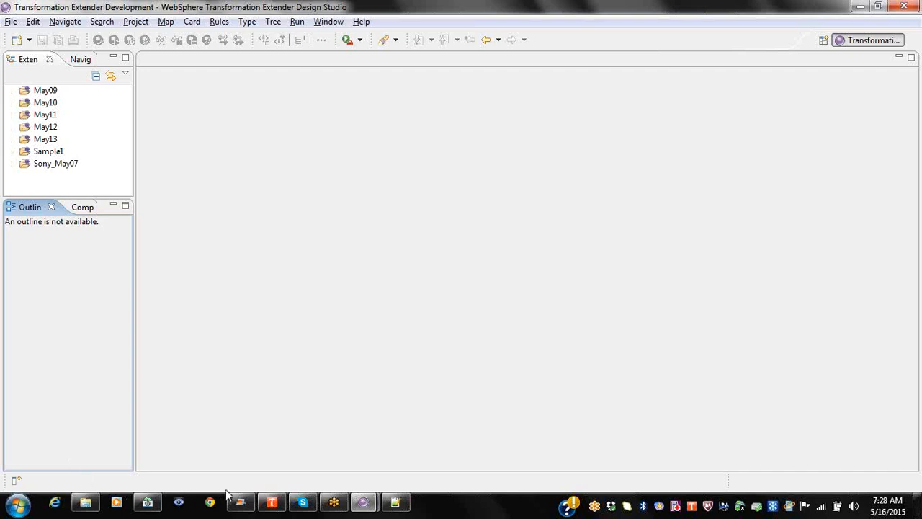
Step: Switch to Chrome, go to google.com and search for "sample xsd and xml"
click(209, 503)
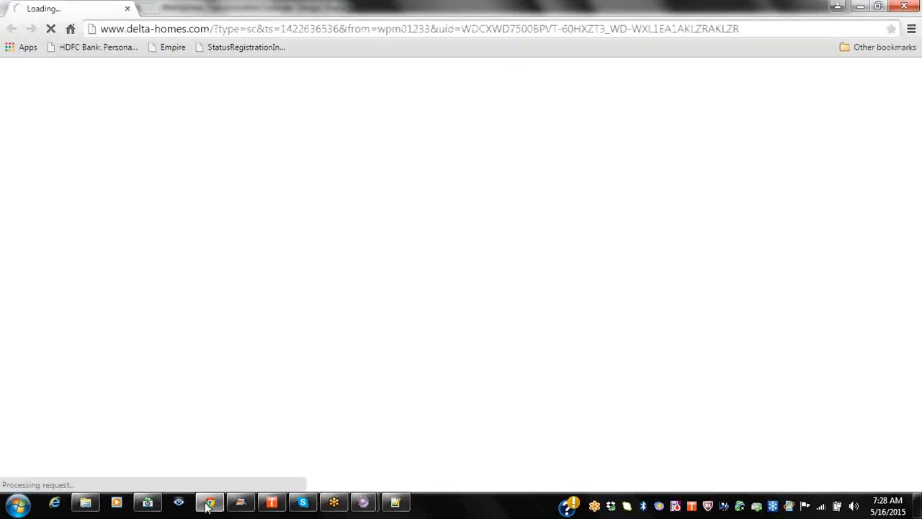
click(327, 36)
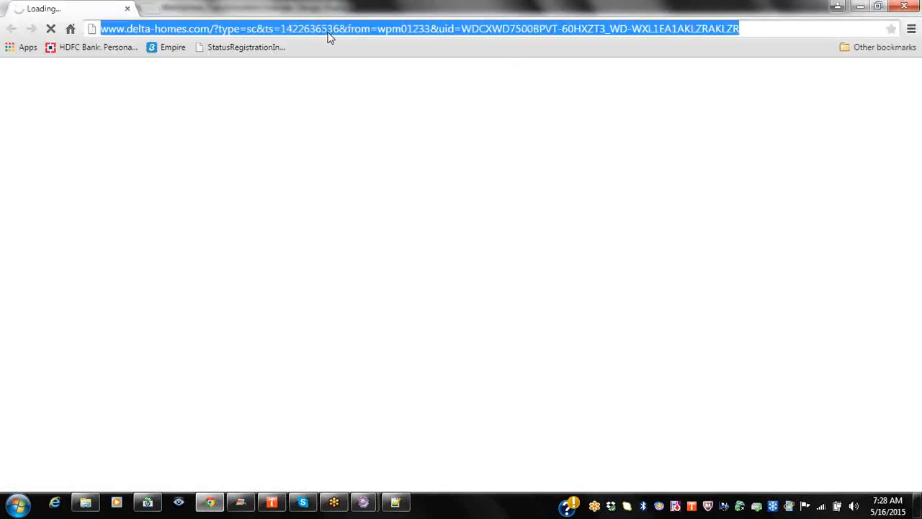
text(google.com)
click(256, 56)
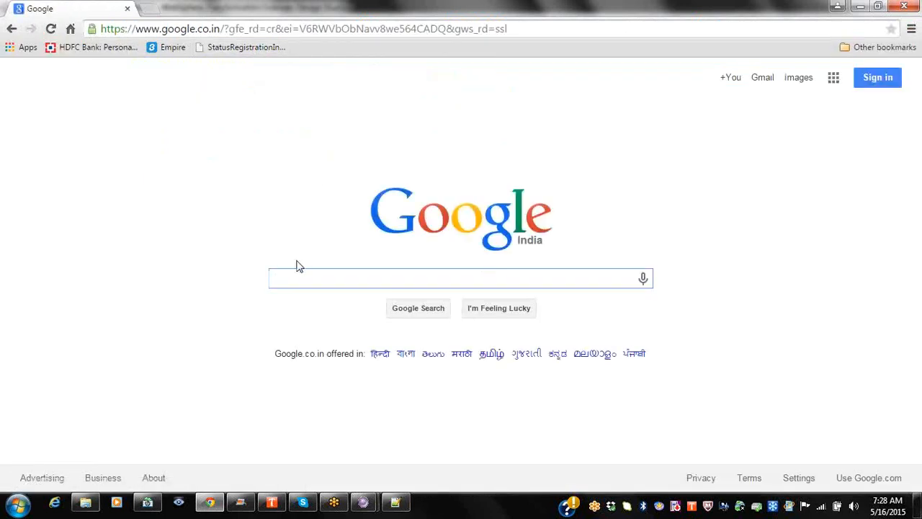
text(sample)
key(BackSpace)
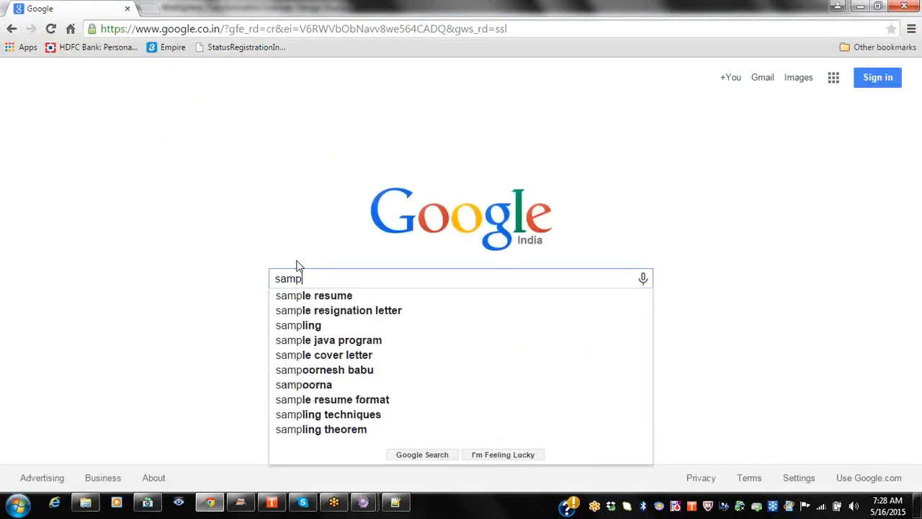
text(le xsd)
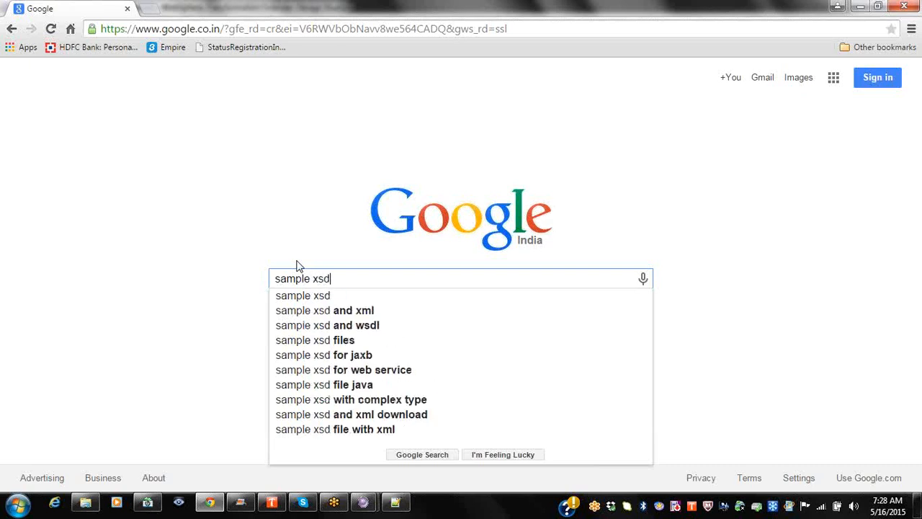
click(321, 309)
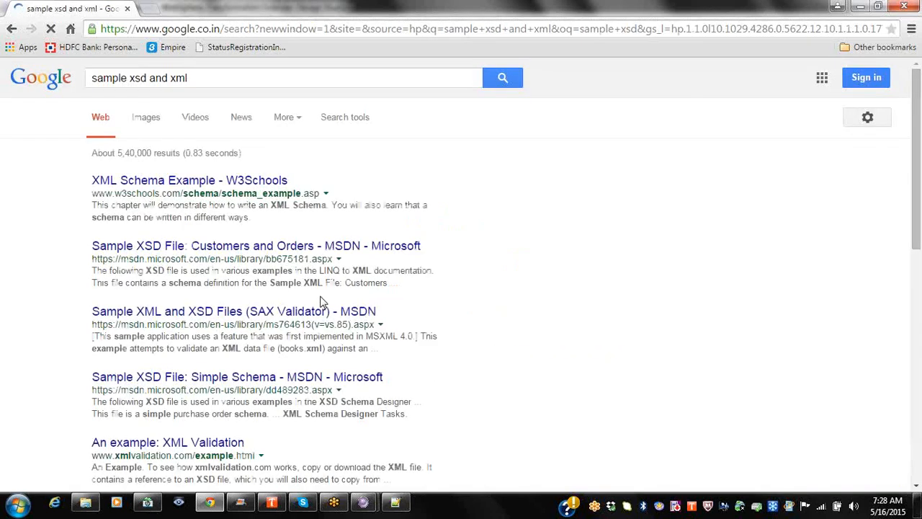
Step: Open the W3Schools XML Schema Example result in a new tab and look through its sample XSD code
right_click(199, 192)
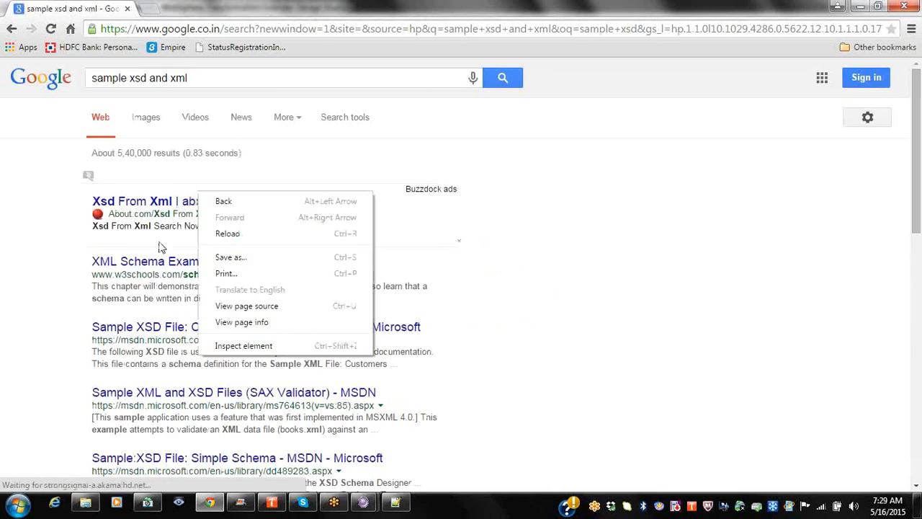
key(Escape)
right_click(175, 265)
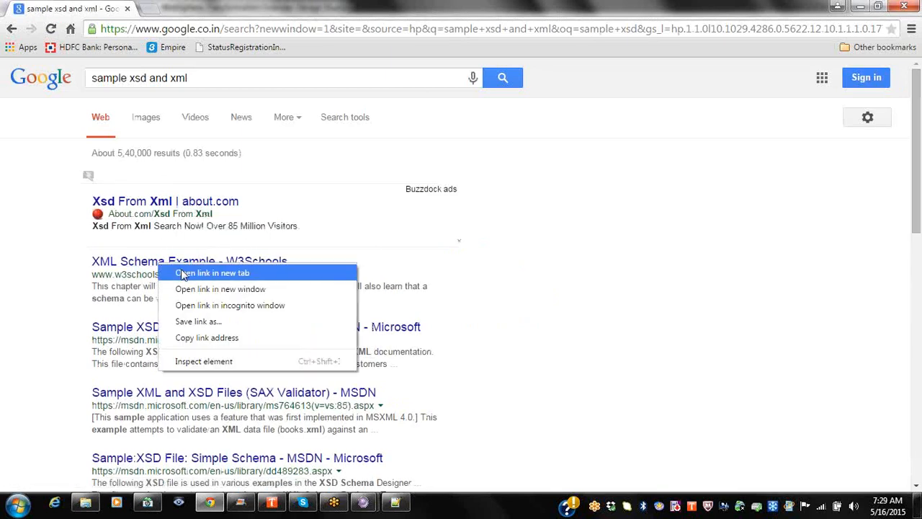
click(182, 274)
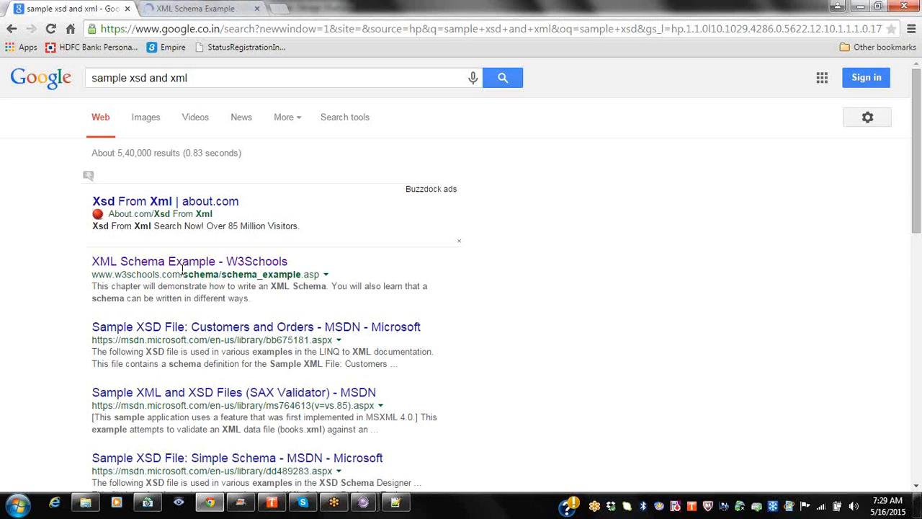
click(198, 9)
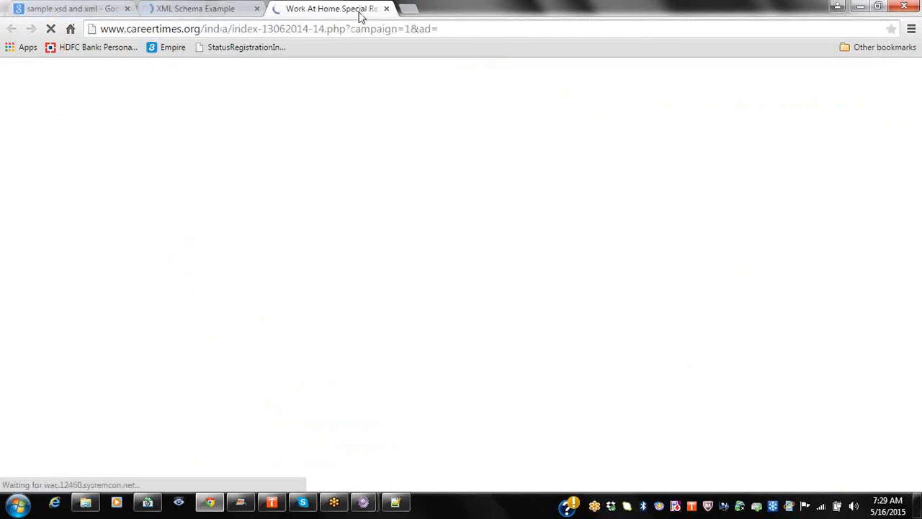
click(212, 8)
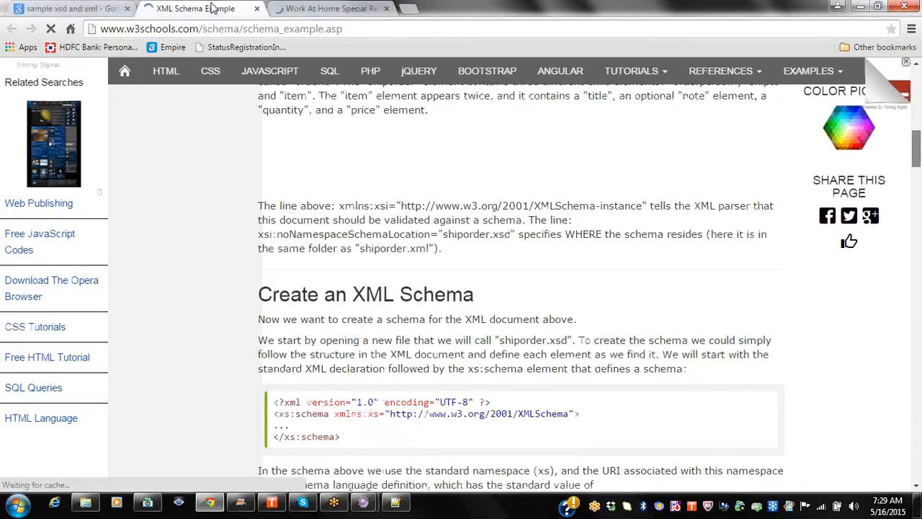
drag(917, 147, 918, 229)
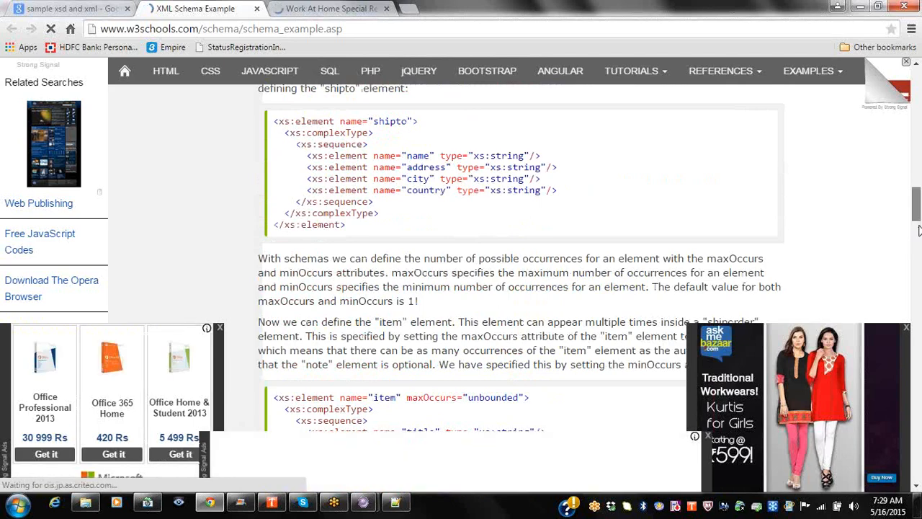
drag(918, 229, 906, 301)
click(919, 300)
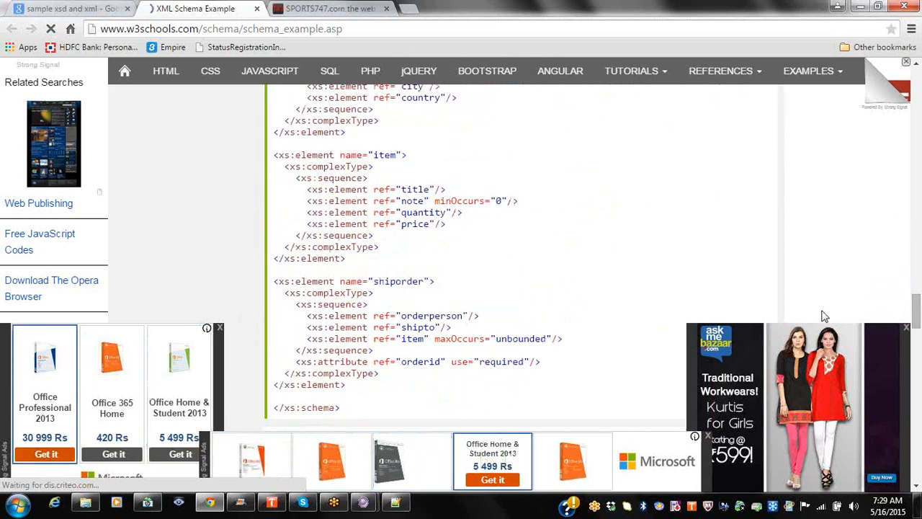
Step: Dismiss the security alert and close the advertisement tabs to return to the search results
click(908, 330)
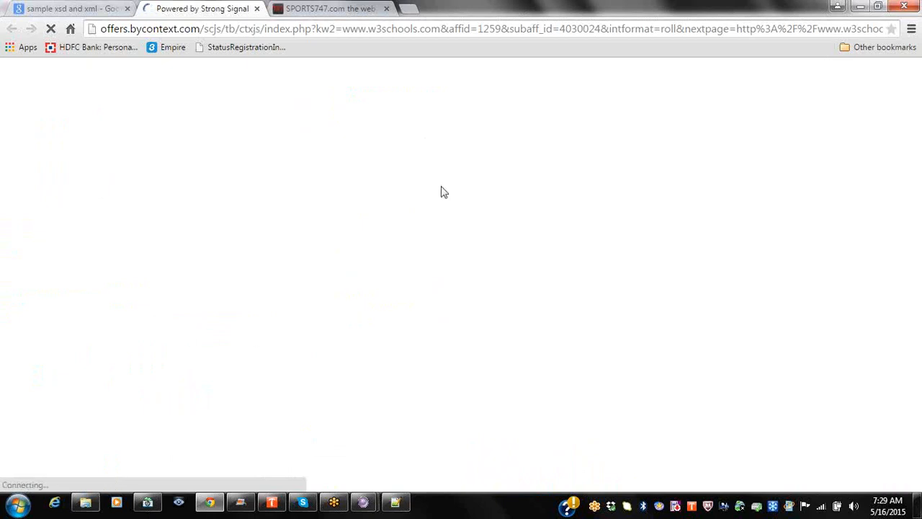
click(194, 31)
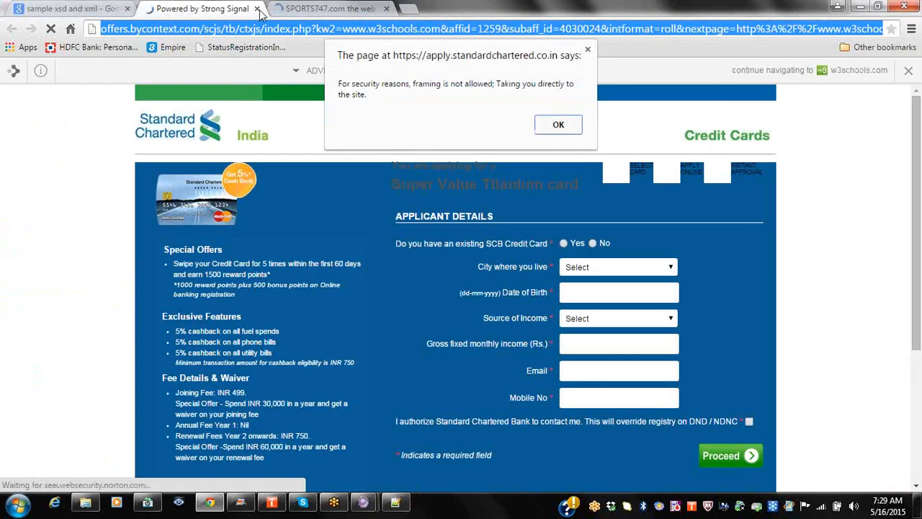
click(559, 124)
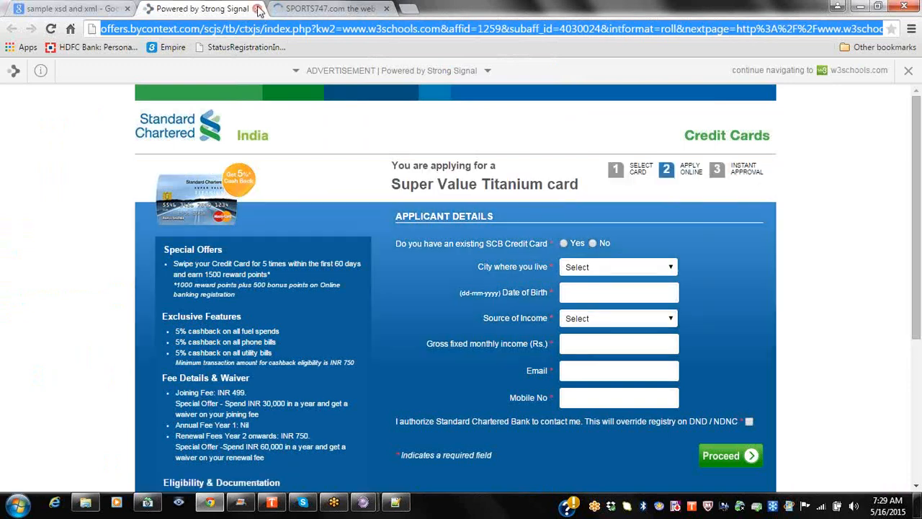
click(258, 10)
click(258, 10)
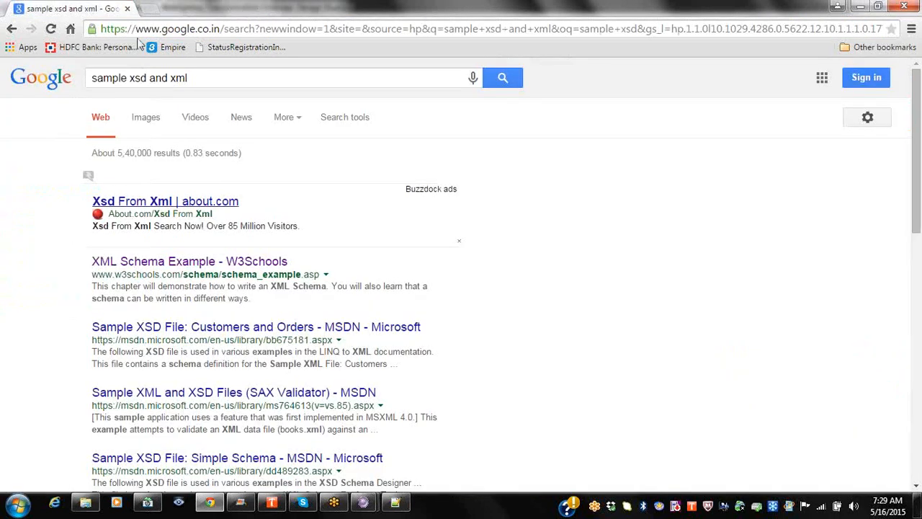
Step: Open the W3Schools XML Schema Example result in a new tab and copy the complete shiporder.xsd listing
right_click(245, 264)
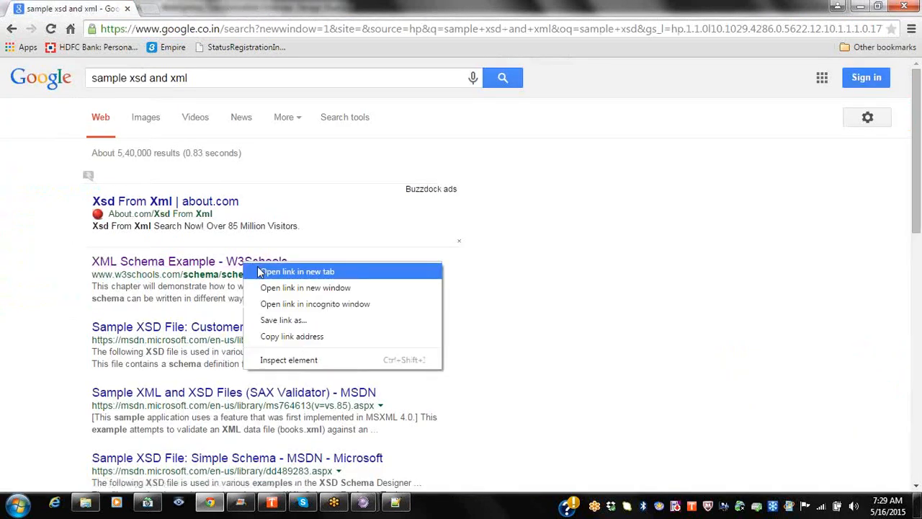
click(259, 272)
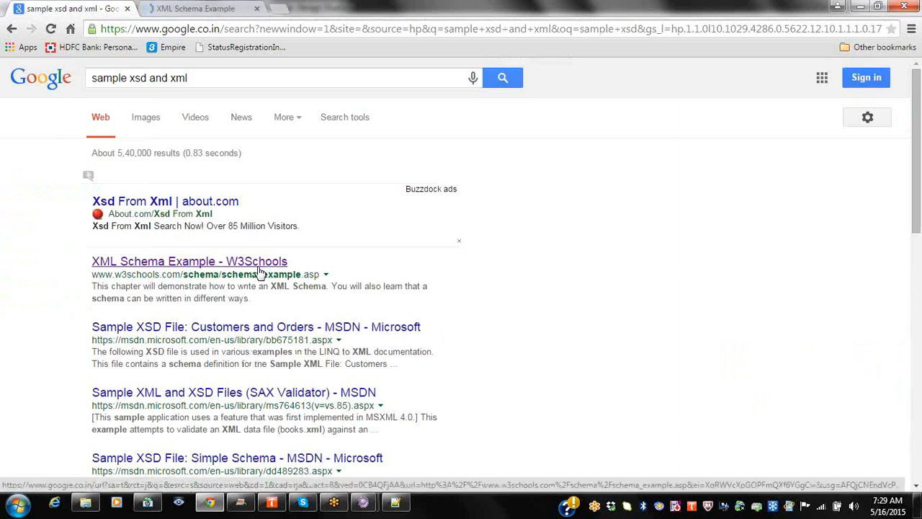
click(195, 9)
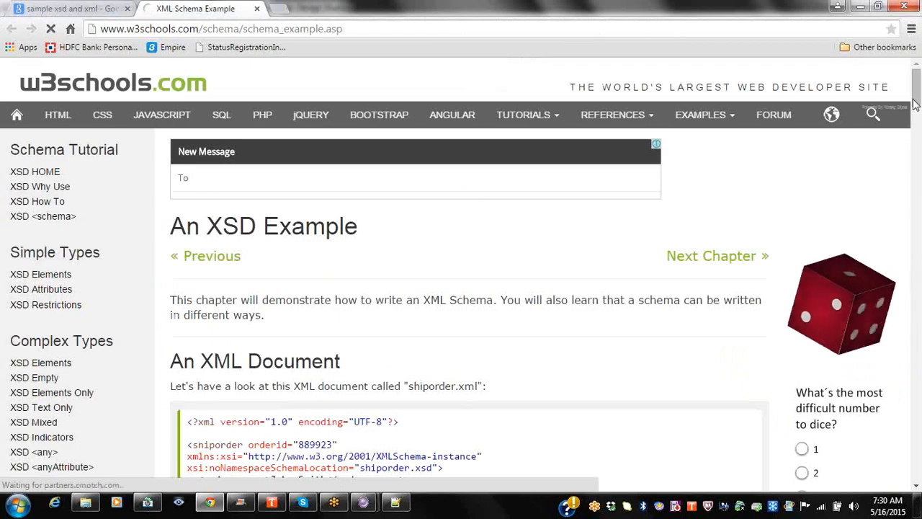
drag(915, 99, 917, 252)
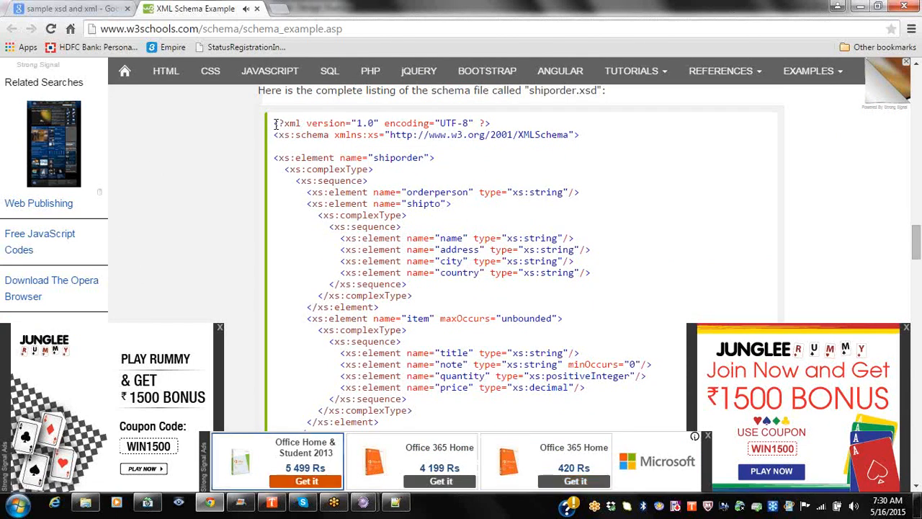
drag(274, 124, 414, 218)
click(273, 146)
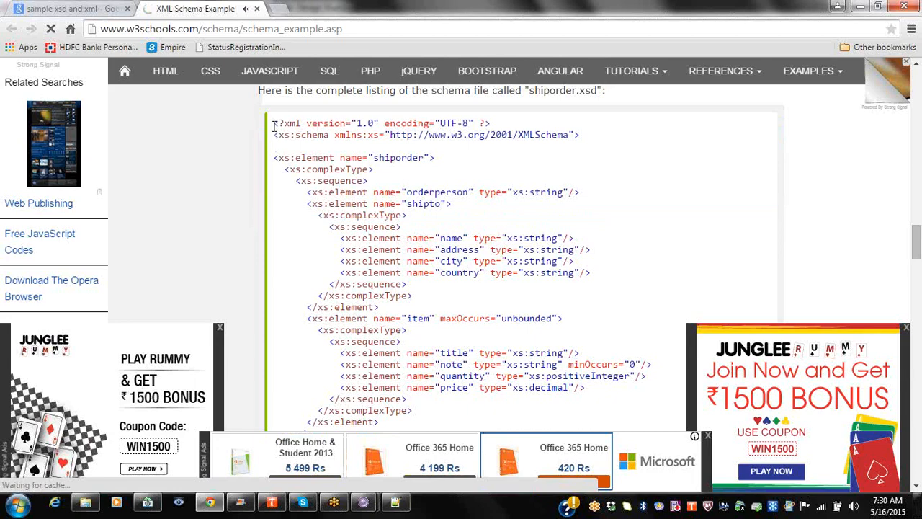
drag(275, 126, 452, 412)
key(ctrl+c)
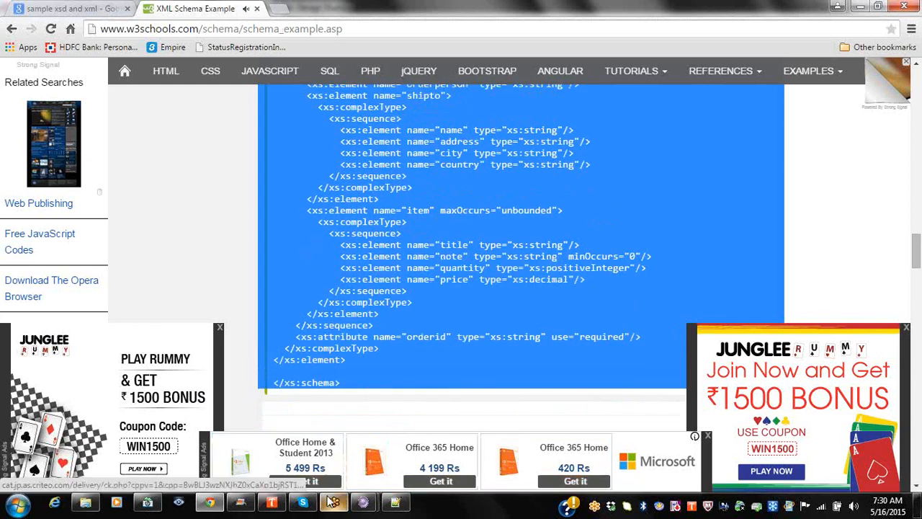
Step: Switch to Notepad++ and paste the copied schema into a new document
click(394, 502)
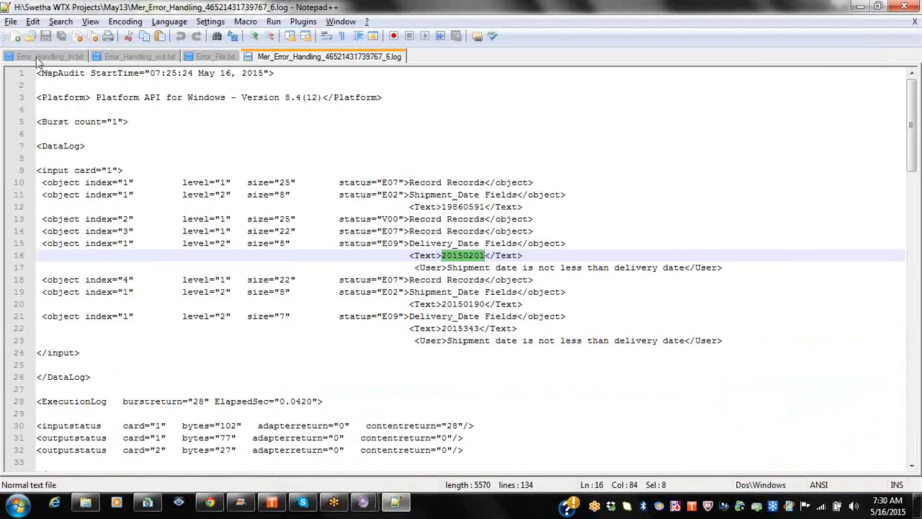
click(16, 36)
key(ctrl+v)
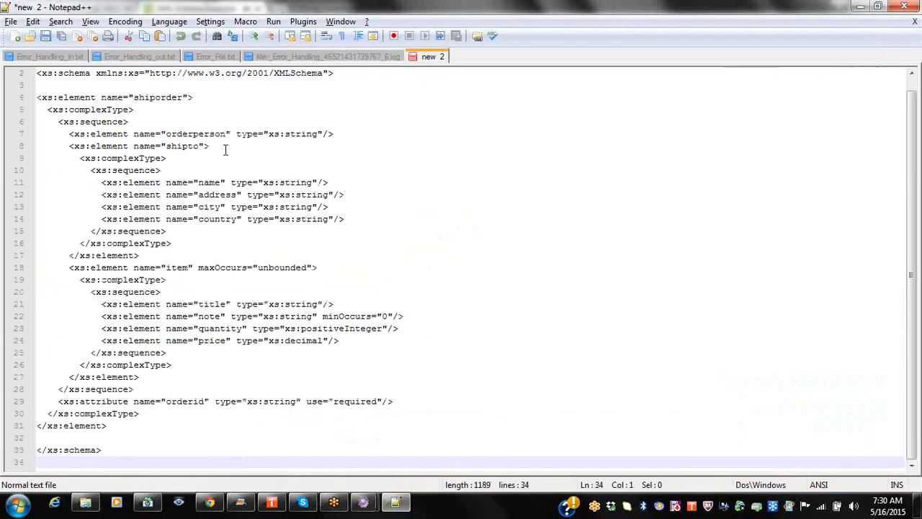
Step: Save the schema document as Shipment.xsd in the WTX Projects folder, one level above May13
click(44, 37)
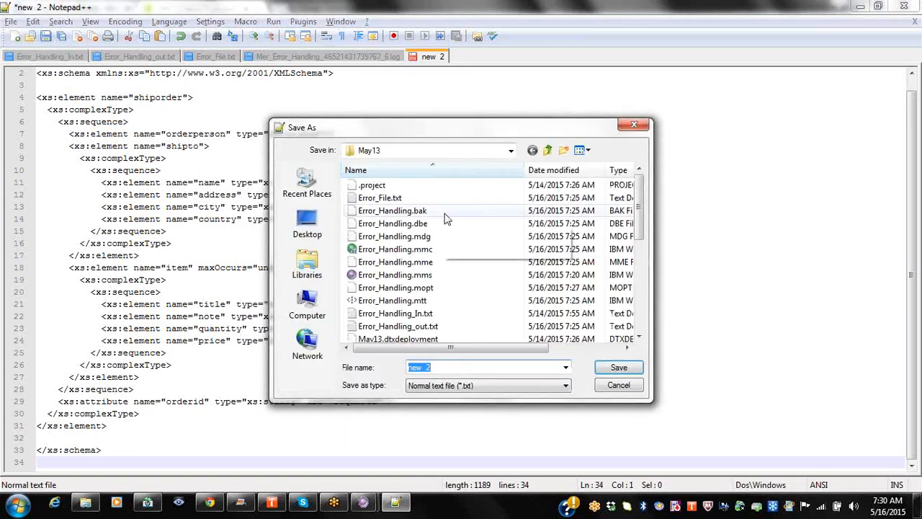
click(511, 156)
click(511, 157)
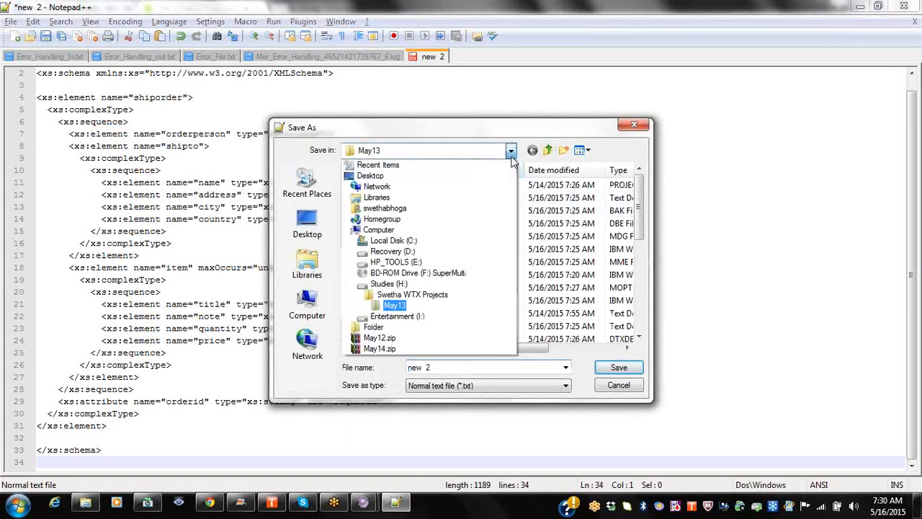
click(437, 296)
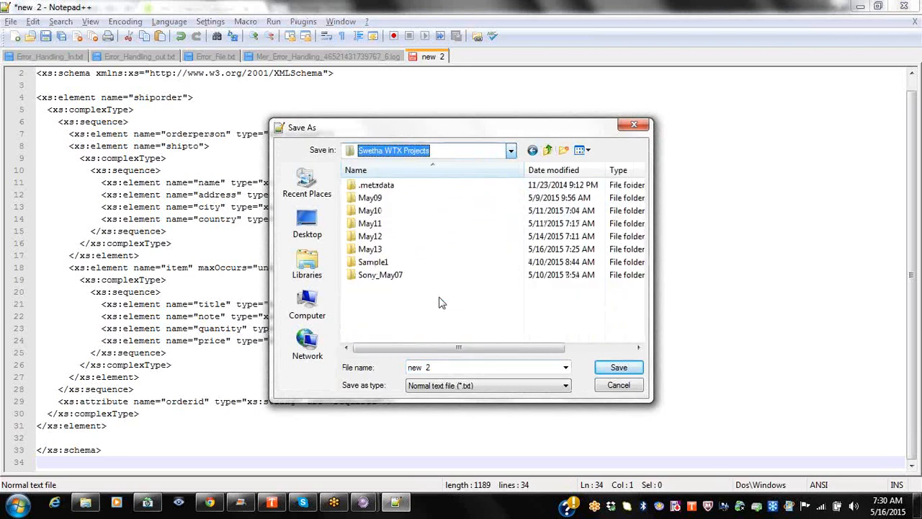
click(431, 368)
text(Shipment.xsd)
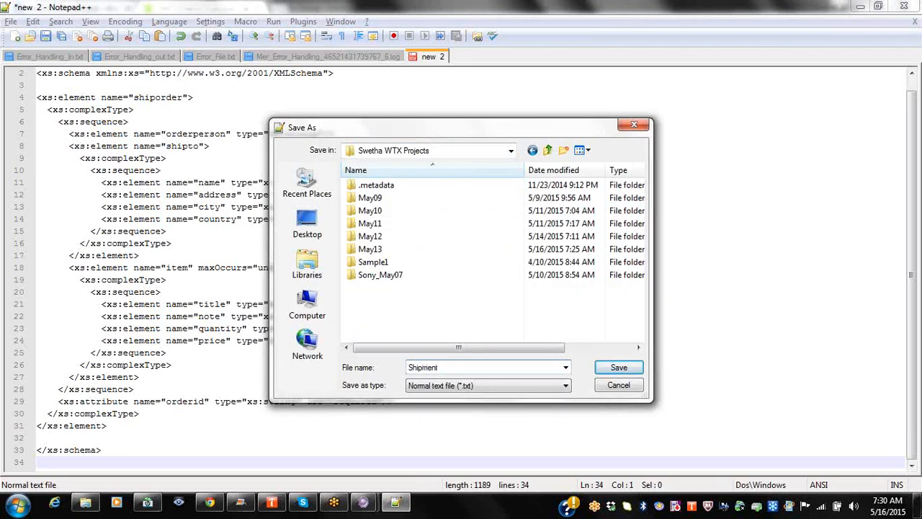
click(624, 369)
Step: Return to the W3Schools page in Chrome and close the three advertisements covering it
key(alt+Tab)
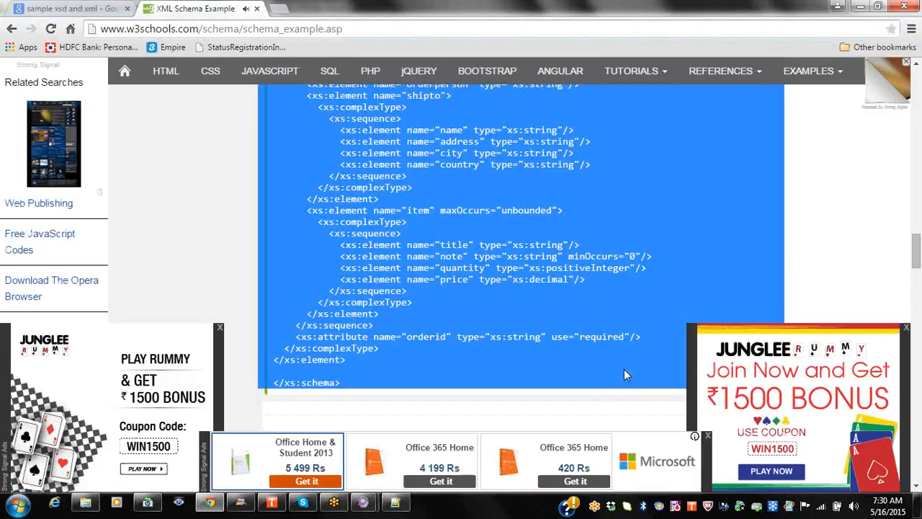
click(907, 328)
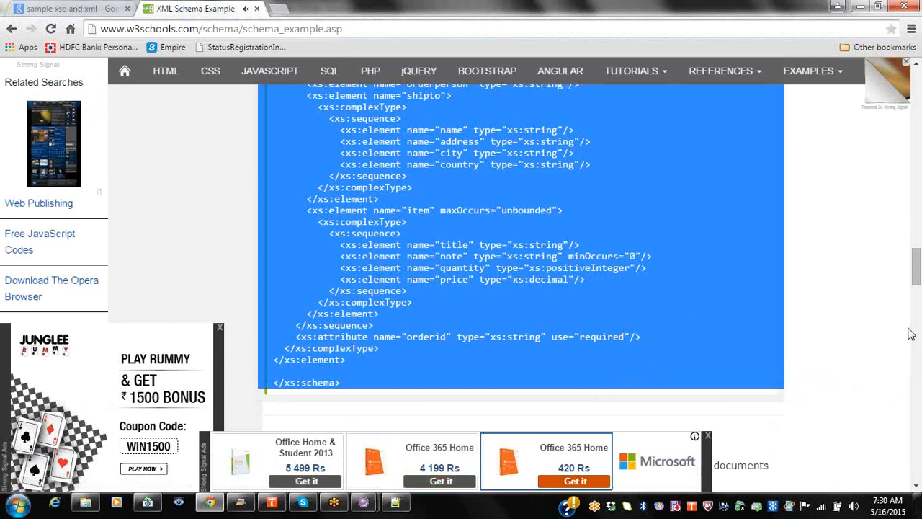
click(708, 438)
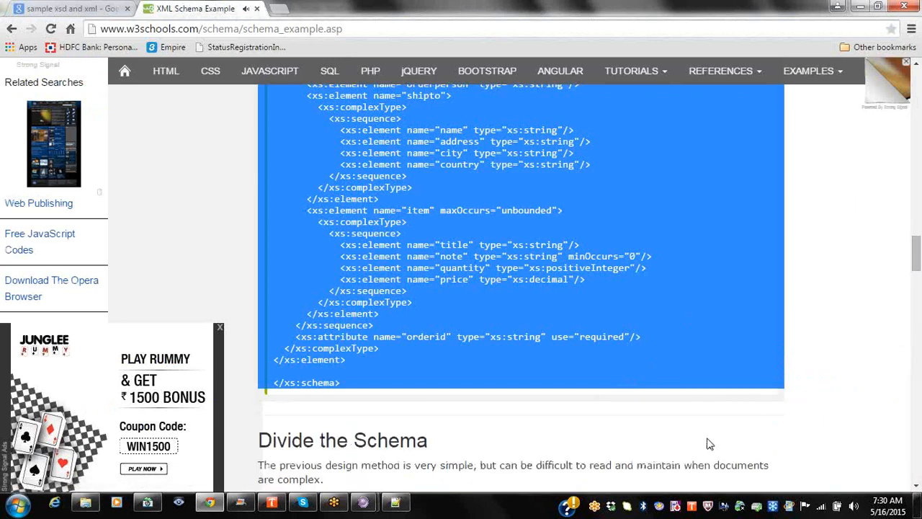
click(221, 328)
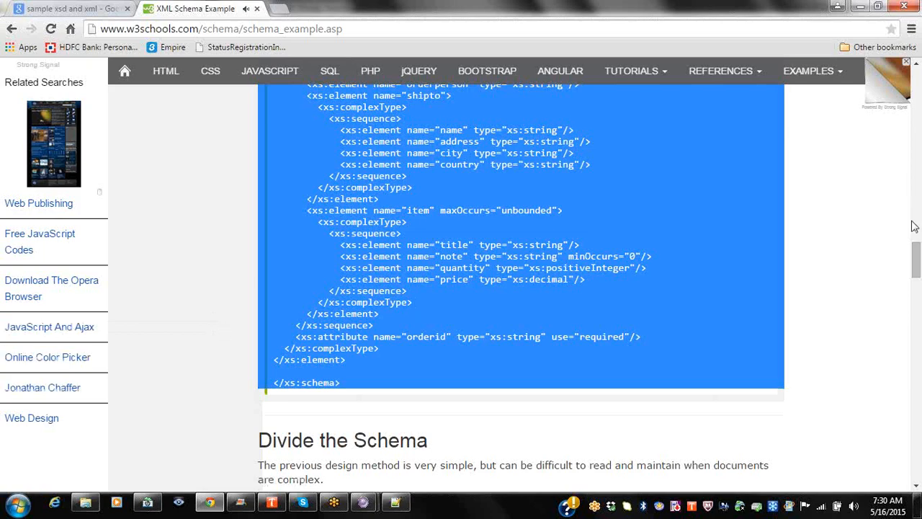
Step: Copy the whole shiporder.xml sample under An XML Document and close the W3Schools tab
drag(917, 252, 915, 103)
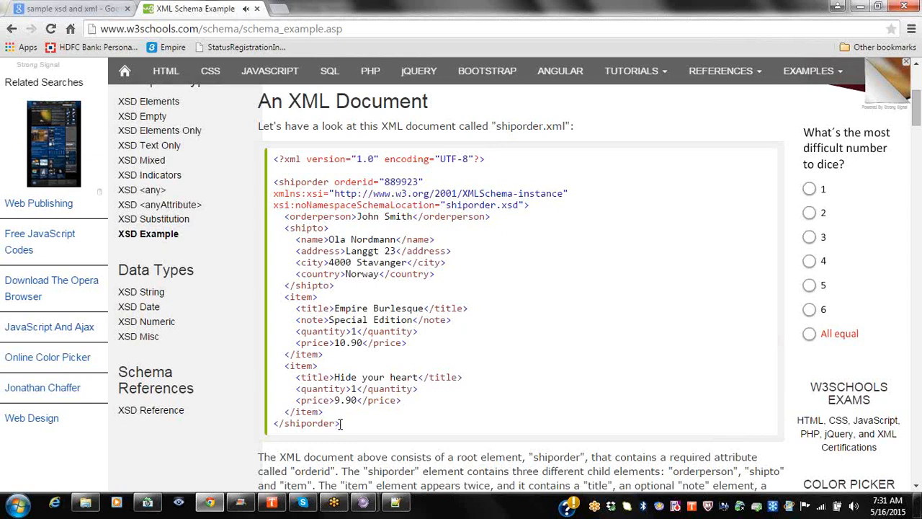
drag(342, 424, 250, 163)
key(ctrl+c)
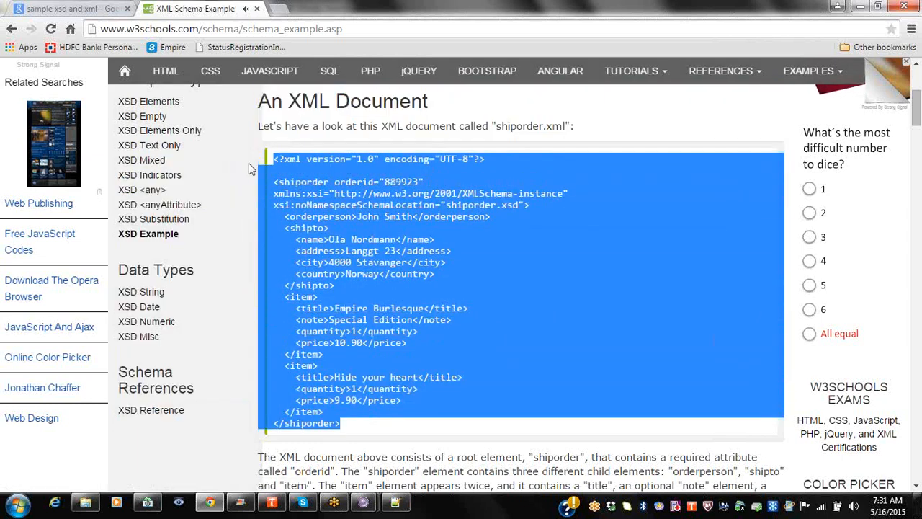
click(256, 9)
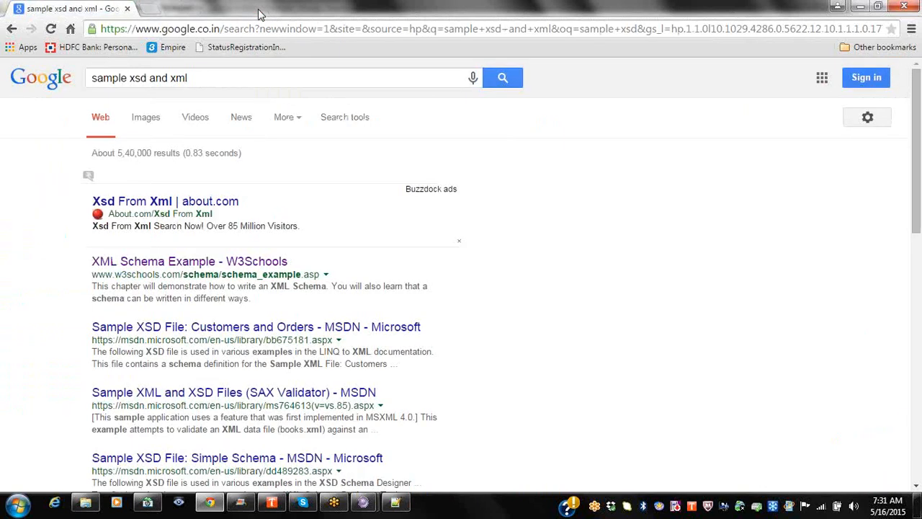
Step: Switch to Notepad++, paste the XML sample into a new document and save it as Shipment.xml in the WTX Projects folder
click(395, 502)
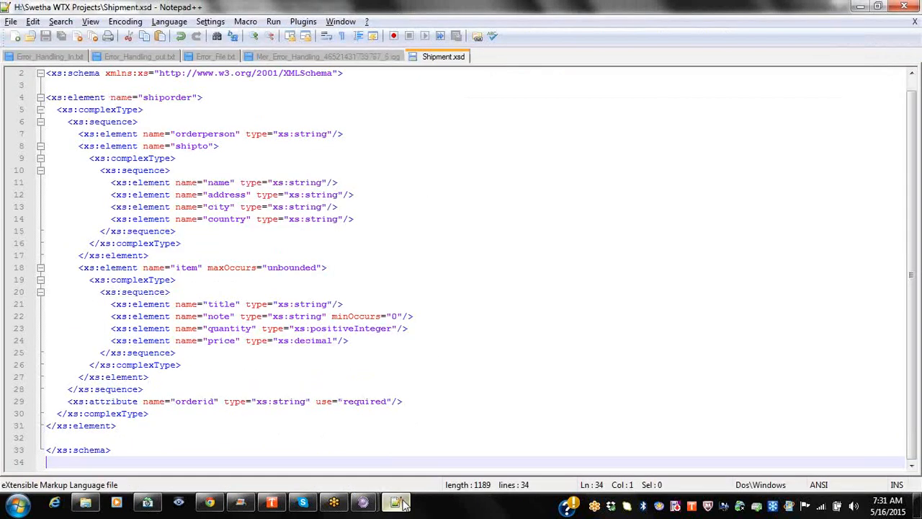
click(16, 37)
key(ctrl+v)
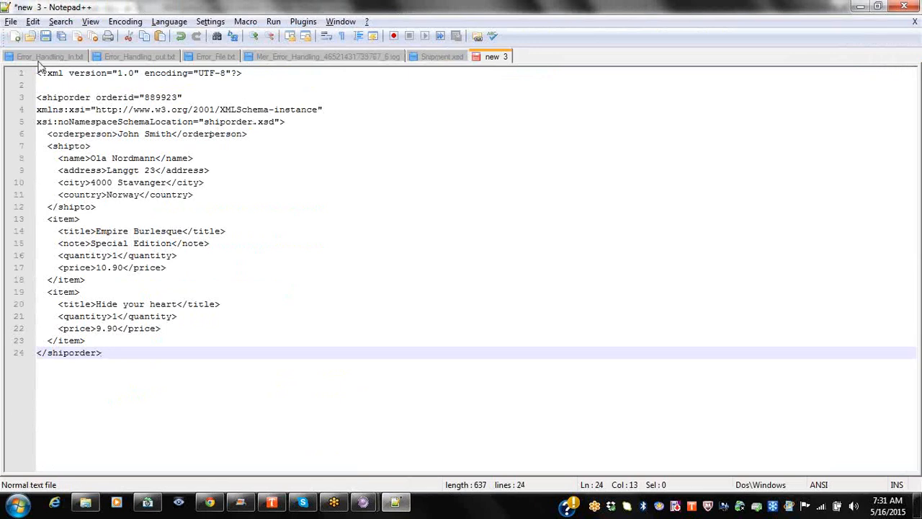
click(45, 37)
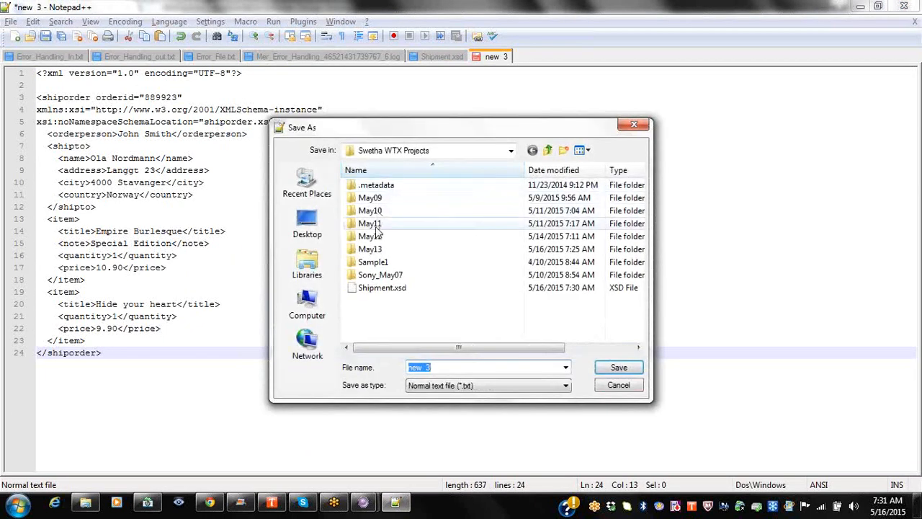
text(Shipment)
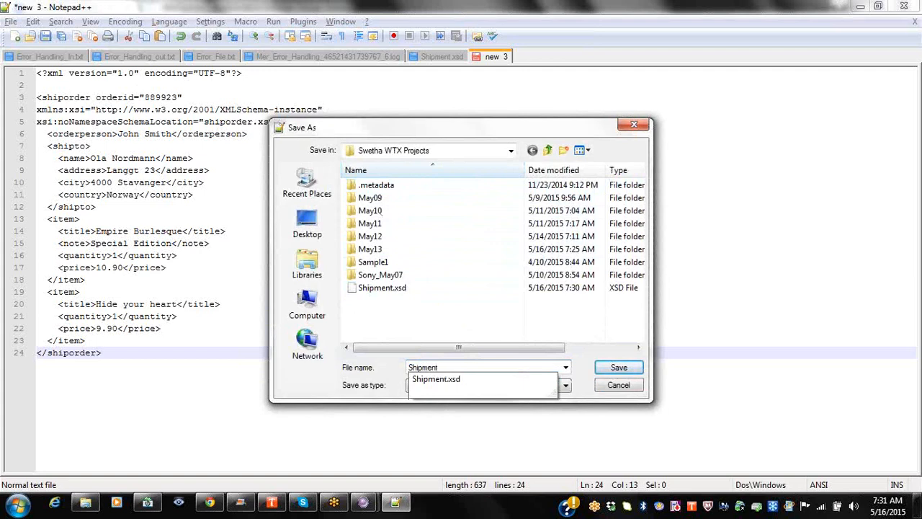
text(.xml)
key(Return)
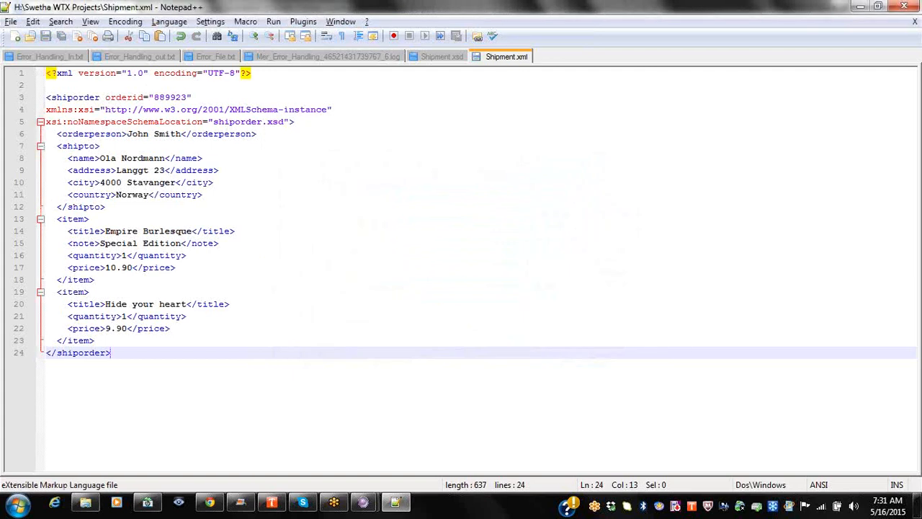
Step: Compare the contents of Shipment.xsd and Shipment.xml
click(436, 57)
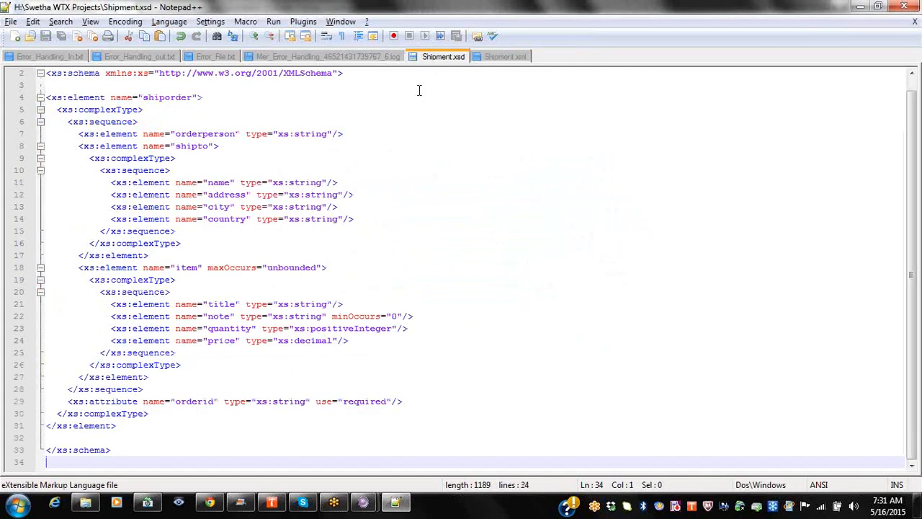
click(498, 61)
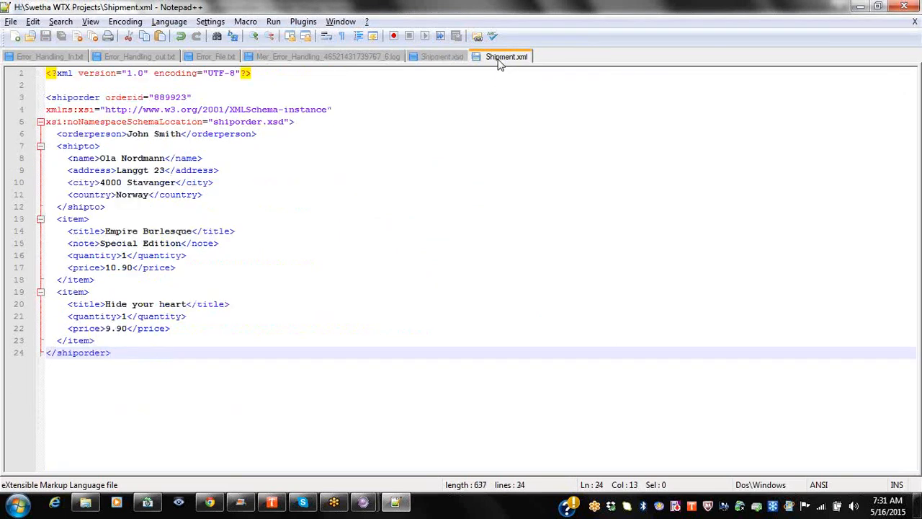
click(443, 57)
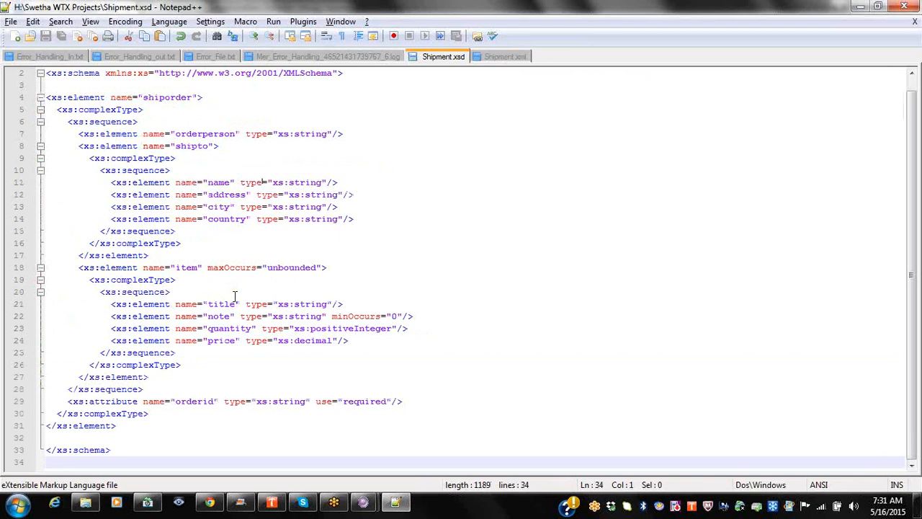
Step: Switch to WebSphere Transformation Extender Design Studio, create an Extender project named May16 in the default location and expand it
click(363, 502)
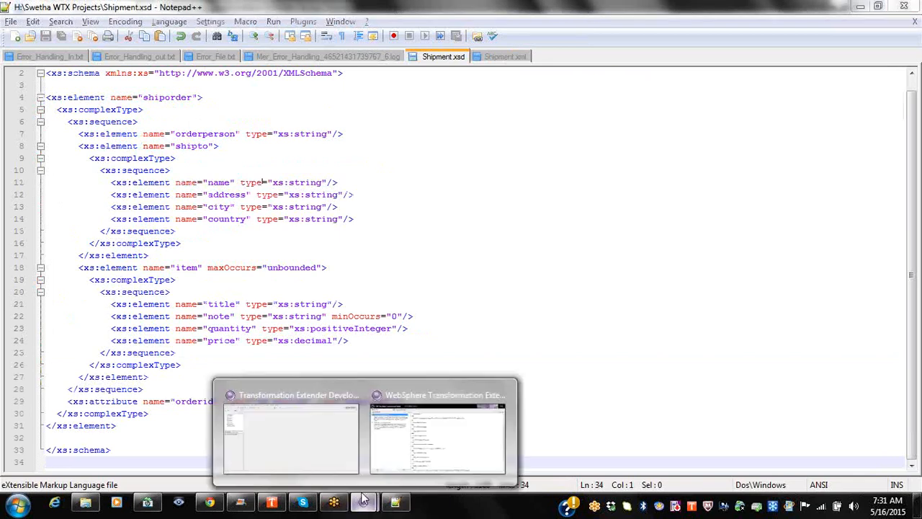
click(319, 449)
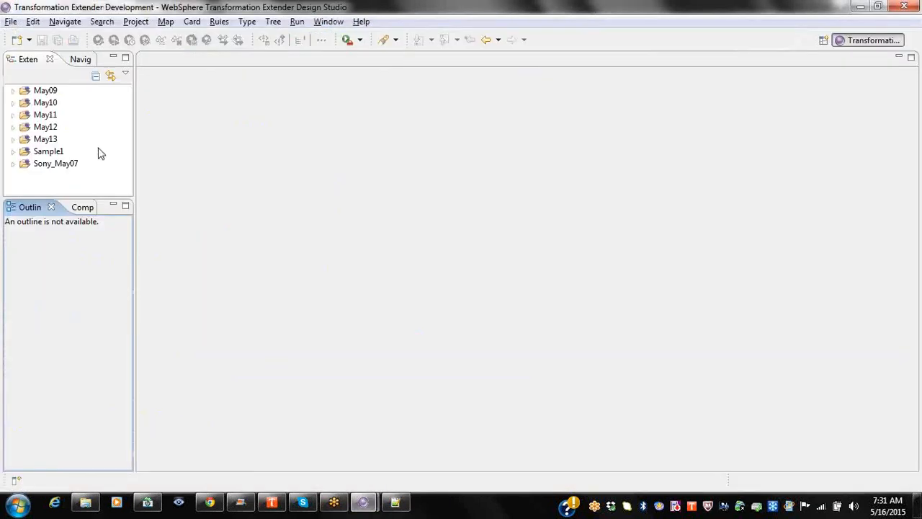
right_click(101, 154)
mouse_move(130, 156)
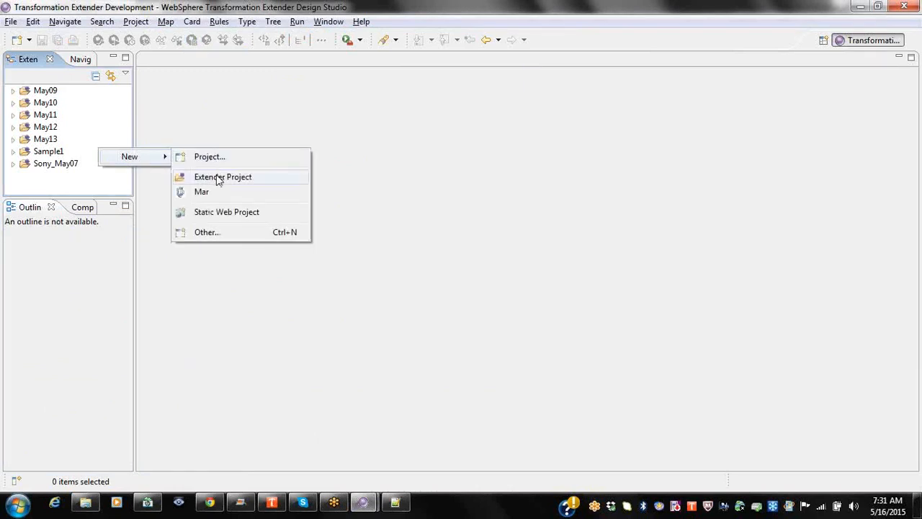
click(219, 178)
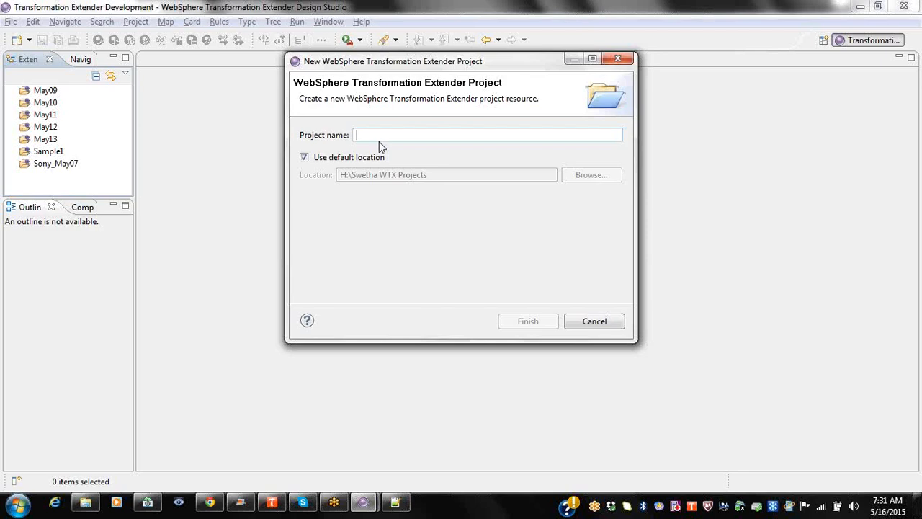
text(May16)
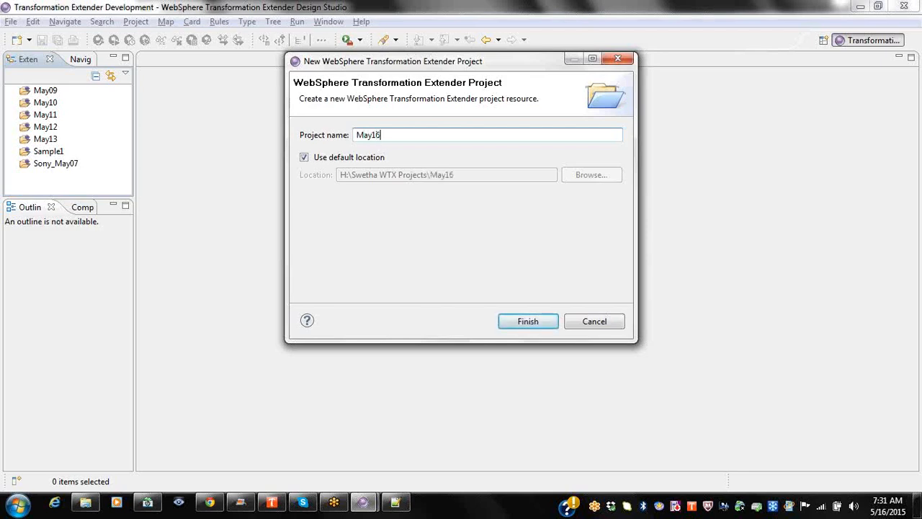
click(518, 320)
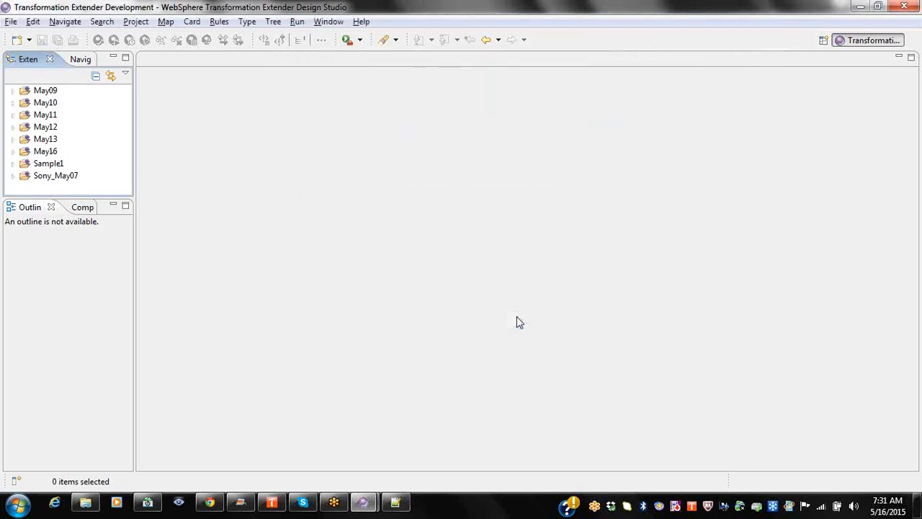
click(13, 152)
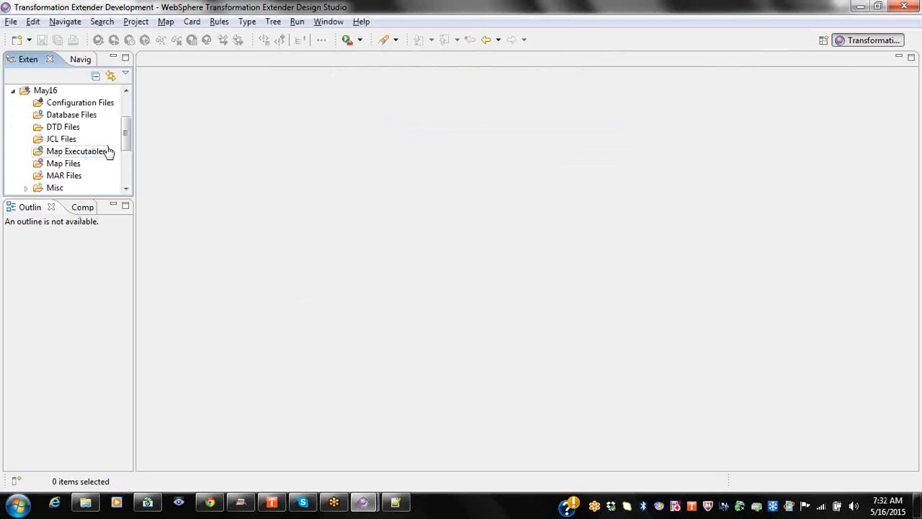
Step: Switch to Windows Explorer and place Shipment.xml and Shipment.xsd from the WTX Projects folder into its May16 subfolder
click(85, 503)
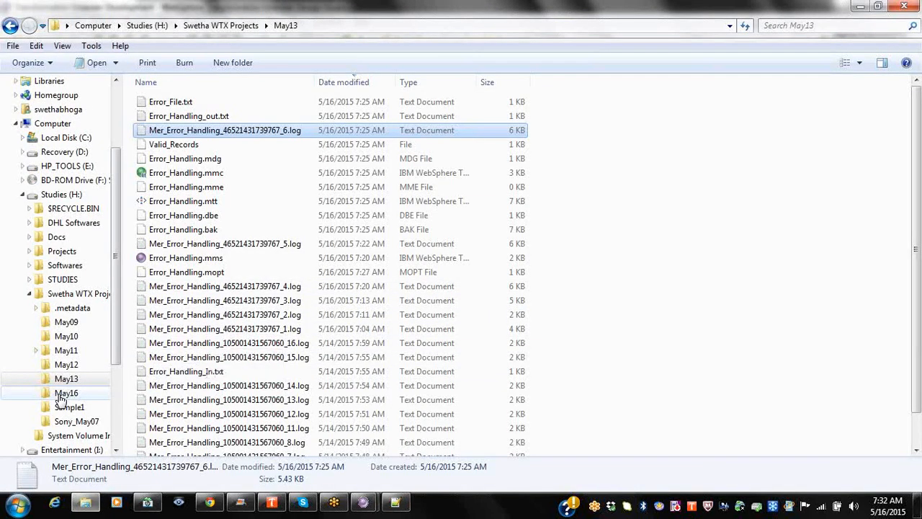
click(83, 299)
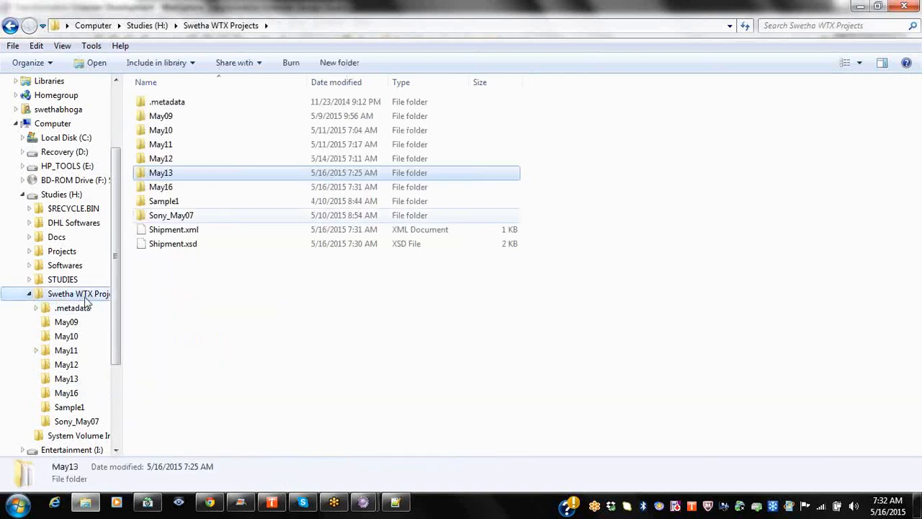
click(193, 232)
ctrl+click(193, 244)
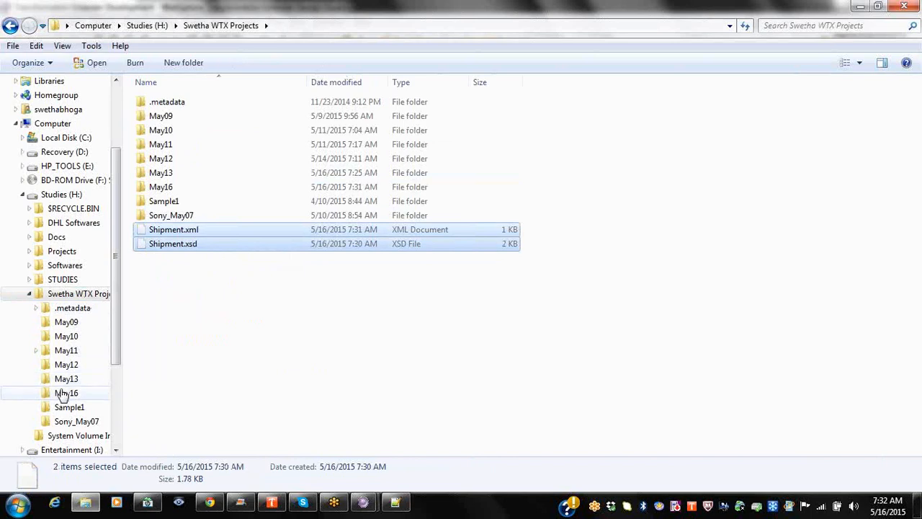
click(64, 391)
key(ctrl+v)
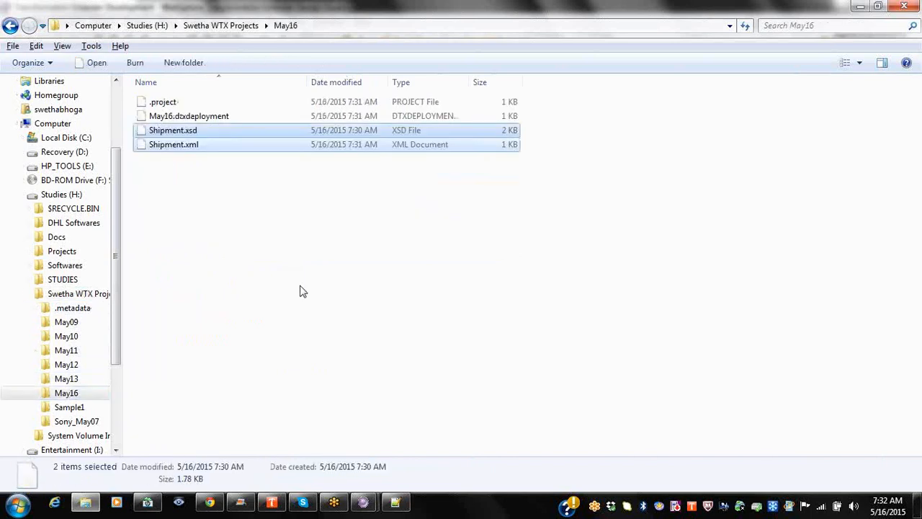
Step: Switch to WebSphere Transformation Extender Design Studio, start an XML Schema import under May16's Type Trees and browse for the schema file
key(alt+Tab)
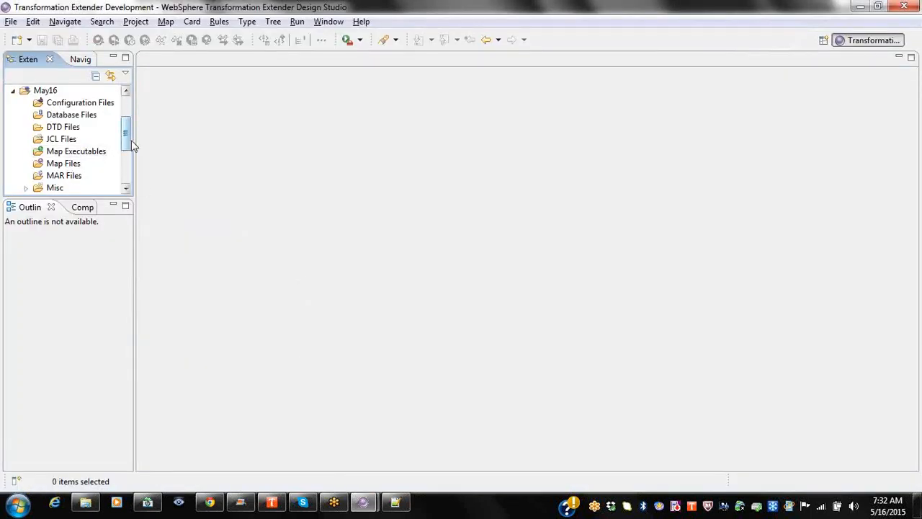
drag(128, 144, 132, 165)
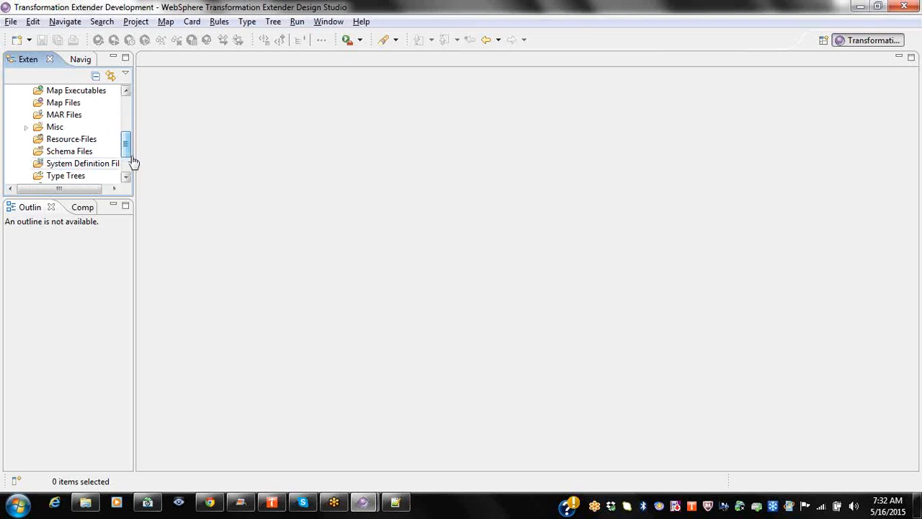
right_click(78, 178)
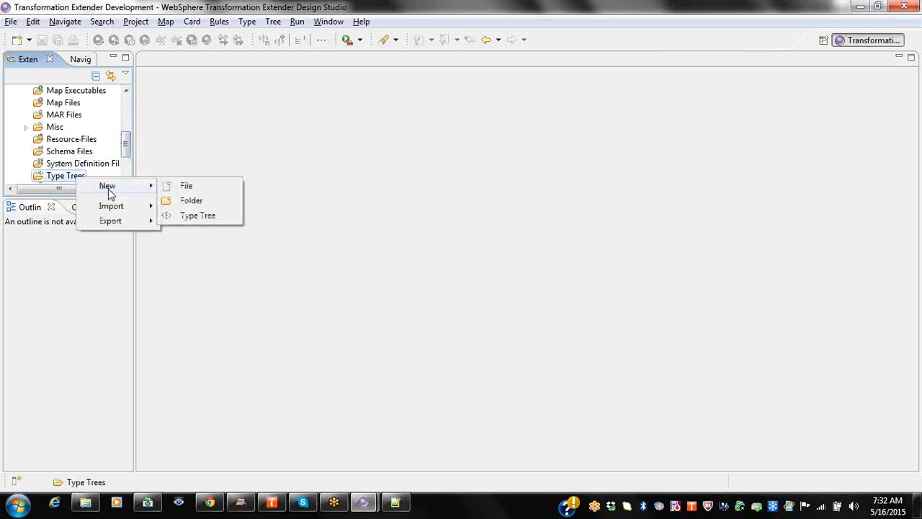
mouse_move(120, 209)
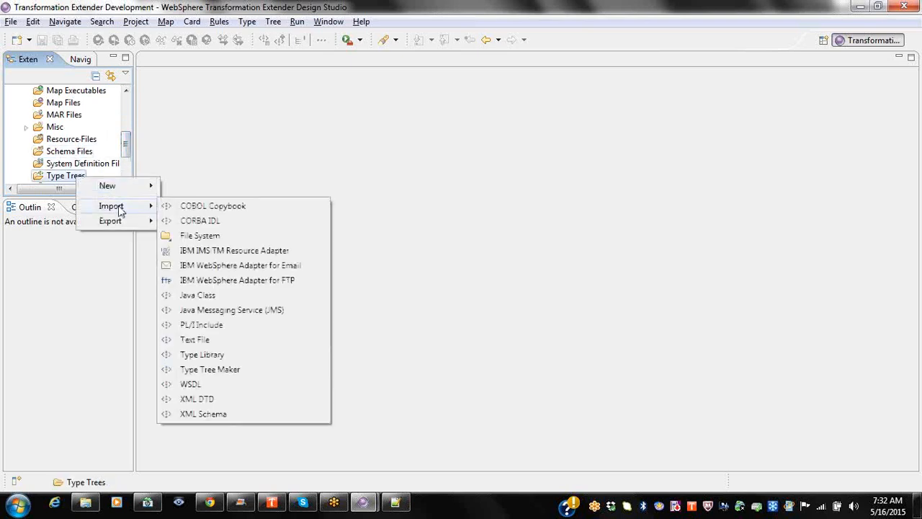
click(215, 415)
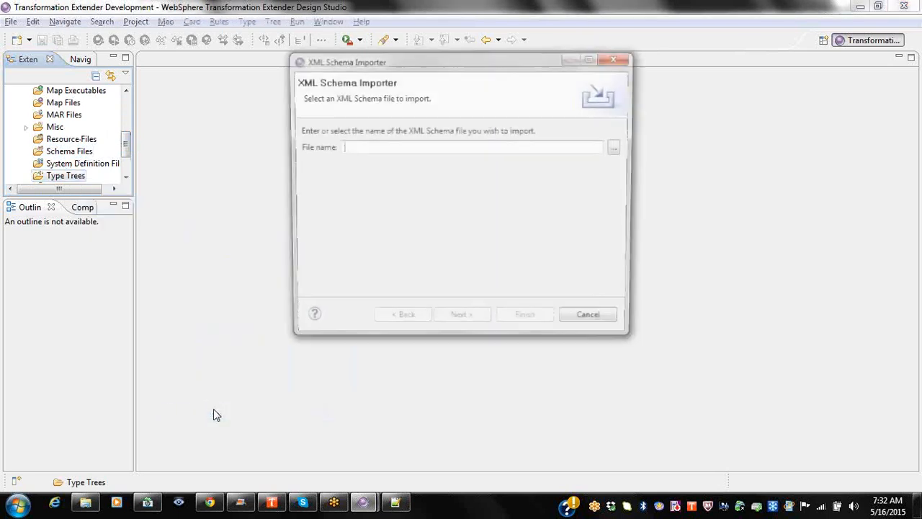
click(619, 148)
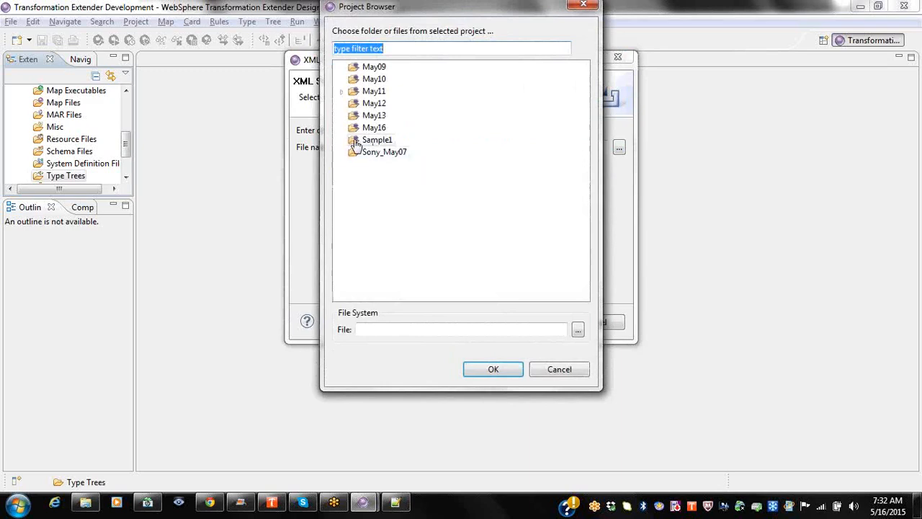
click(345, 133)
click(357, 128)
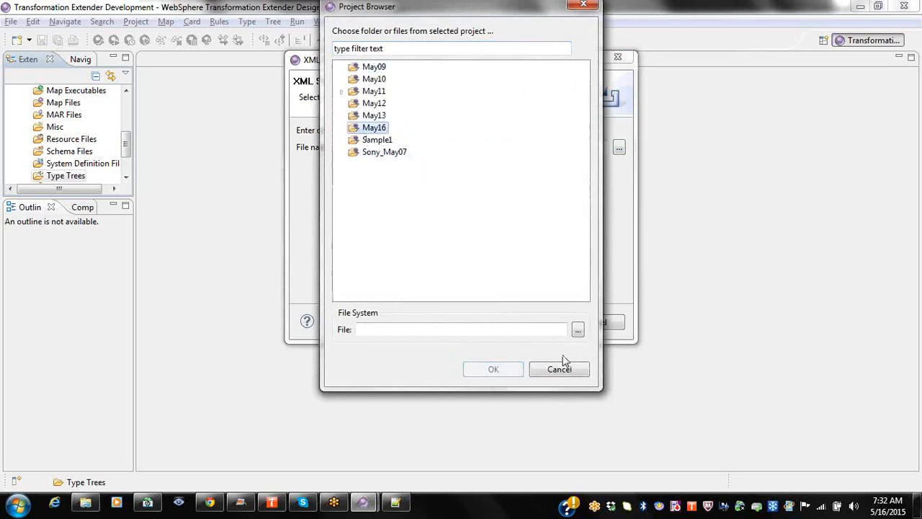
click(566, 370)
click(593, 319)
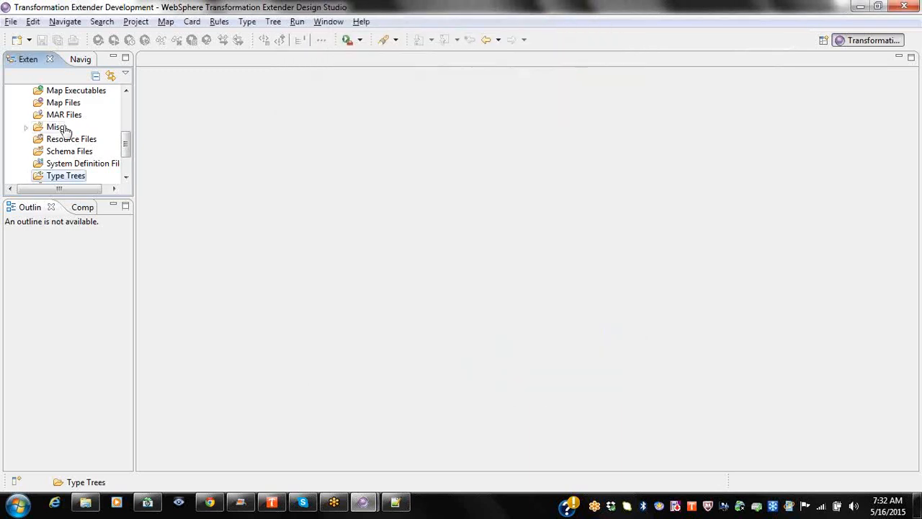
Step: Enlarge the project explorer pane and refresh the May16 project
drag(87, 198, 88, 267)
drag(127, 171, 127, 147)
click(51, 93)
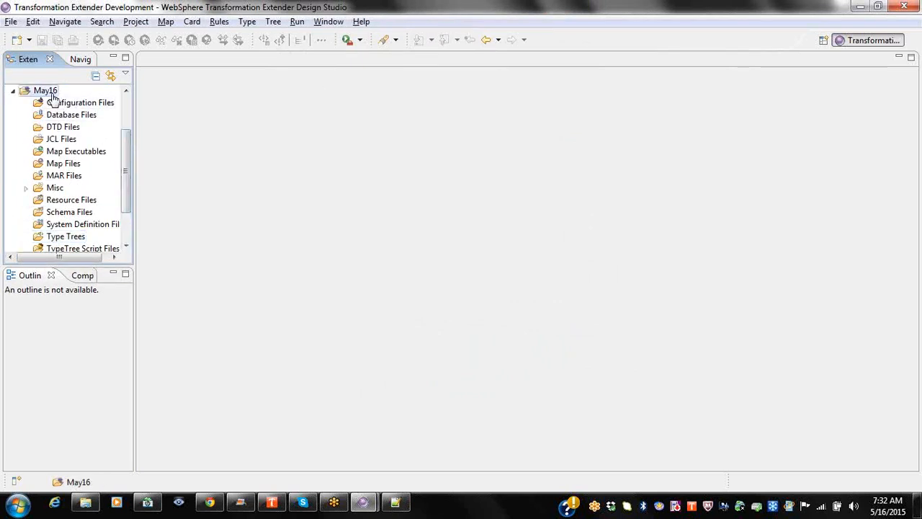
right_click(63, 92)
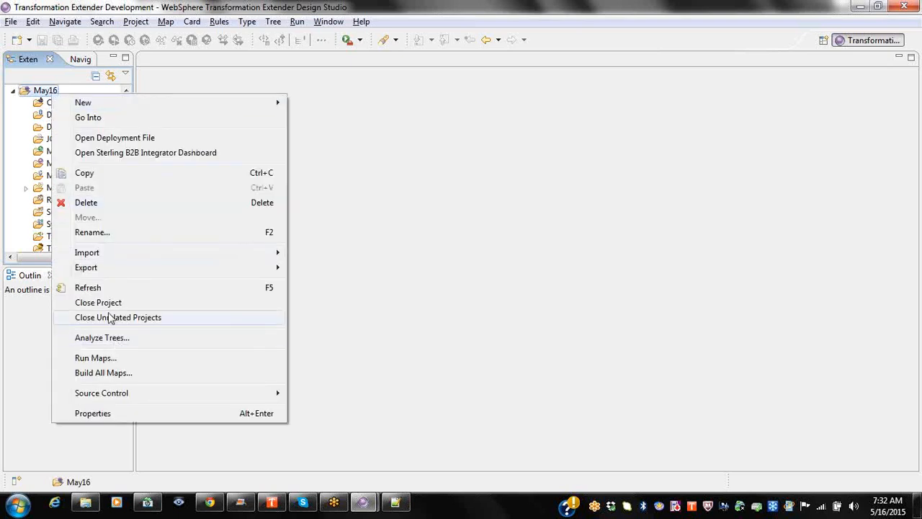
click(98, 289)
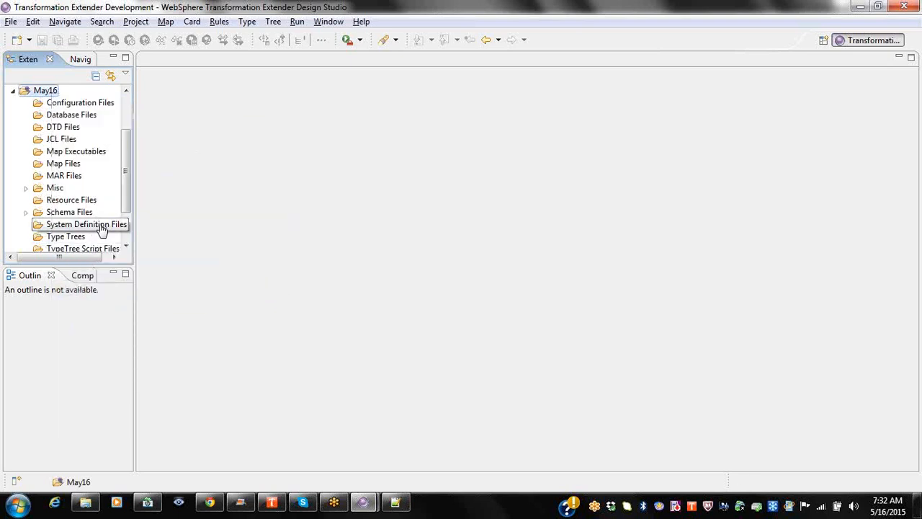
Step: Start an XML Schema import for May16's Type Trees folder, using Shipment.xsd from the May16 project as the source
click(65, 238)
right_click(65, 241)
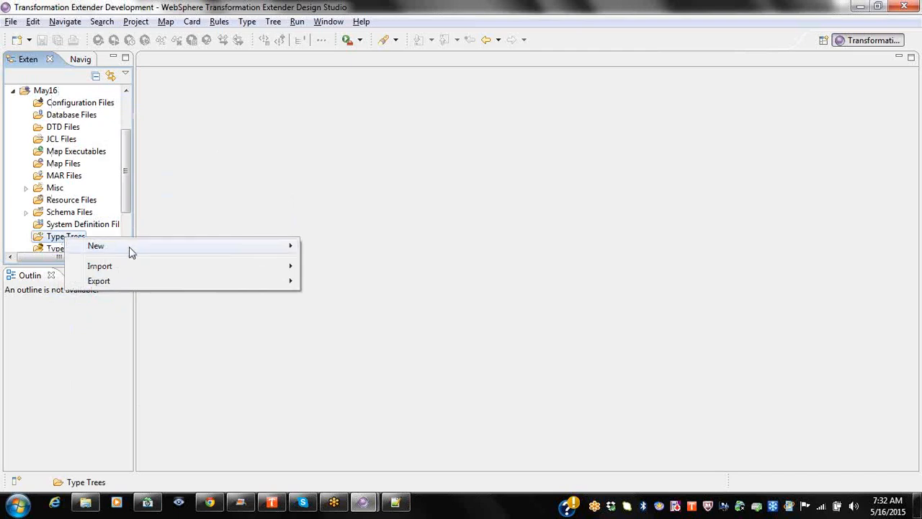
mouse_move(142, 266)
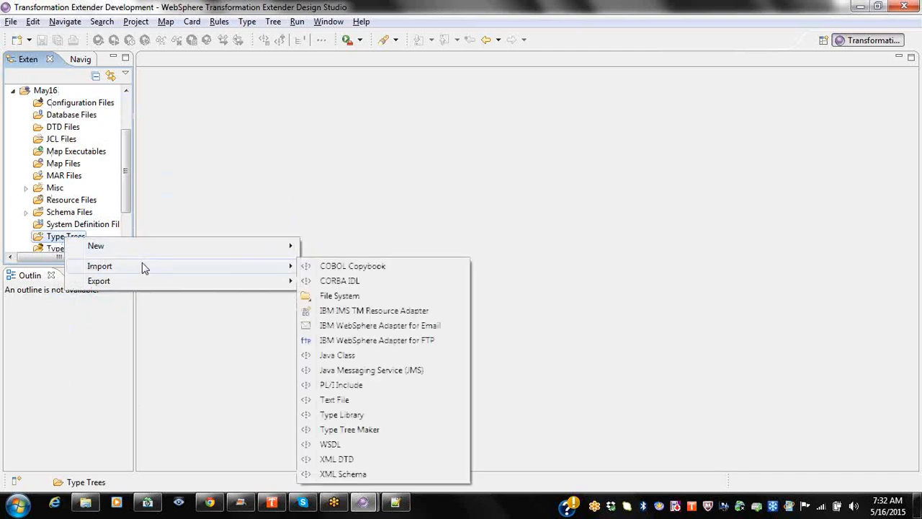
click(363, 476)
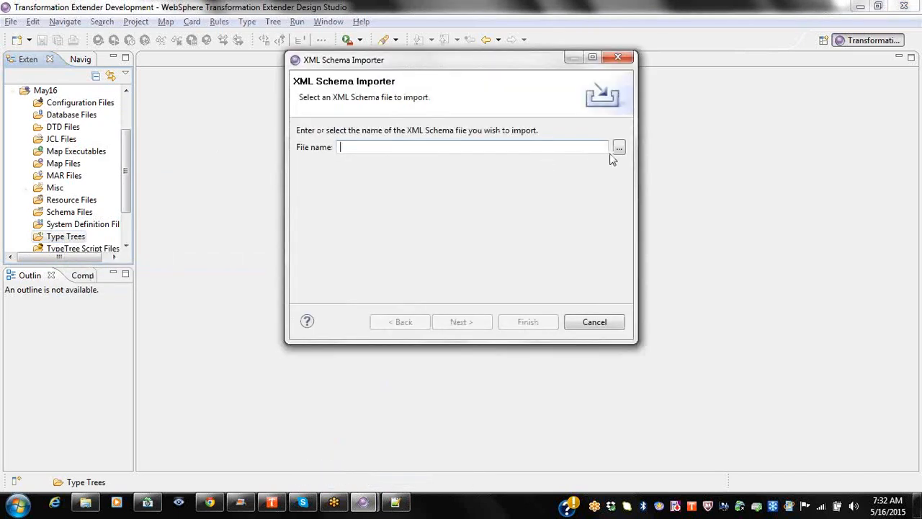
click(618, 150)
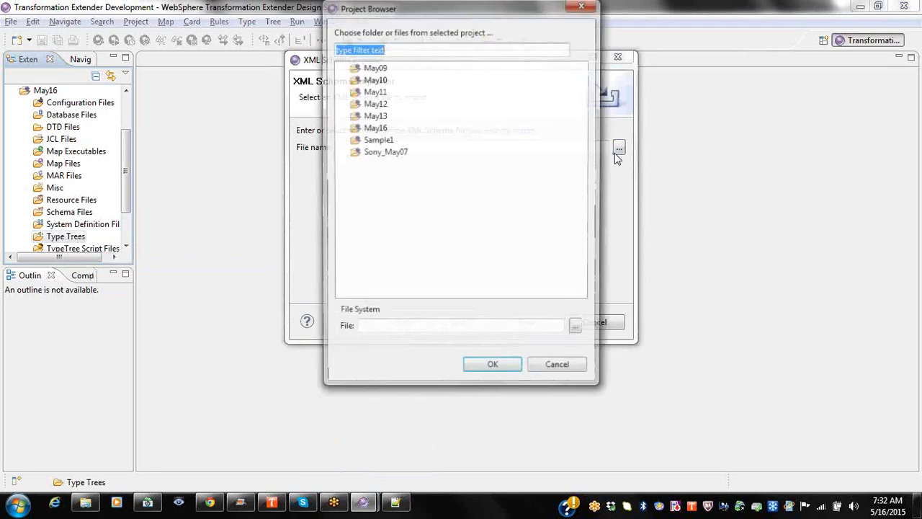
click(342, 129)
click(399, 140)
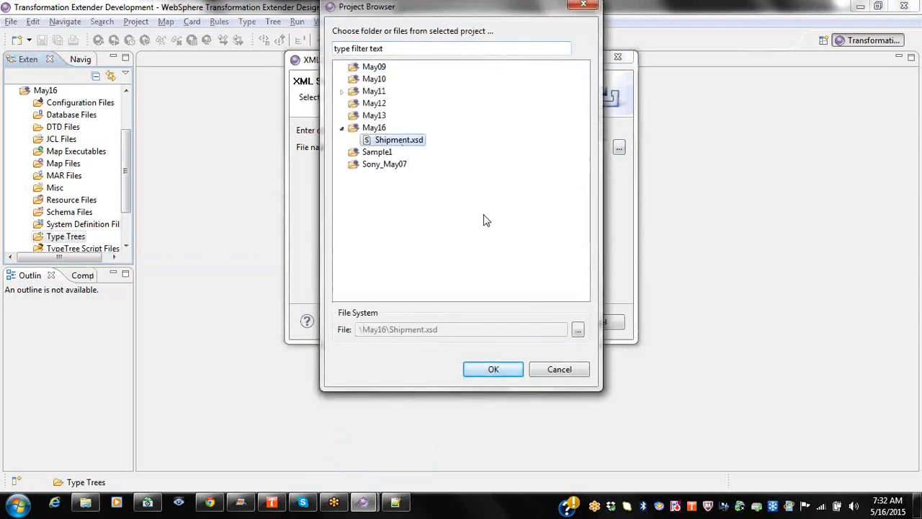
click(475, 369)
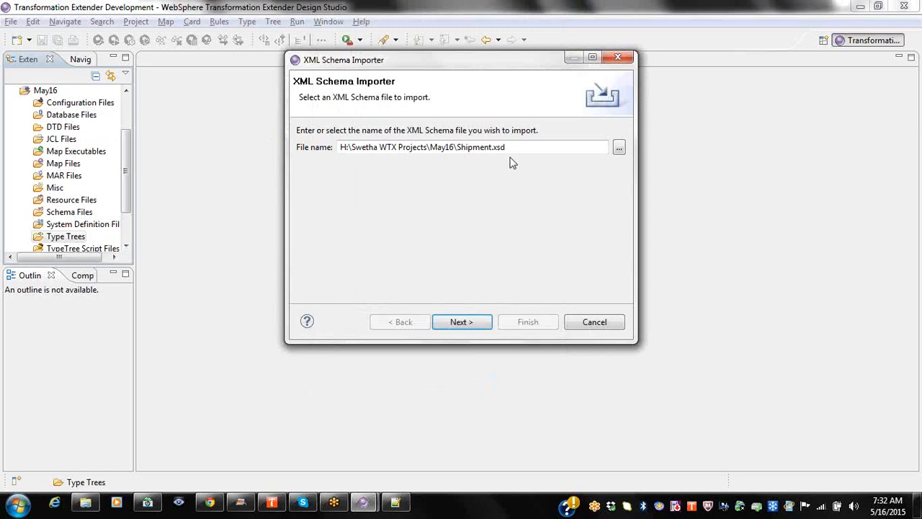
click(473, 326)
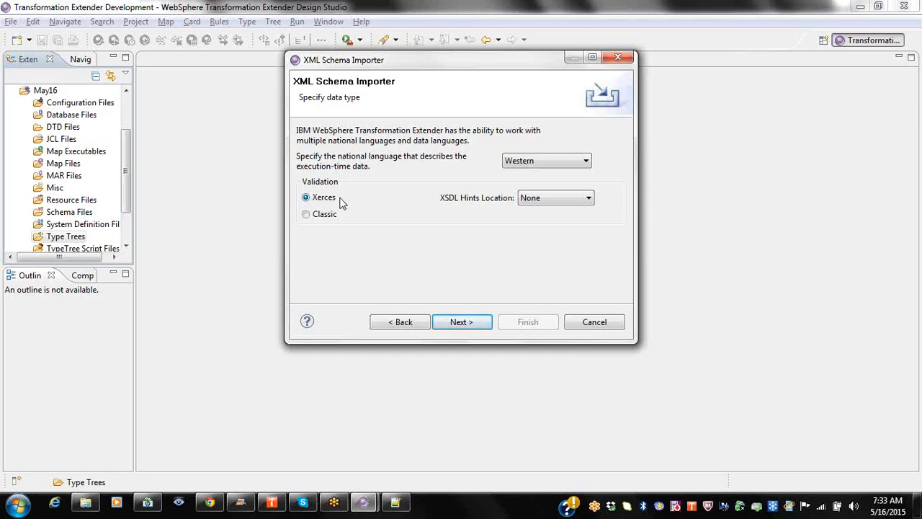
Step: Complete the import with Western language and Xerces validation, saving the type tree as Shipment_Xerces.mtt in May16, and open it
click(472, 320)
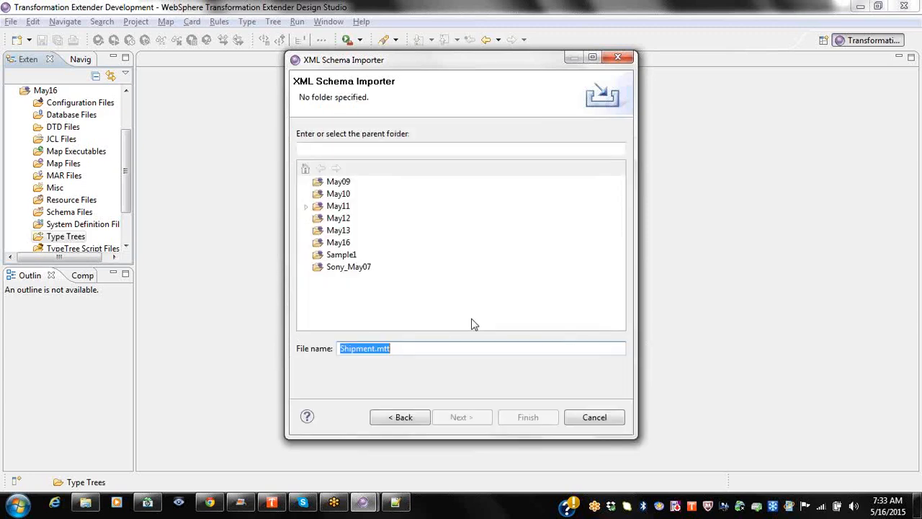
click(326, 245)
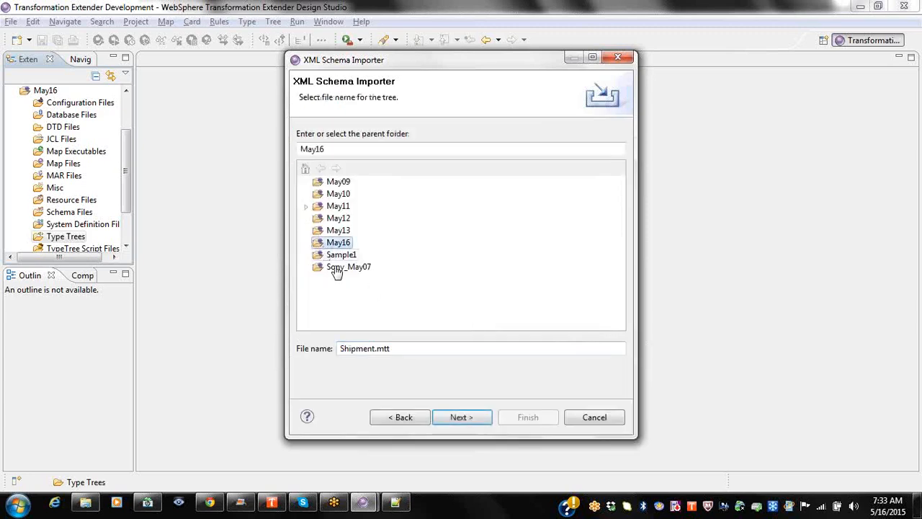
click(374, 350)
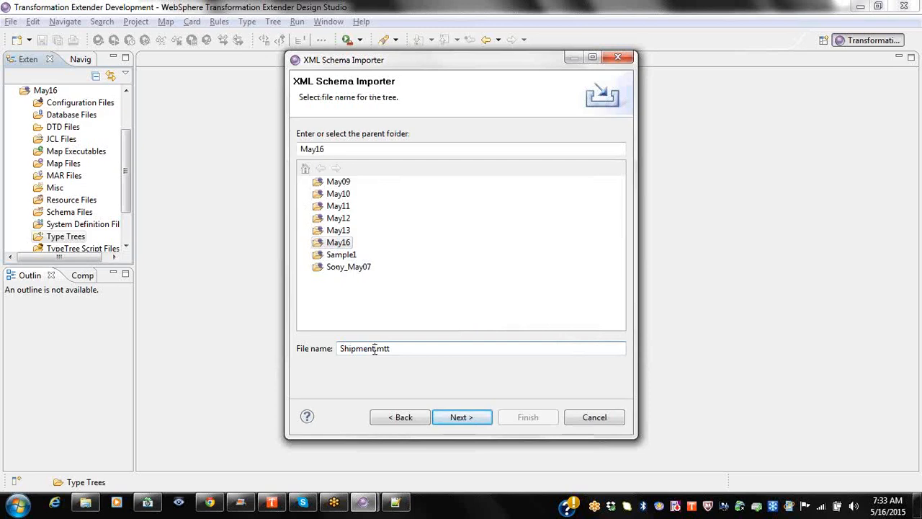
text(_Xerces)
click(462, 422)
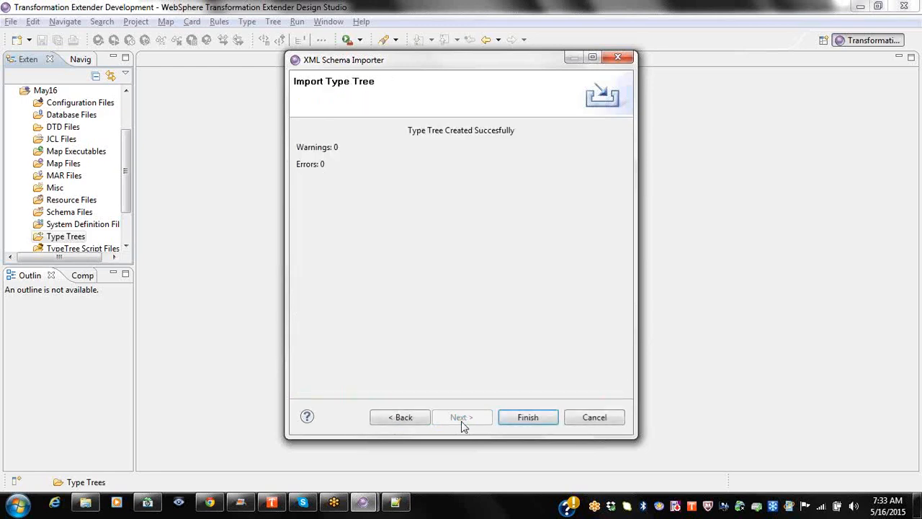
click(528, 418)
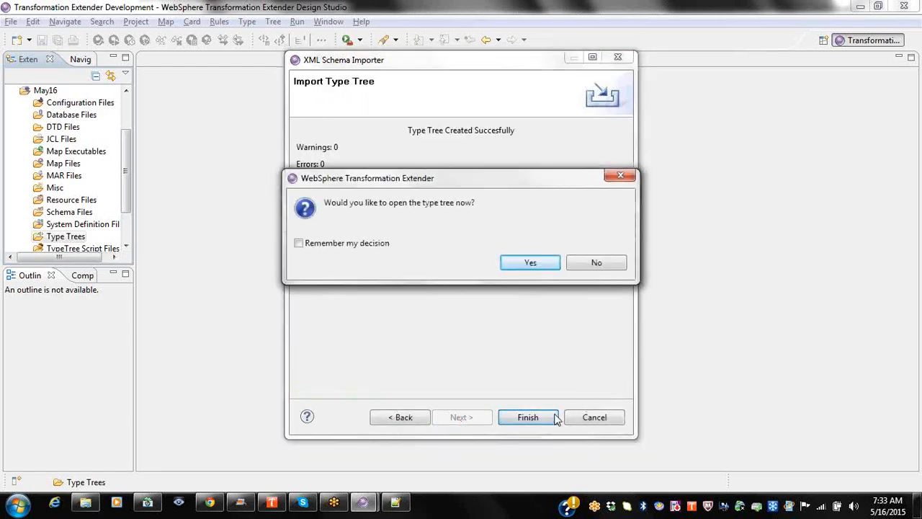
click(521, 263)
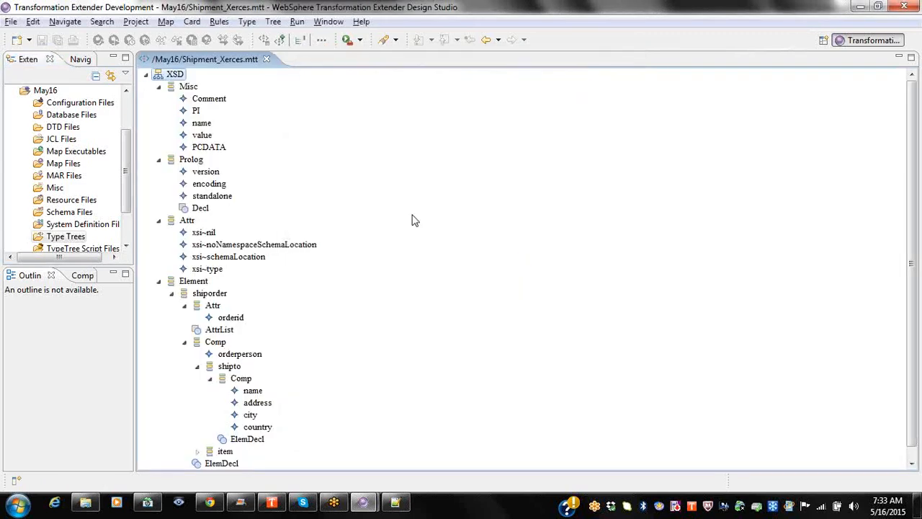
Step: Analyze the structure and logic of the Shipment_Xerces type tree, close the results, and save the tree
click(273, 21)
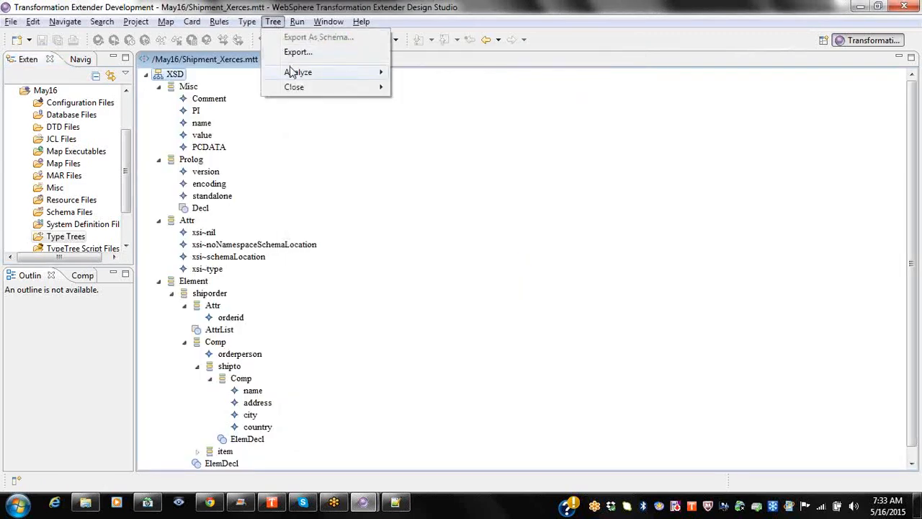
mouse_move(292, 73)
click(431, 72)
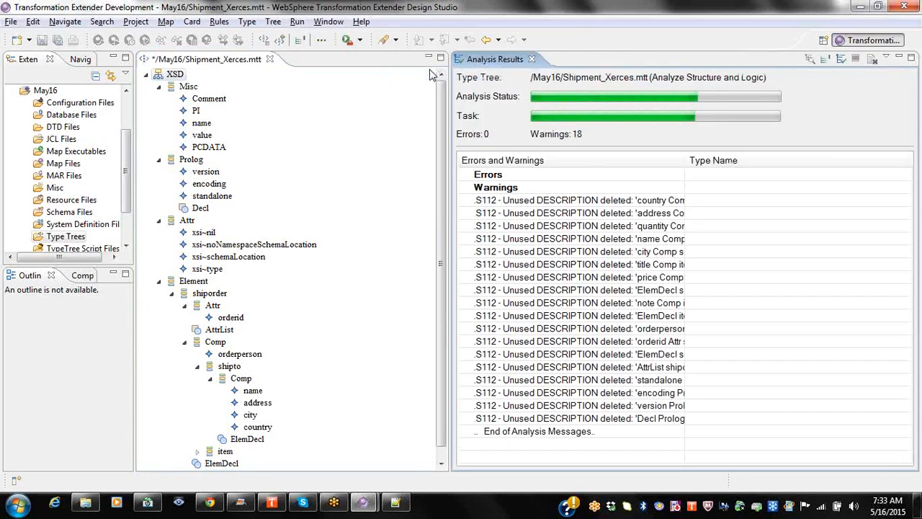
click(532, 59)
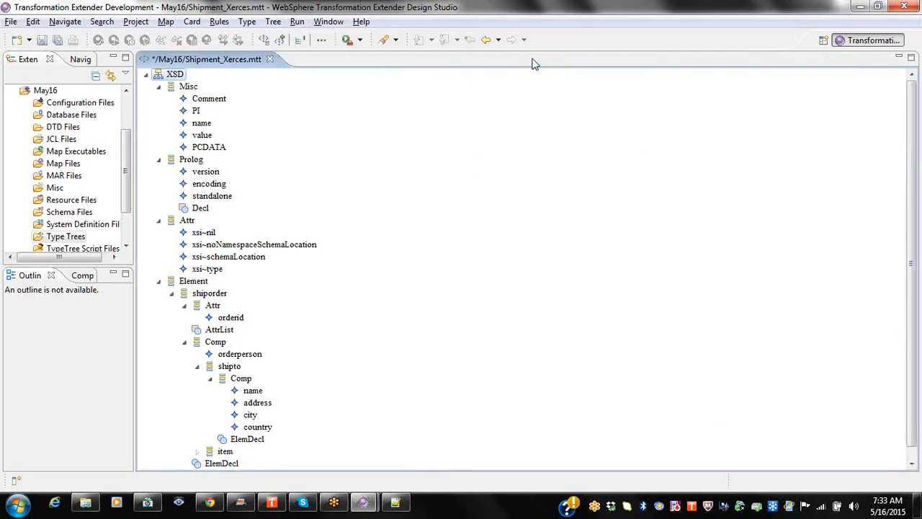
click(41, 40)
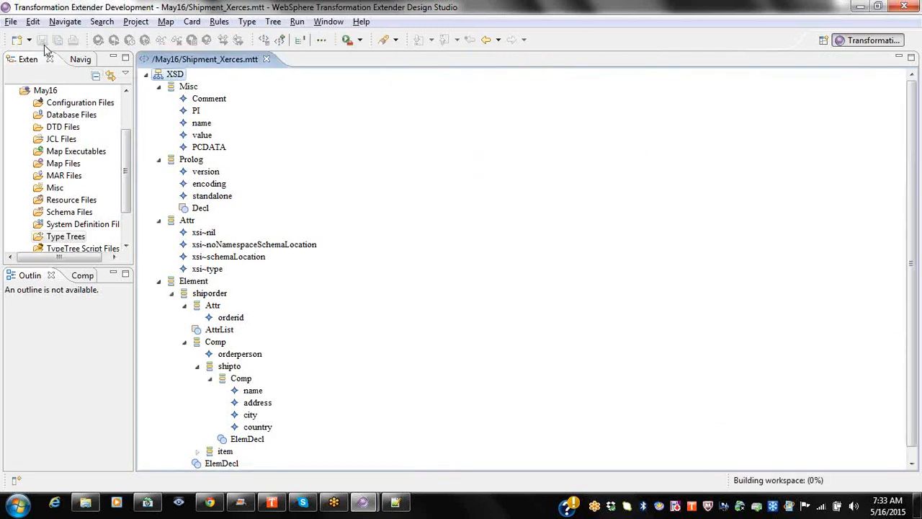
Step: Rerun the structure and logic analysis on the saved Shipment_Xerces type tree and close the results
click(273, 22)
mouse_move(311, 77)
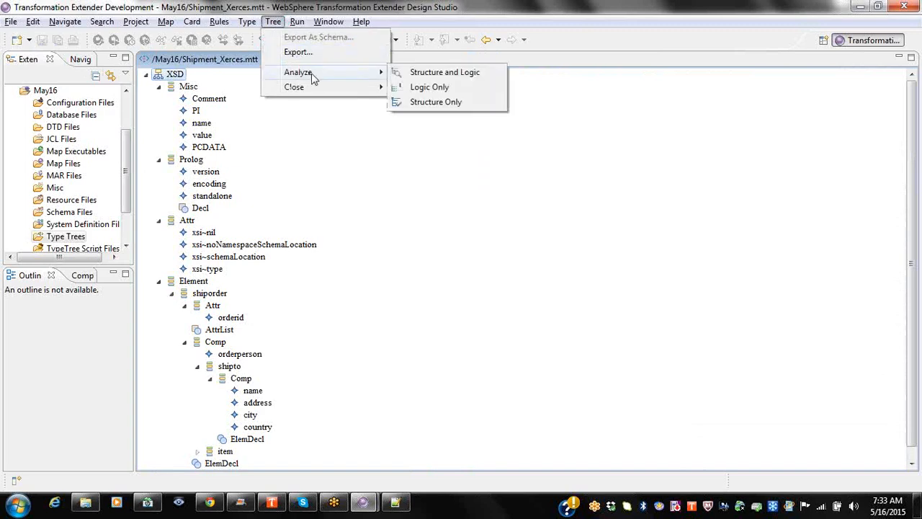
click(416, 74)
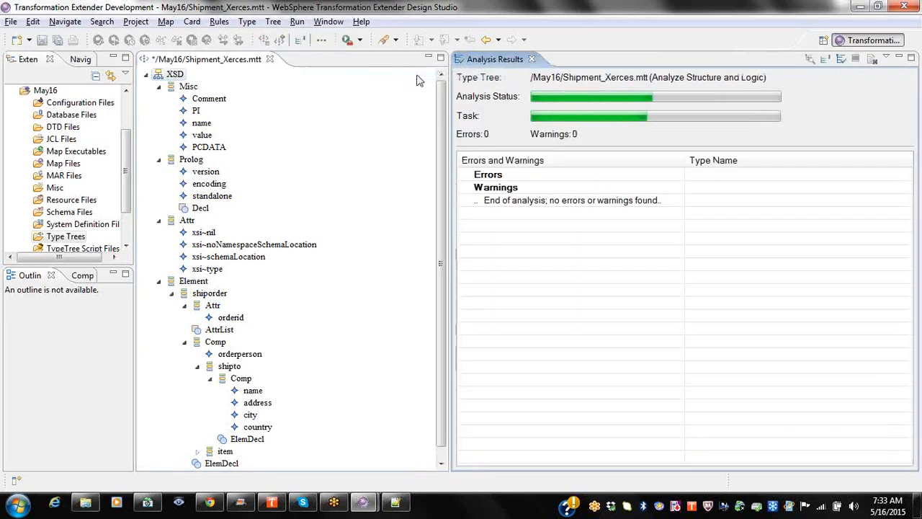
click(532, 59)
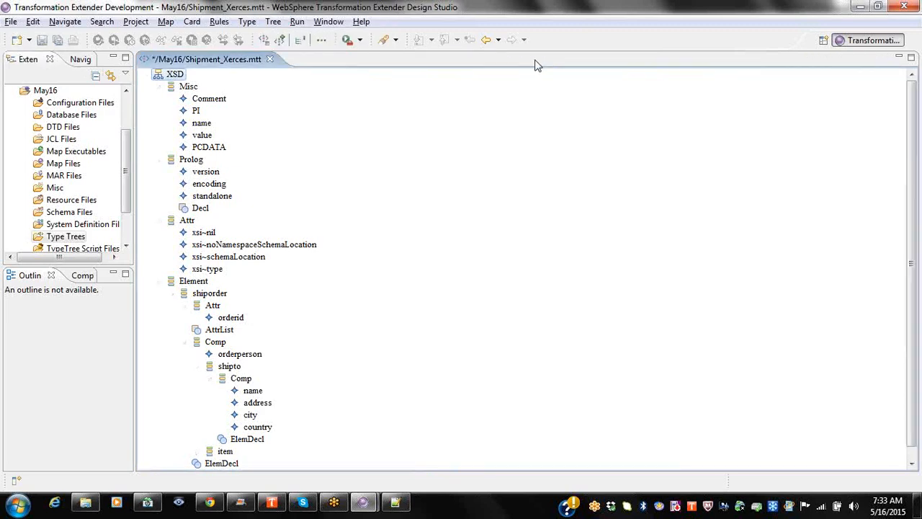
Step: Collapse the Misc, Prolog, Attr and Element categories, and open Doc to examine the components of ElemDecl shiporder Element
click(160, 87)
click(160, 99)
click(159, 111)
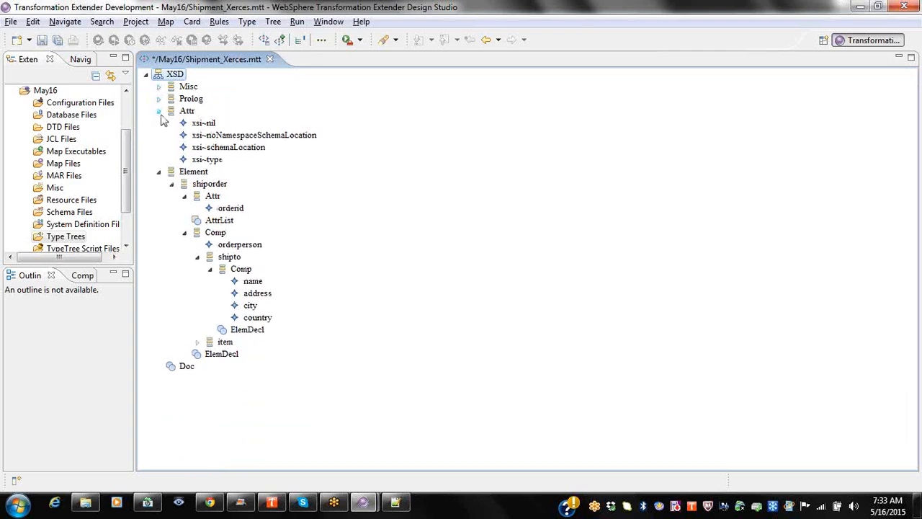
click(159, 123)
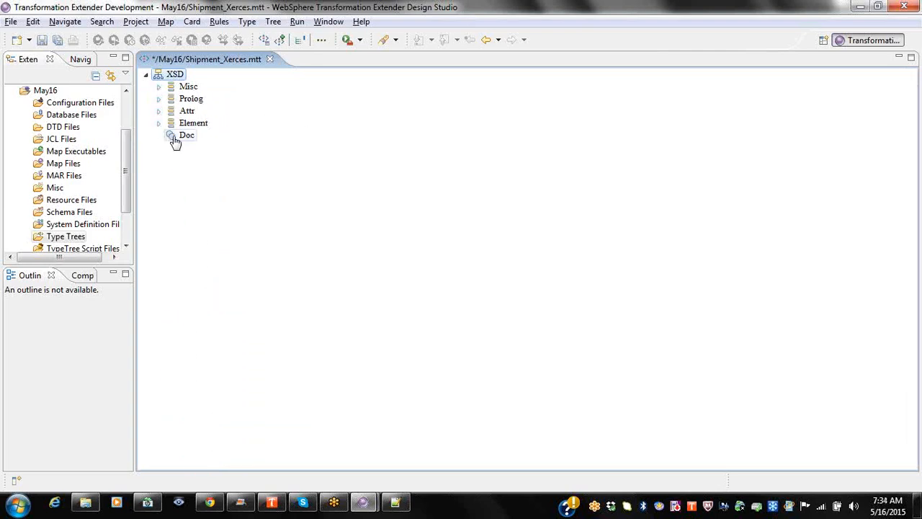
double_click(175, 141)
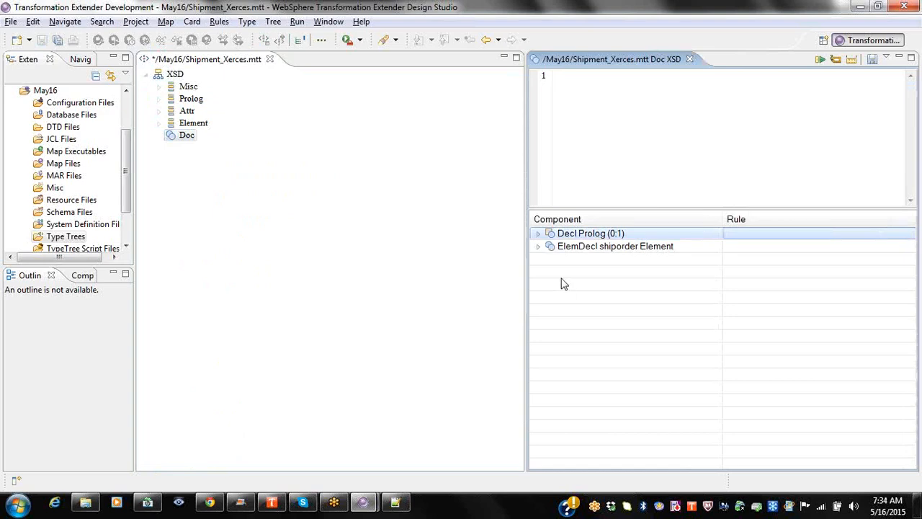
click(538, 247)
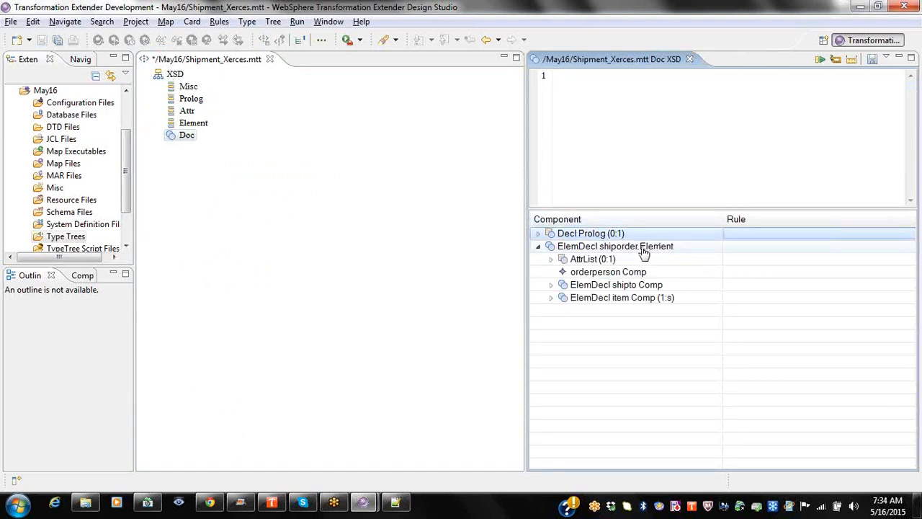
Step: Switch to Notepad++, keep the missing Shipment files in the editor, and examine the root shiporder element in Shipment.xml
key(alt+Tab)
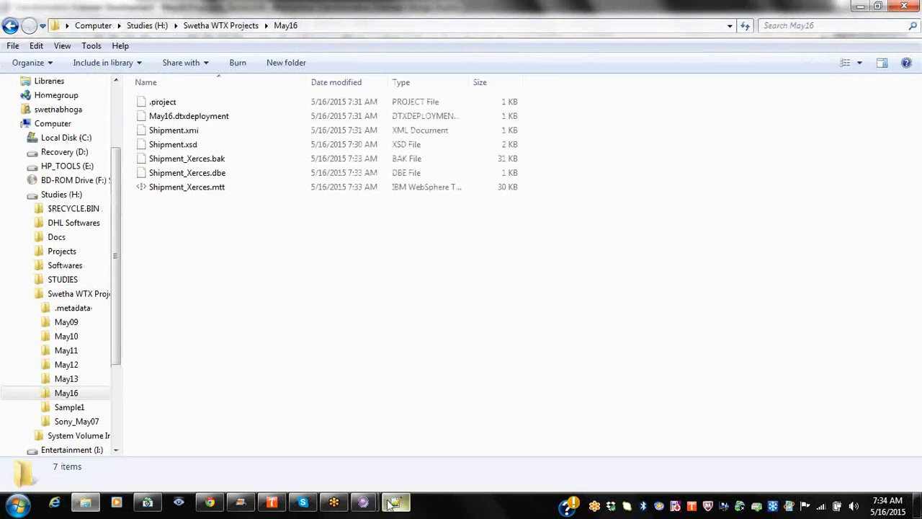
click(393, 503)
click(523, 303)
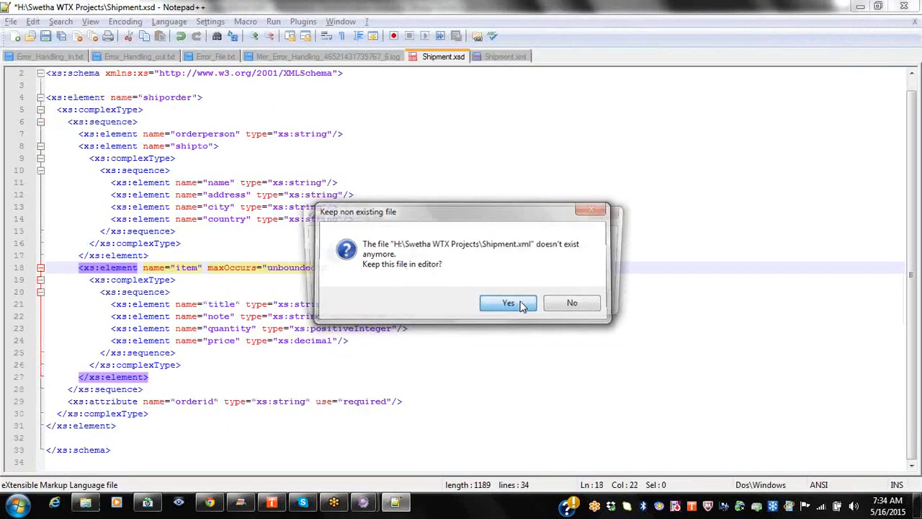
click(521, 298)
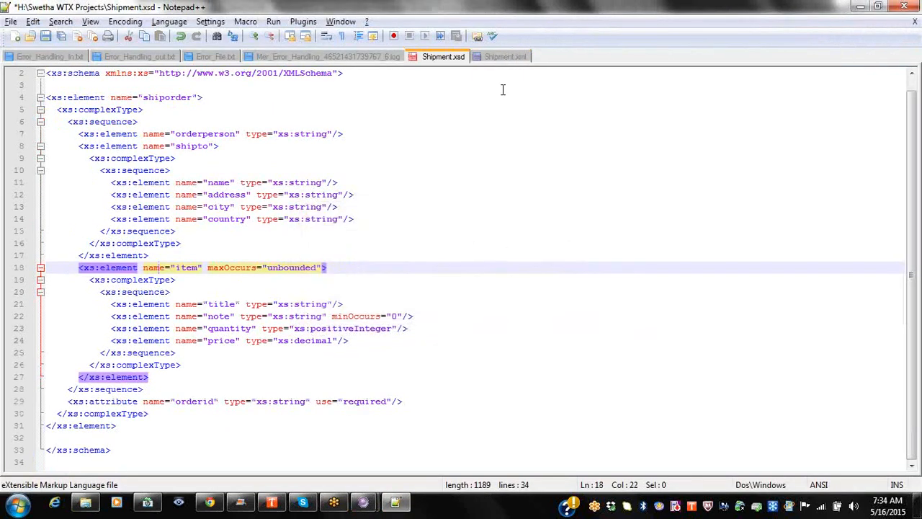
click(504, 57)
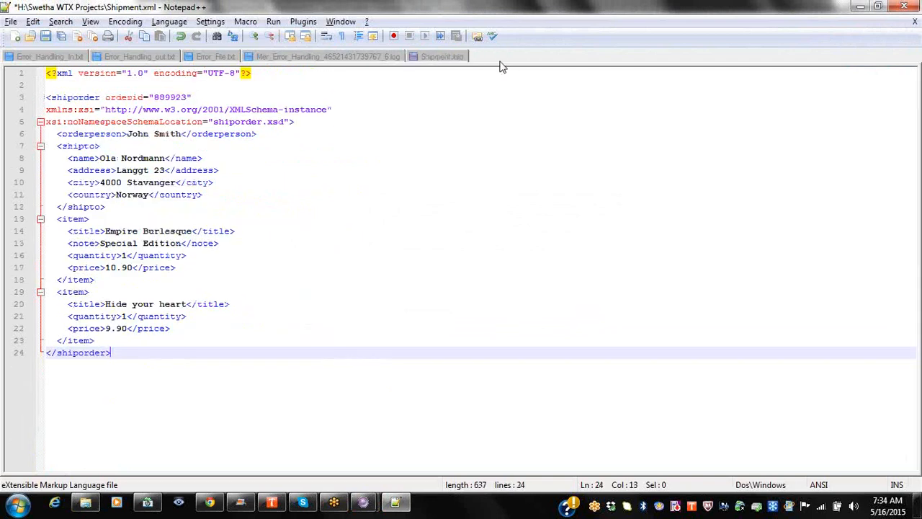
click(85, 101)
double_click(85, 100)
Step: Switch to WebSphere Transformation Extender Design Studio, expand AttrList under ElemDecl shiporder Element, and compare it with Shipment.xml in Notepad++
key(alt+Tab)
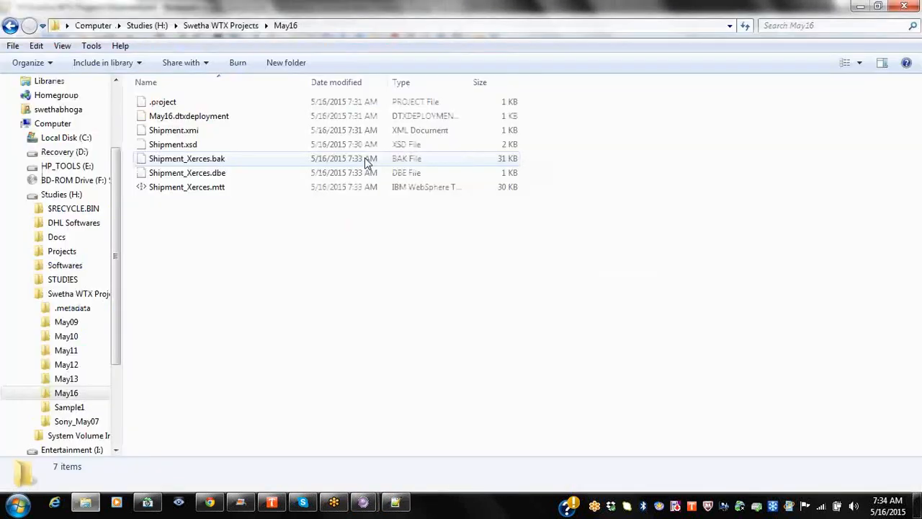
mouse_move(364, 503)
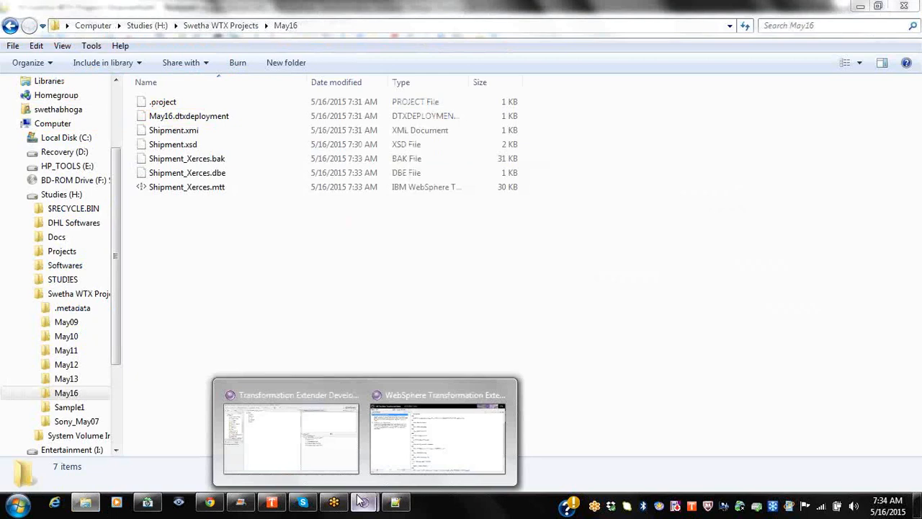
click(314, 429)
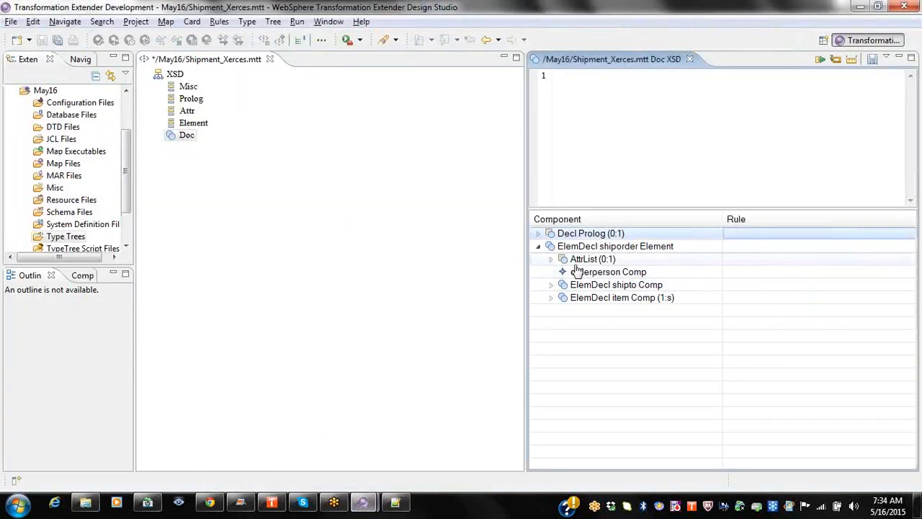
click(552, 260)
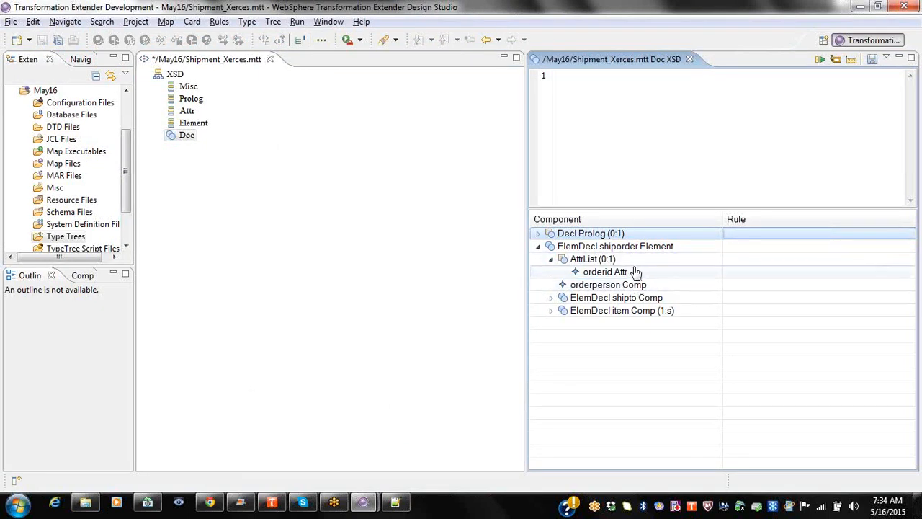
key(alt+Tab)
key(alt+Tab)
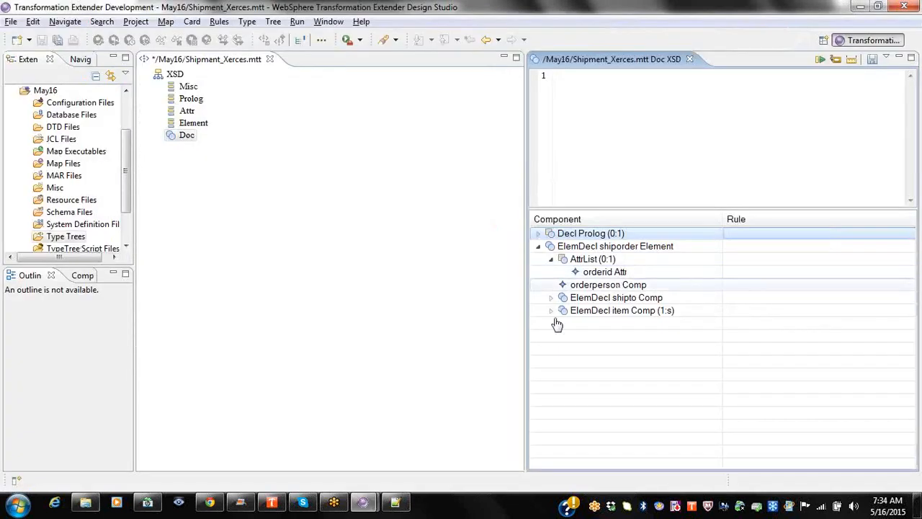
click(394, 502)
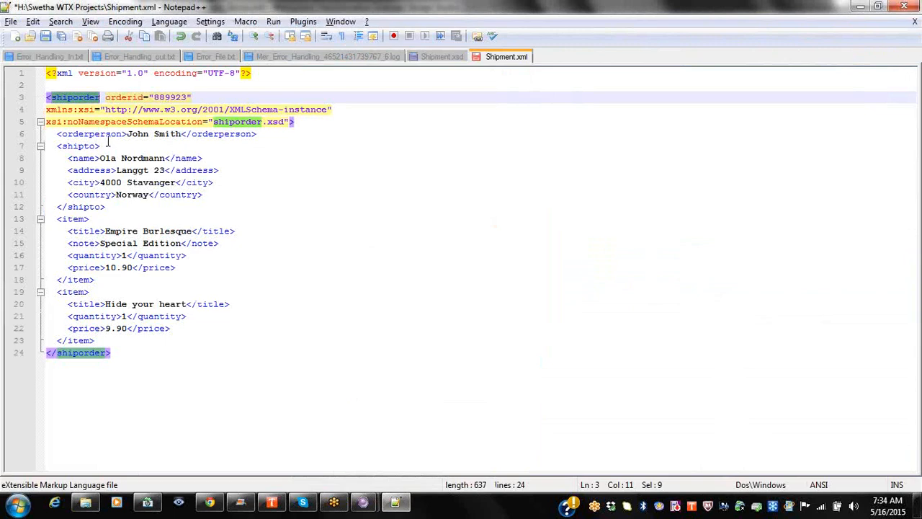
key(alt+Tab)
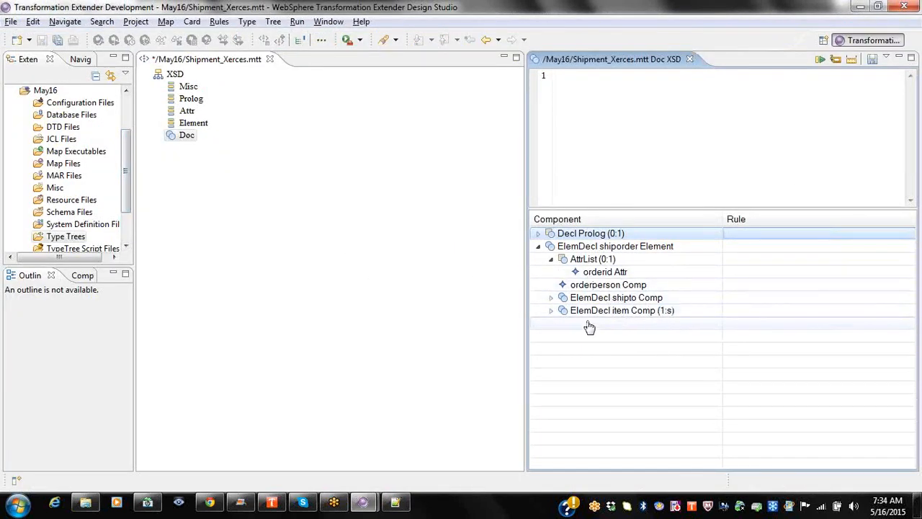
Step: Expand the ElemDecl shipto and ElemDecl item components and compare their children with the matching elements in Shipment.xml
click(551, 300)
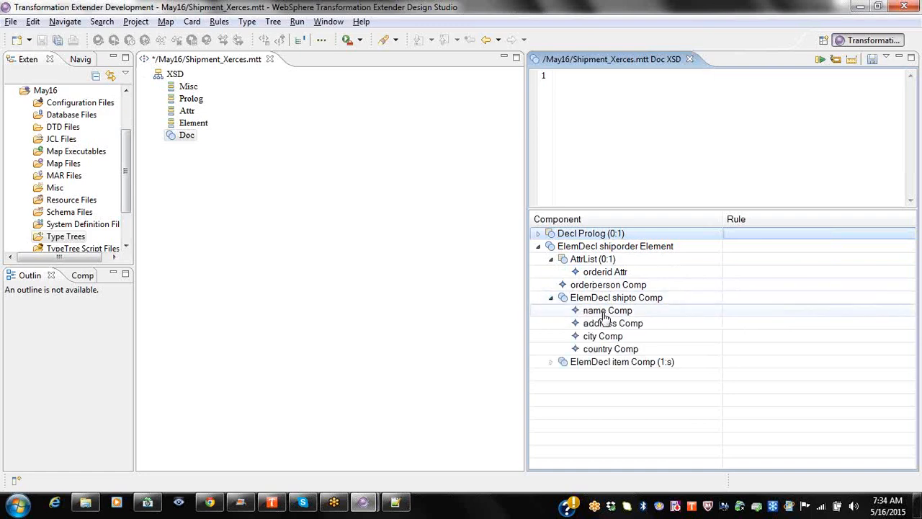
key(alt+Tab)
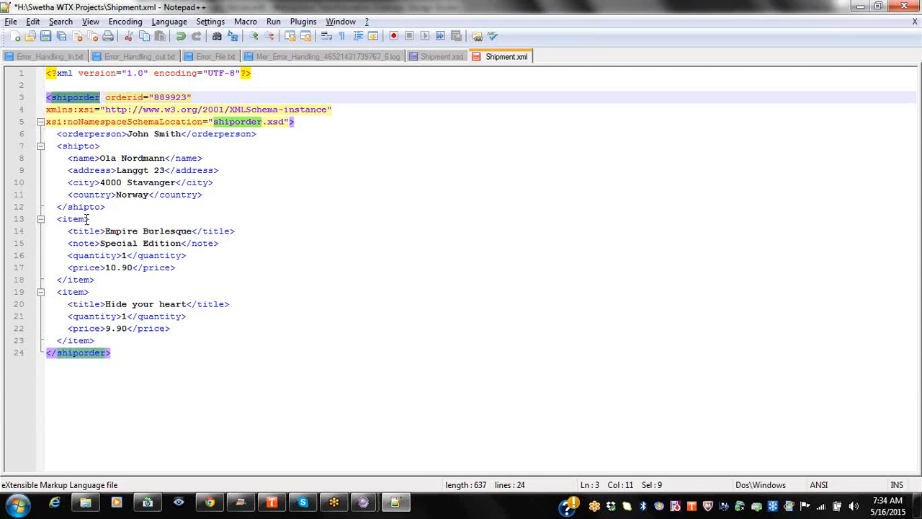
key(alt+Tab)
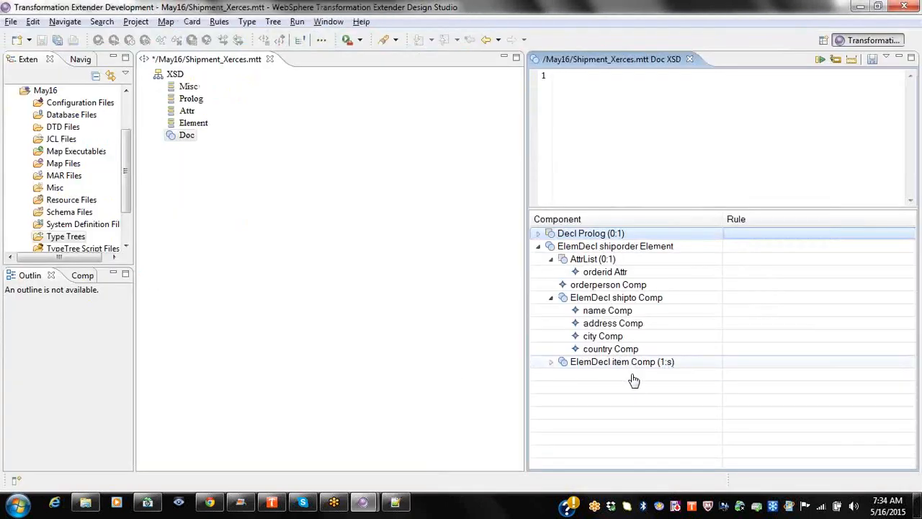
click(551, 363)
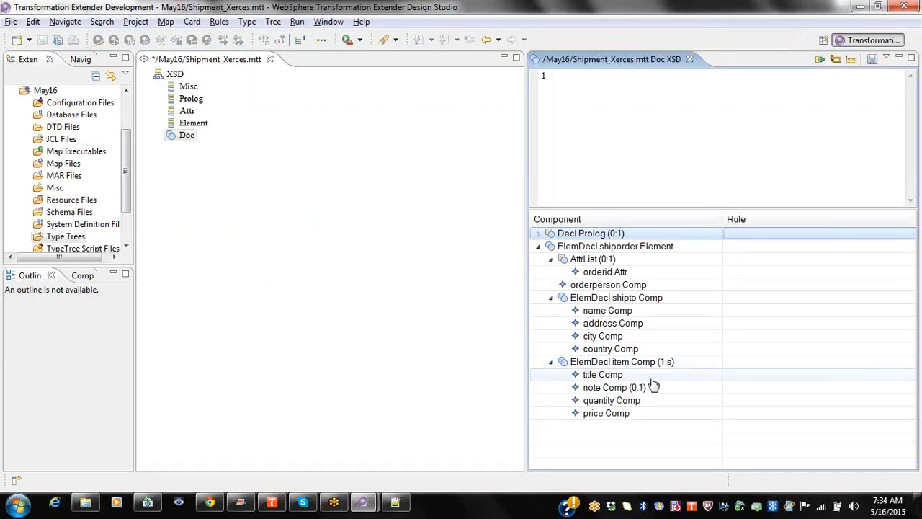
key(alt+Tab)
key(alt+Tab)
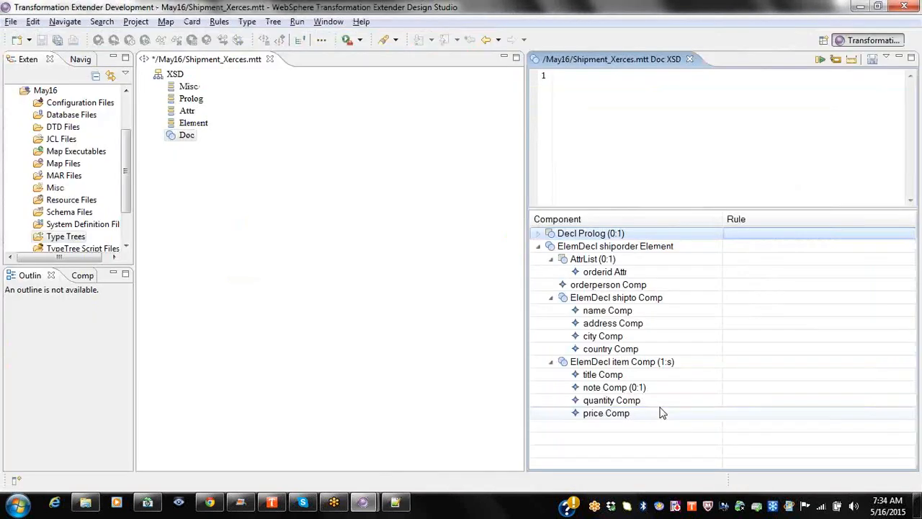
Step: View the properties of the country component, expand all of its Validate As settings, and close the properties
click(614, 350)
right_click(613, 348)
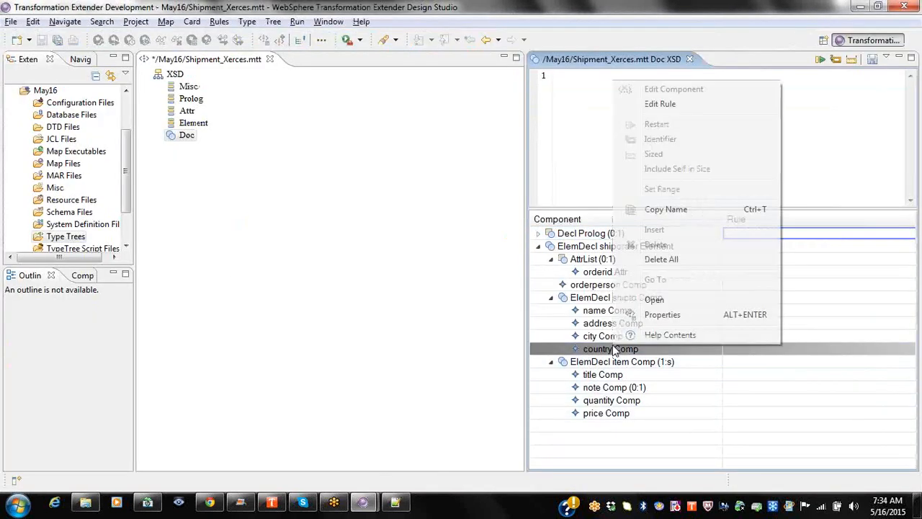
click(663, 317)
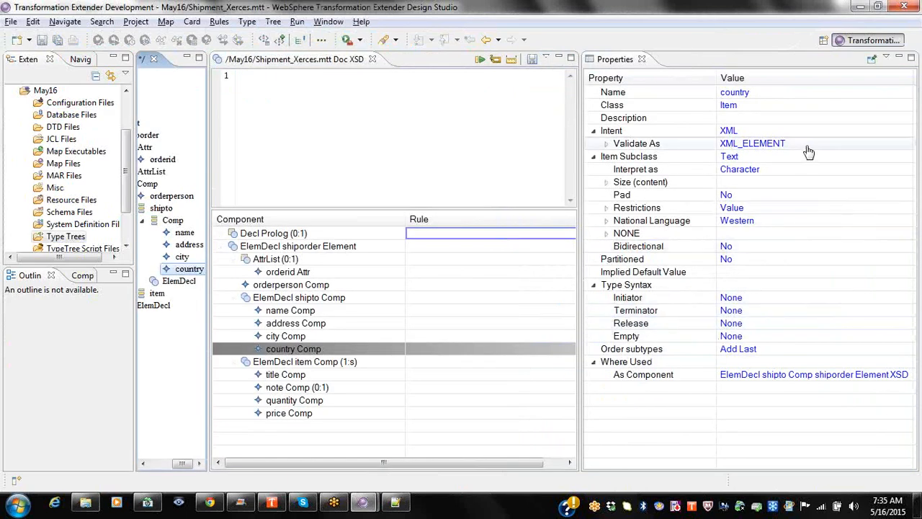
right_click(696, 148)
click(750, 150)
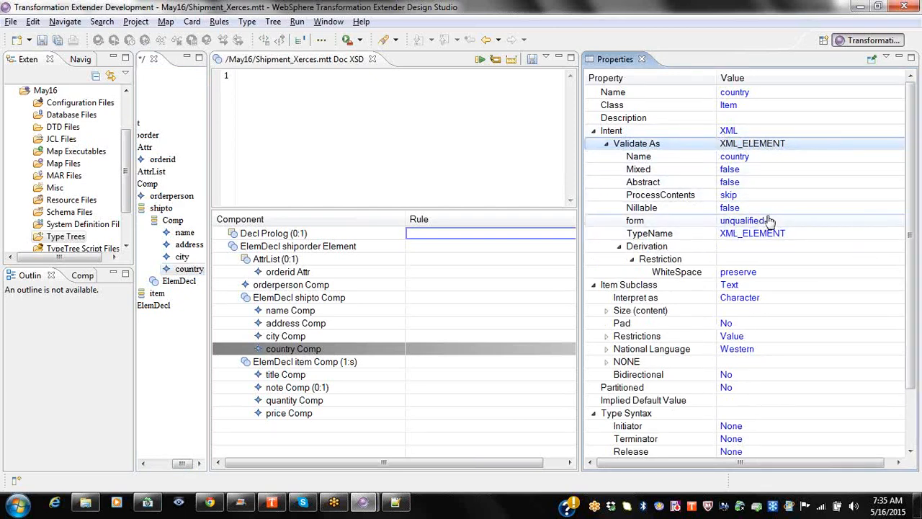
click(302, 297)
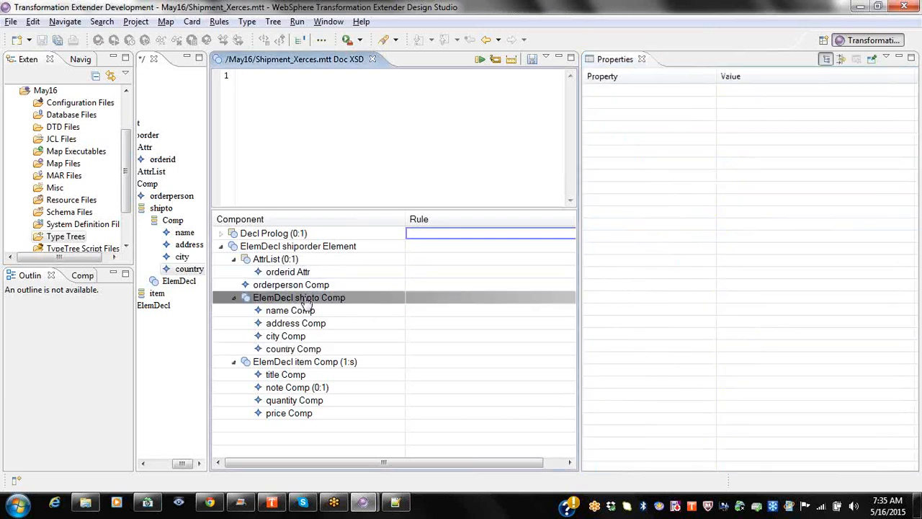
click(642, 59)
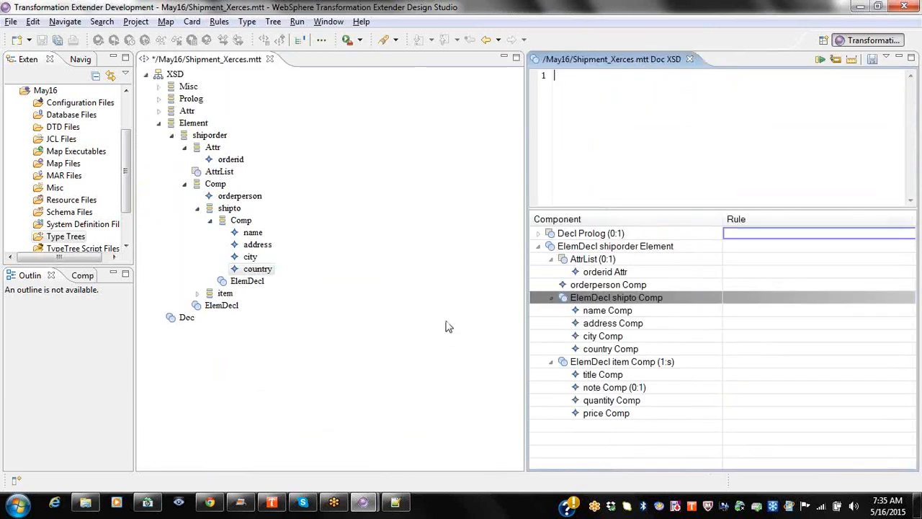
Step: Collapse ElemDecl shipto Comp, view its properties, and expand all of its Validate As settings
click(552, 298)
right_click(588, 287)
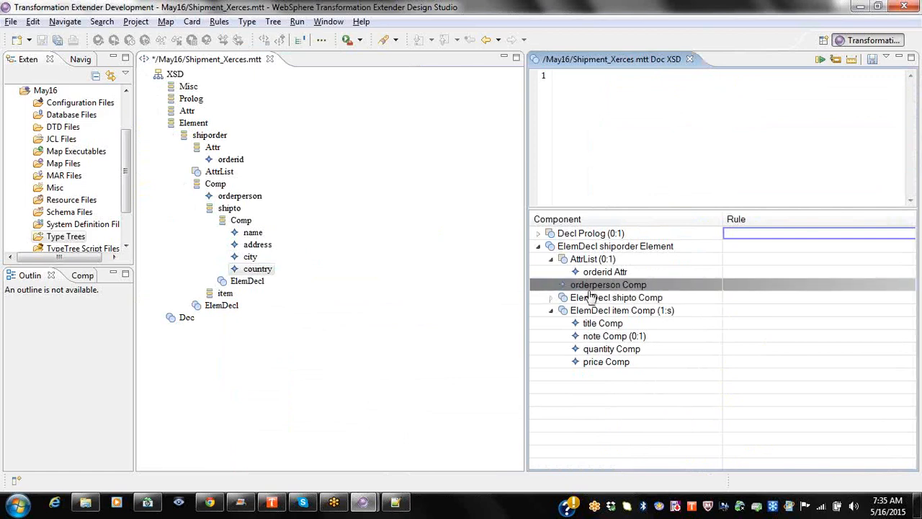
click(572, 297)
right_click(572, 300)
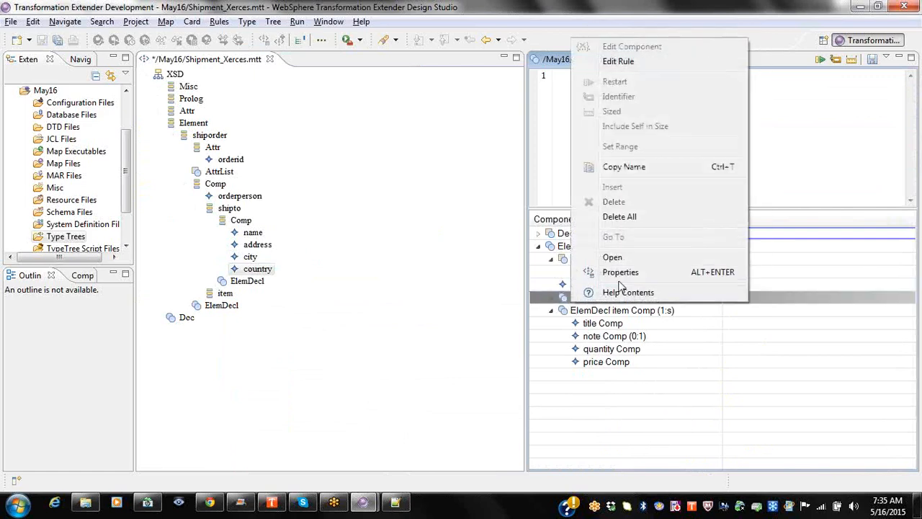
click(620, 272)
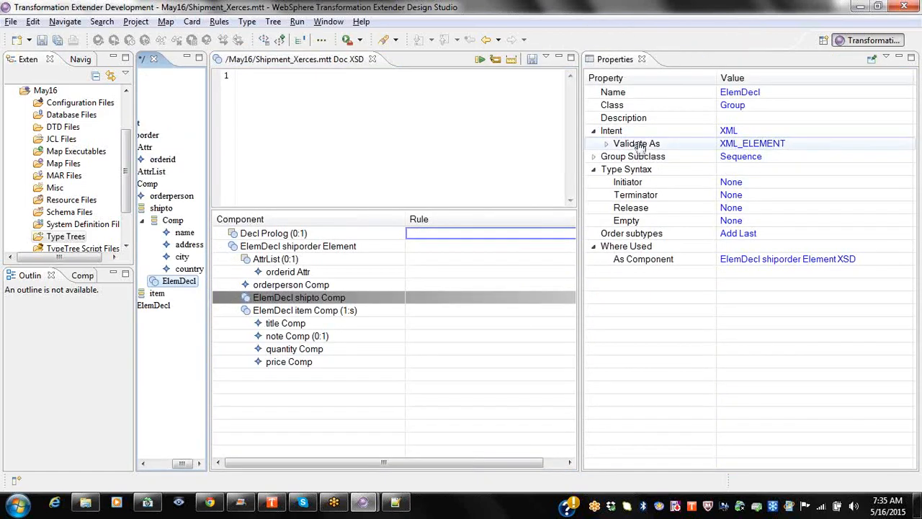
double_click(638, 144)
right_click(638, 144)
click(659, 148)
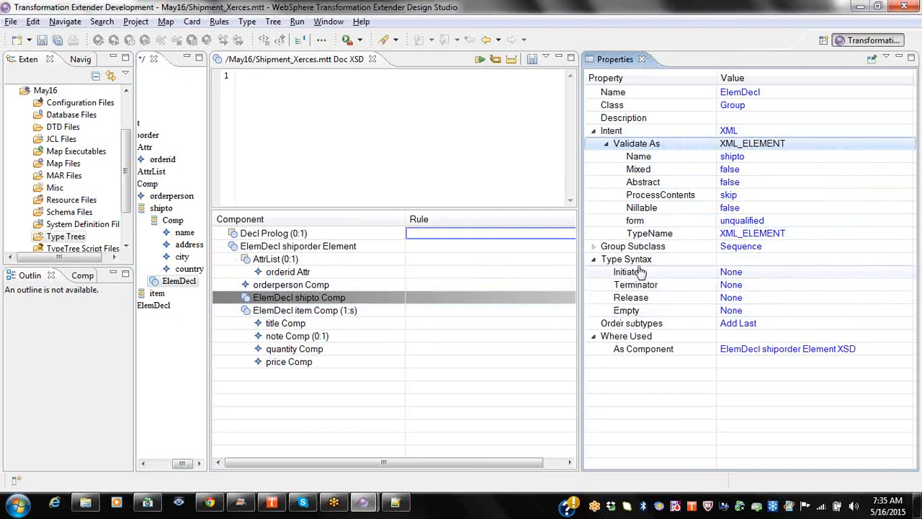
Step: Expand all Group Subclass subtypes of ElemDecl shipto to examine its format, and close the properties
double_click(633, 247)
right_click(633, 249)
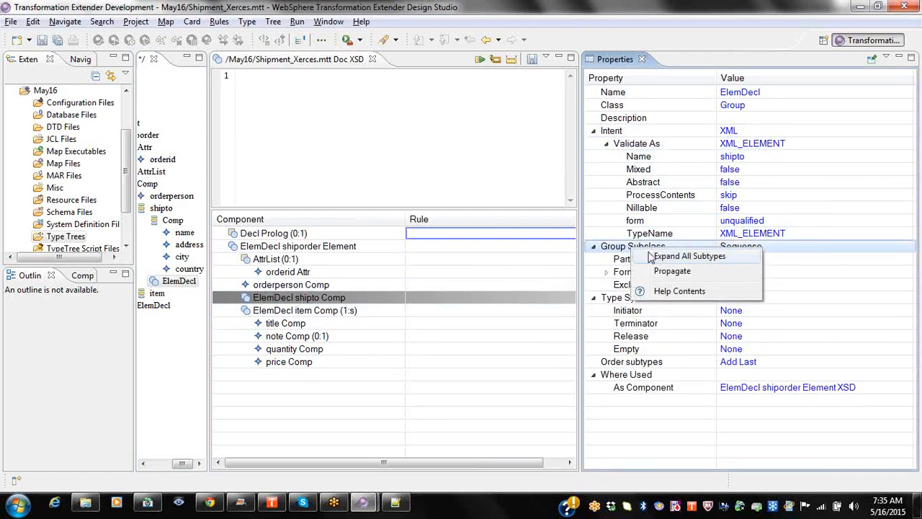
click(652, 256)
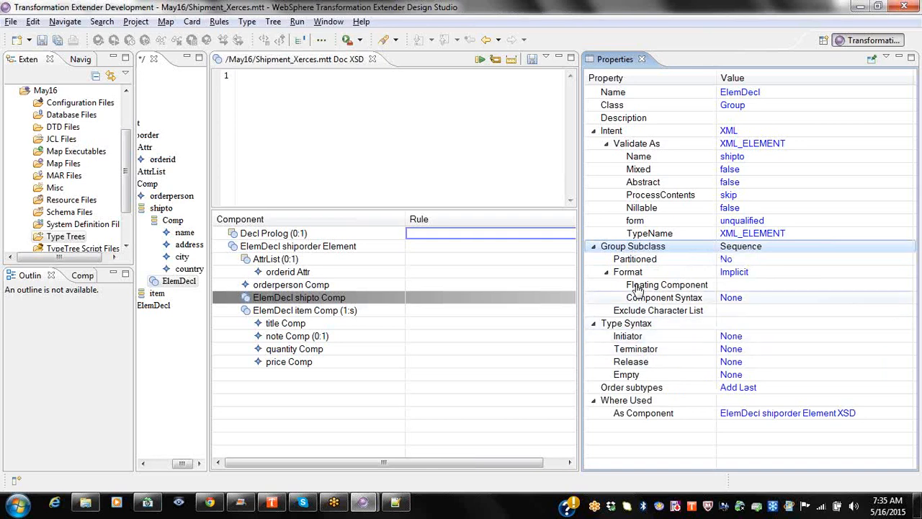
click(642, 60)
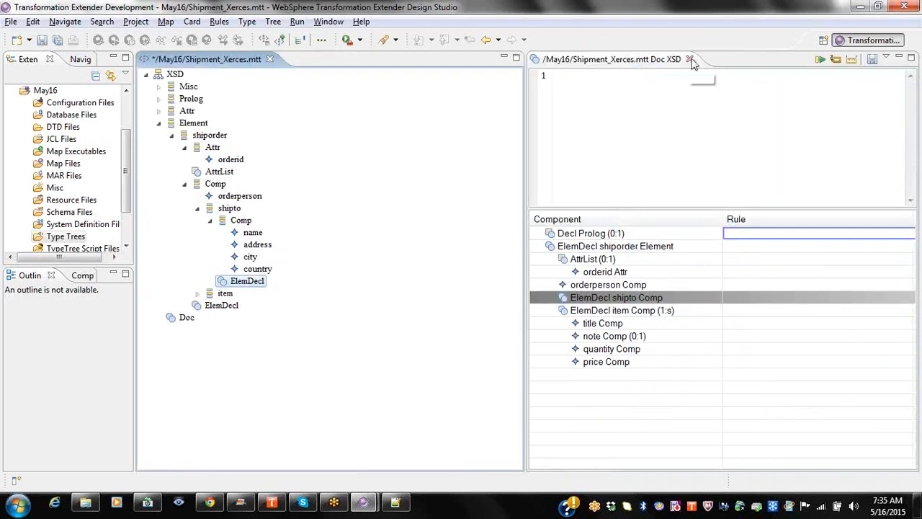
Step: View the properties of ElemDecl shiporder Element, and close both the properties and the Doc component view
click(77, 239)
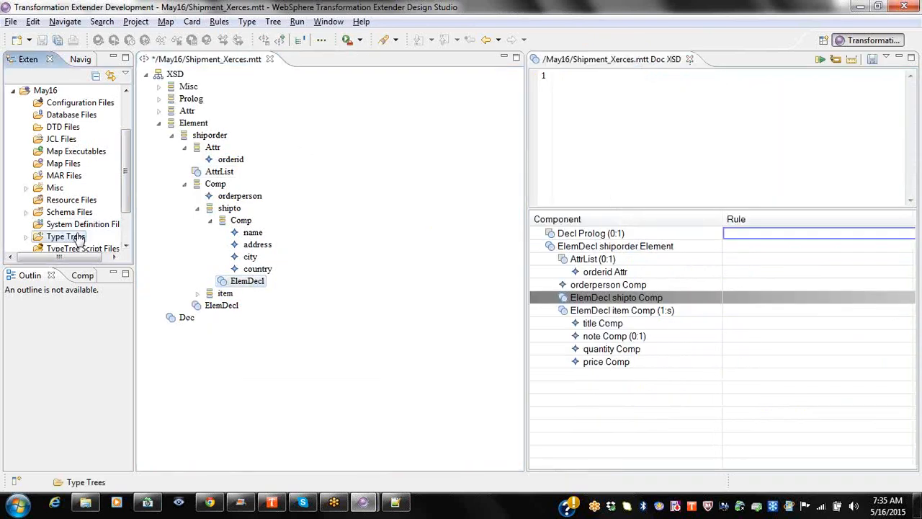
click(587, 248)
right_click(588, 247)
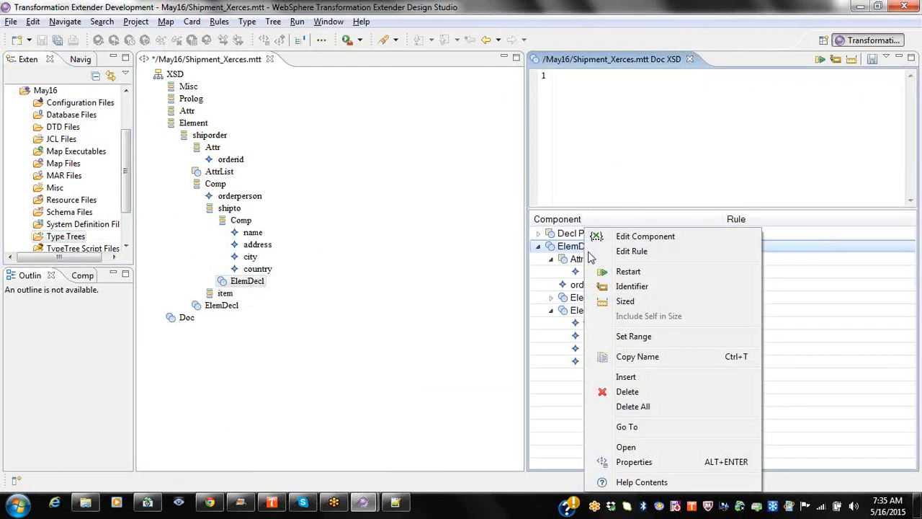
click(632, 462)
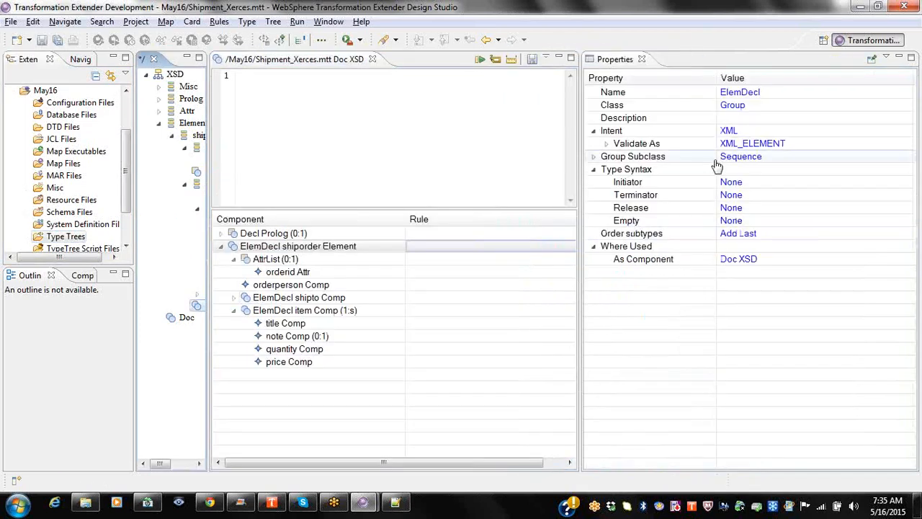
click(642, 59)
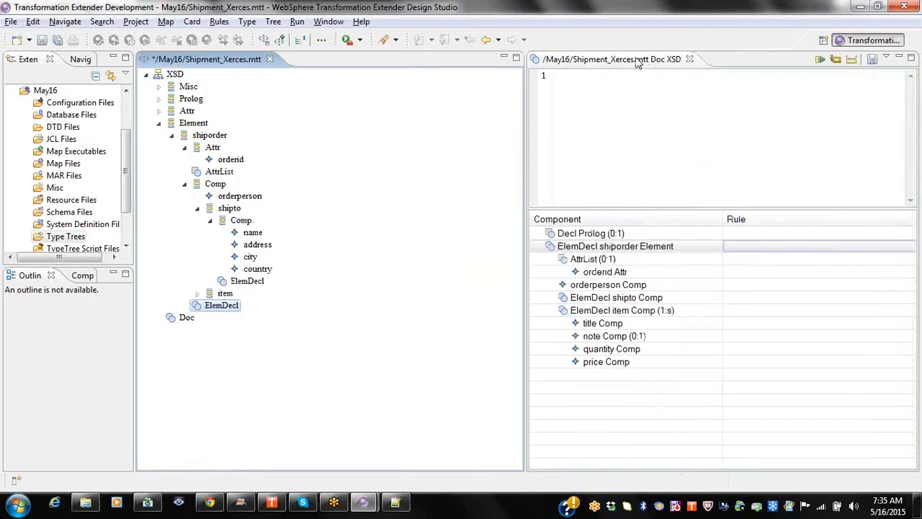
click(693, 59)
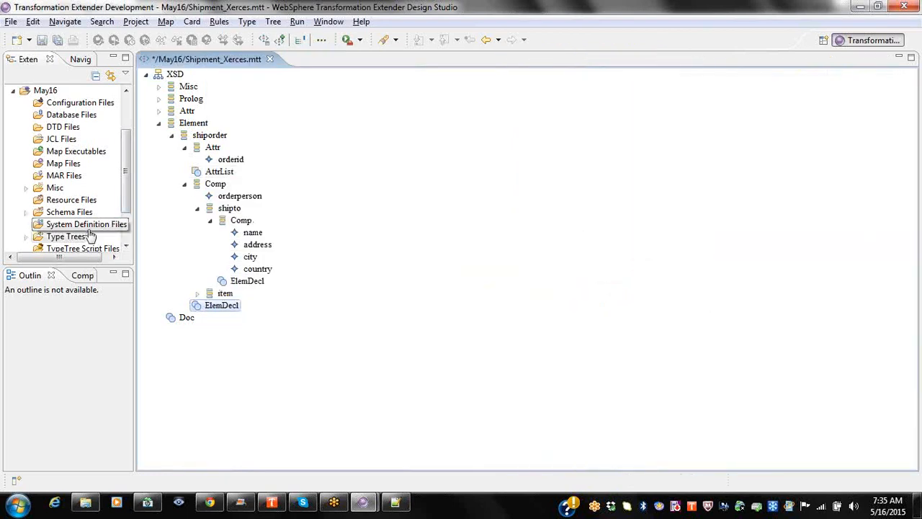
Step: Import Shipment.xsd as an XML Schema type tree with Classic validation into May16 as Shipment.mtt, and open the tree
click(65, 238)
right_click(64, 245)
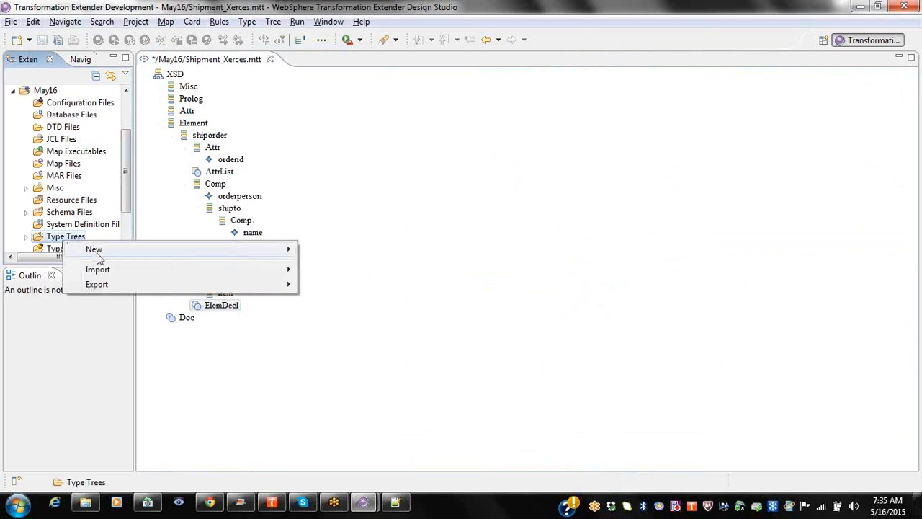
mouse_move(122, 272)
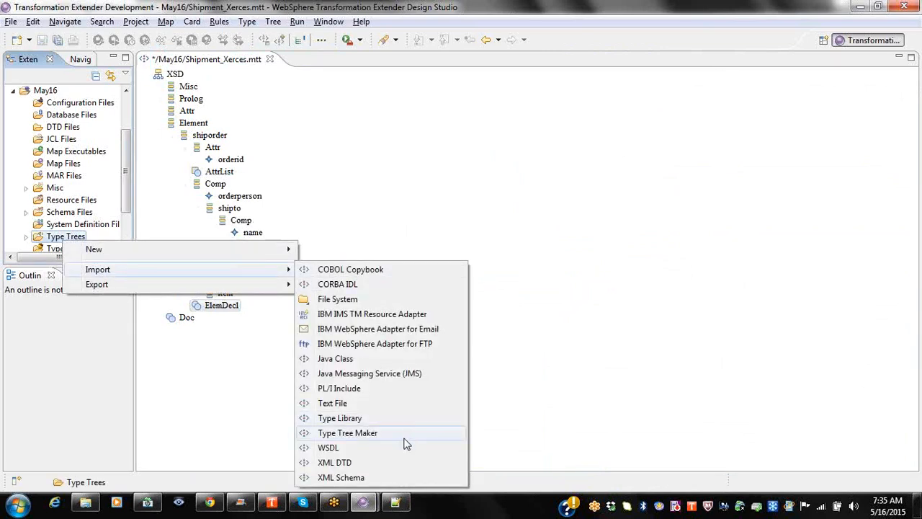
click(342, 477)
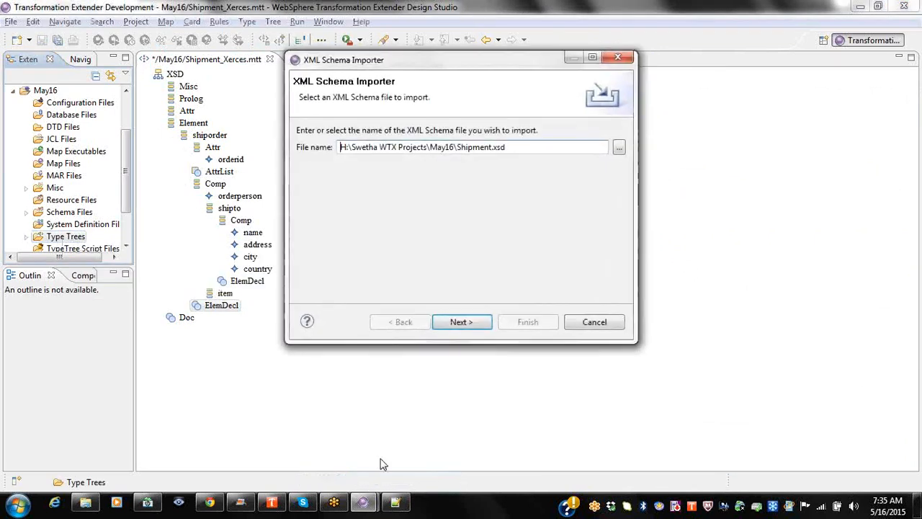
click(464, 322)
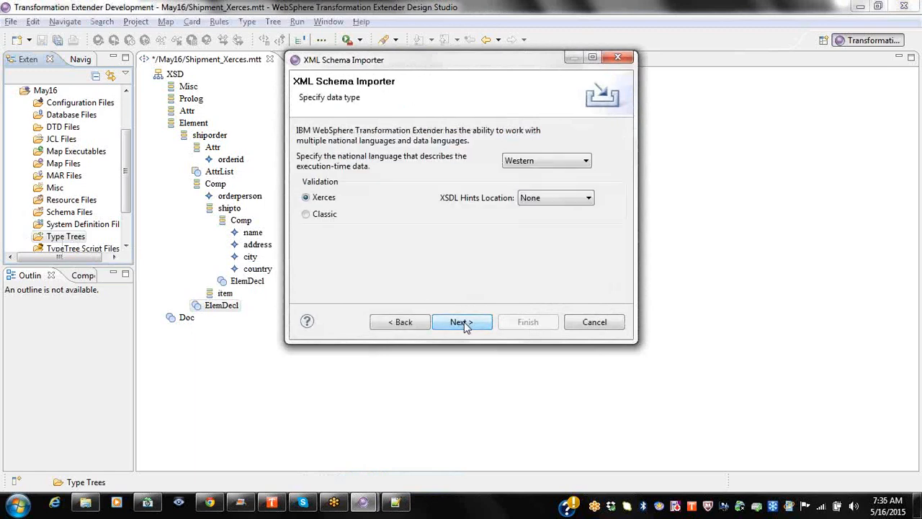
click(306, 214)
click(461, 322)
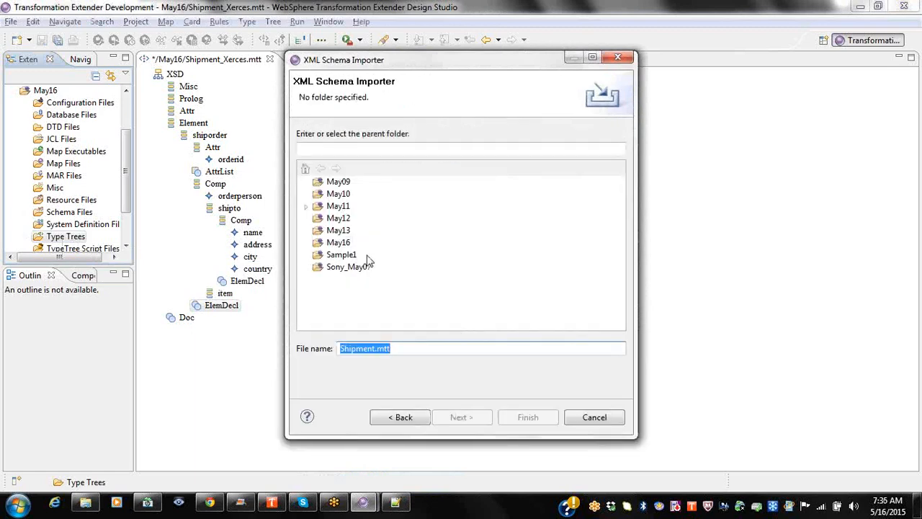
click(338, 243)
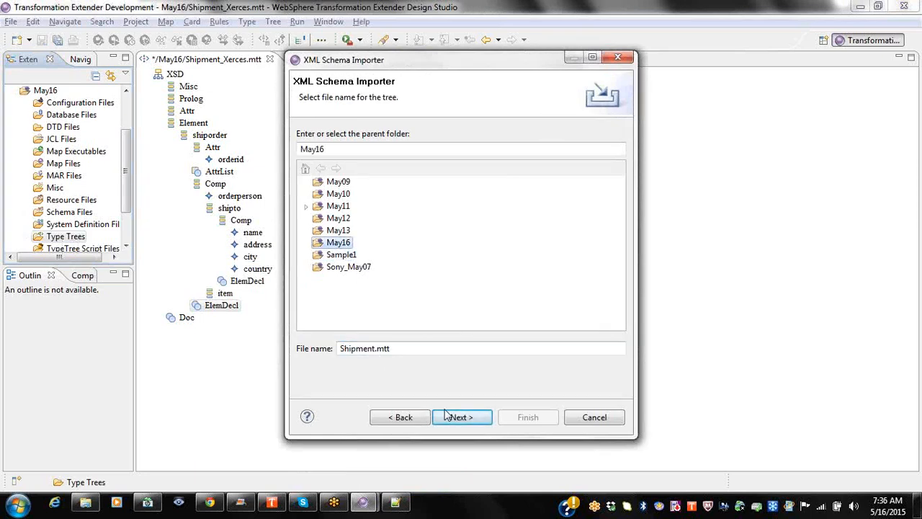
click(447, 416)
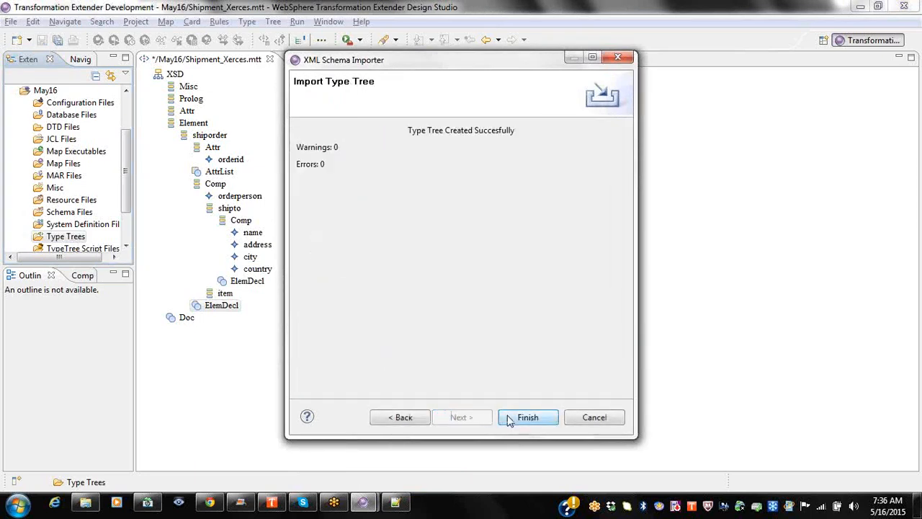
click(508, 418)
click(511, 265)
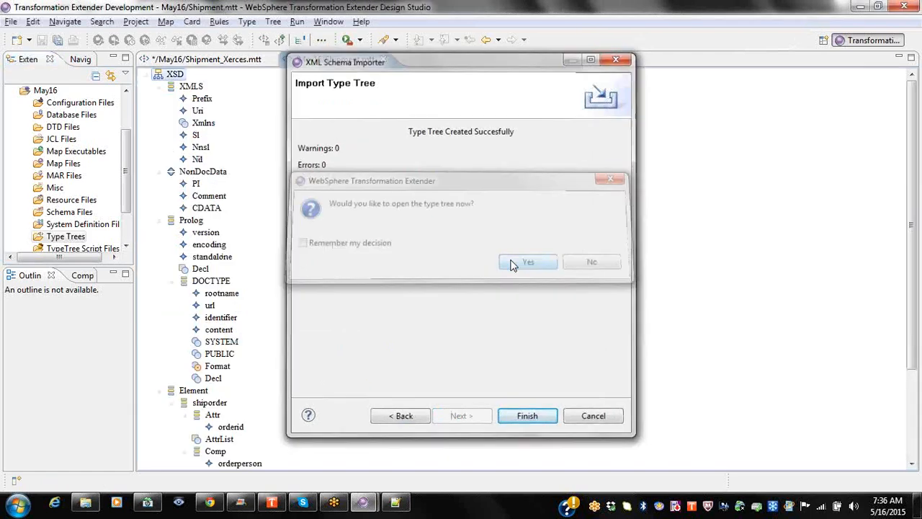
Step: Run the Structure and Logic analysis on Shipment.mtt twice, closing the analysis results after each run
click(272, 23)
mouse_move(301, 78)
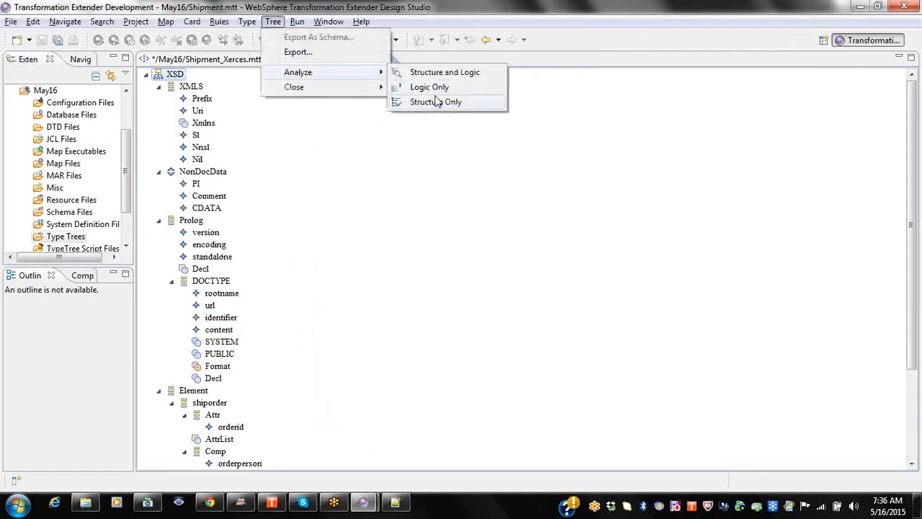
click(439, 72)
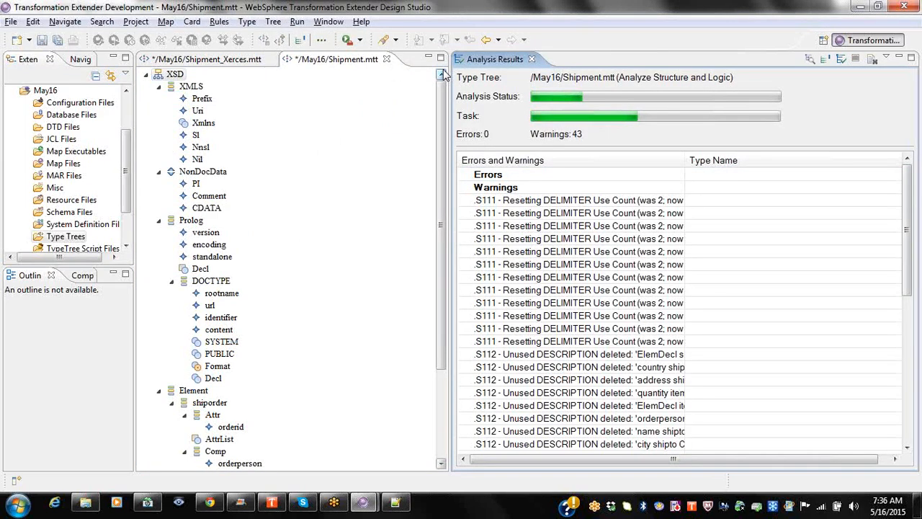
click(532, 59)
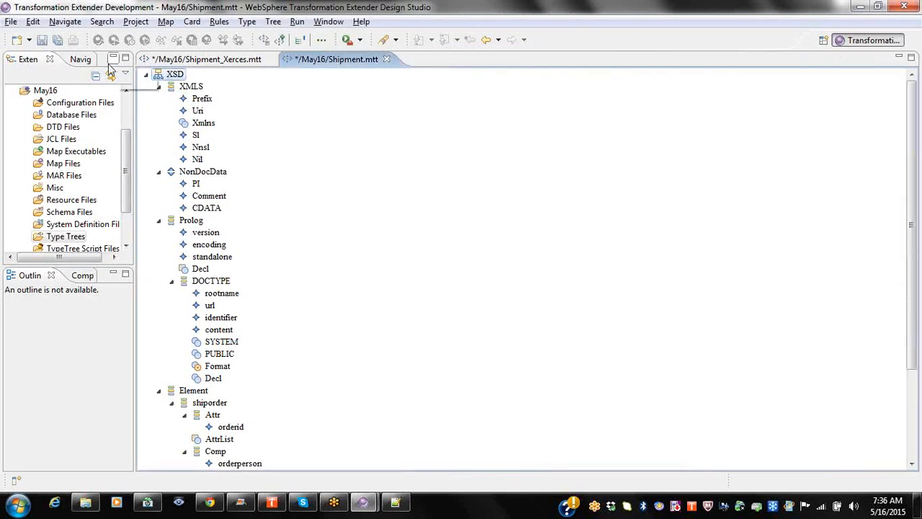
click(274, 21)
mouse_move(317, 74)
click(425, 72)
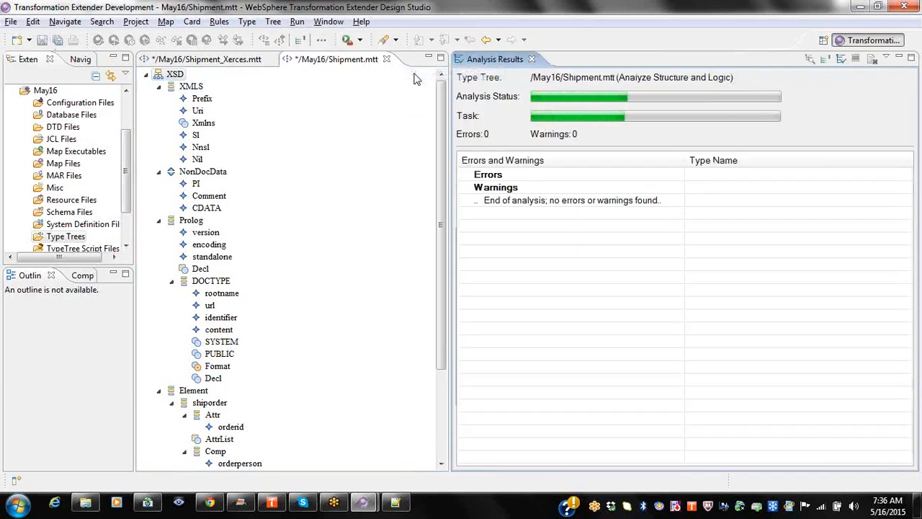
click(532, 59)
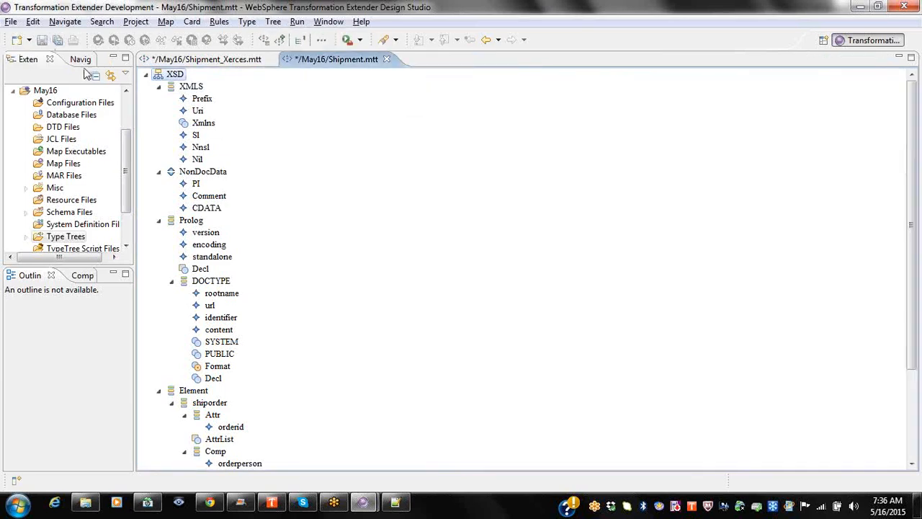
Step: Collapse the XMLS, NonDocData, Prolog and Element categories, and open the Doc group's component view
click(159, 86)
click(160, 99)
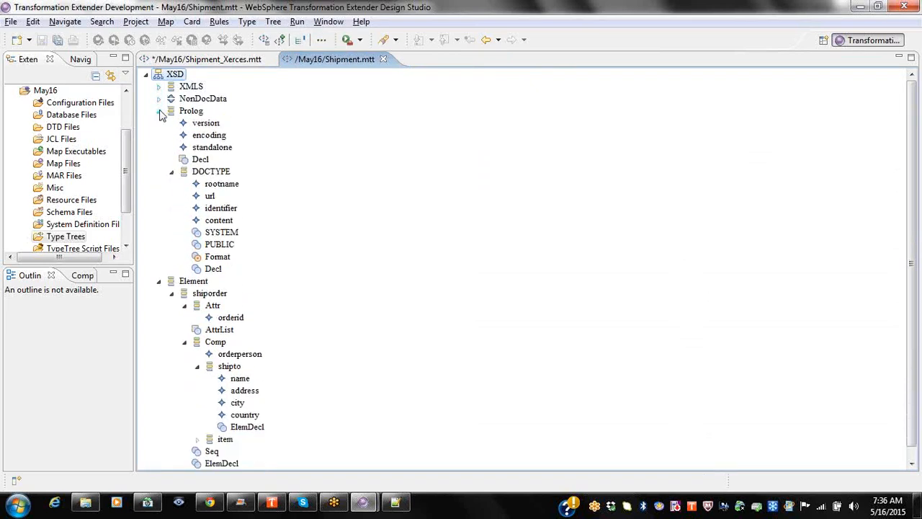
click(159, 111)
click(160, 123)
double_click(177, 138)
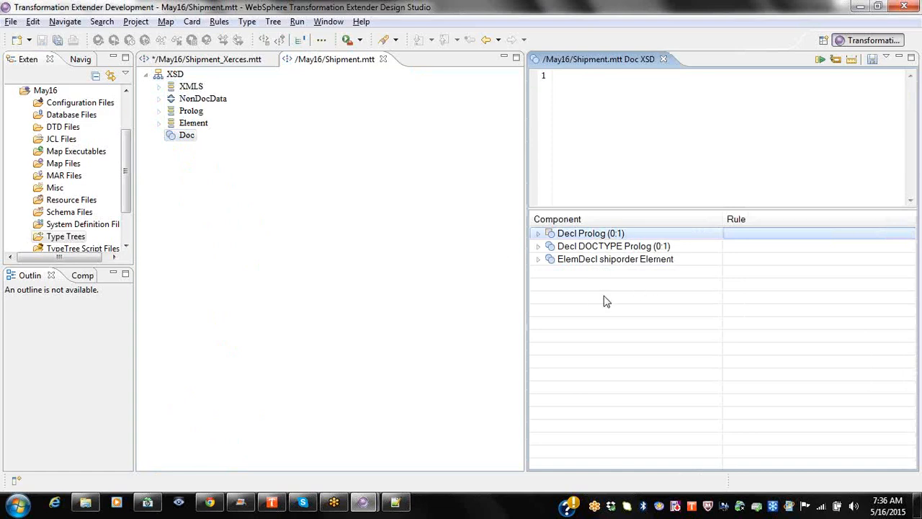
Step: Expand ElemDecl shiporder Element, its Seq group and ElemDecl shipto Comp, widening the Component column
click(539, 259)
click(552, 286)
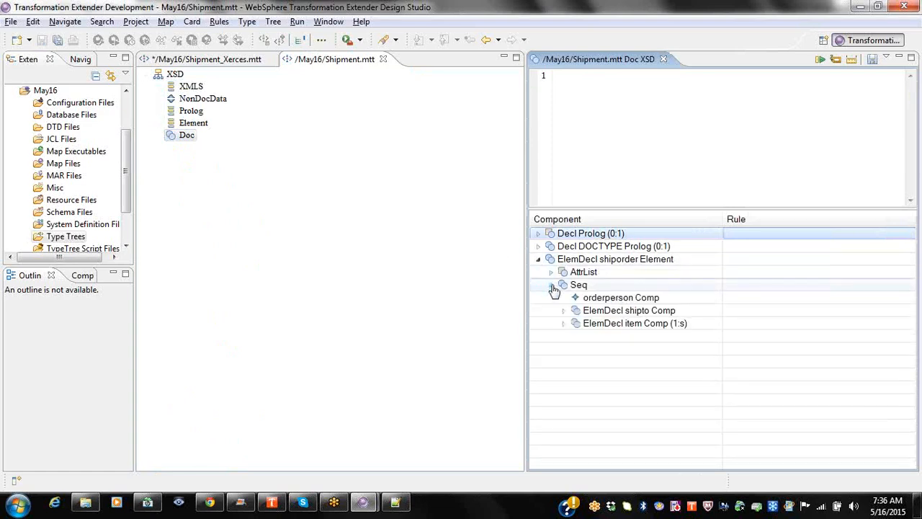
drag(725, 217, 774, 215)
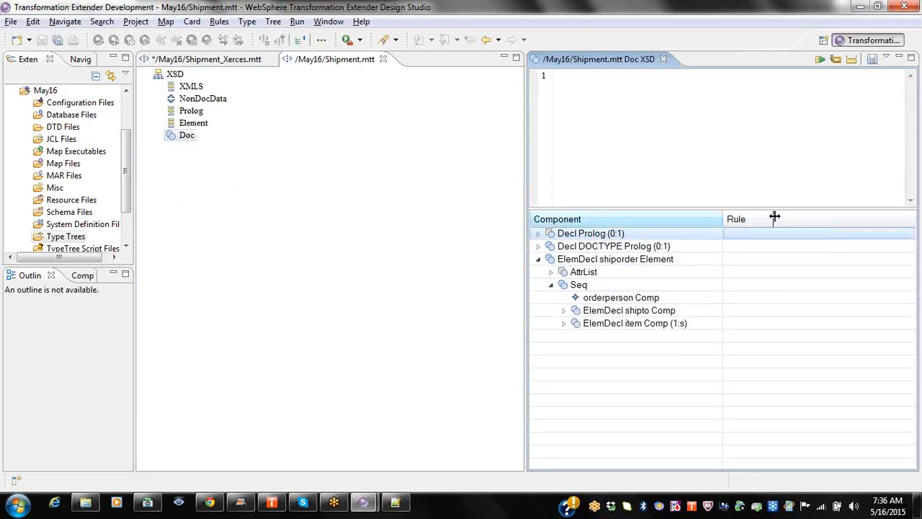
click(567, 312)
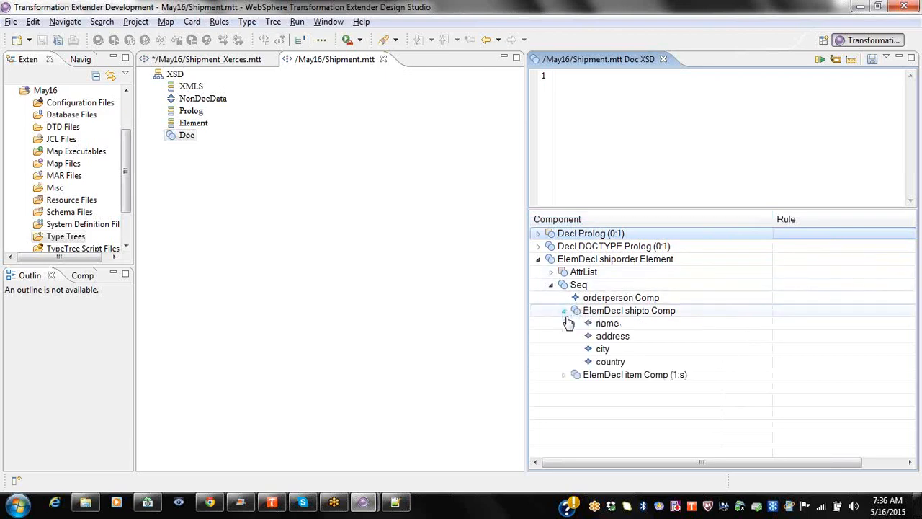
Step: View the properties of the name component under ElemDecl shipto Comp, and check the available Item Subclass options
click(597, 327)
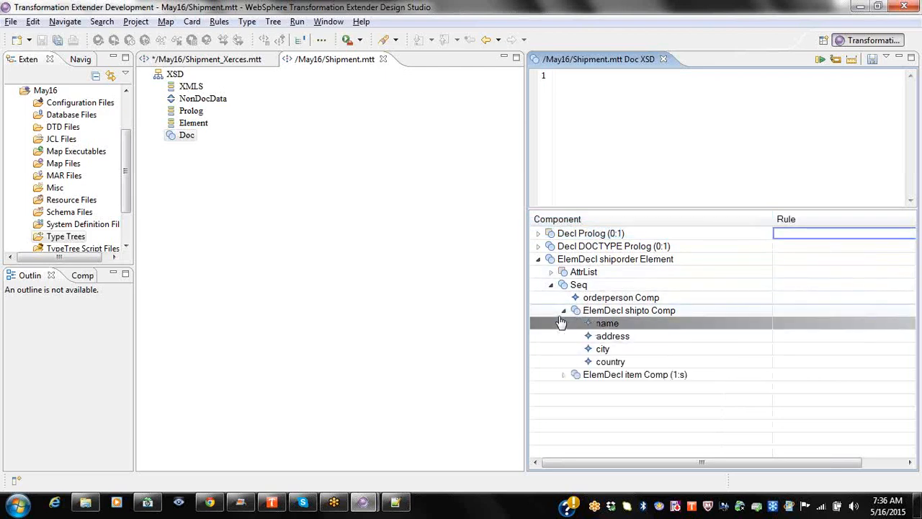
right_click(605, 328)
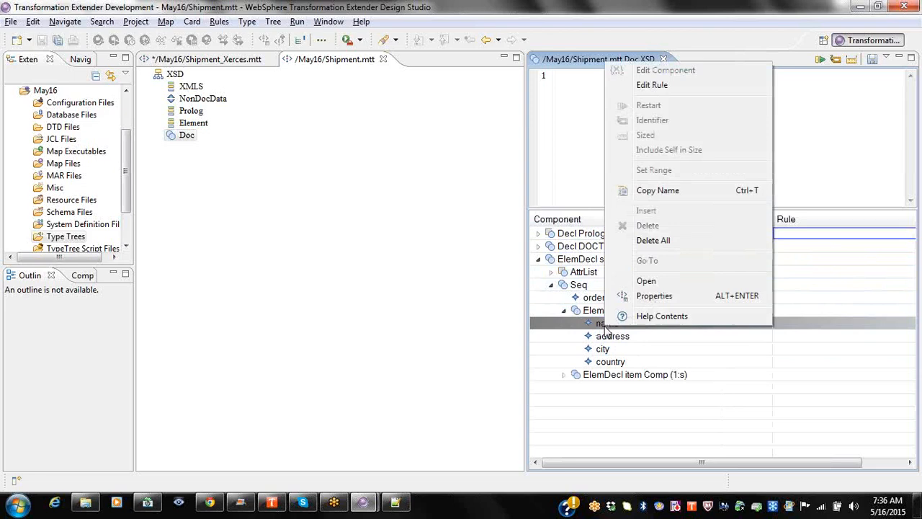
click(645, 297)
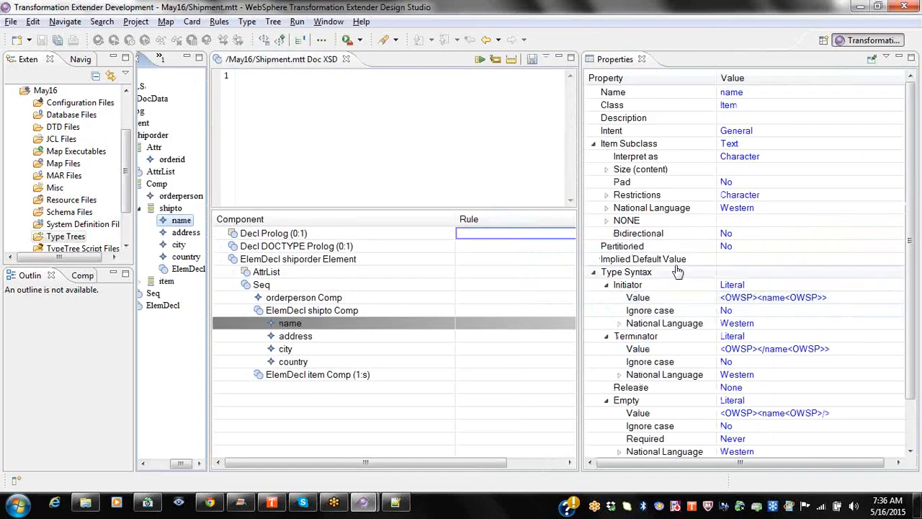
click(913, 200)
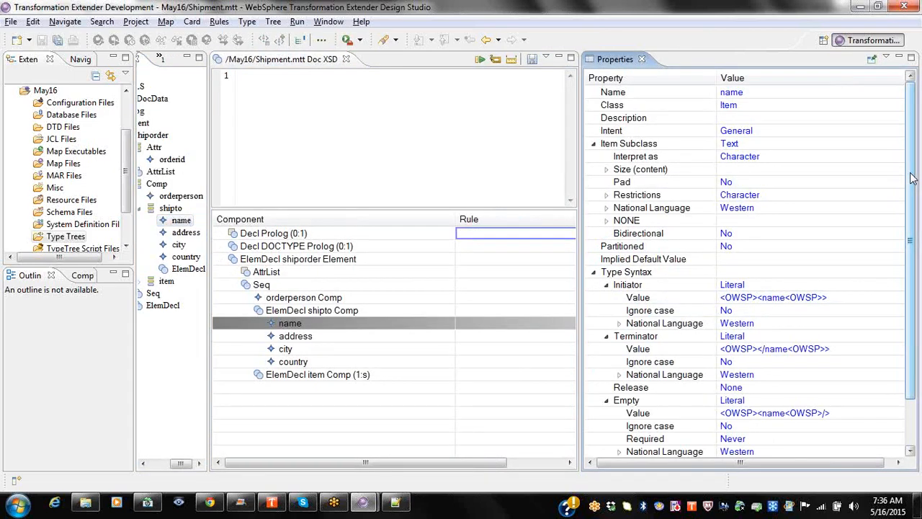
click(743, 133)
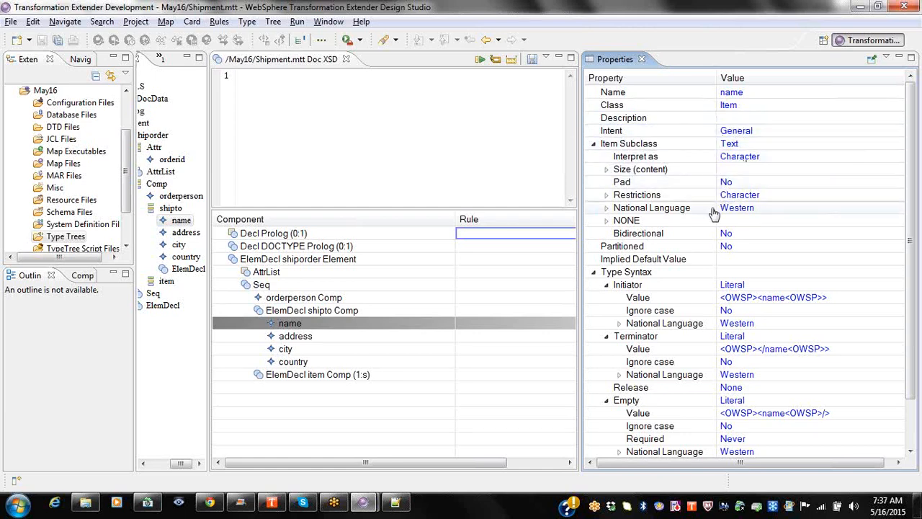
click(751, 146)
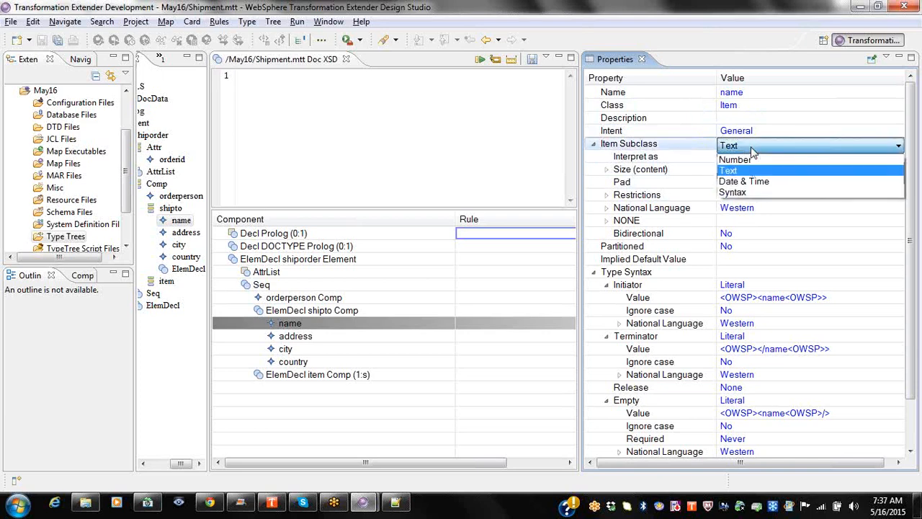
click(750, 146)
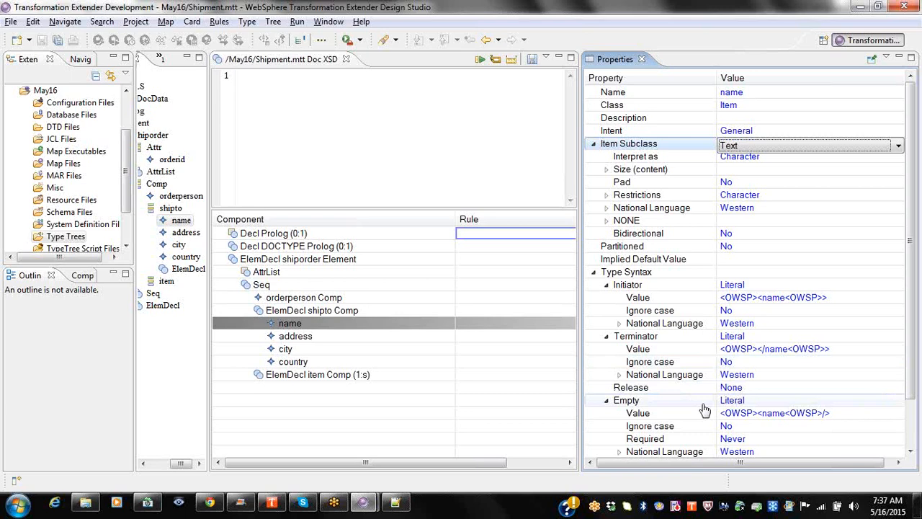
Step: Switch to Notepad++ and write the start of an empty-element tag, <name/, in a new document
click(395, 502)
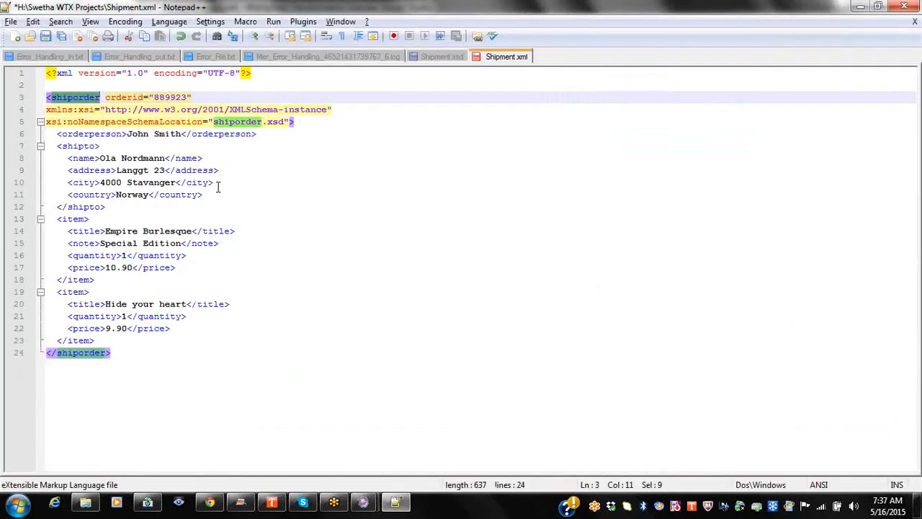
click(15, 36)
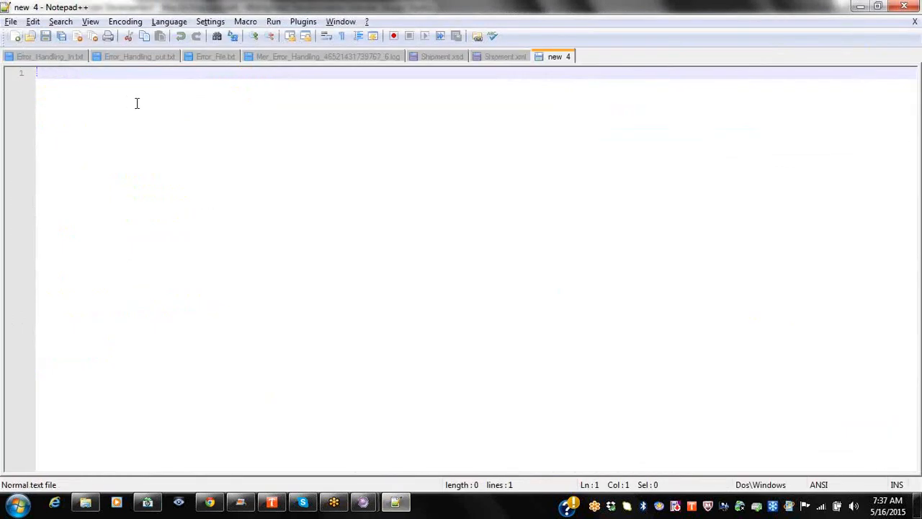
text(<name)
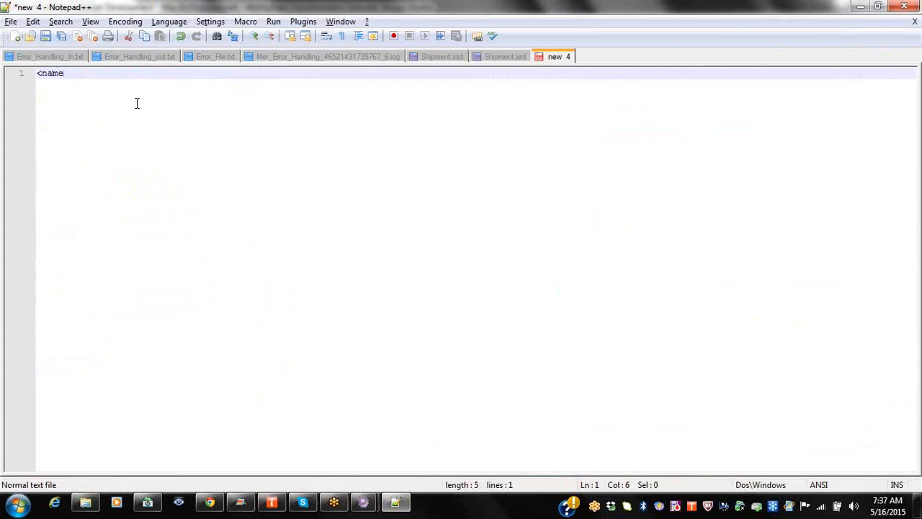
text(><name)
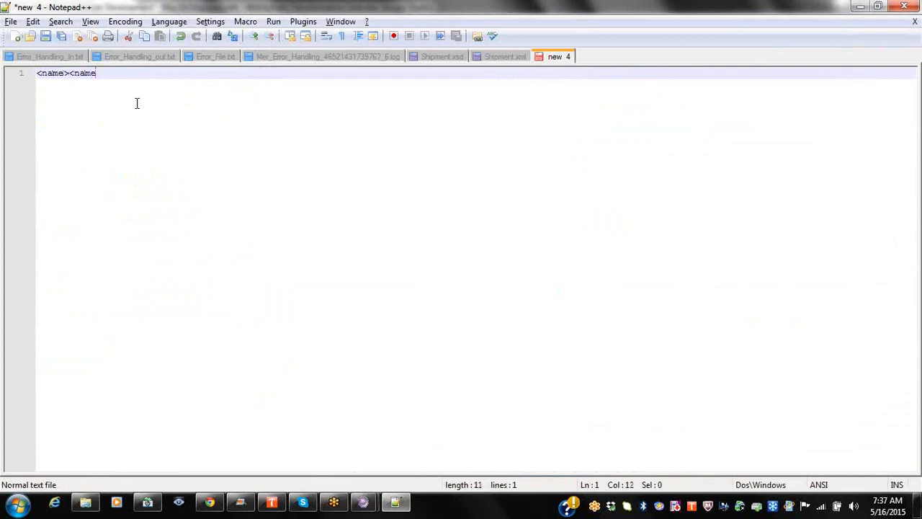
key(BackSpace)
key(BackSpace)
key(BackSpace)
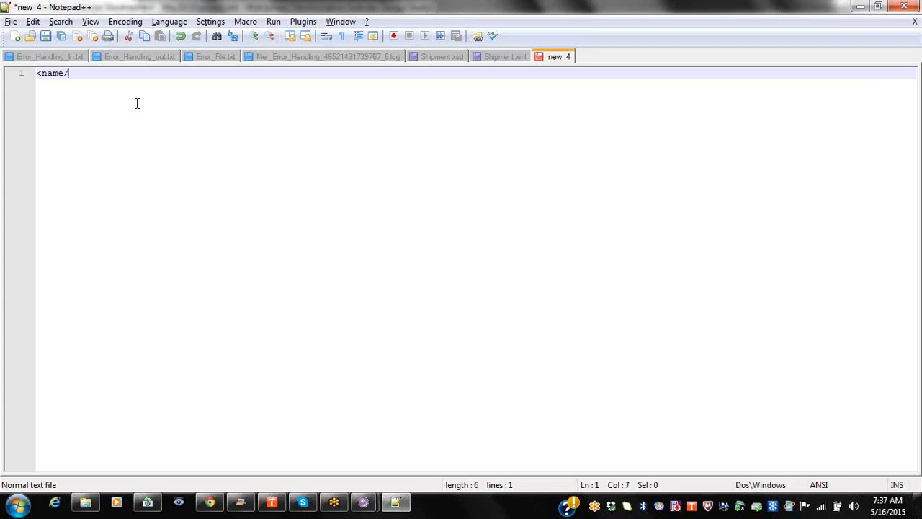
Step: Return to Design Studio, close the open properties, and view those of the name item under shipto Comp in Shipment_Xerces.mtt
key(alt+Tab)
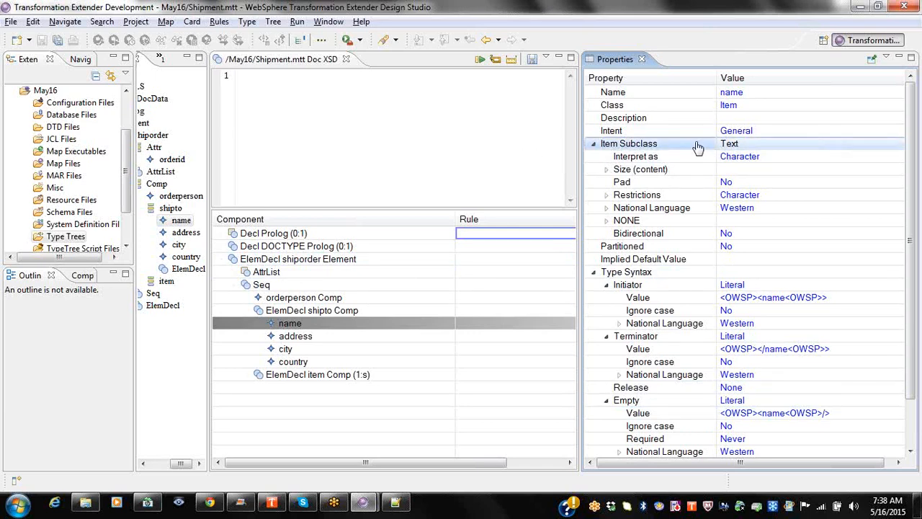
click(642, 60)
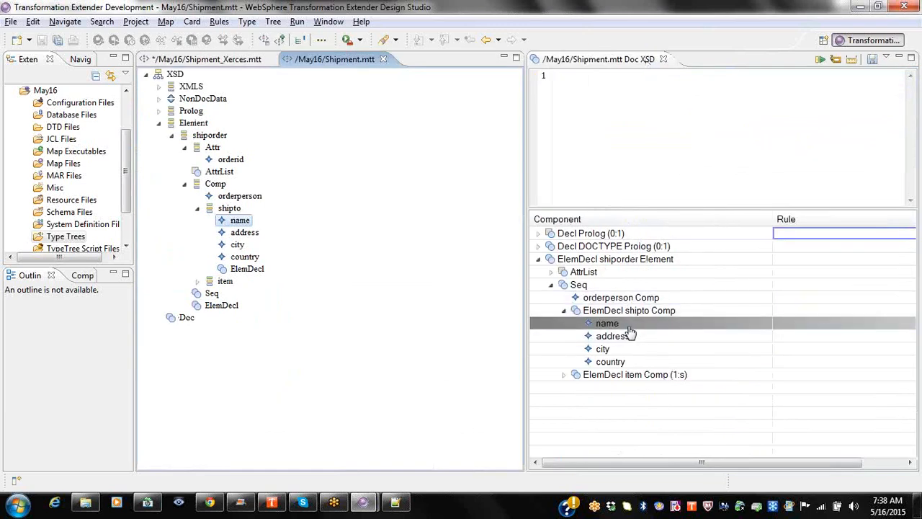
click(244, 61)
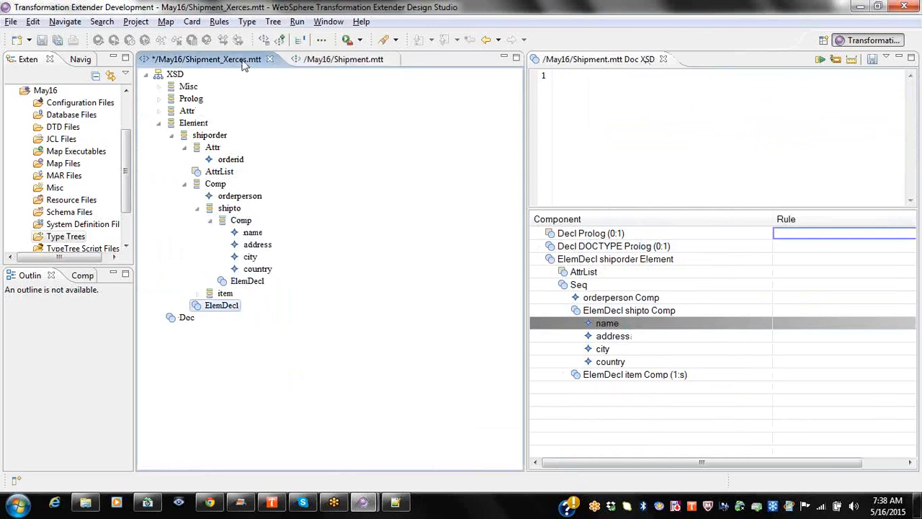
right_click(252, 235)
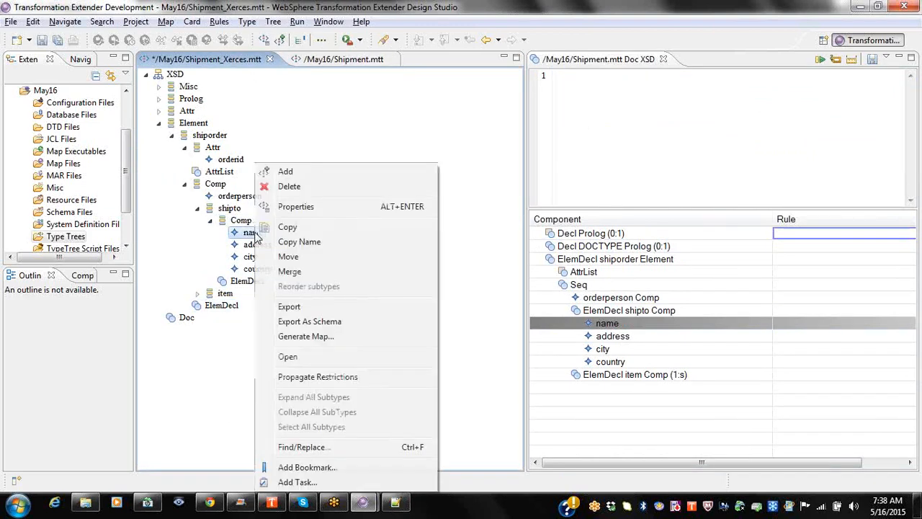
click(328, 207)
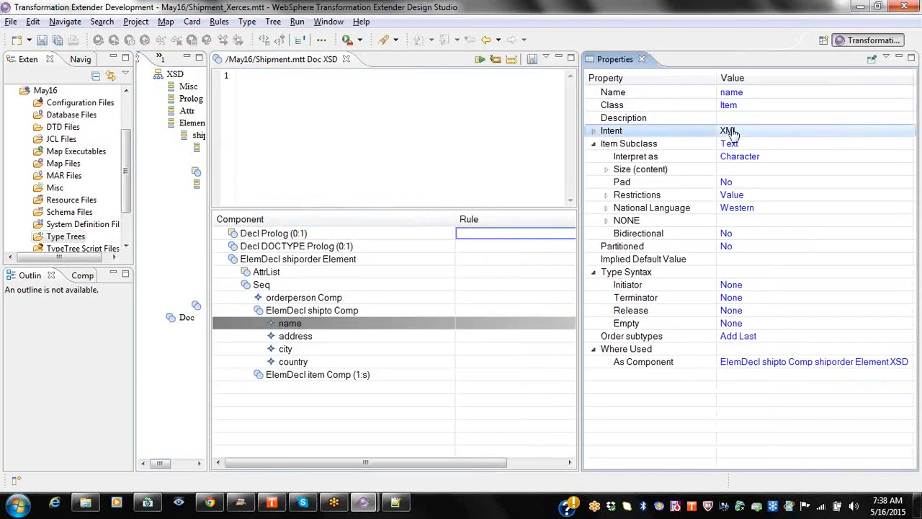
Step: Check the name item's Item Subclass options and its Intent and Validate As details, and close the properties and the Doc component view
click(752, 144)
click(753, 144)
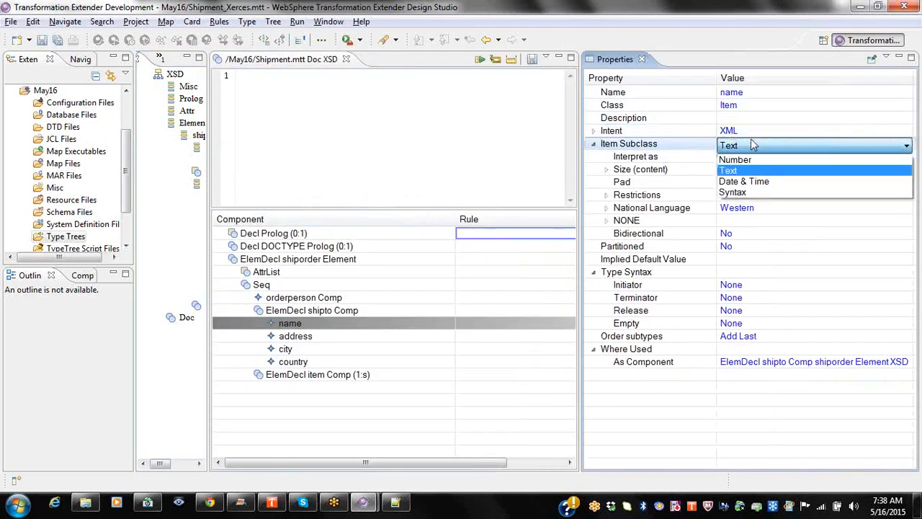
click(752, 145)
click(593, 130)
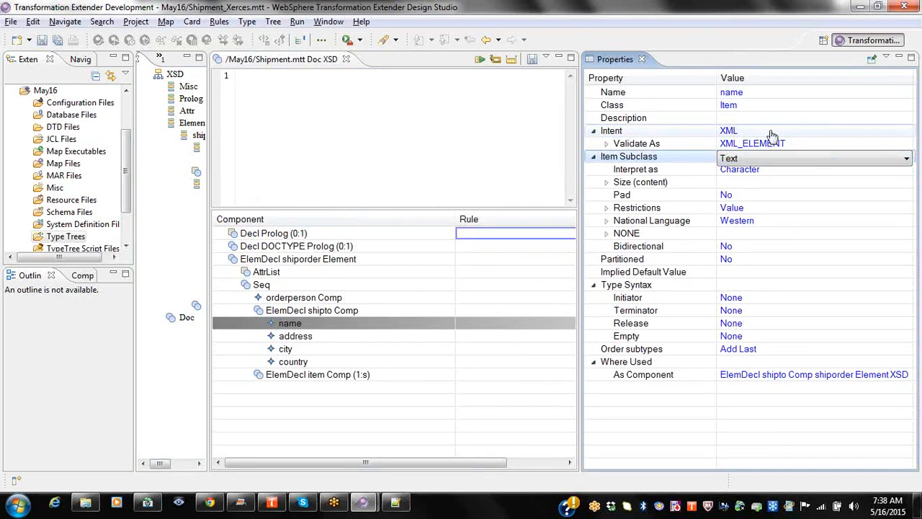
click(606, 144)
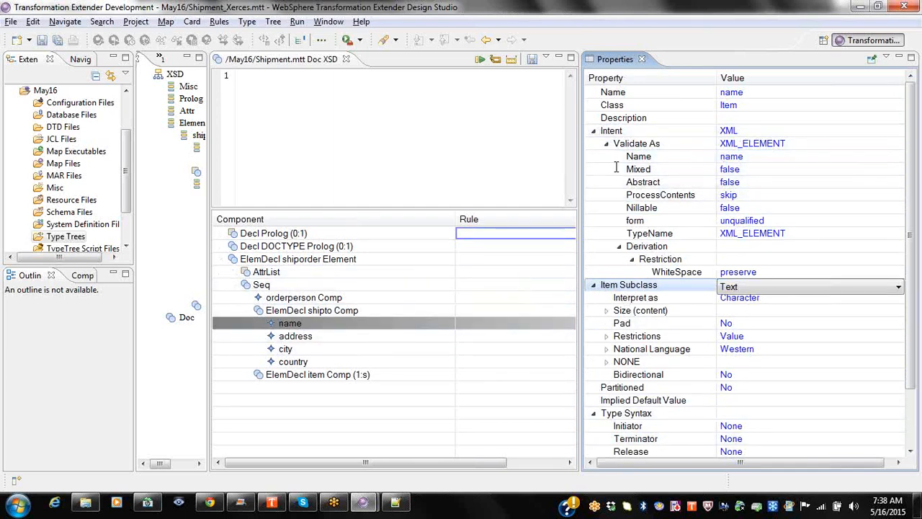
click(745, 94)
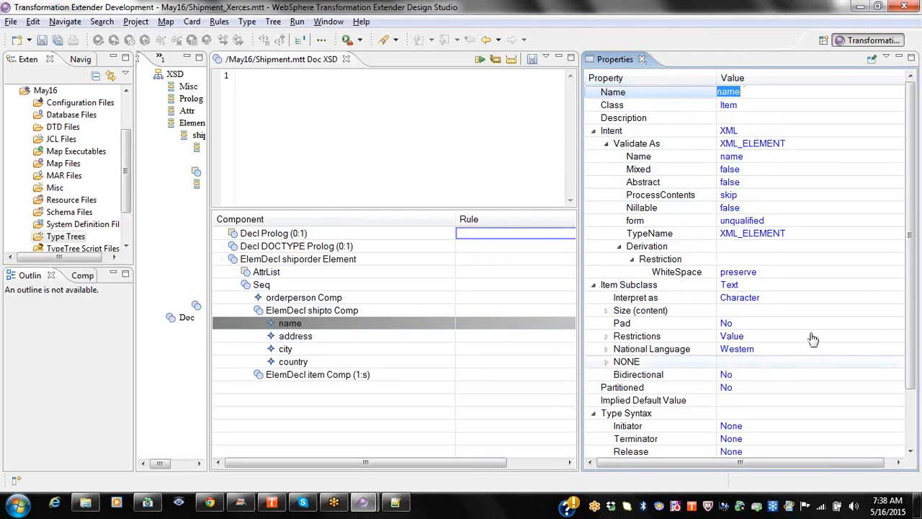
click(642, 60)
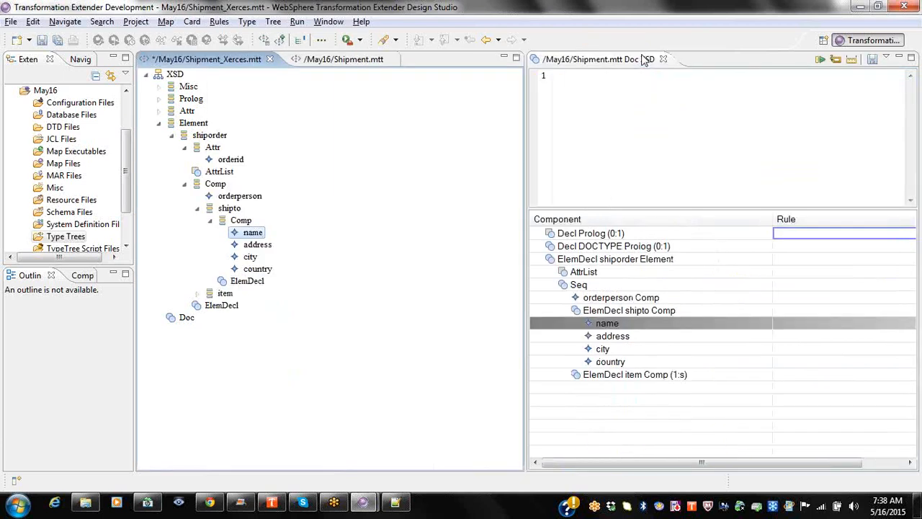
click(663, 59)
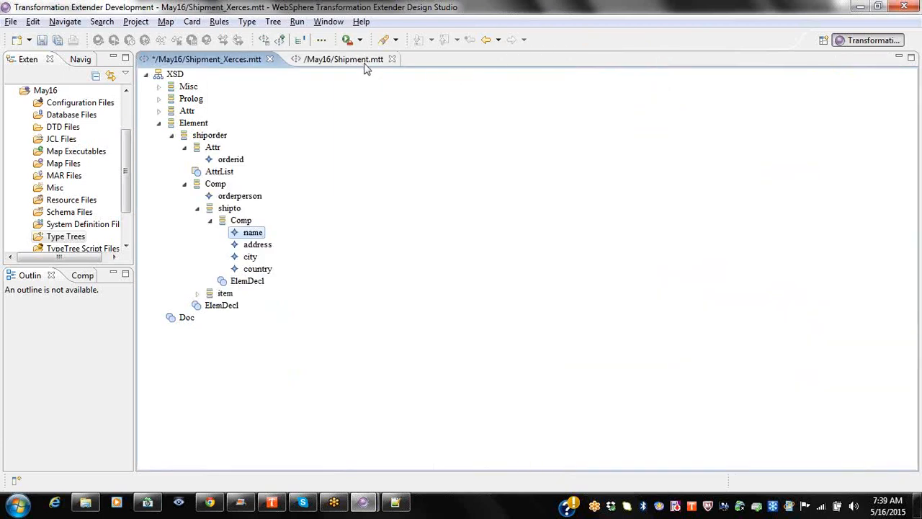
Step: Open the Error_Handling.mtt type tree from the May13 project
click(319, 64)
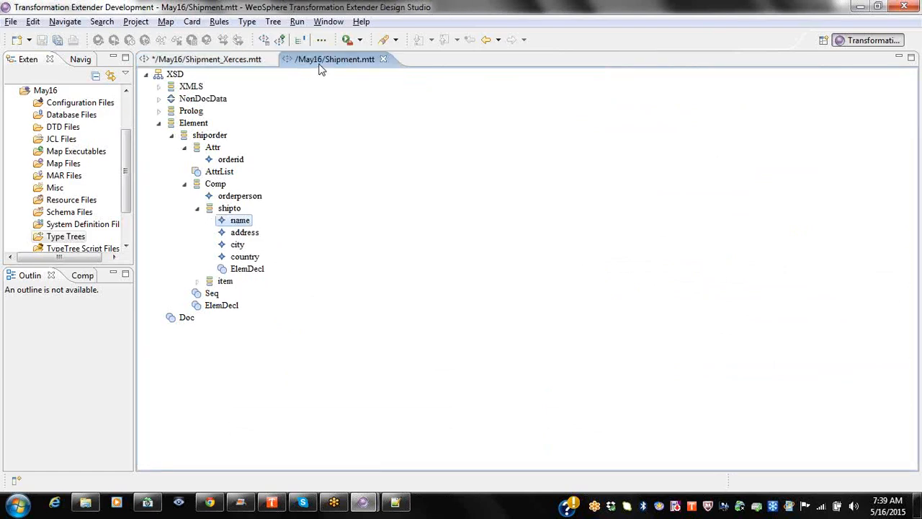
click(13, 91)
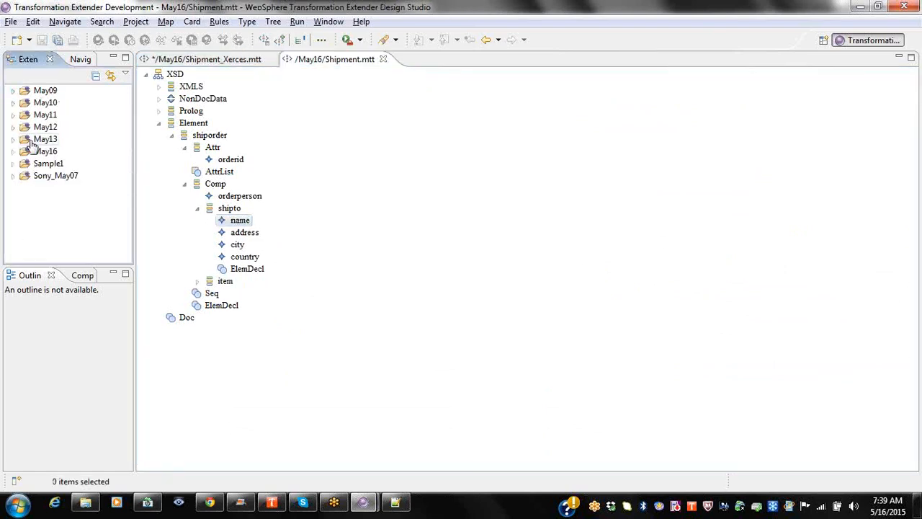
click(13, 140)
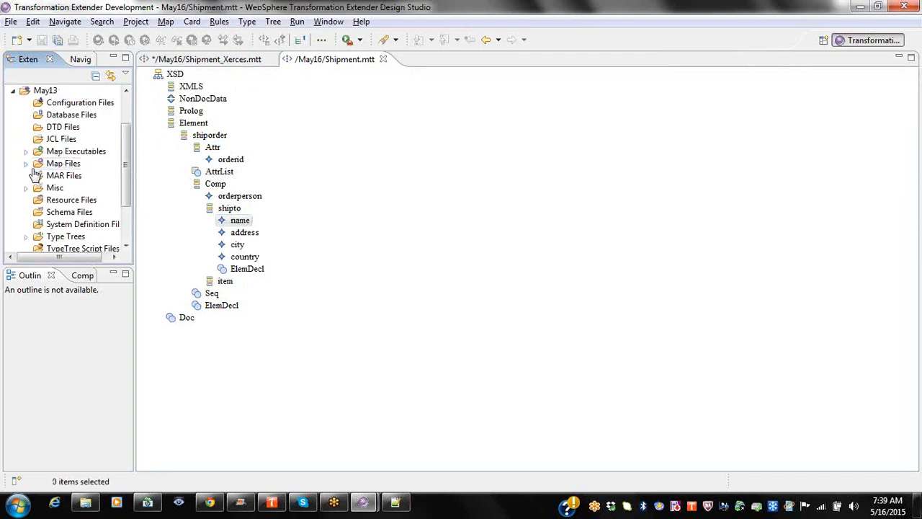
click(26, 163)
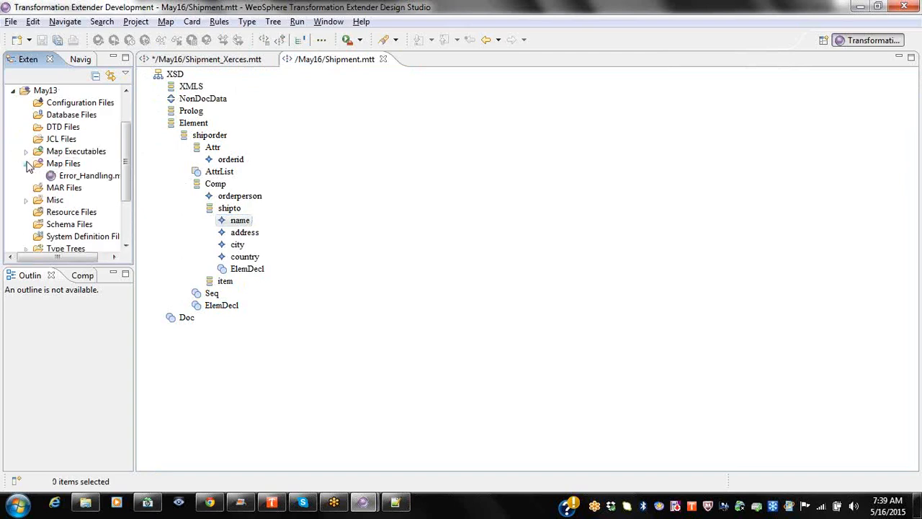
click(26, 250)
double_click(57, 238)
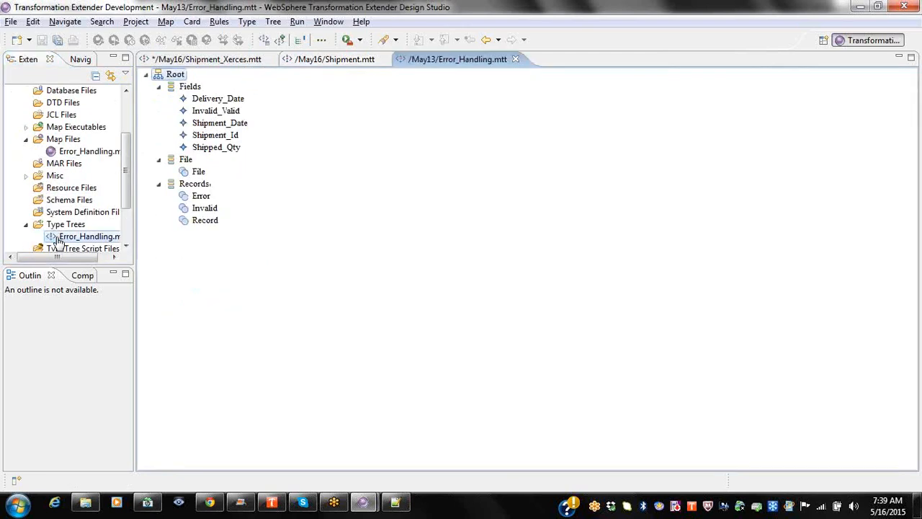
Step: View the properties of the Shipment_Date field, checking its Intent, and close them along with Error_Handling.mtt
click(220, 123)
right_click(219, 124)
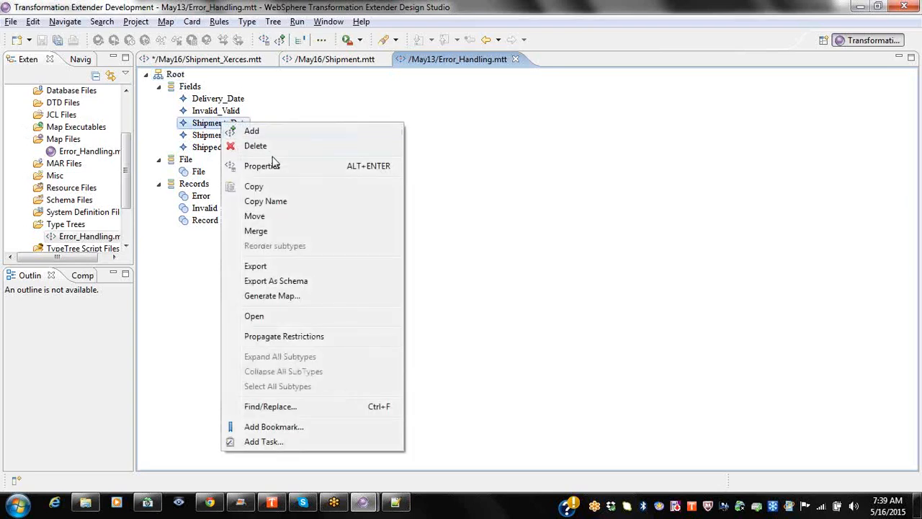
click(267, 166)
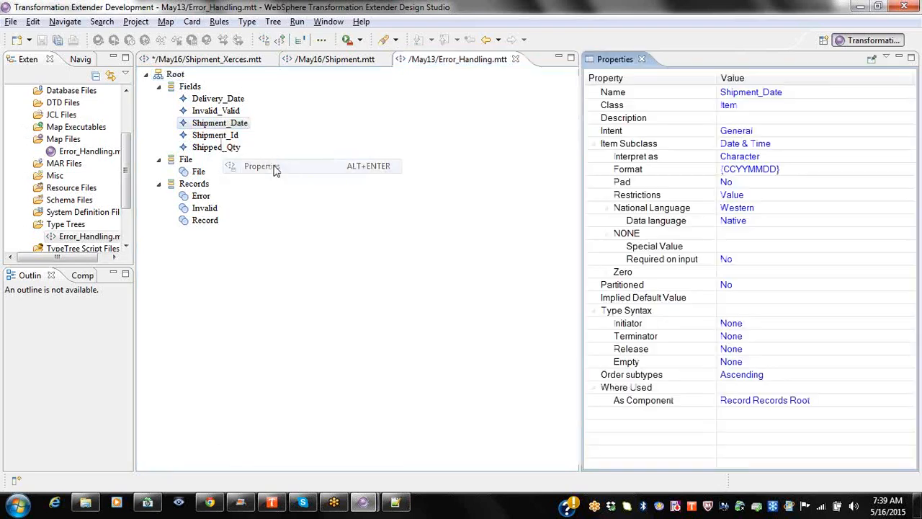
right_click(662, 137)
key(Escape)
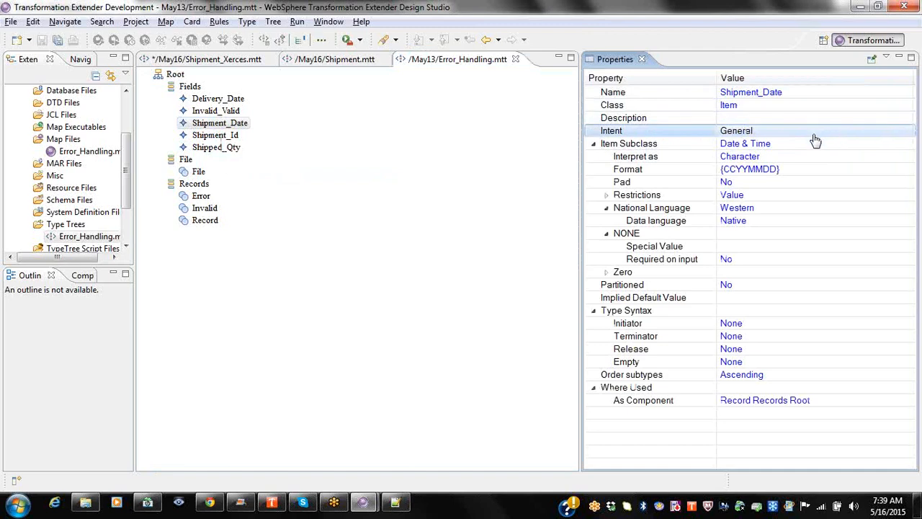
click(641, 59)
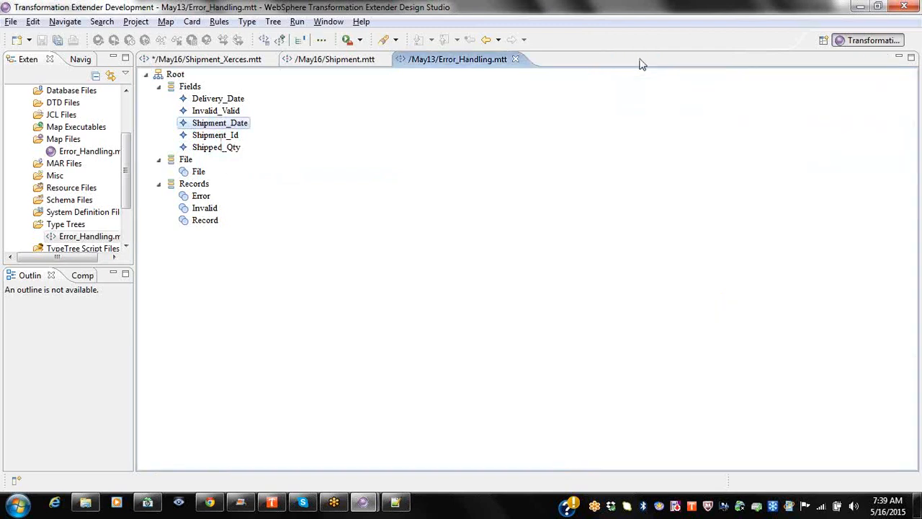
click(516, 59)
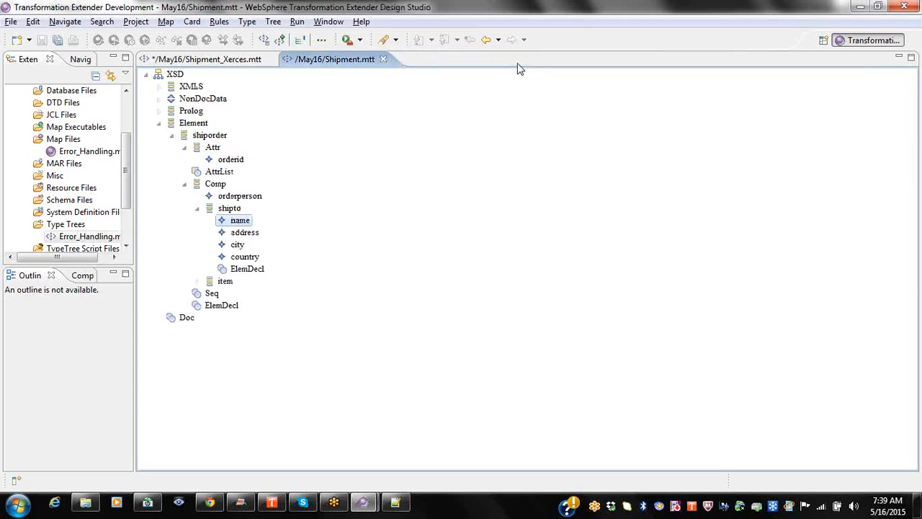
Step: Save Shipment_Xerces.mtt, analyze its structure and logic, and close both Shipment type trees with the changes saved
click(384, 60)
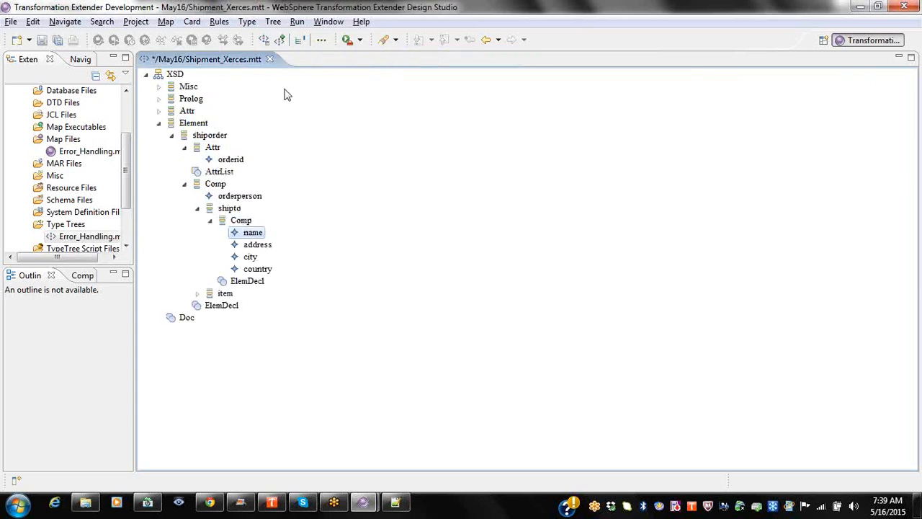
click(42, 40)
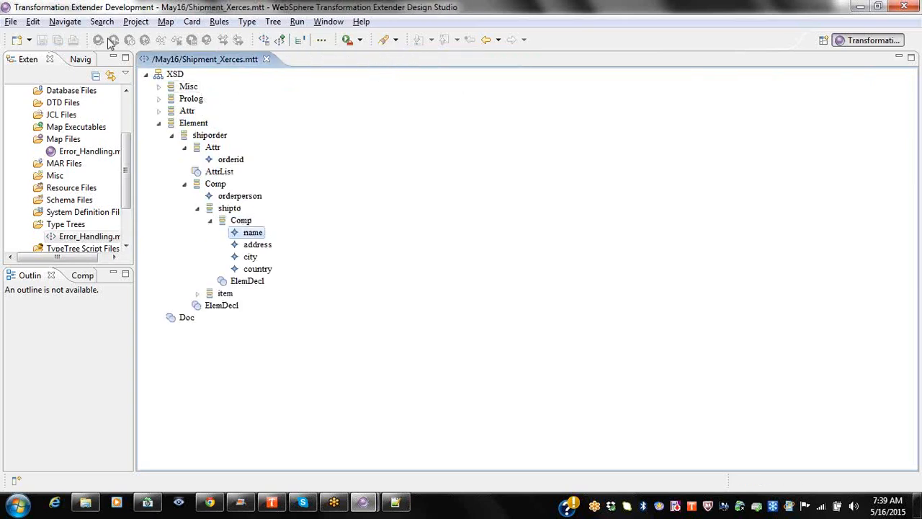
click(273, 21)
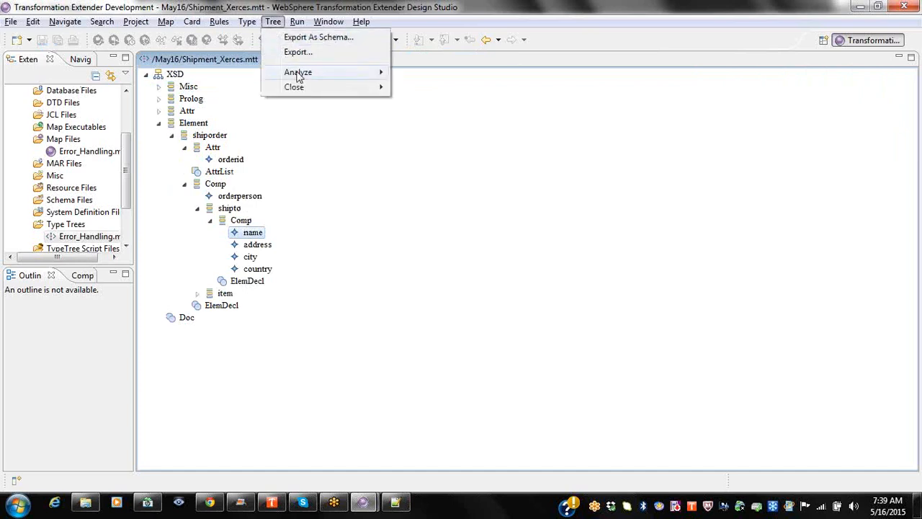
mouse_move(301, 75)
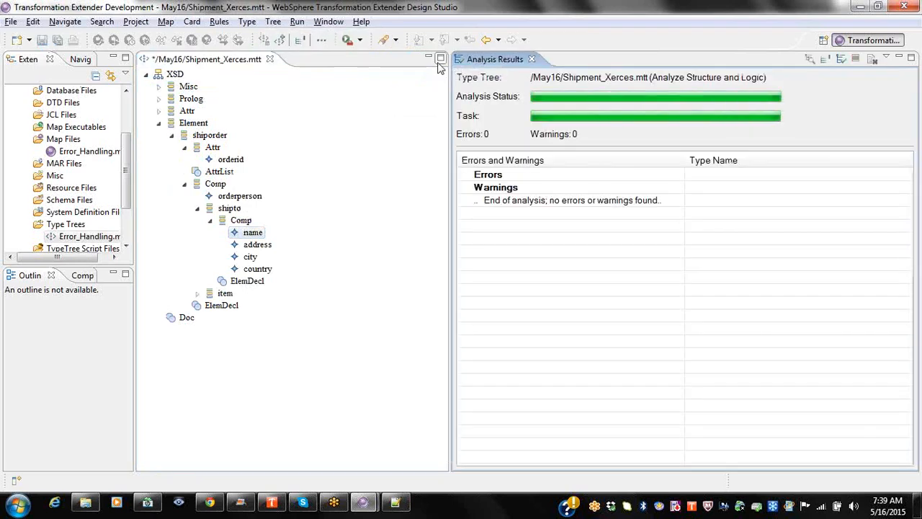
click(532, 60)
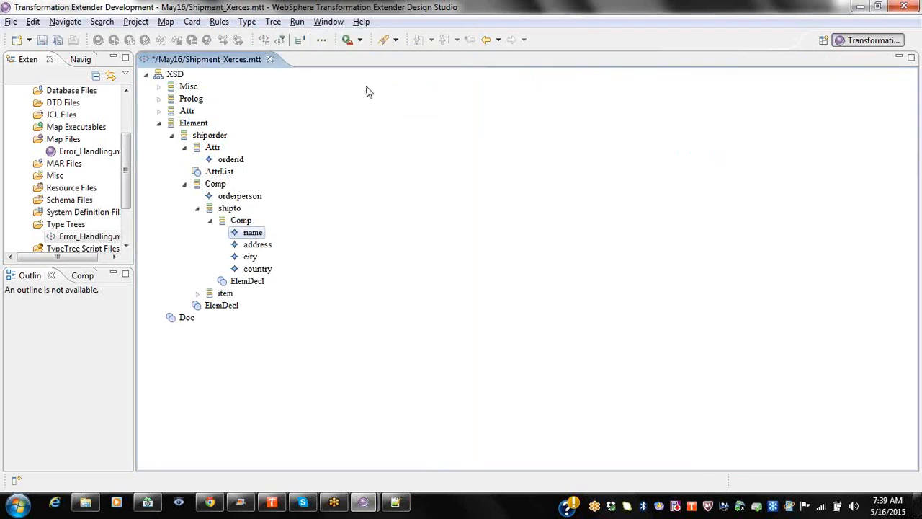
click(270, 59)
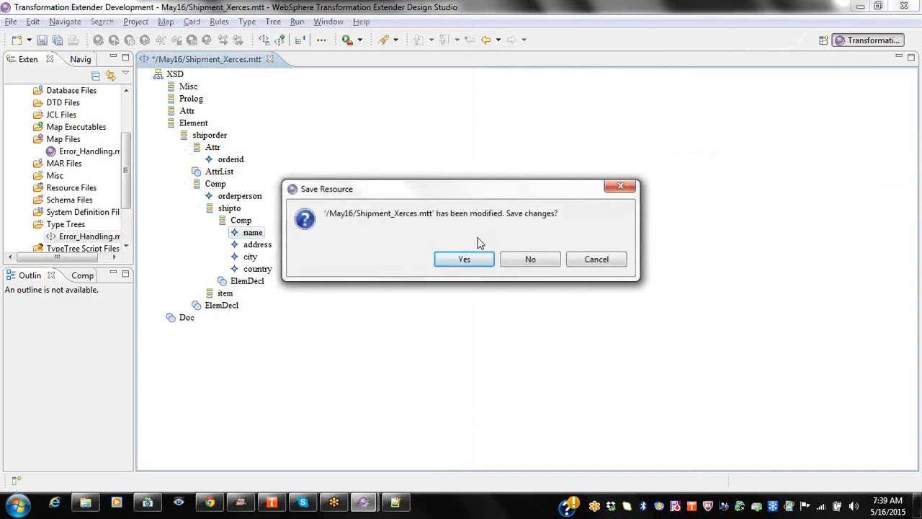
click(480, 259)
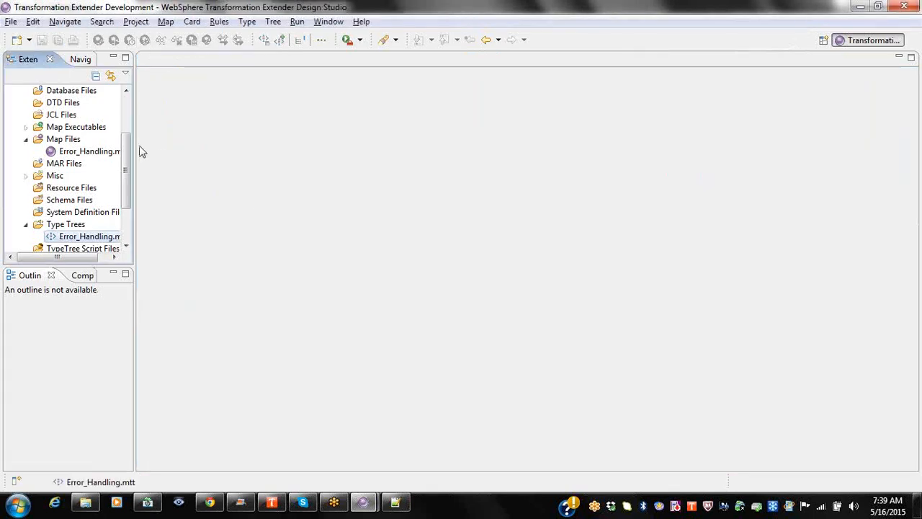
Step: Widen the Extender Navigator, collapse the May13 project and expand May16
drag(133, 142, 258, 118)
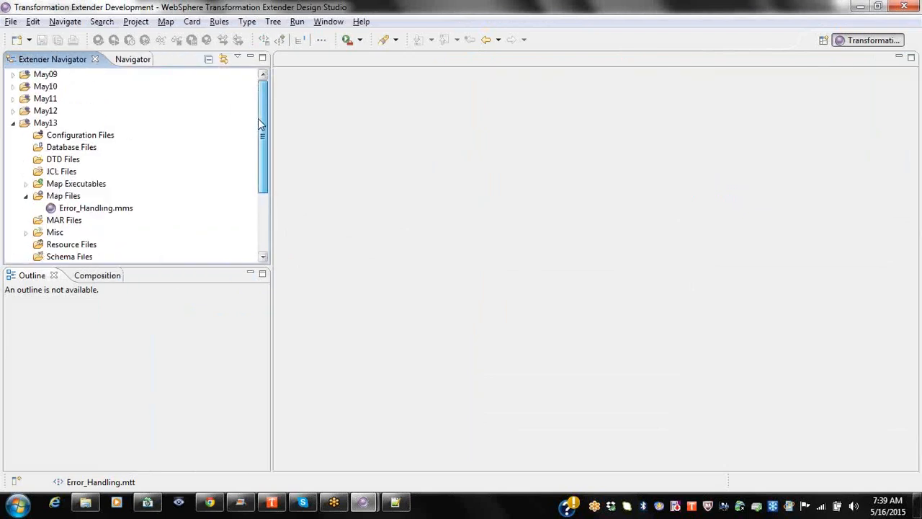
click(13, 124)
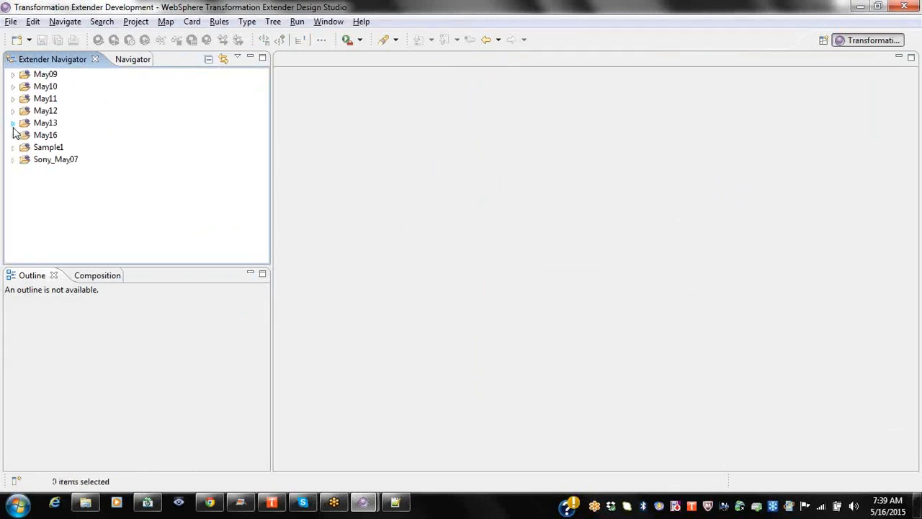
click(55, 136)
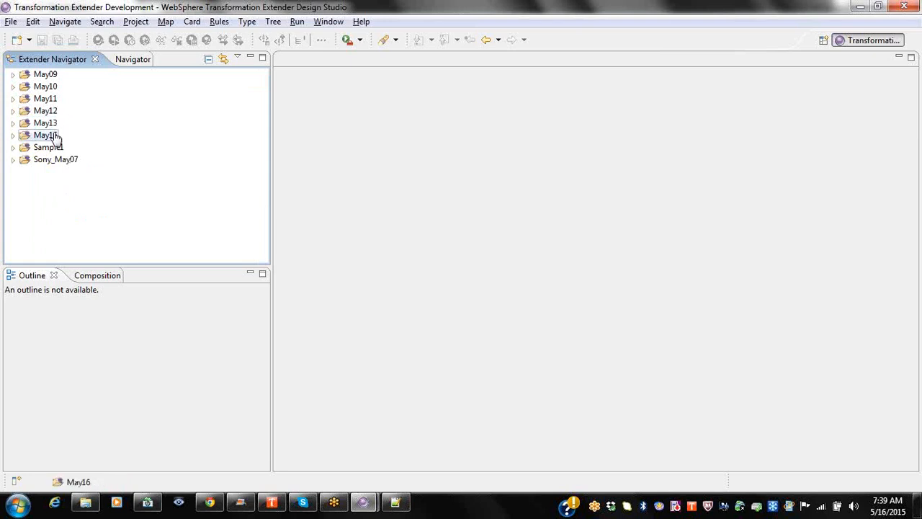
right_click(55, 137)
mouse_move(171, 141)
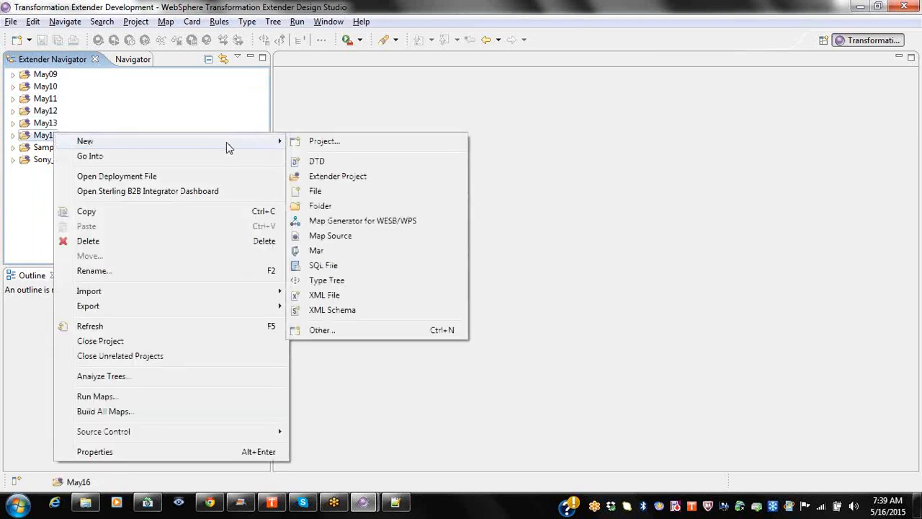
click(13, 136)
Step: Create a map source named XML_Validation from Map Files, with May16 as its parent folder
click(65, 162)
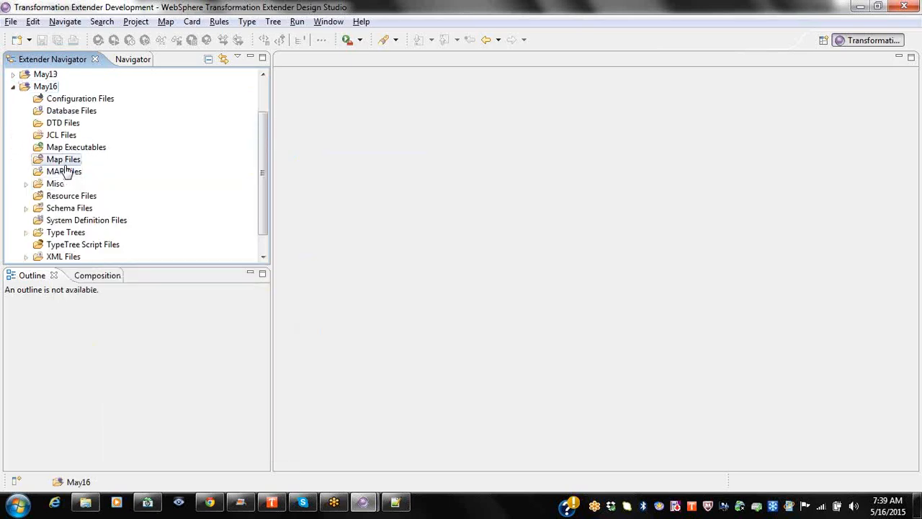
right_click(65, 165)
mouse_move(139, 175)
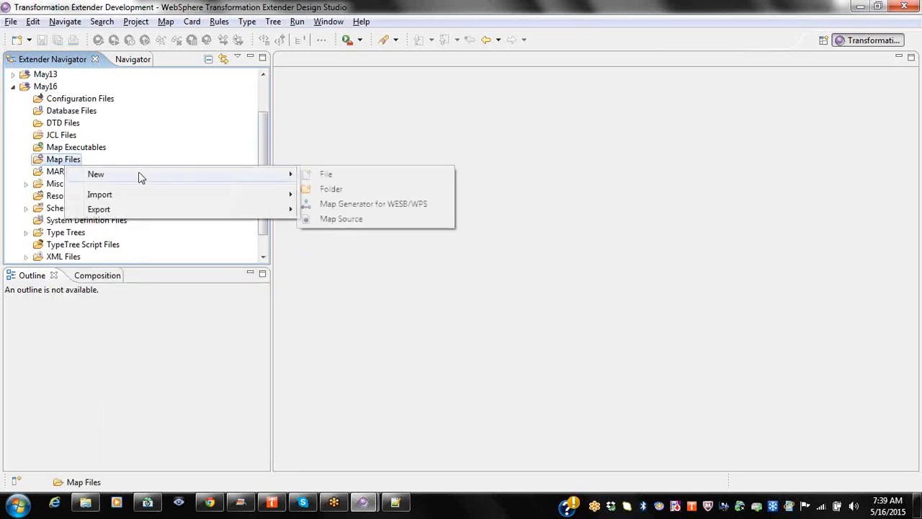
click(360, 220)
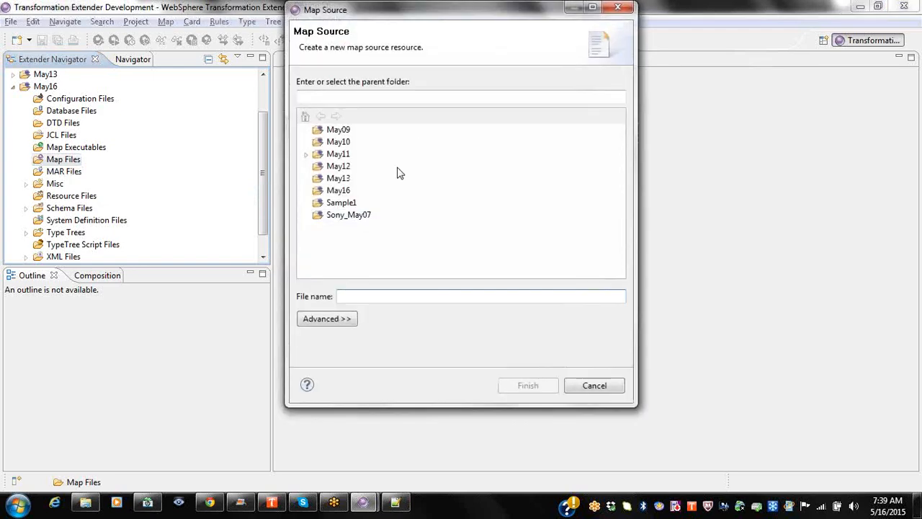
click(333, 190)
click(348, 295)
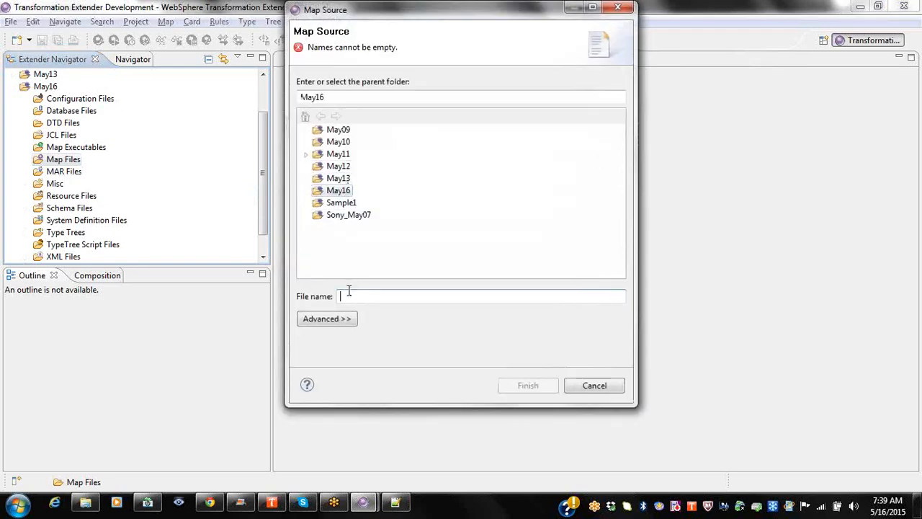
text(XML_Valid)
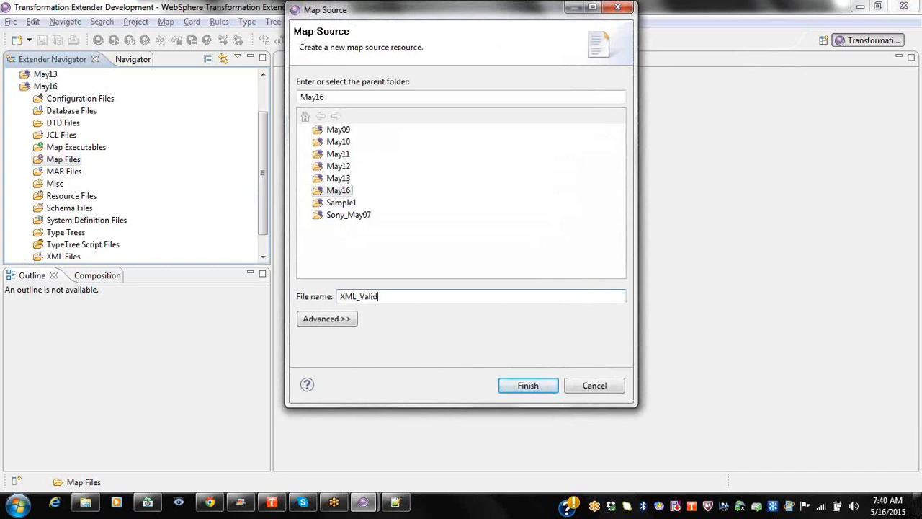
text(ation)
click(549, 385)
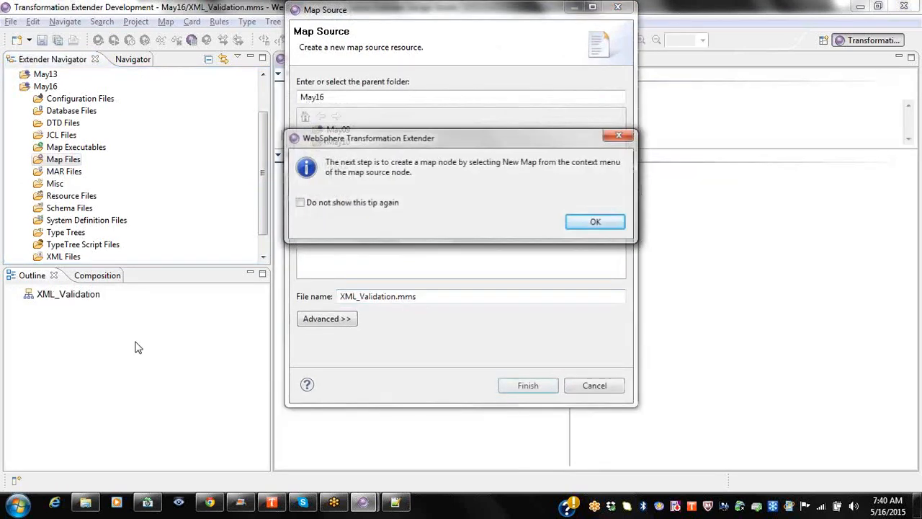
click(597, 221)
Step: Create a new map named XML_Validation inside the XML_Validation map source
click(97, 296)
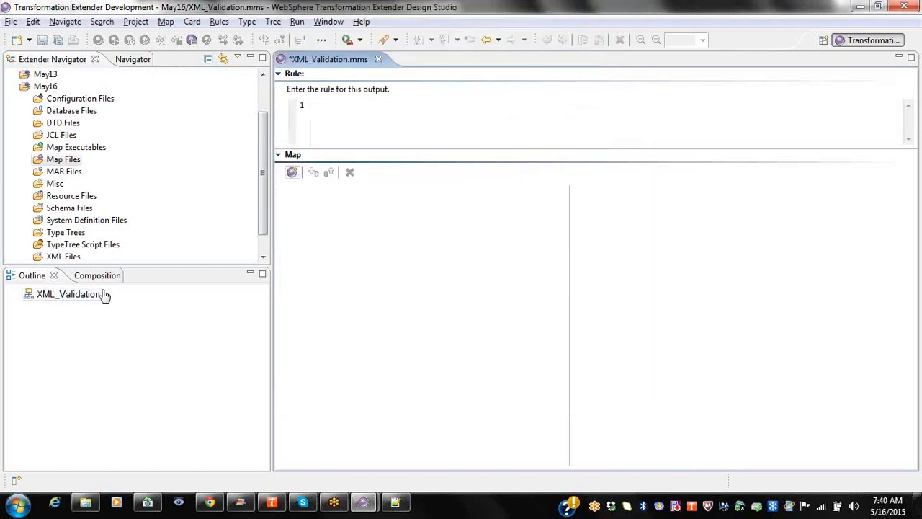
right_click(96, 300)
click(133, 303)
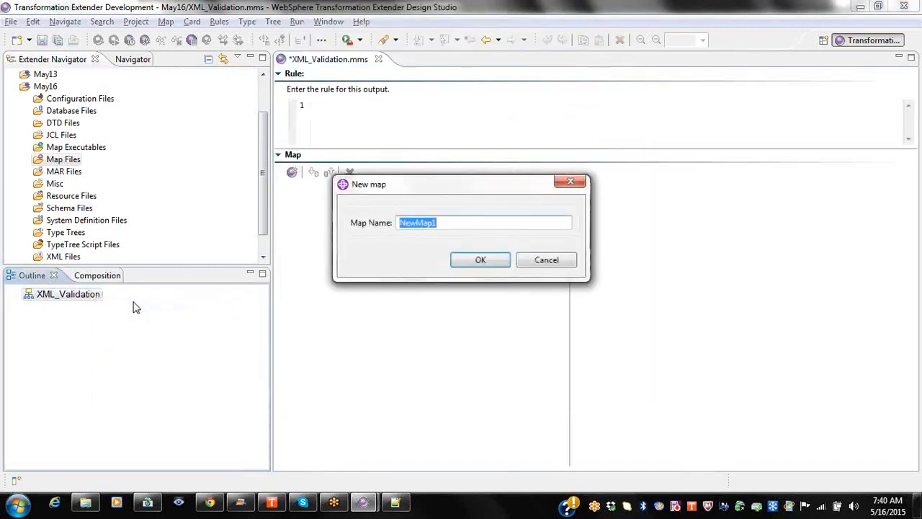
text(XML)
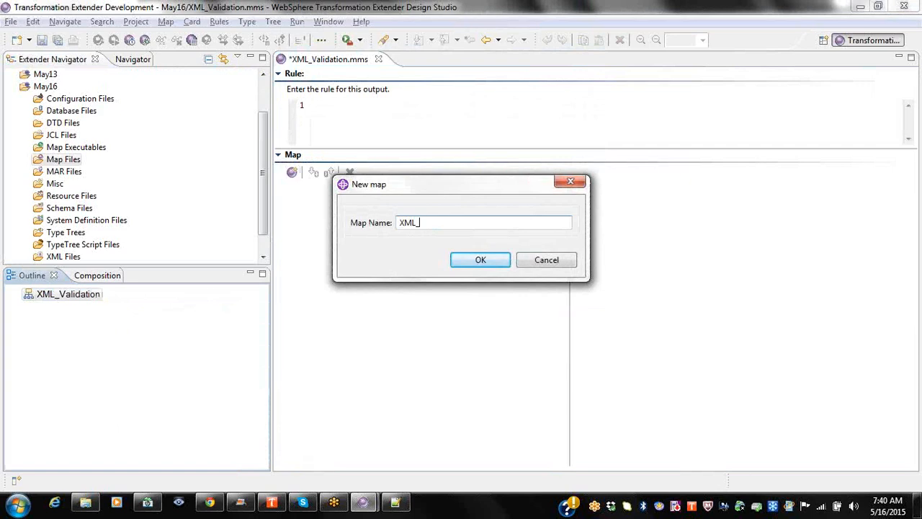
text(_Validation)
click(475, 259)
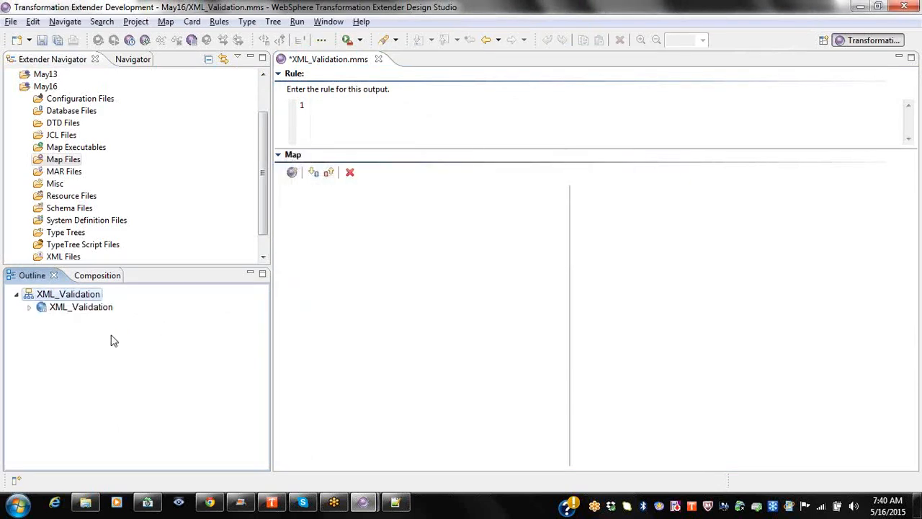
Step: Start a new input card for the XML_Validation map and name it XML_In
click(29, 307)
right_click(72, 320)
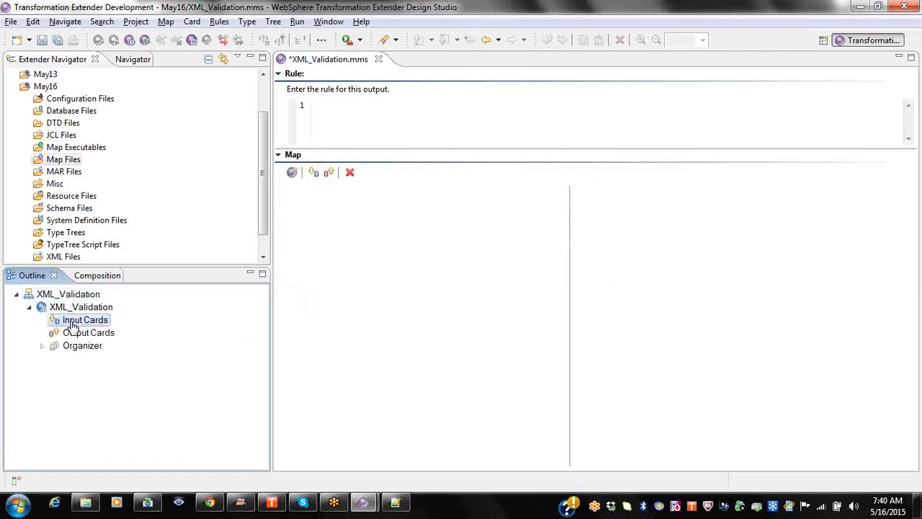
click(96, 330)
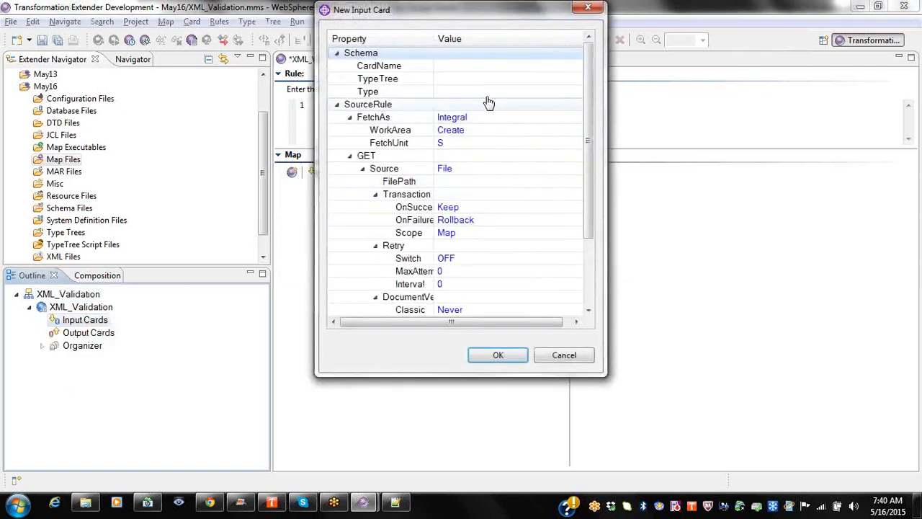
click(476, 65)
text(XML)
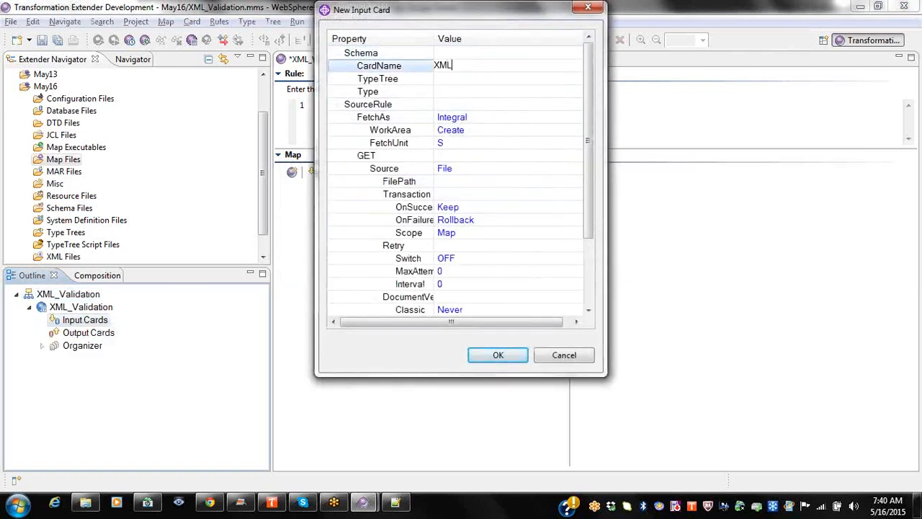
text(_In)
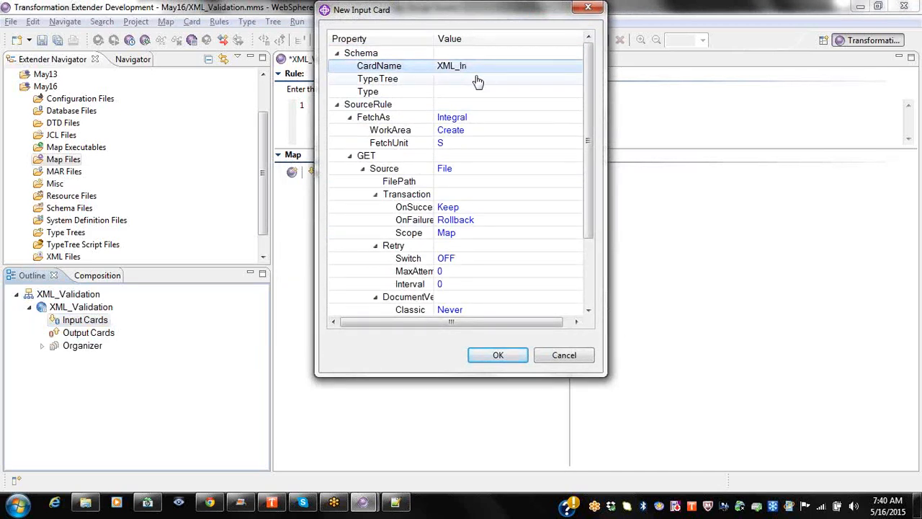
Step: Set the input card's type tree to Shipment_Xerces.mtt from the May16 project
click(477, 81)
click(576, 79)
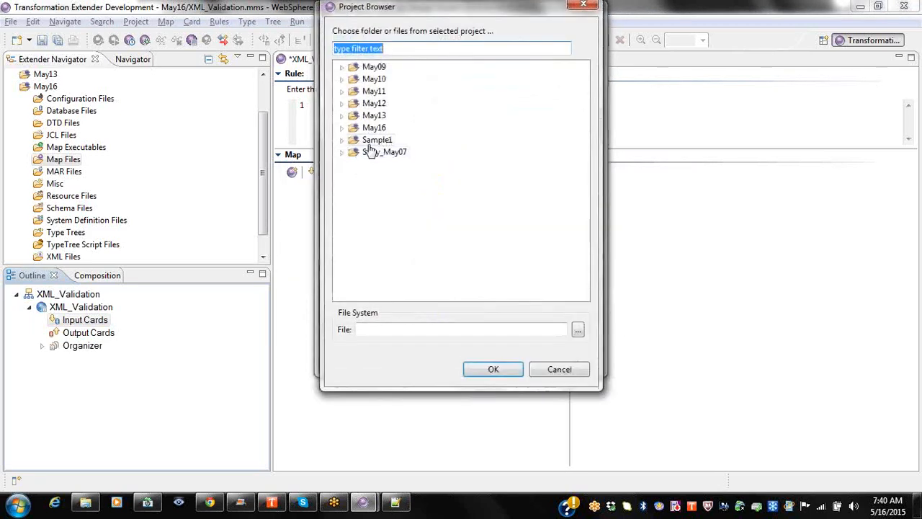
click(342, 127)
click(396, 164)
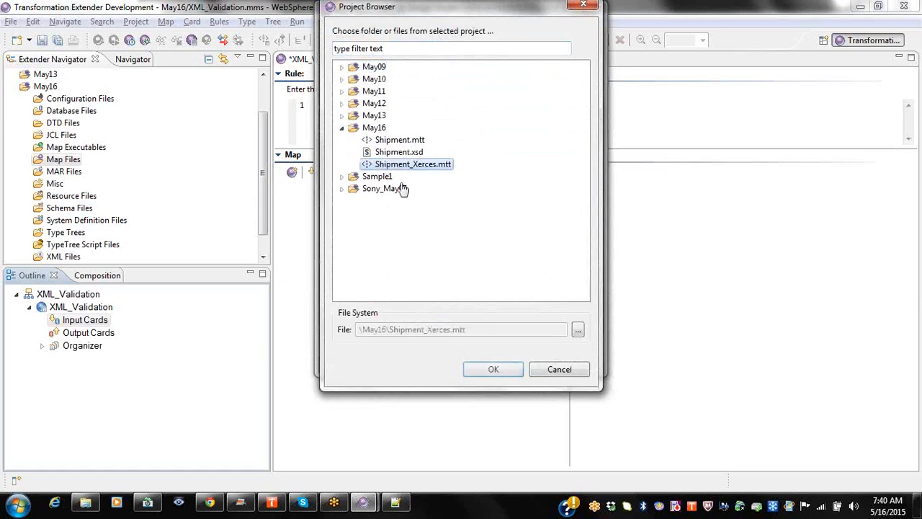
click(492, 370)
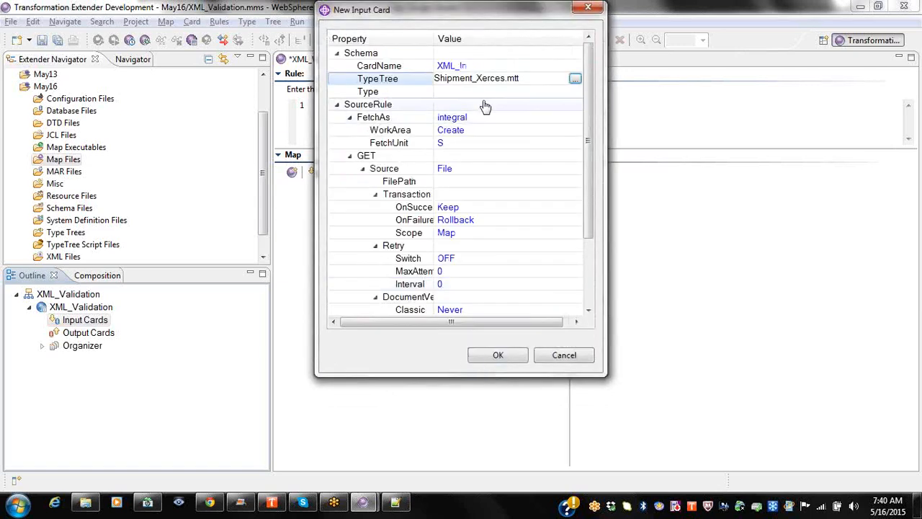
Step: Set the input card's type to Doc XSD and expand it to inspect the metadata schema setting
click(540, 93)
click(575, 93)
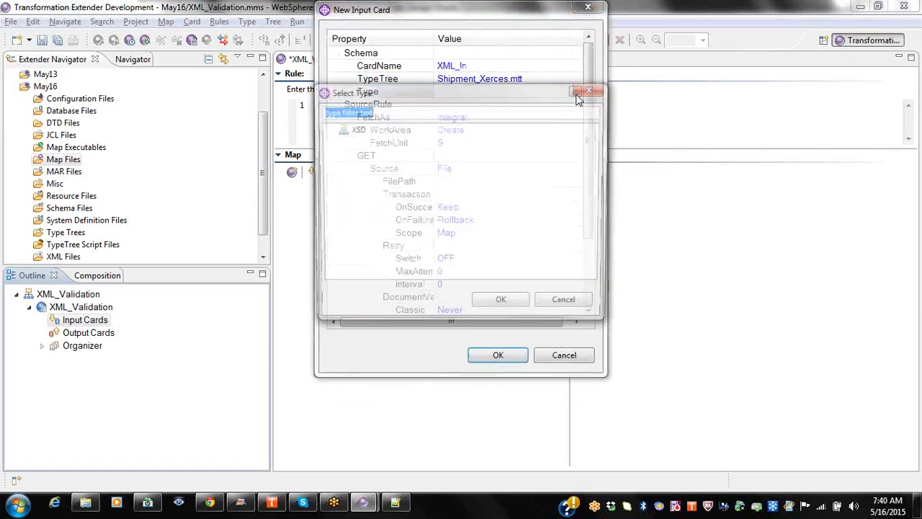
click(328, 130)
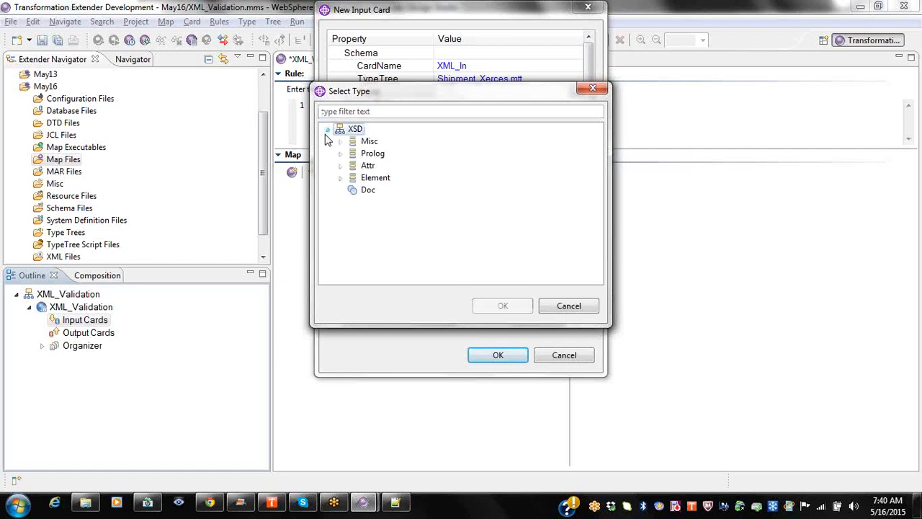
click(363, 190)
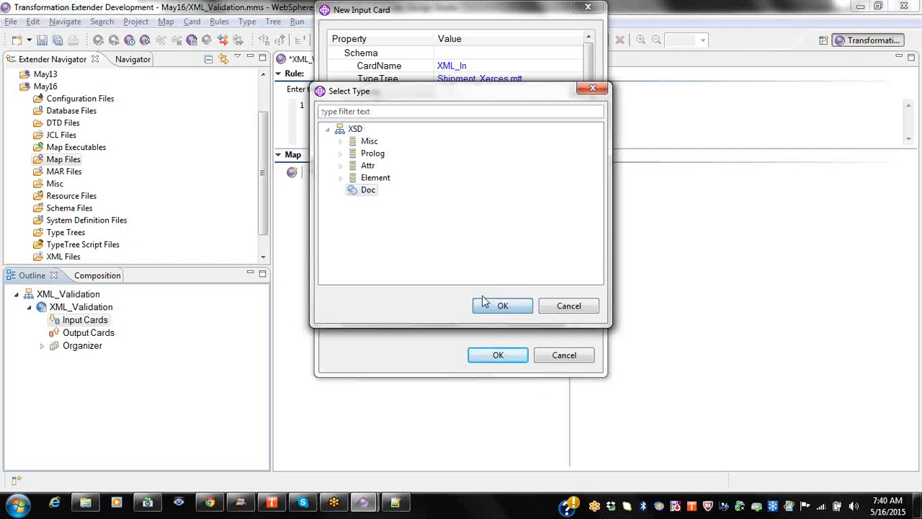
click(488, 306)
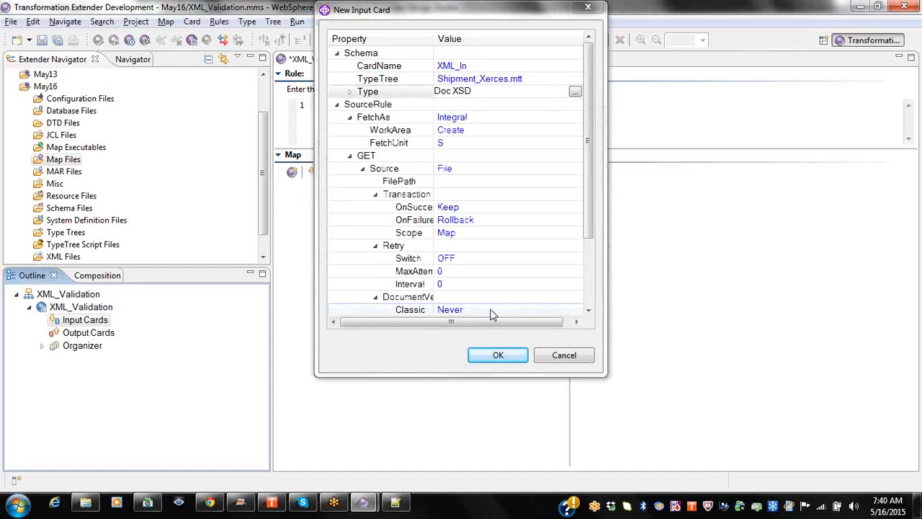
click(350, 92)
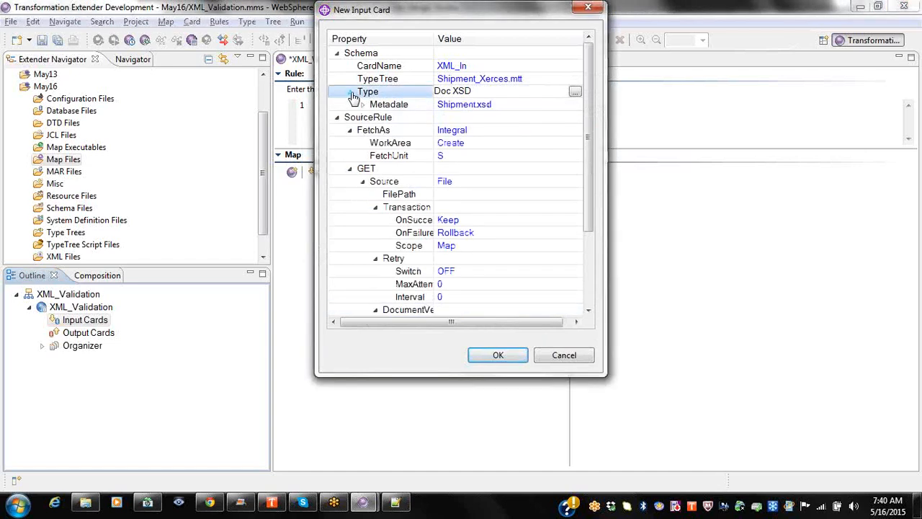
click(362, 104)
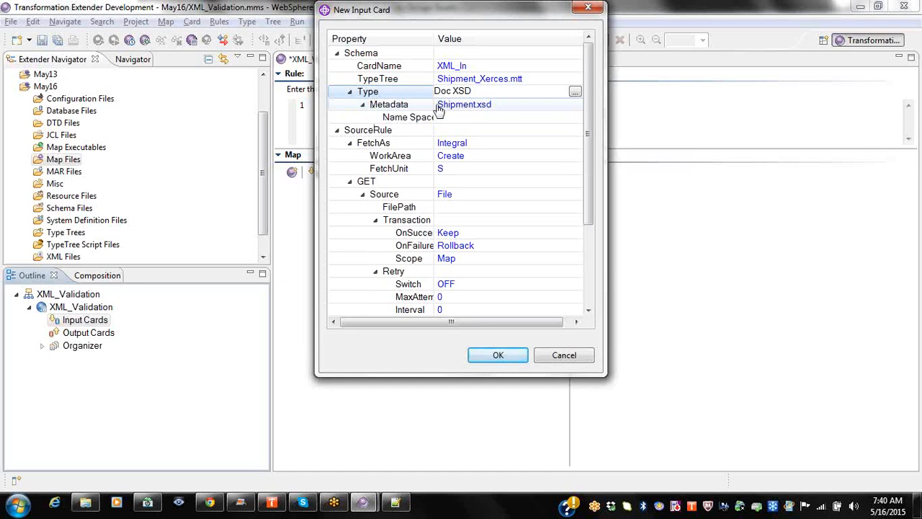
click(525, 108)
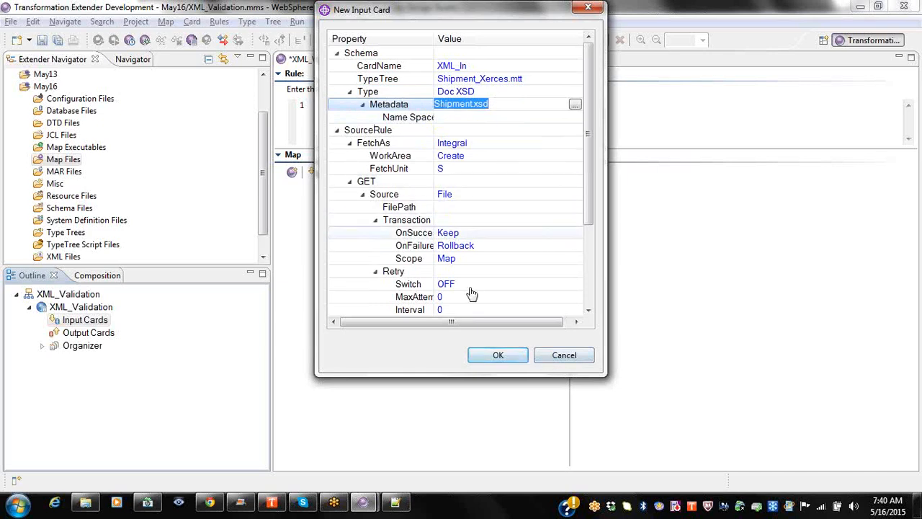
Step: Set the source file path to Shipment.xml from May16 and confirm the new input card
click(469, 206)
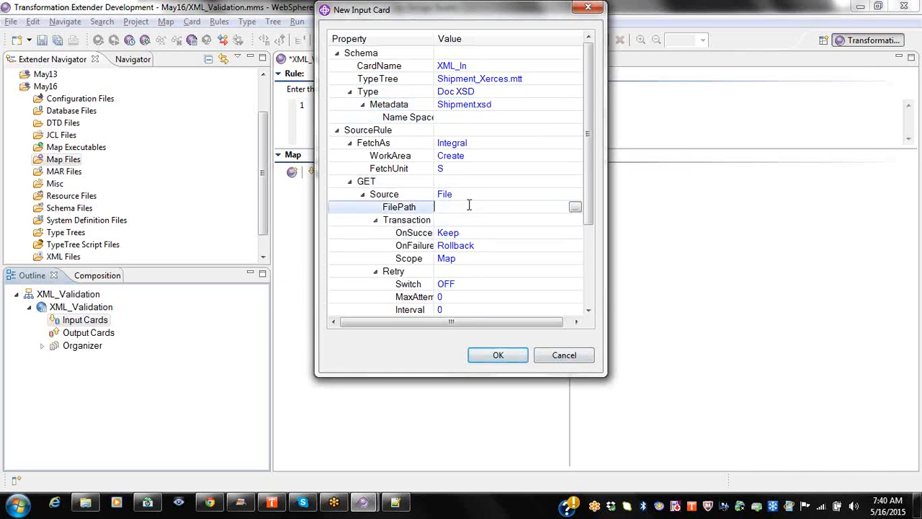
click(575, 208)
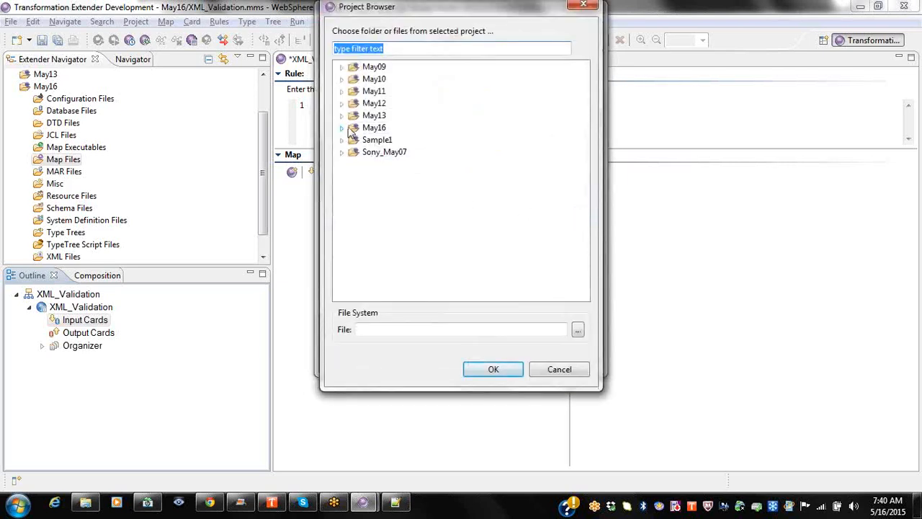
double_click(356, 131)
click(408, 204)
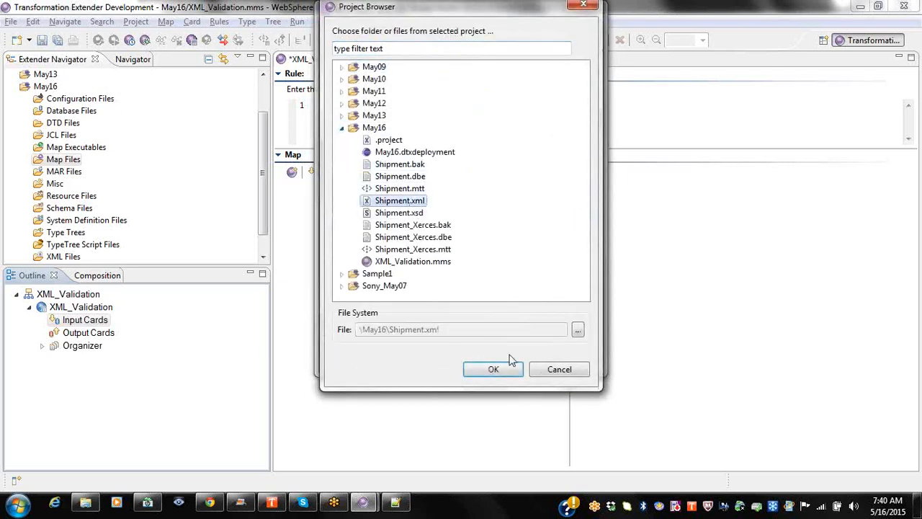
click(494, 369)
click(497, 356)
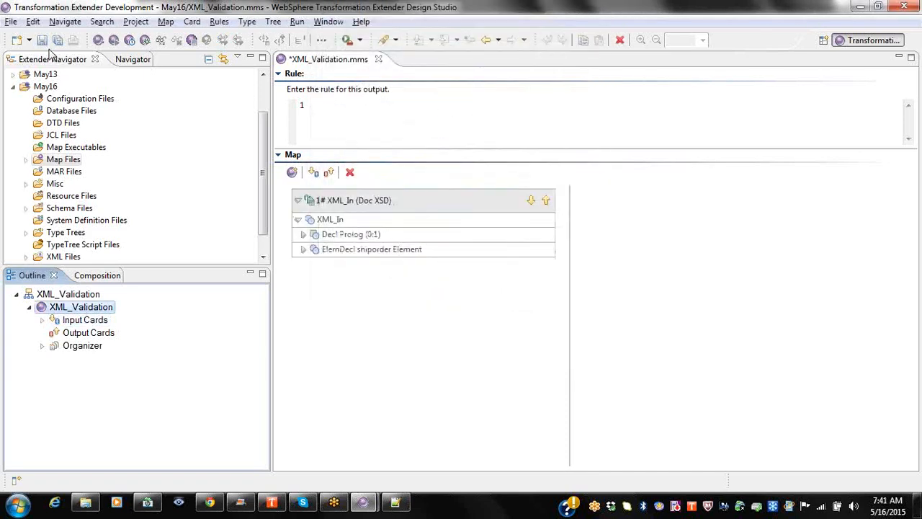
Step: Save and build the XML_Validation map and expand the shiporder element of its XML_In card
click(44, 41)
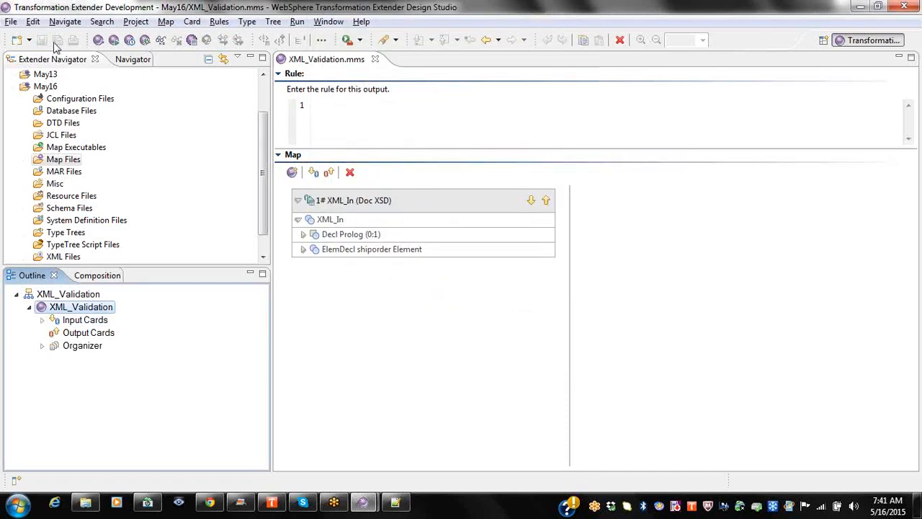
click(97, 43)
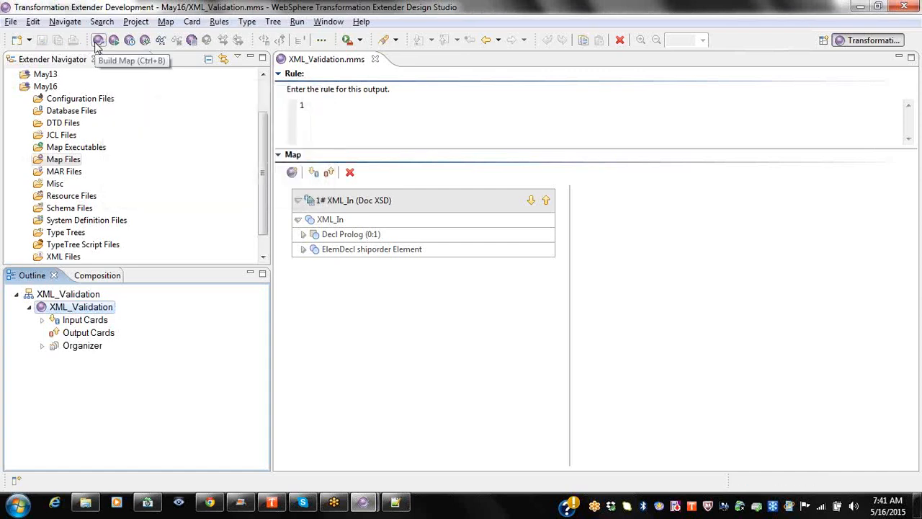
click(304, 249)
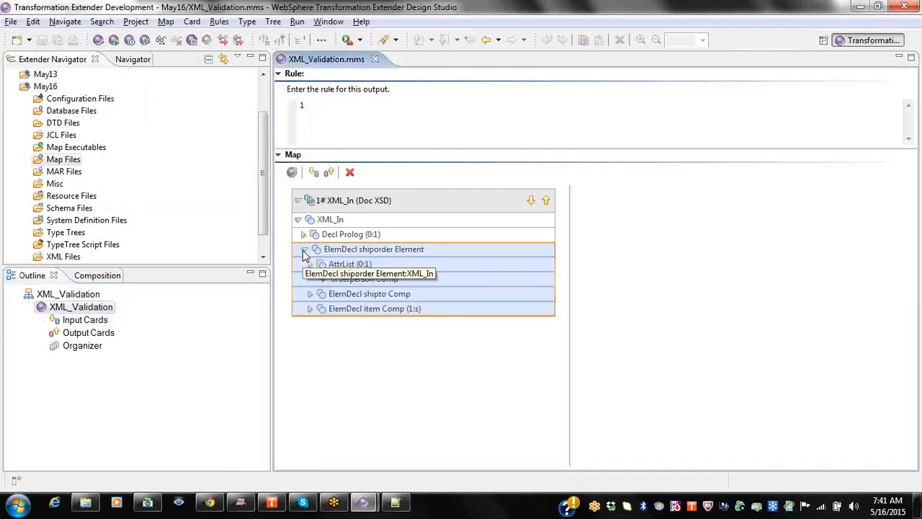
Step: Review the XML_In input card's settings, including its metadata, and close them without changes
click(52, 324)
right_click(95, 334)
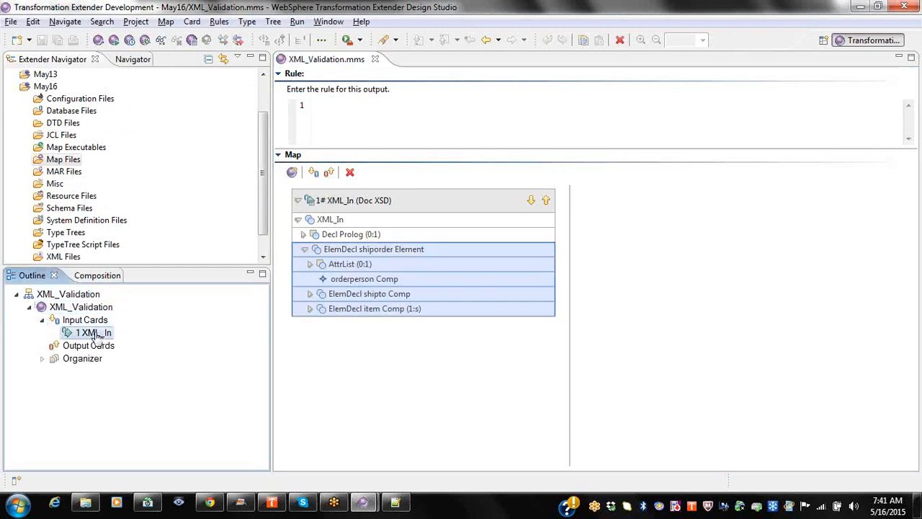
click(108, 342)
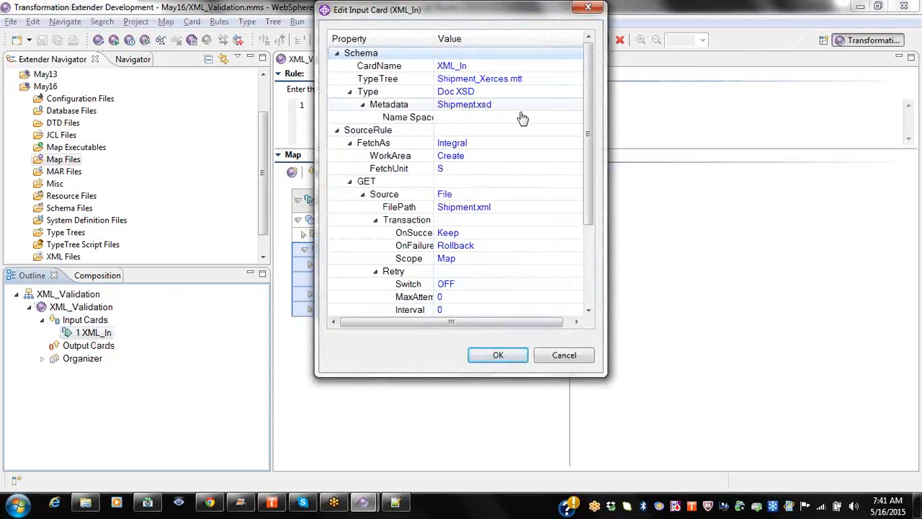
click(566, 355)
Step: Switch to Windows Explorer and copy Shipment.xsd from the May16 folder into its parent projects folder
key(alt+Tab)
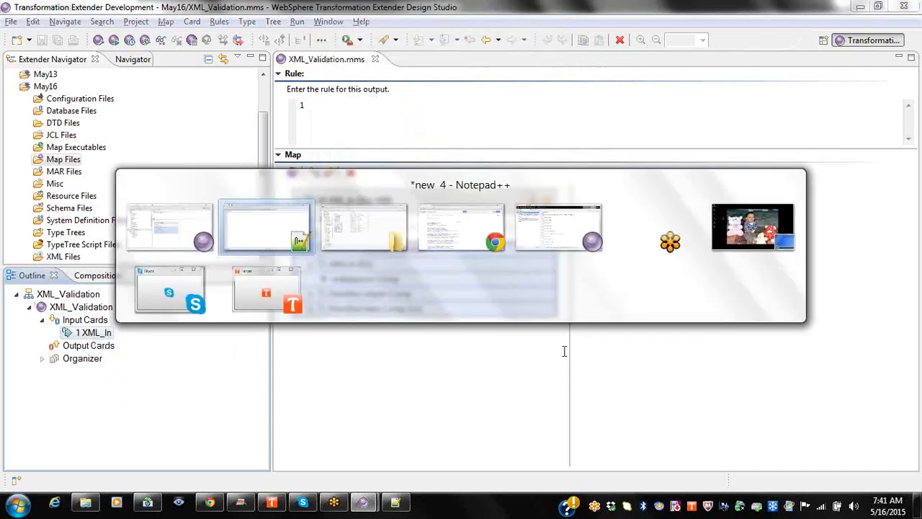
click(85, 502)
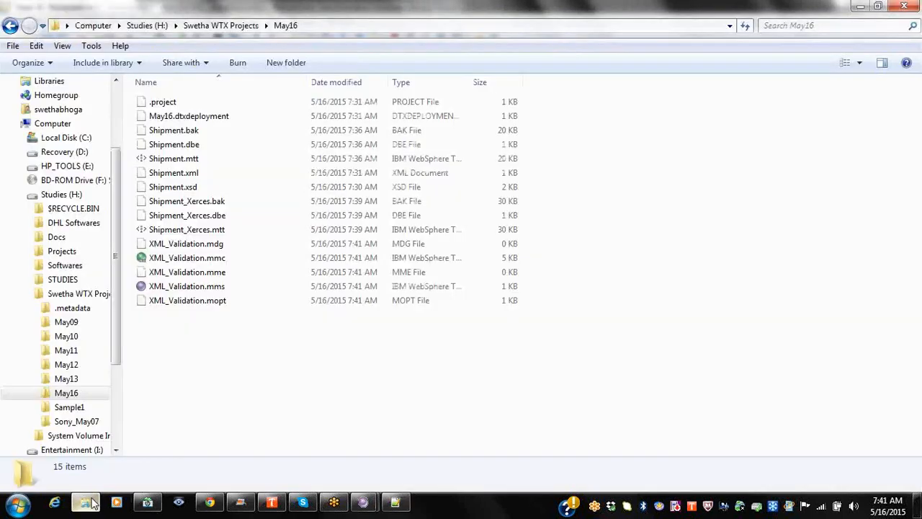
click(197, 190)
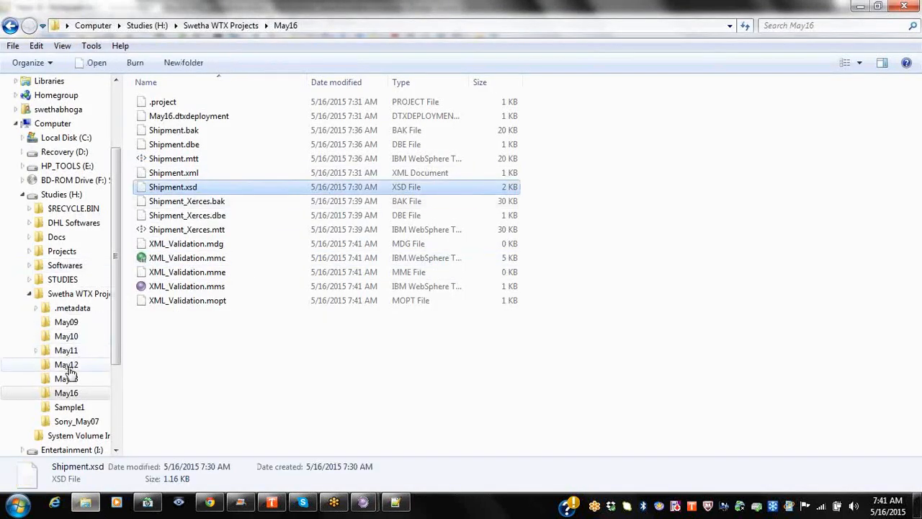
click(75, 298)
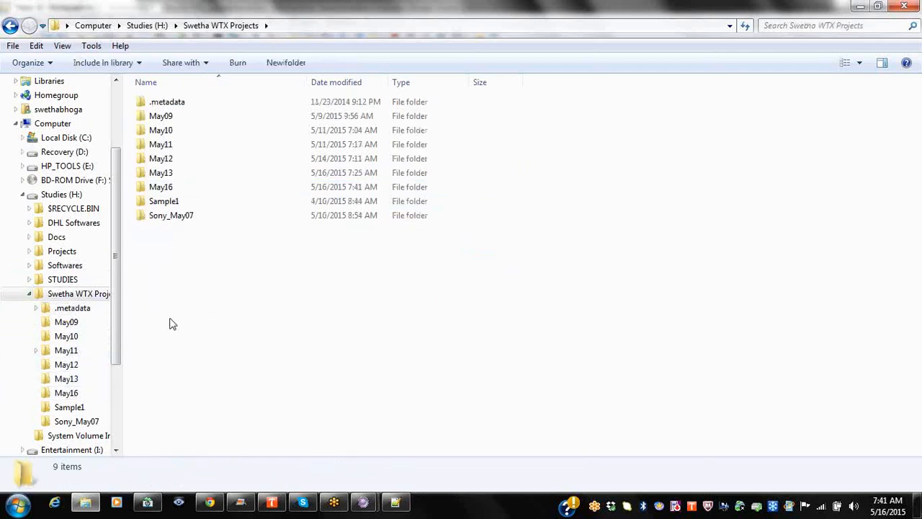
key(ctrl+v)
Step: Decline reloading Shipment.xsd in Notepad++, return to Transformation Extender and select the XML_Validation map
key(alt+Tab)
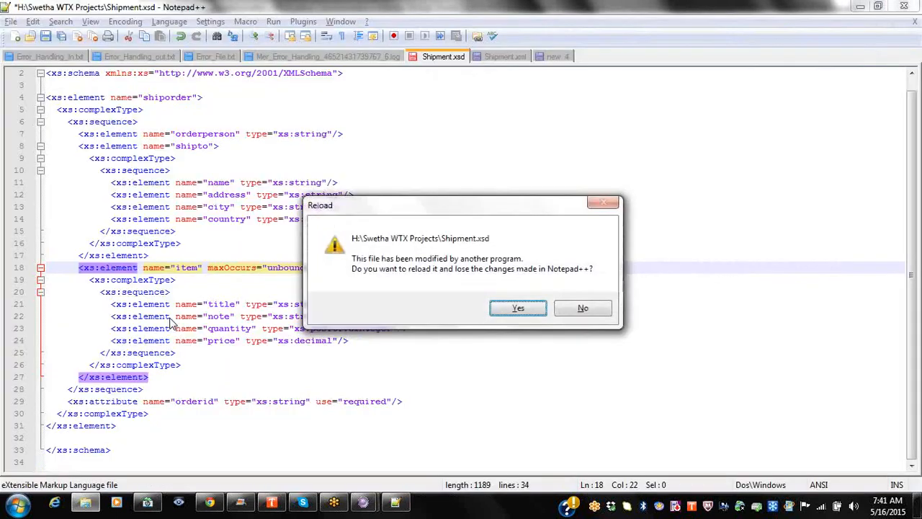
click(574, 313)
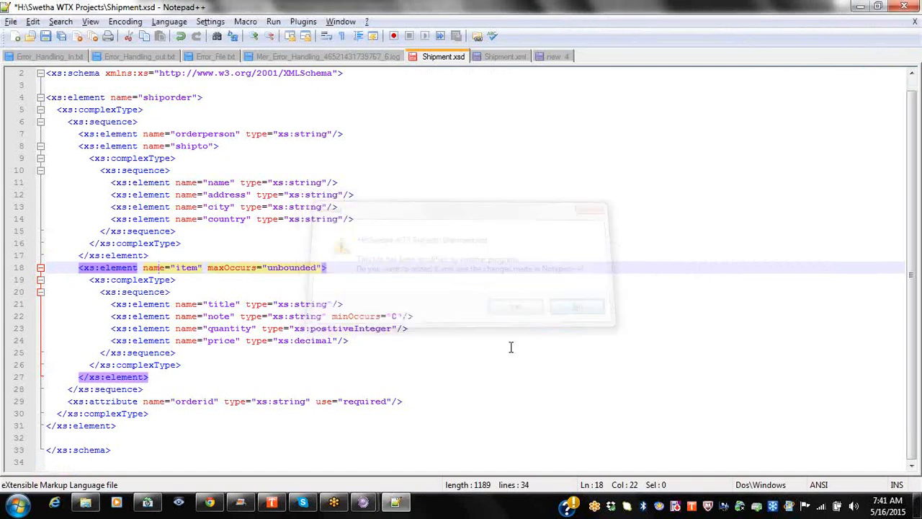
mouse_move(363, 503)
click(323, 452)
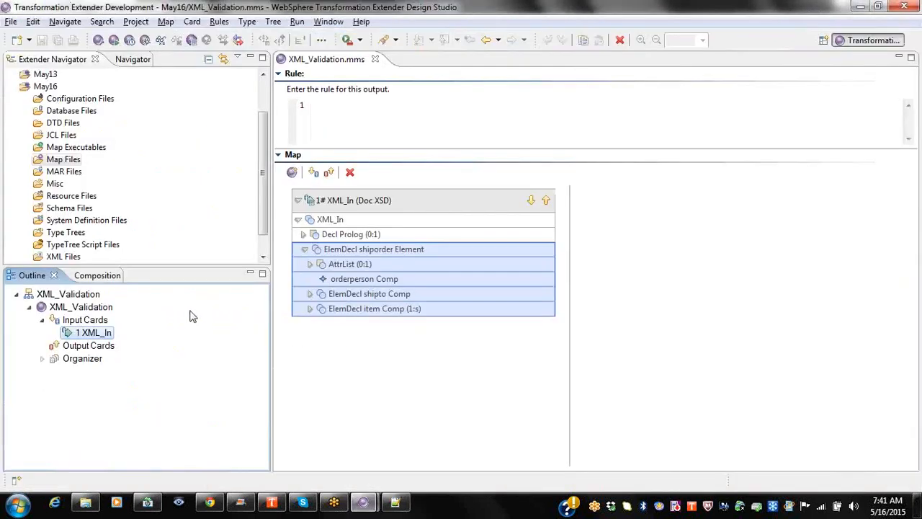
click(81, 308)
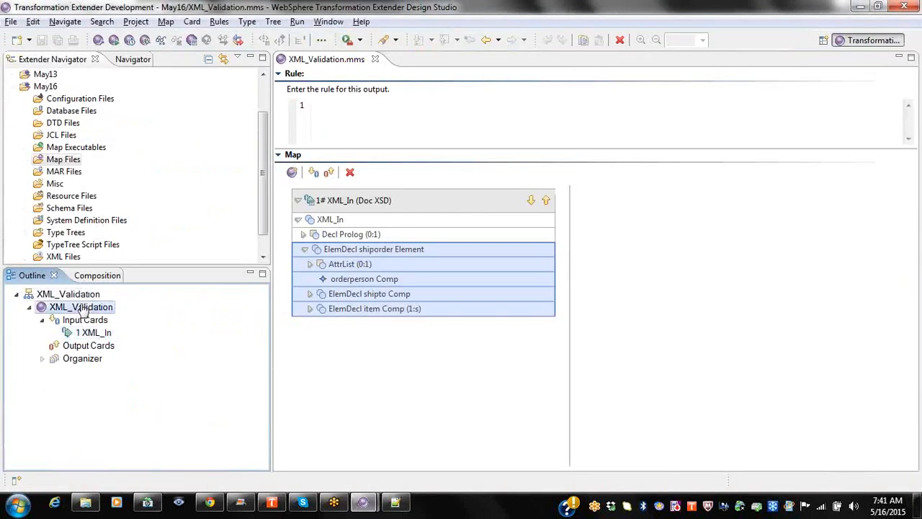
Step: Run the XML_Validation map and close the Command Server status window
click(114, 39)
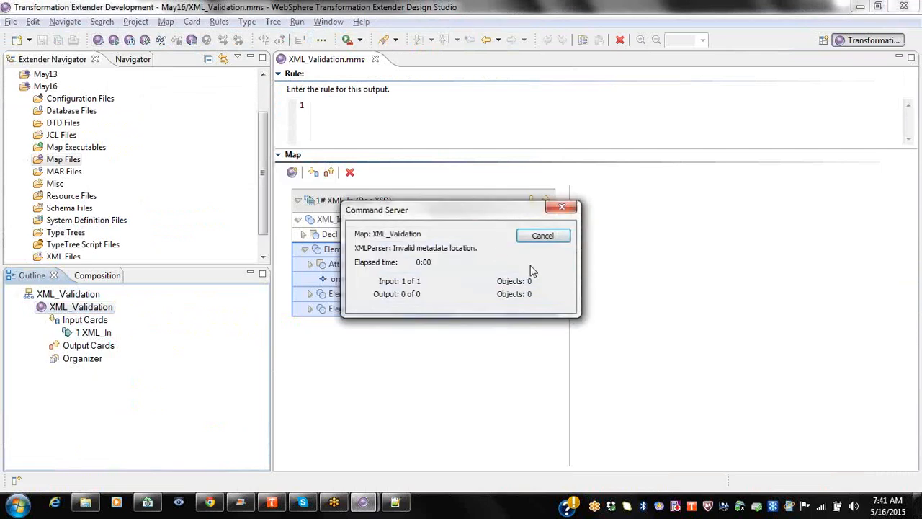
click(552, 238)
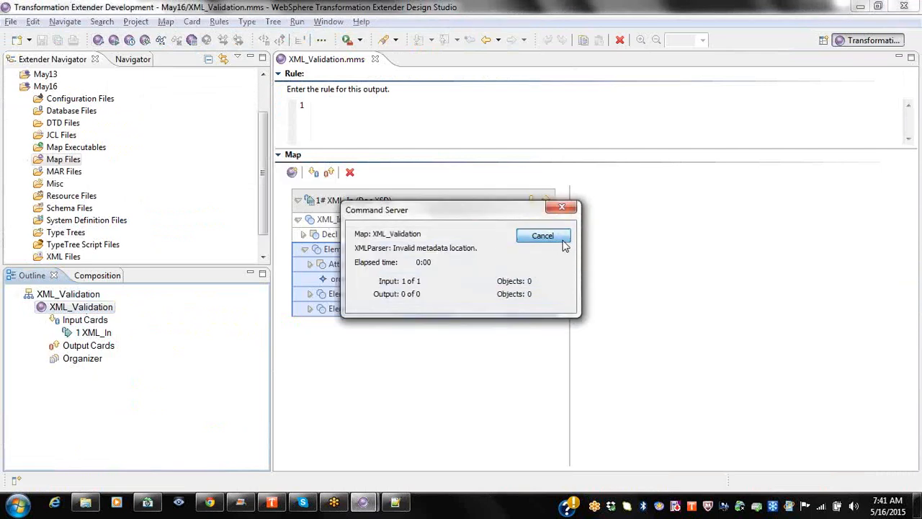
Step: Edit the XML_In input card to set its Xerces document verification to Well Formed (Xerces only)
right_click(101, 337)
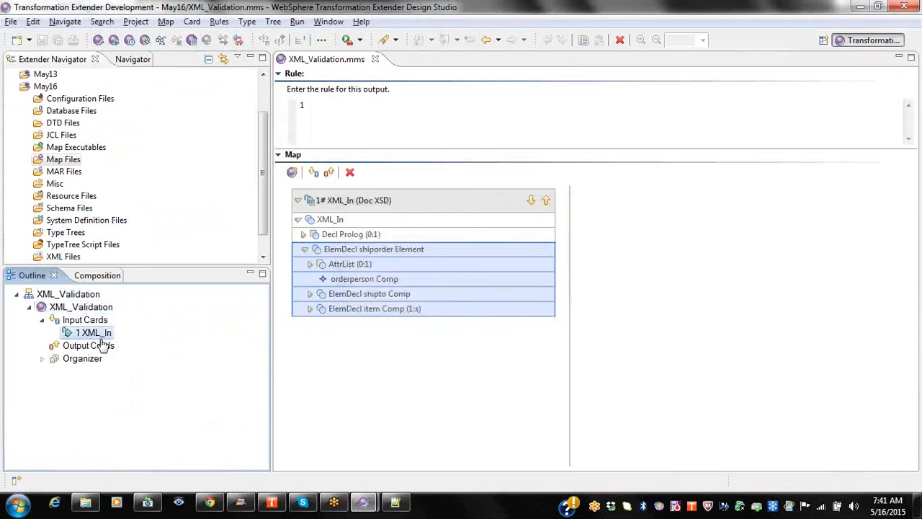
click(119, 349)
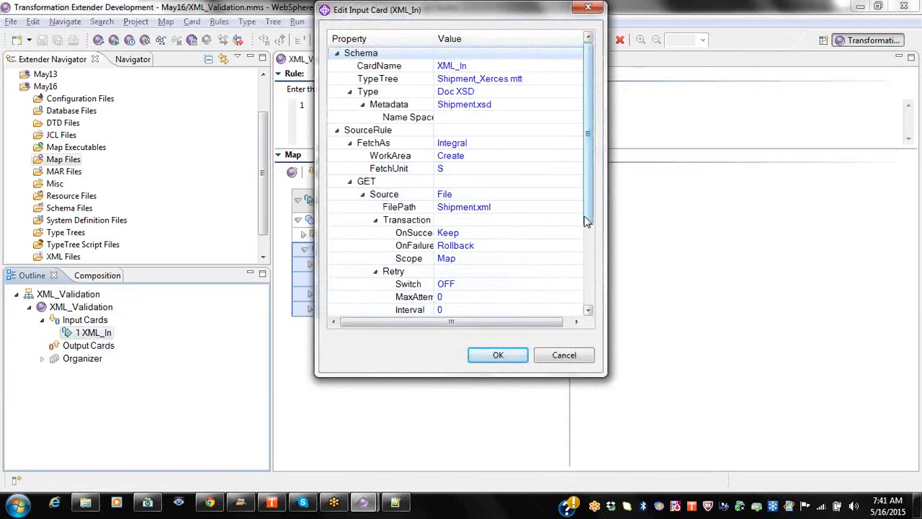
scroll(587, 221, down, 2)
click(524, 273)
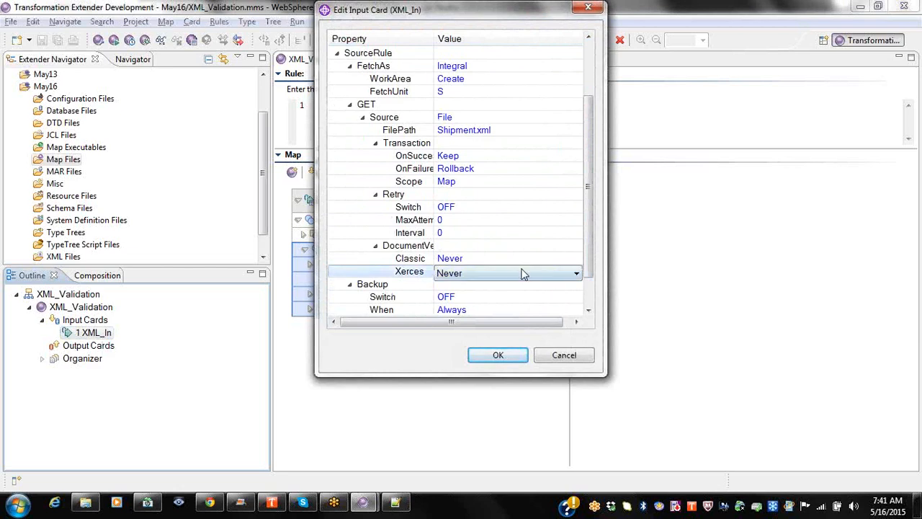
click(523, 273)
click(483, 298)
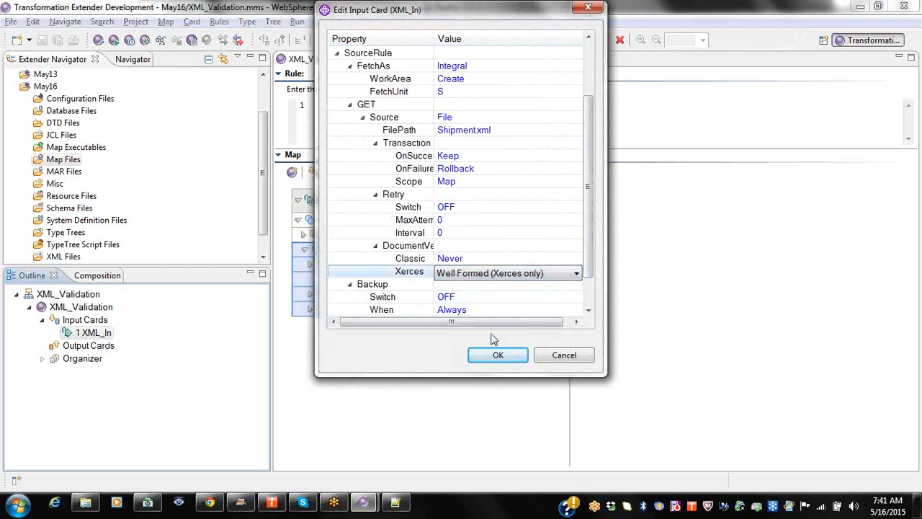
click(497, 355)
Step: Save the XML_Validation map, run it with the changed input card, and close the run status
click(98, 307)
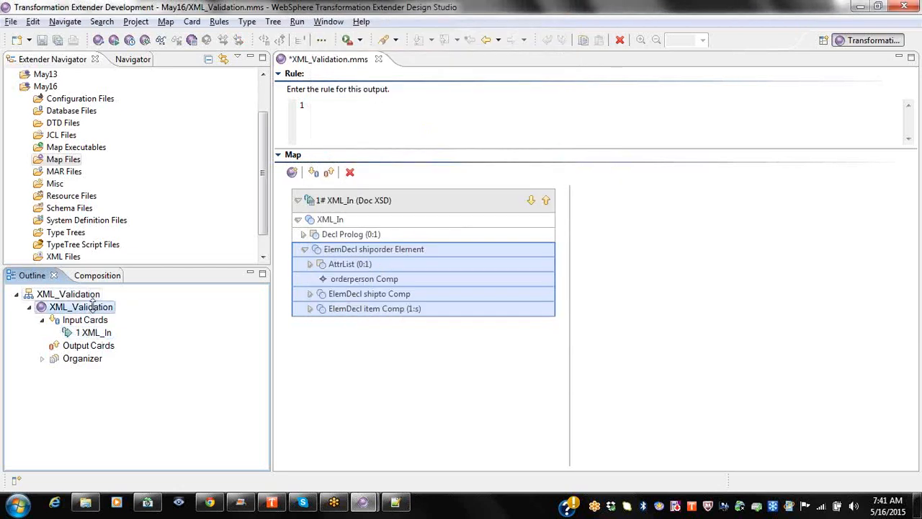
click(58, 41)
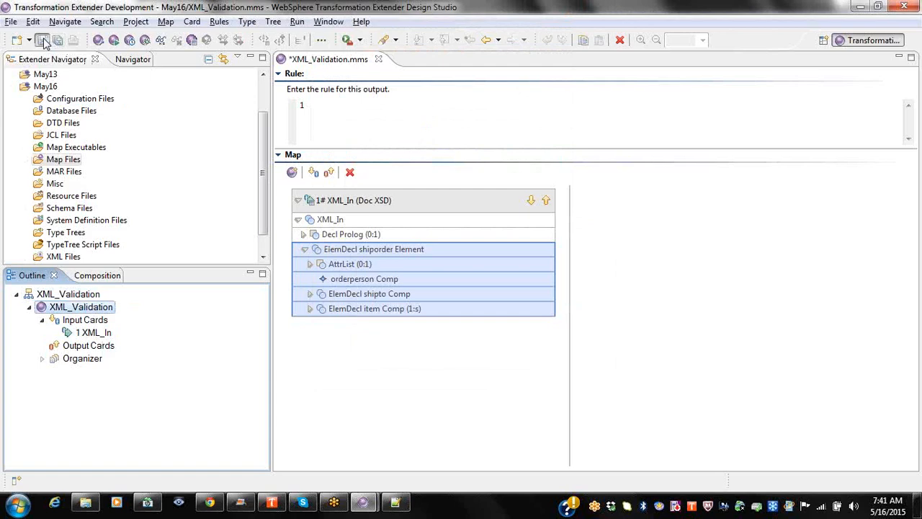
click(113, 41)
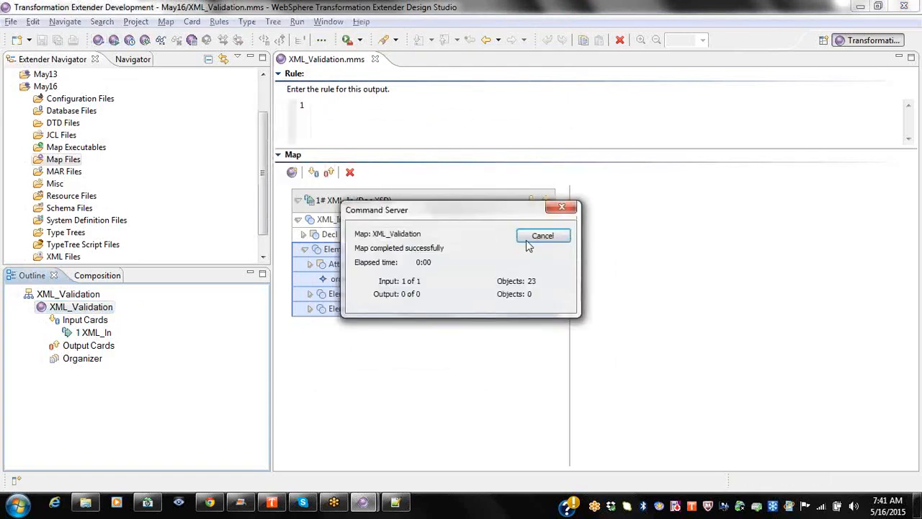
click(543, 236)
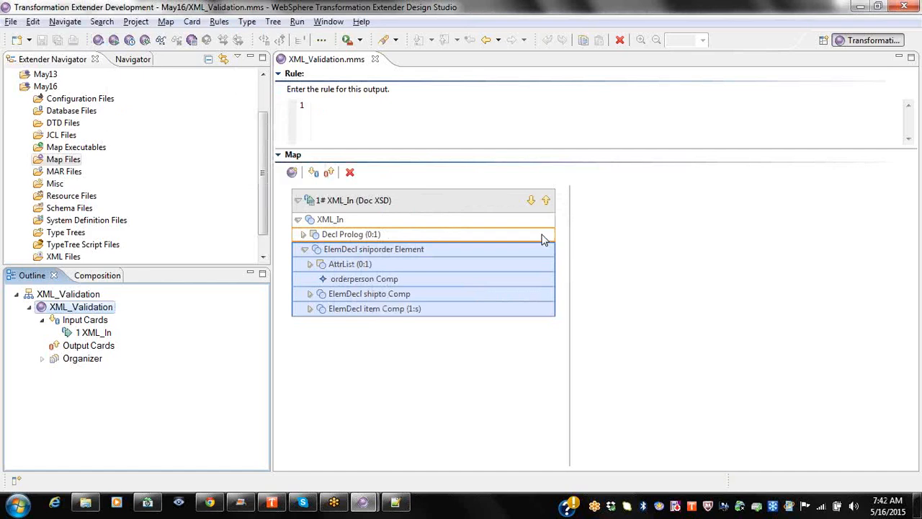
Step: Start a new output card named XML_error that uses the Shipment_Xerces.mtt type tree from the May16 project
right_click(93, 349)
click(121, 358)
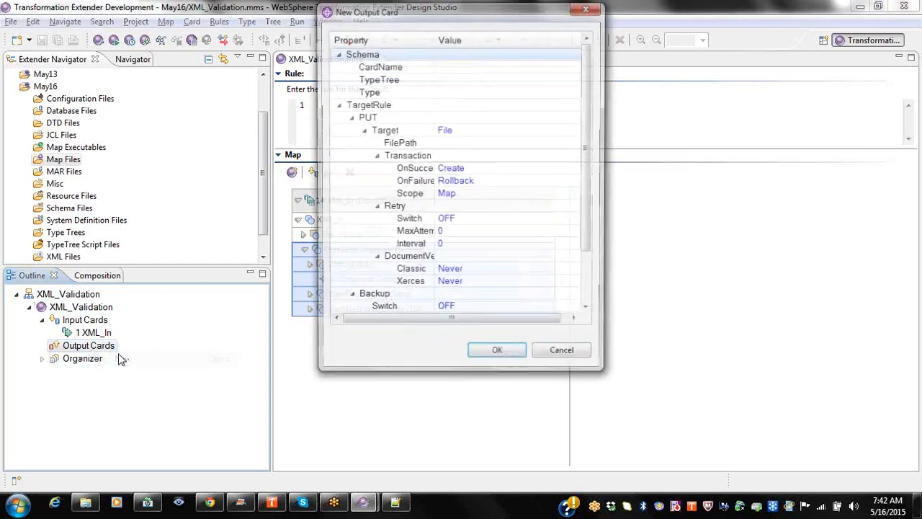
click(514, 67)
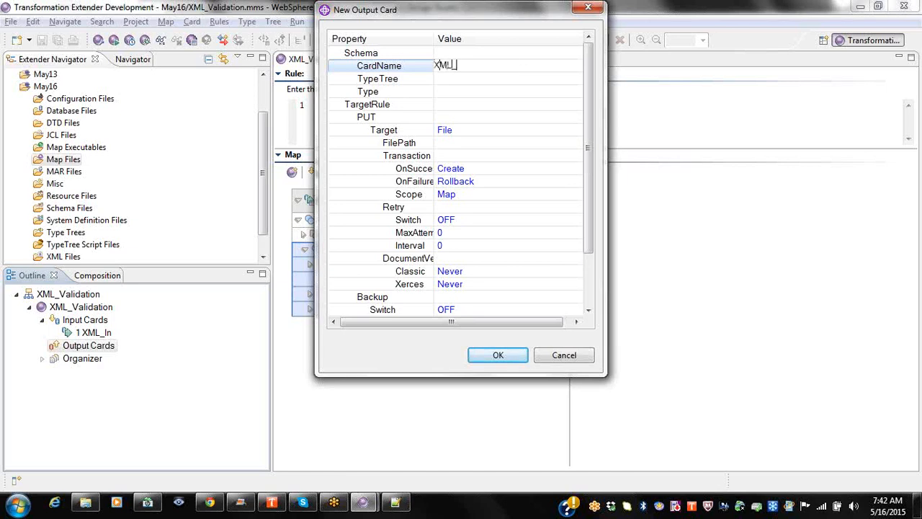
text(rro)
key(Return)
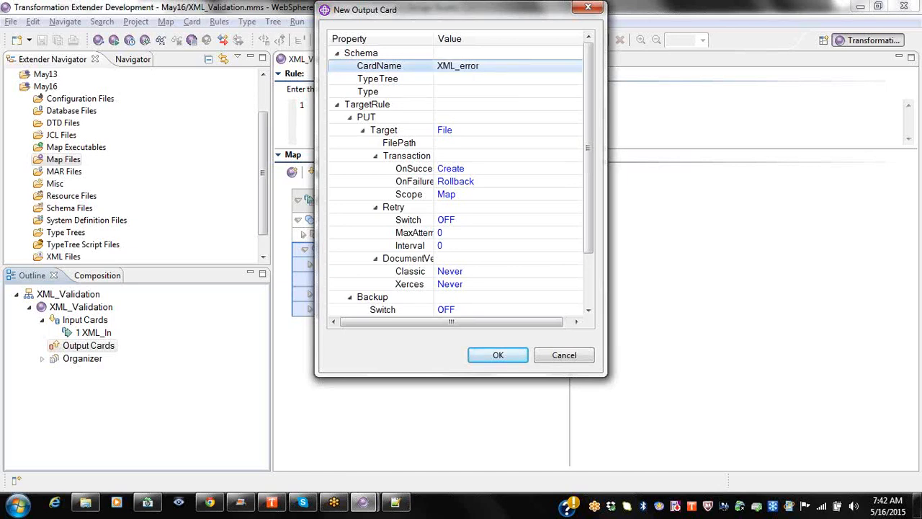
click(516, 81)
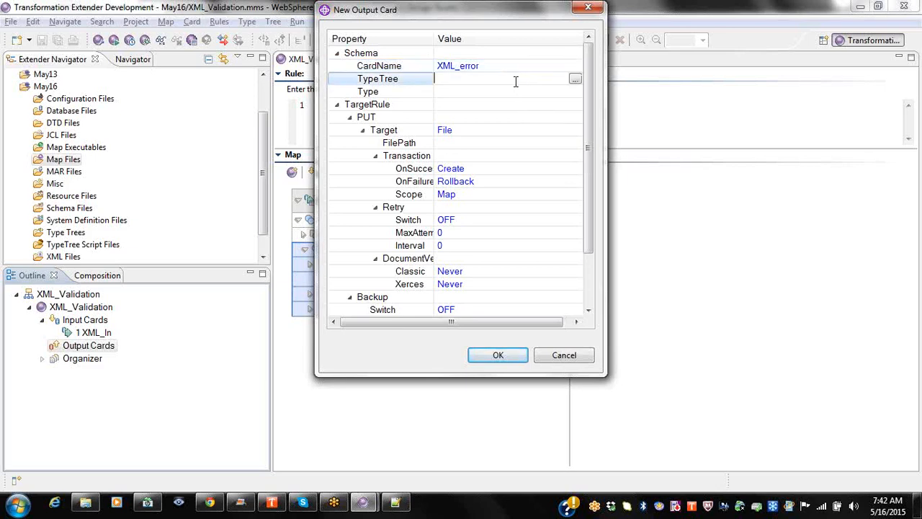
click(575, 80)
click(343, 127)
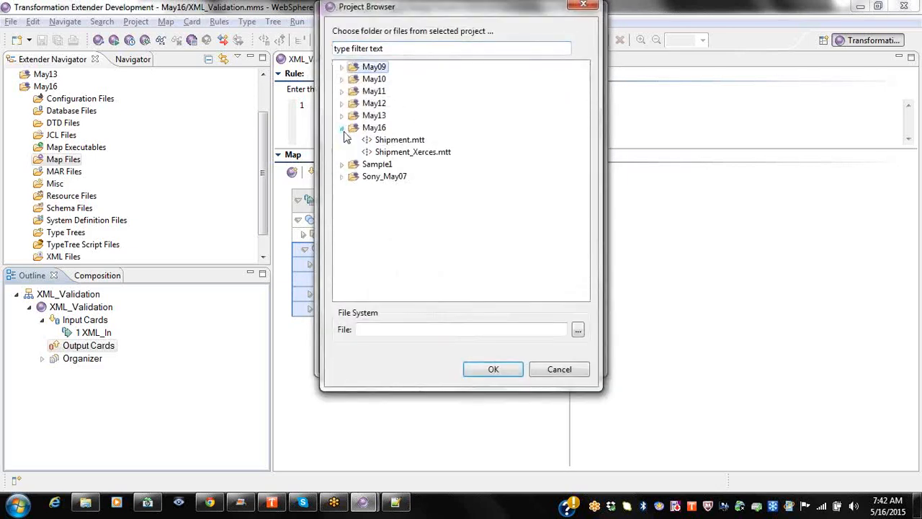
click(398, 153)
click(495, 368)
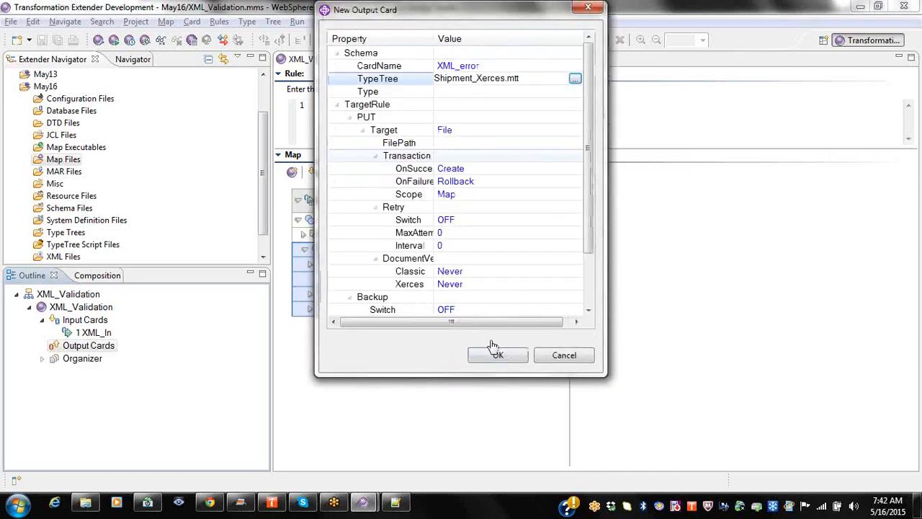
Step: Set the output card's type to orderperson under shiporder's Comp and its file path to XML_Error, and create the card
click(517, 92)
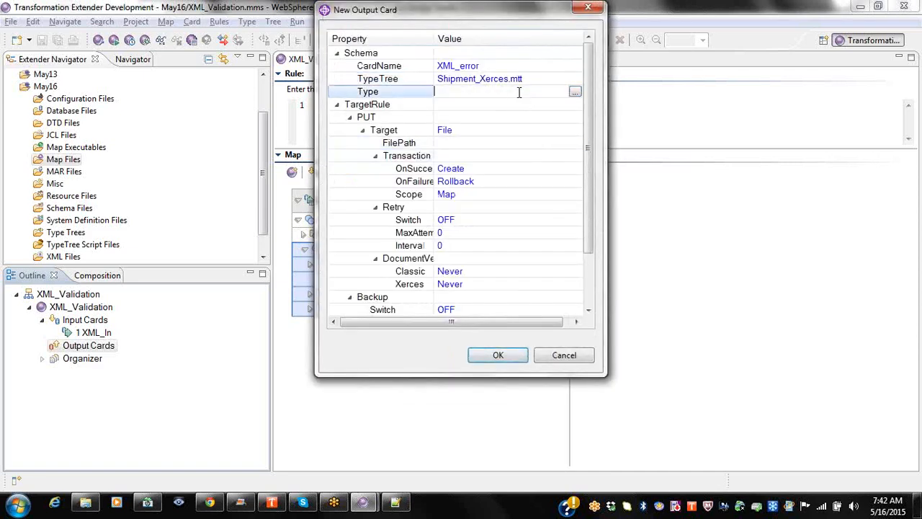
click(575, 92)
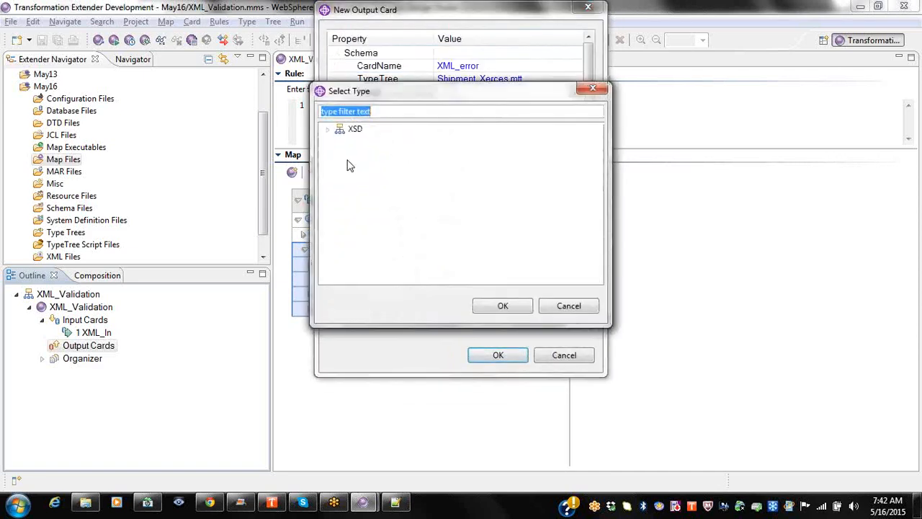
click(329, 130)
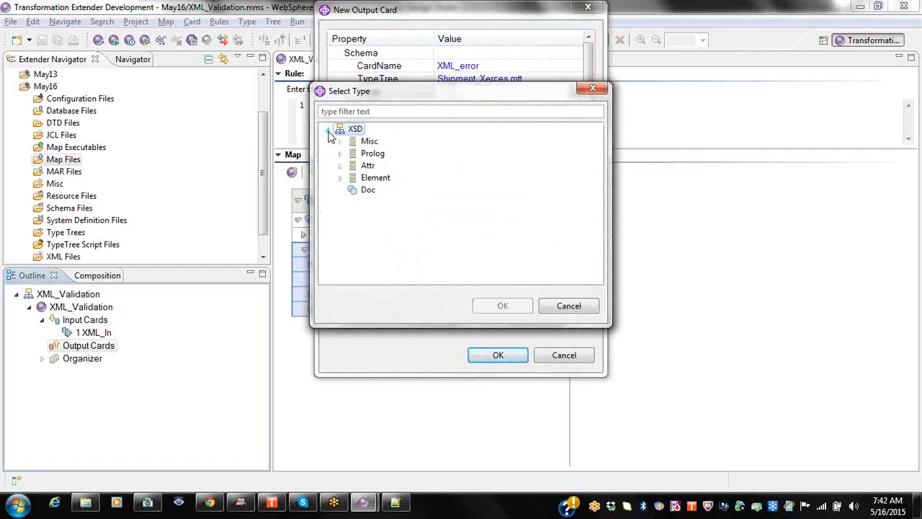
click(341, 178)
click(354, 190)
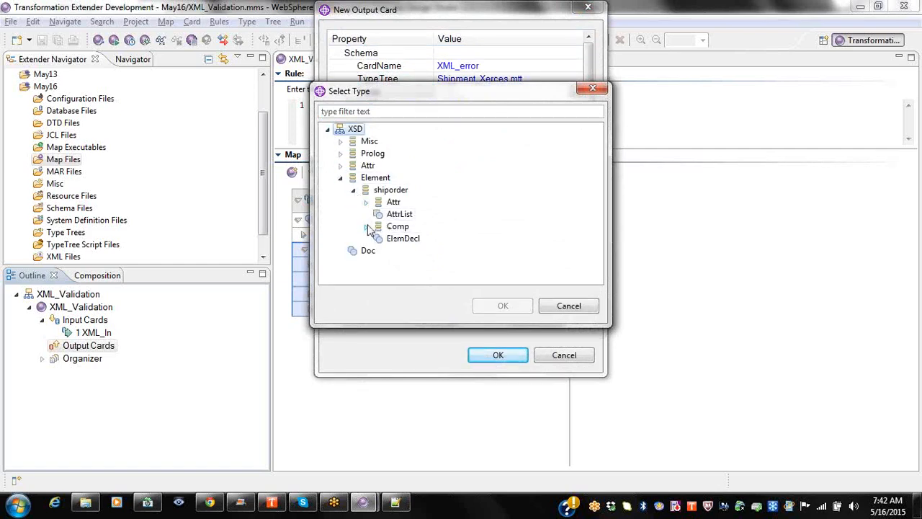
click(366, 227)
click(419, 238)
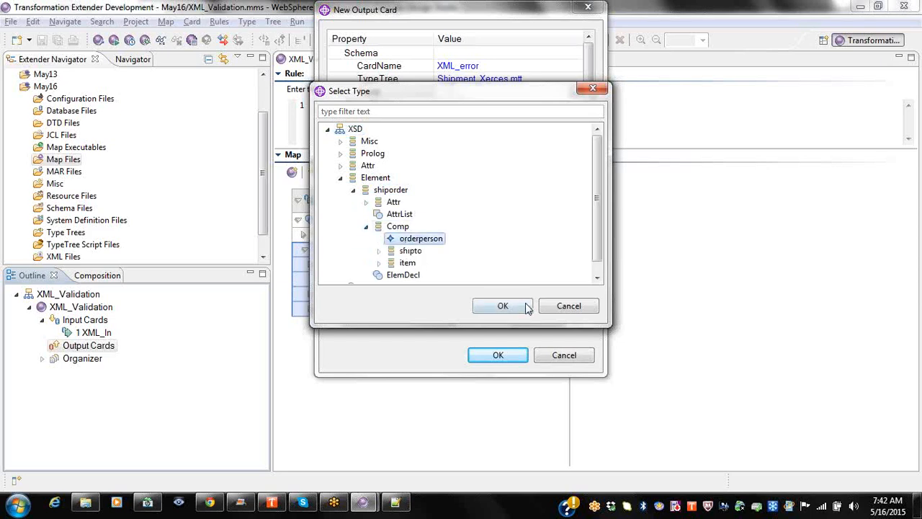
click(529, 308)
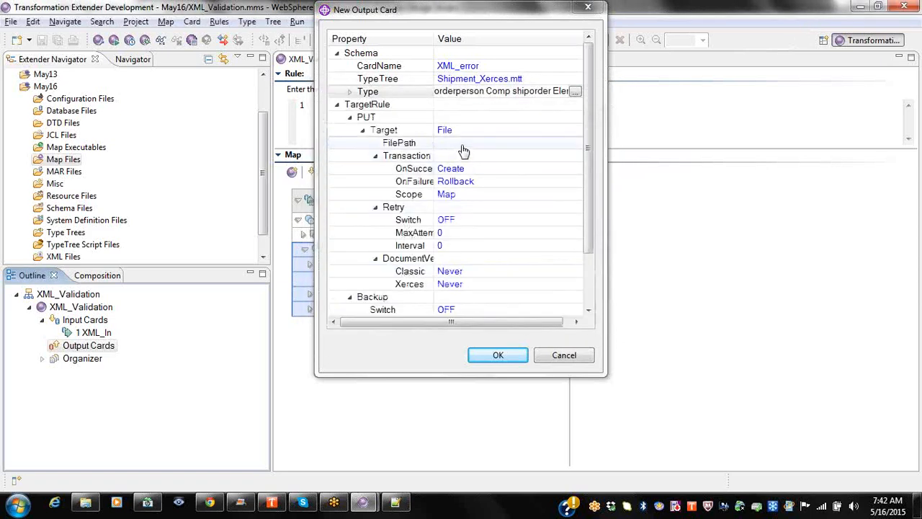
click(463, 145)
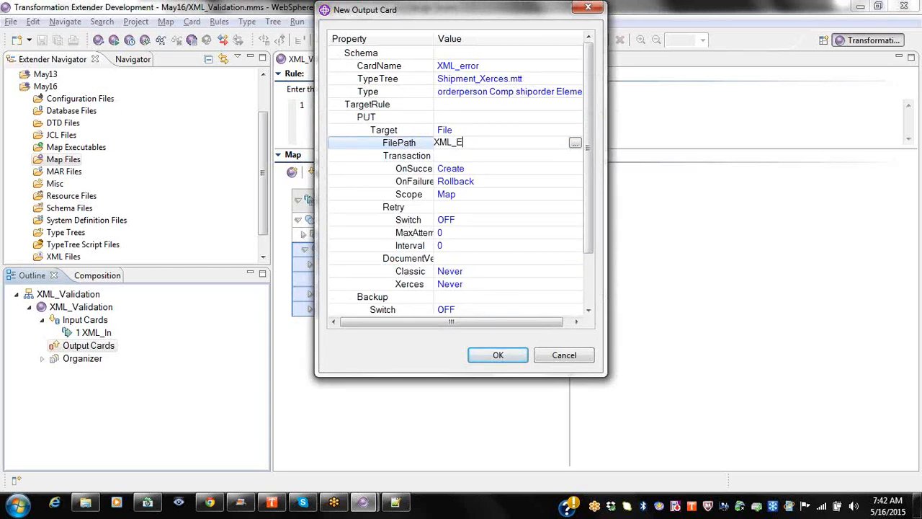
click(496, 357)
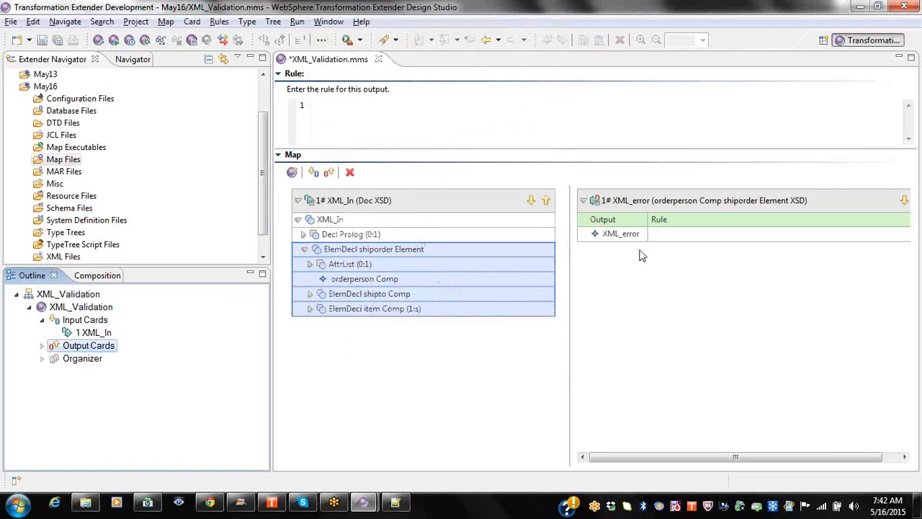
Step: Enter the rule =GETXMLERRORMSG(1) for the XML_error output and save the map
click(657, 237)
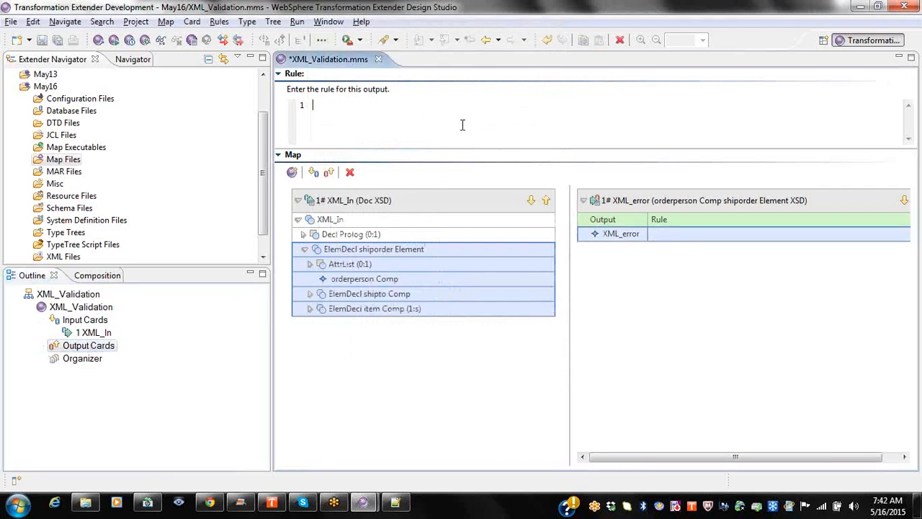
text(=GETXMLERROR)
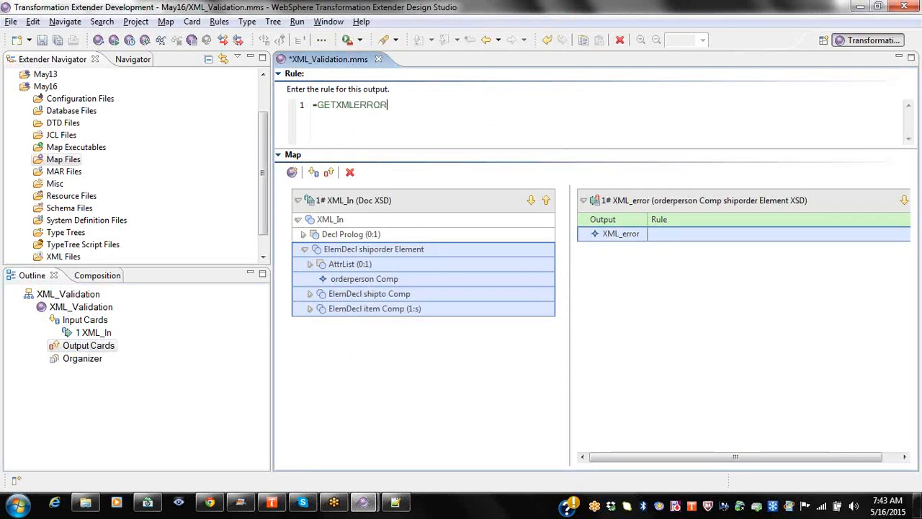
text(MSG(1)
key(Return)
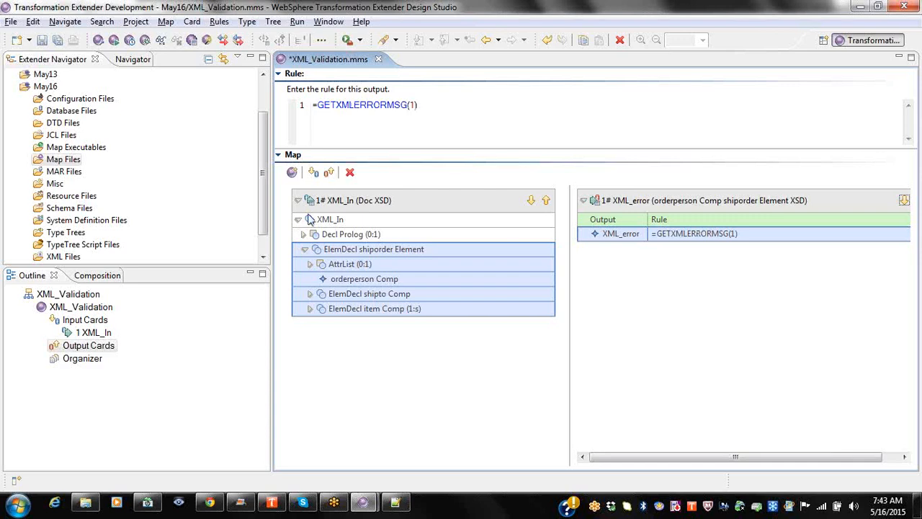
click(43, 40)
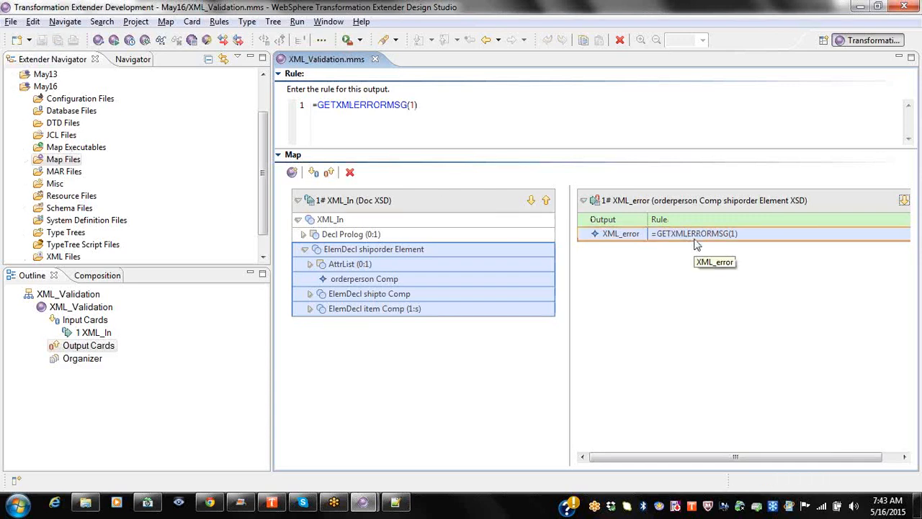
Step: Build and run the XML_Validation map with its XML_error output card, and close the run status
click(108, 306)
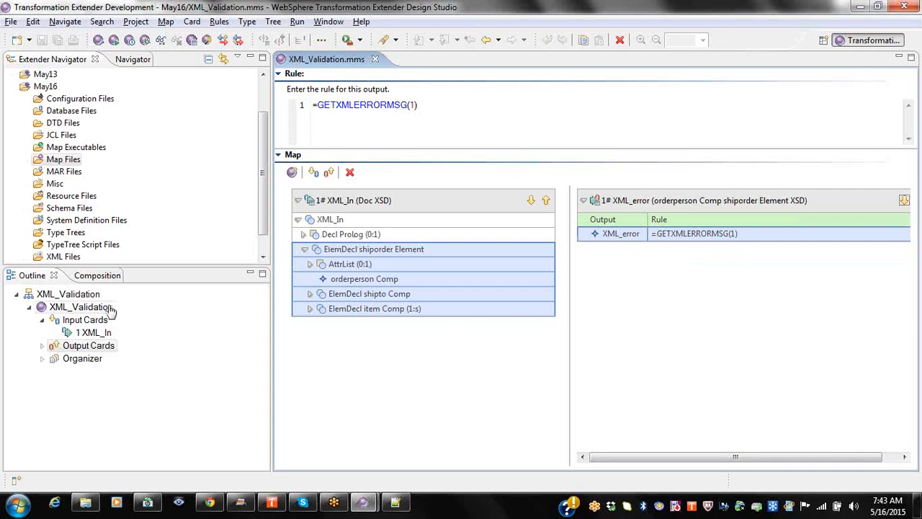
click(99, 40)
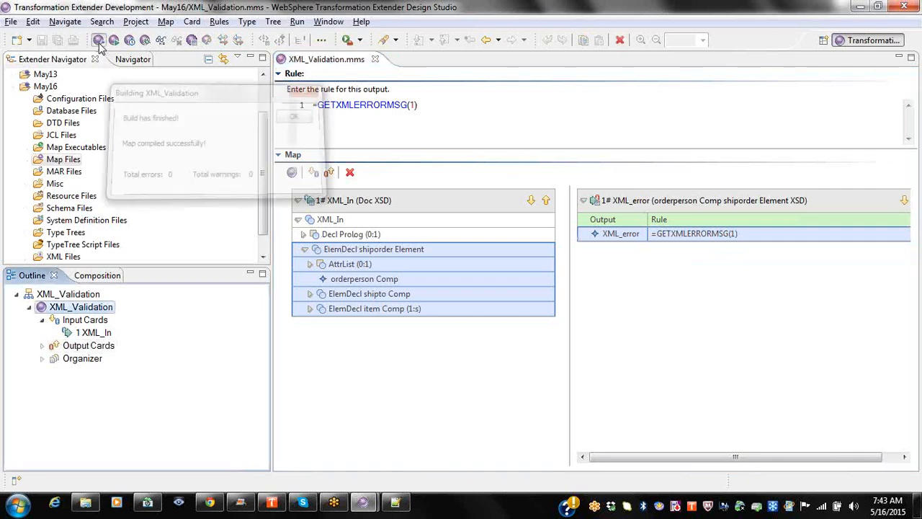
click(113, 41)
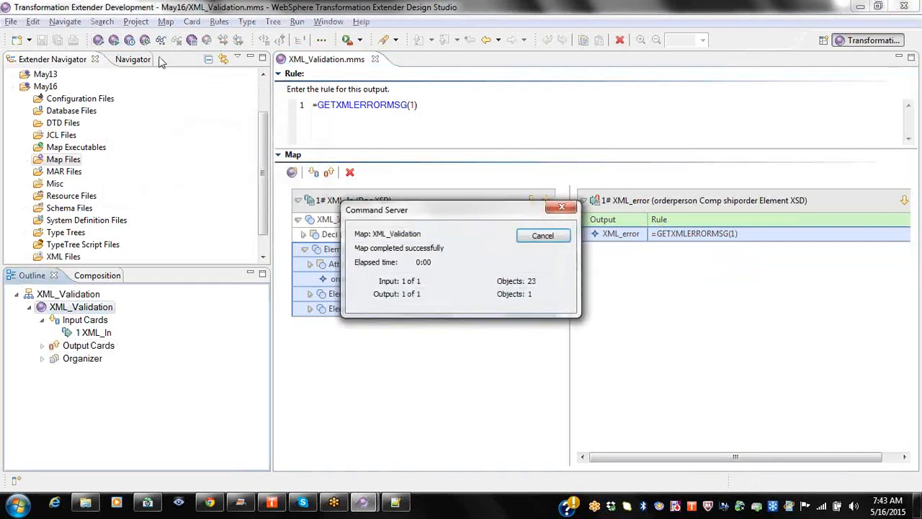
click(565, 238)
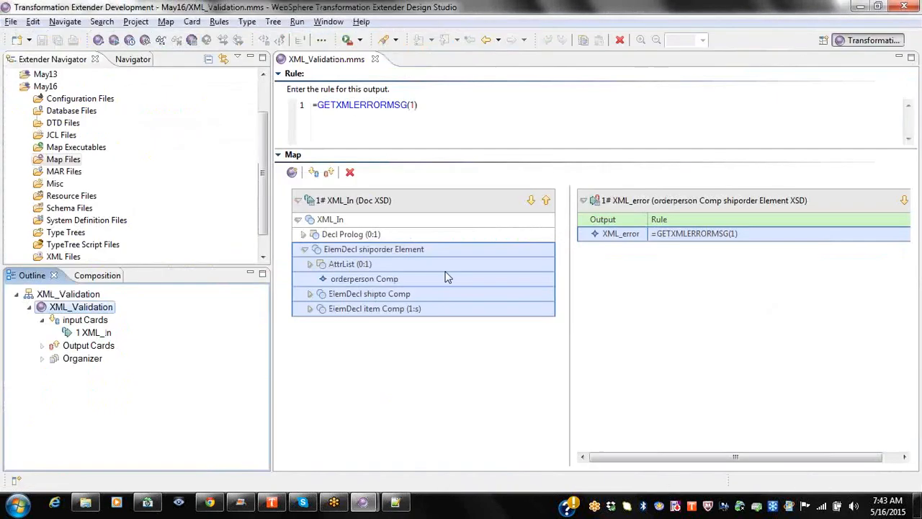
Step: Switch to the May16 project folder in Windows Explorer, open the XML_Error output file in Notepad++ and examine its orderperson element
click(87, 502)
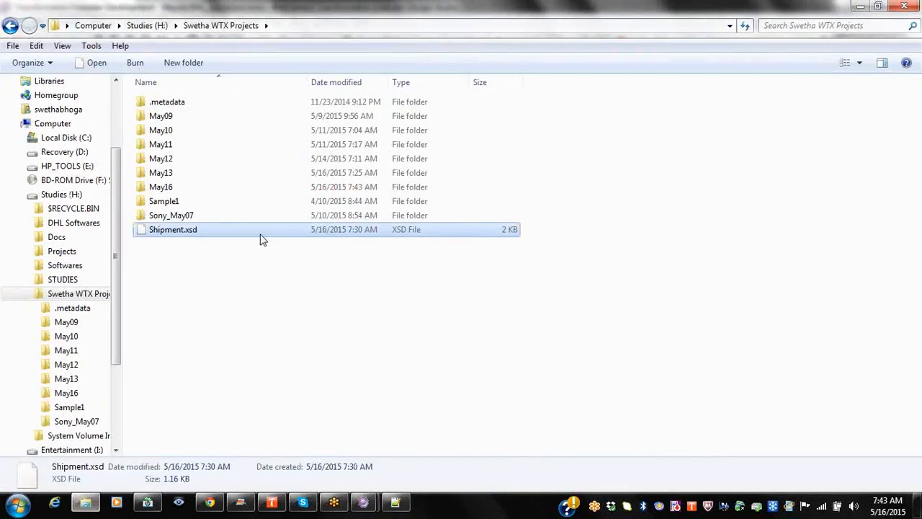
double_click(165, 189)
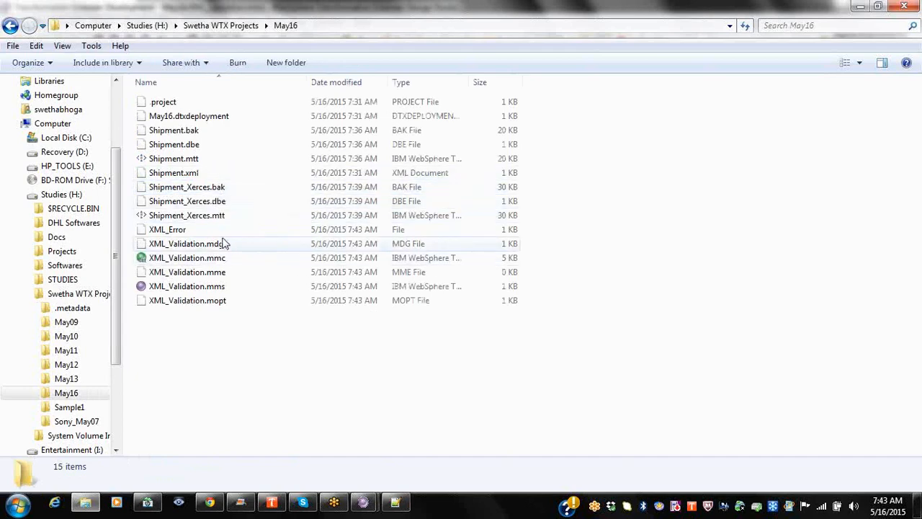
click(187, 233)
right_click(188, 236)
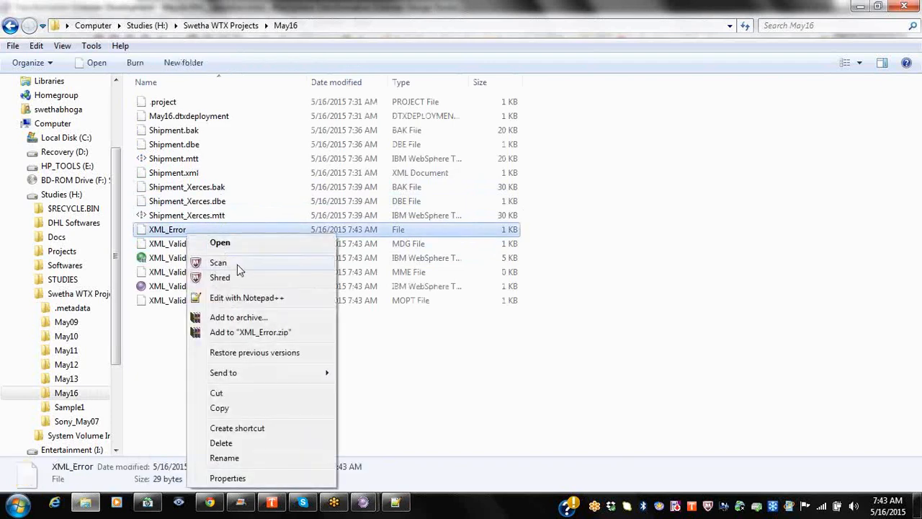
click(229, 295)
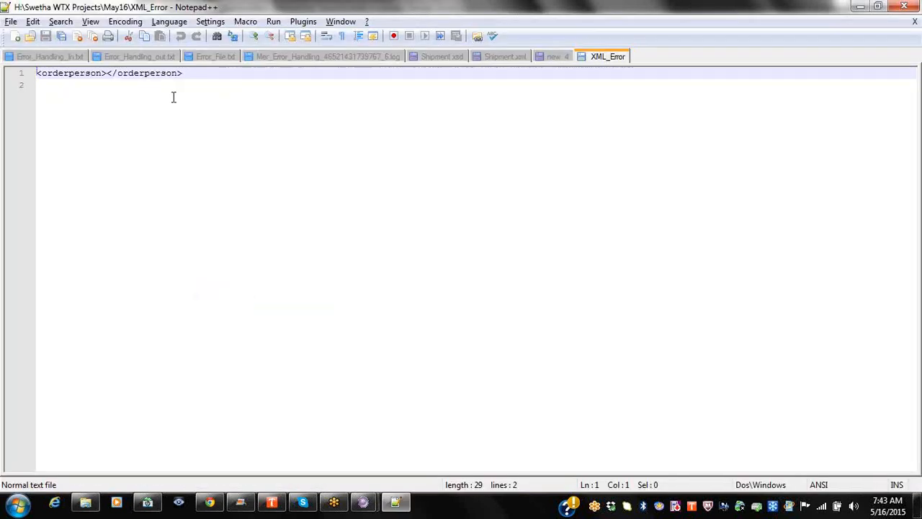
double_click(92, 73)
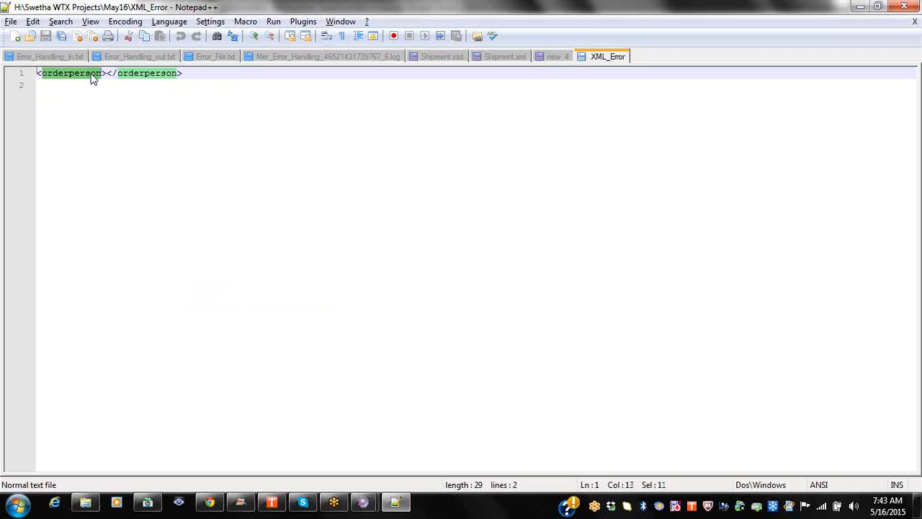
key(alt+Tab)
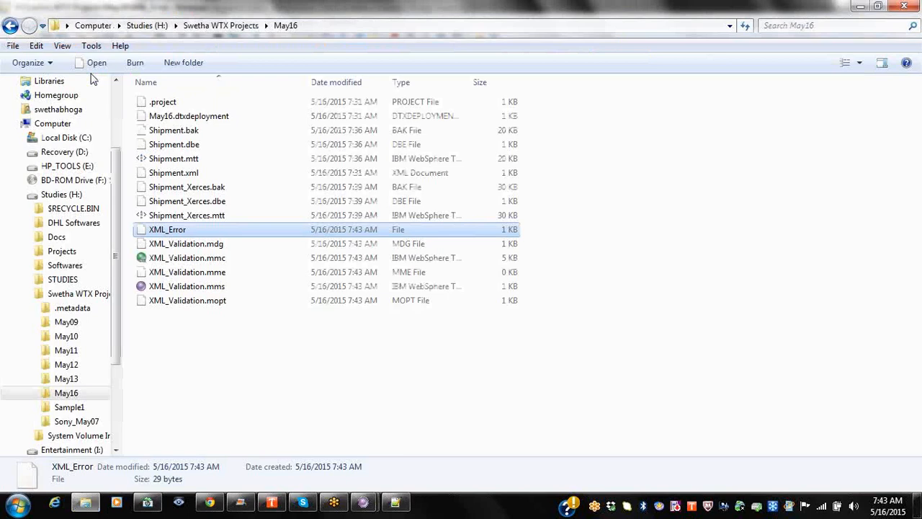
key(alt+Tab)
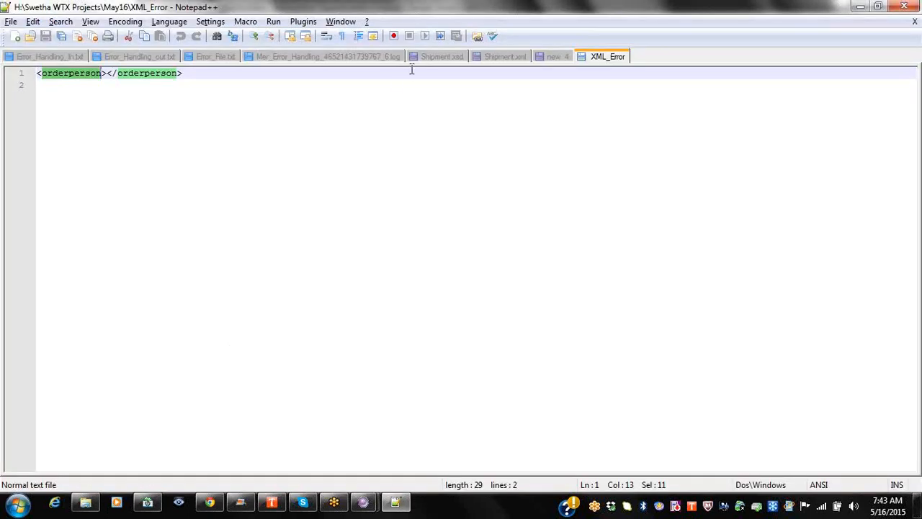
Step: In the already open Shipment.xml from the Swetha WTX Projects folder, change the closing address tag to </address1> and save the file
click(496, 56)
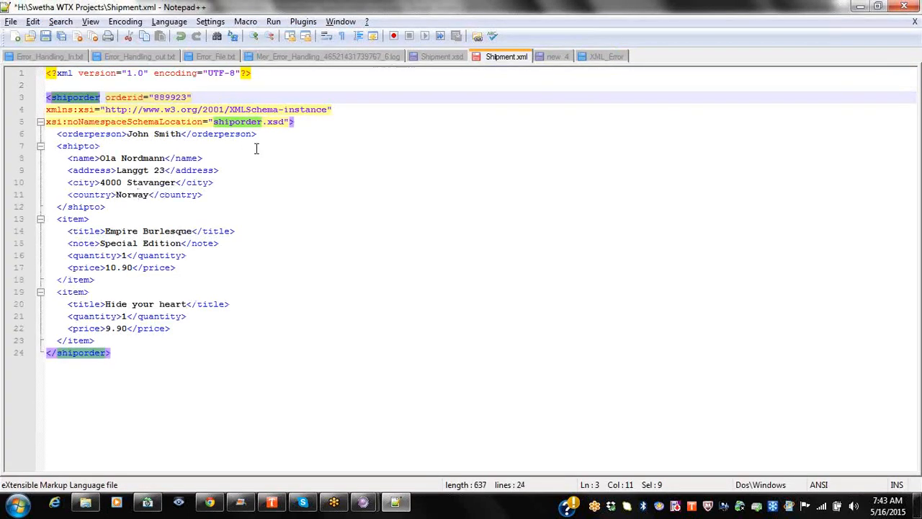
click(215, 171)
text(t)
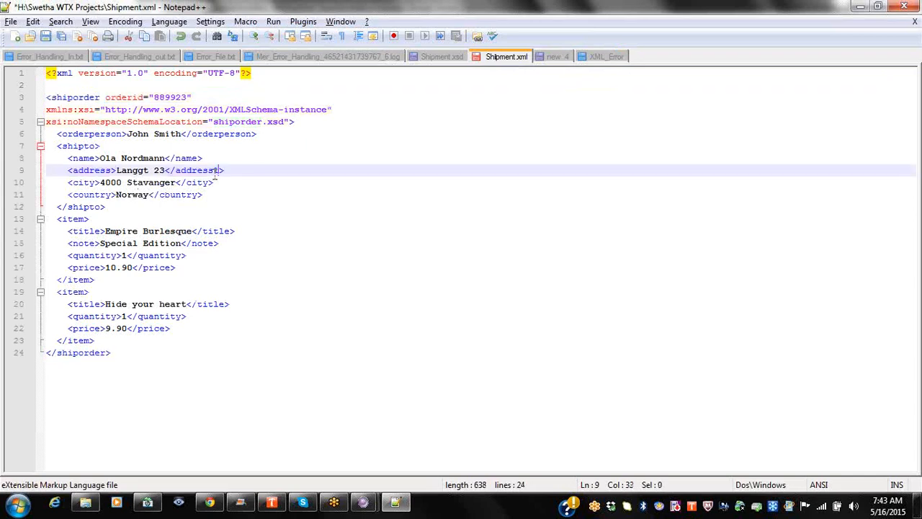
key(ctrl+s)
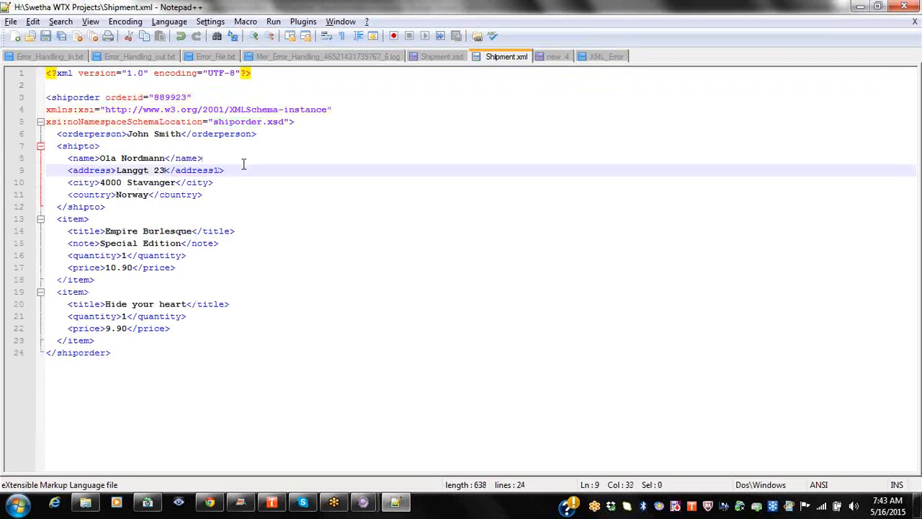
Step: Switch to Design Studio, run the XML_Validation map against the input file and close the run status
key(alt+Tab)
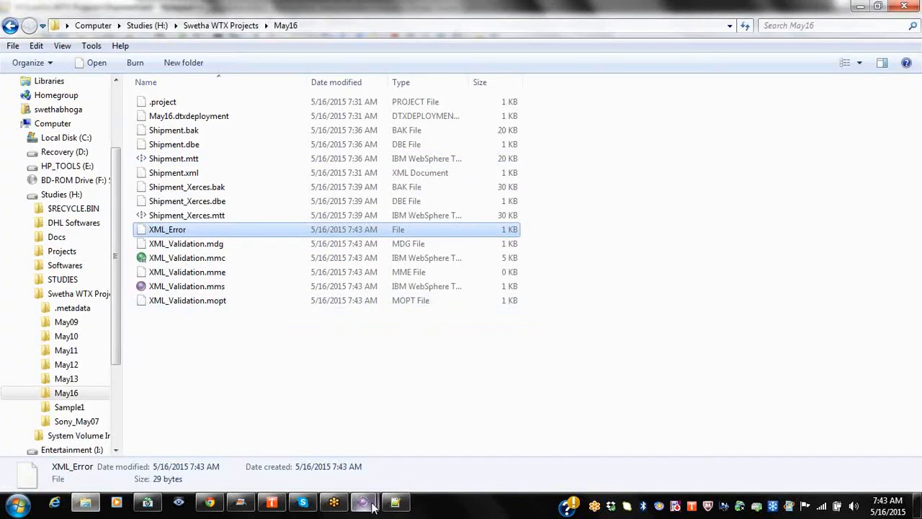
mouse_move(371, 504)
click(279, 424)
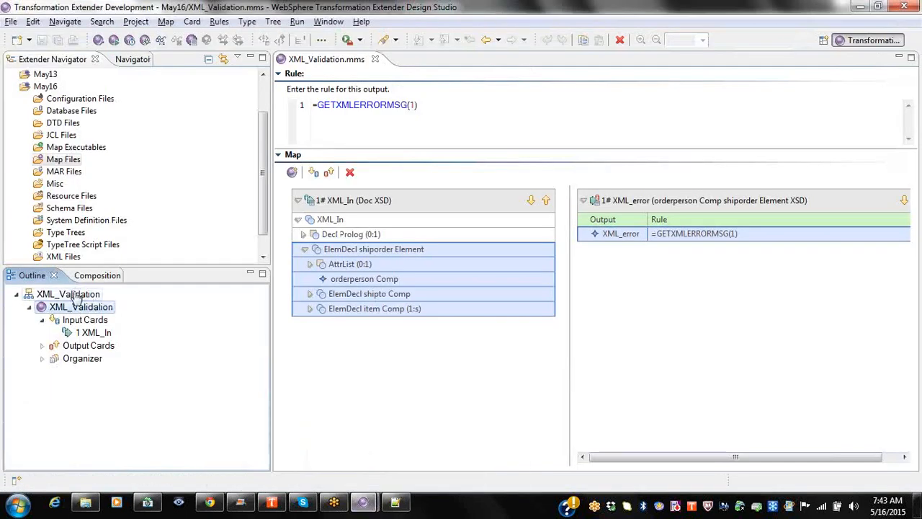
click(114, 40)
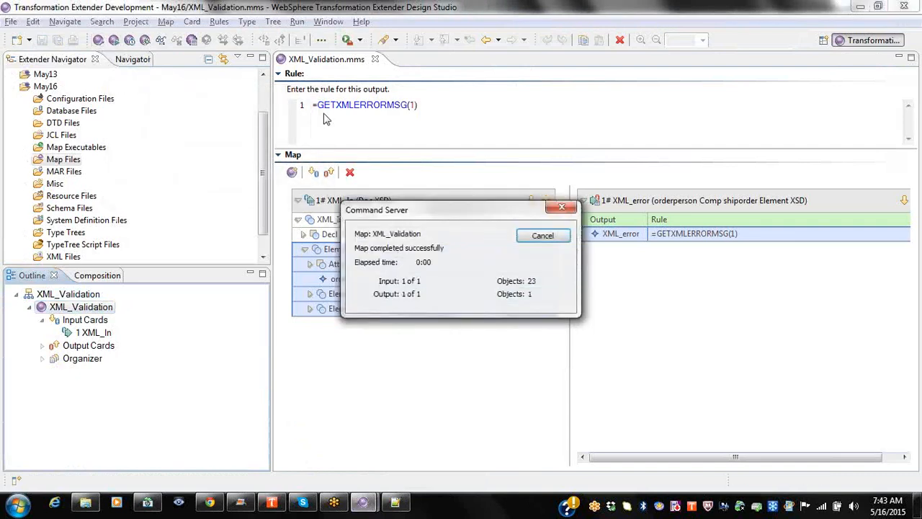
click(527, 238)
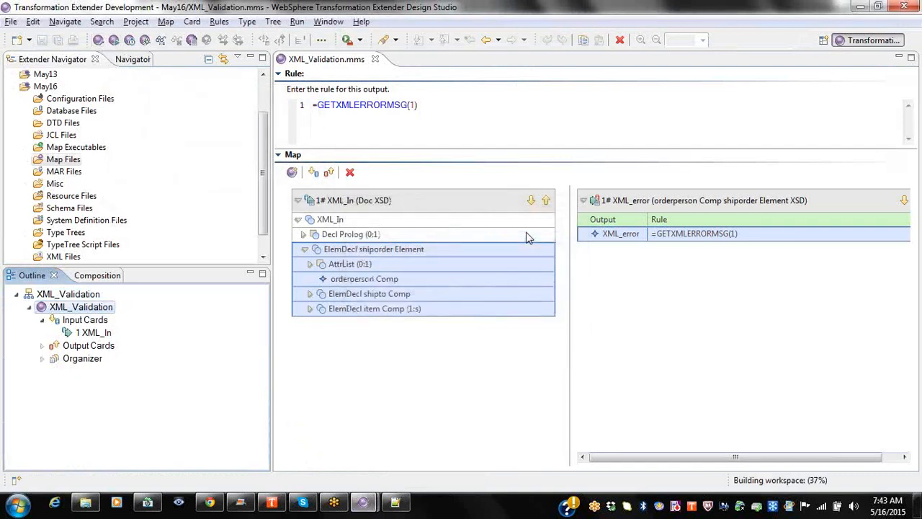
Step: Open the May16 folder's copy of Shipment.xml in Notepad++, reload XML_Error and return to the Shipment.xml copy
key(alt+Tab)
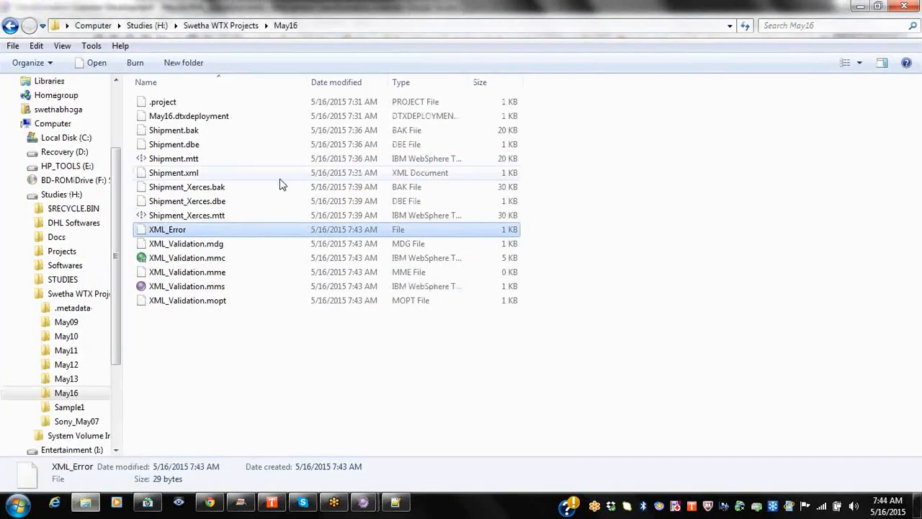
key(alt+Tab)
key(alt+Tab)
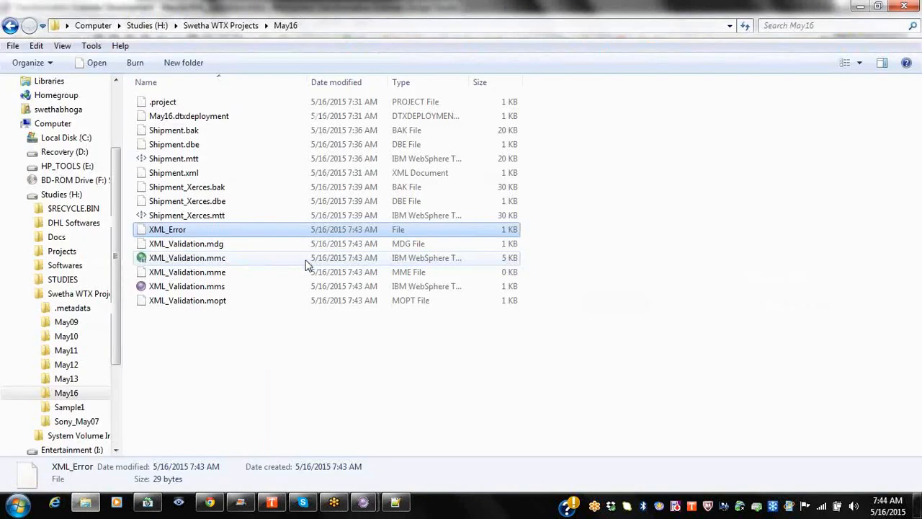
click(177, 180)
right_click(175, 175)
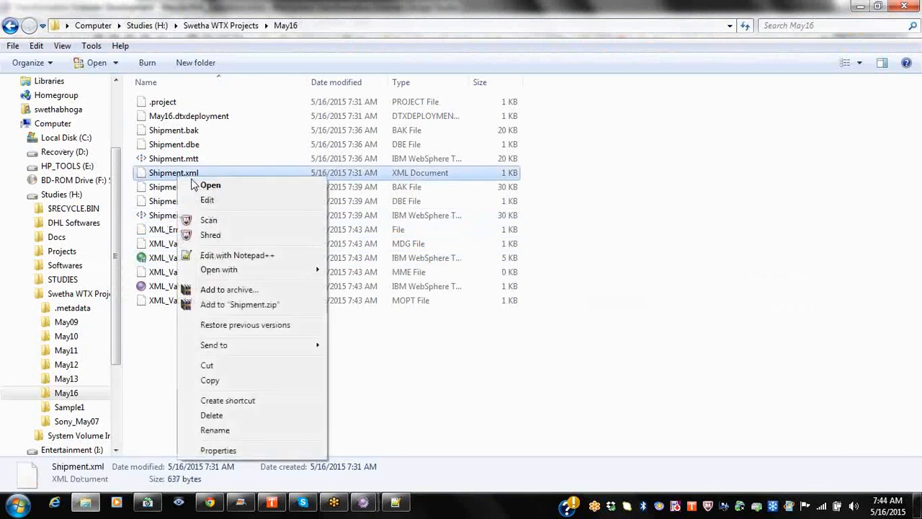
click(223, 255)
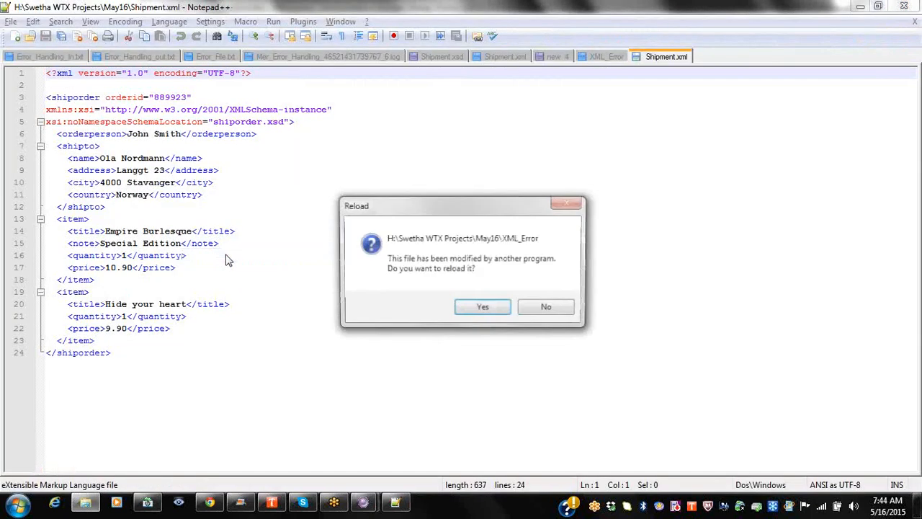
click(473, 308)
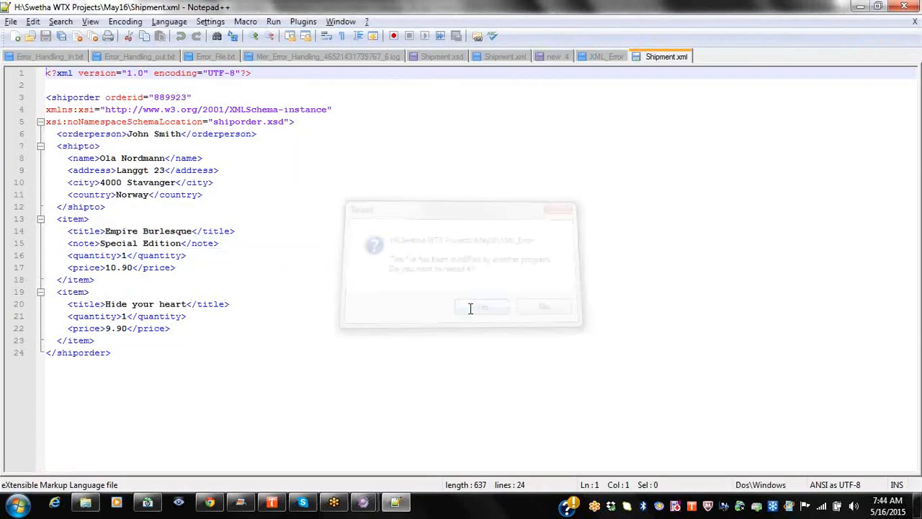
click(607, 57)
click(657, 58)
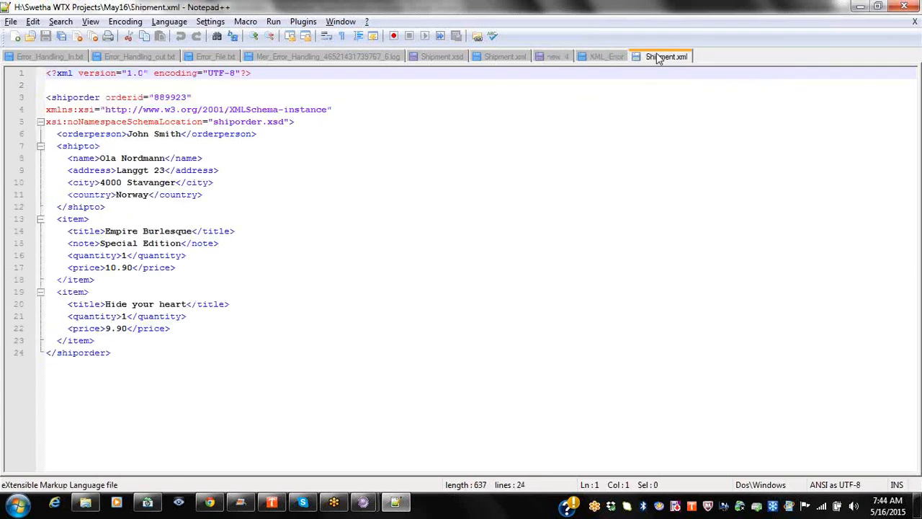
Step: Change the closing address tag in May16's Shipment.xml to </address1> and save the file
click(214, 169)
text(s)
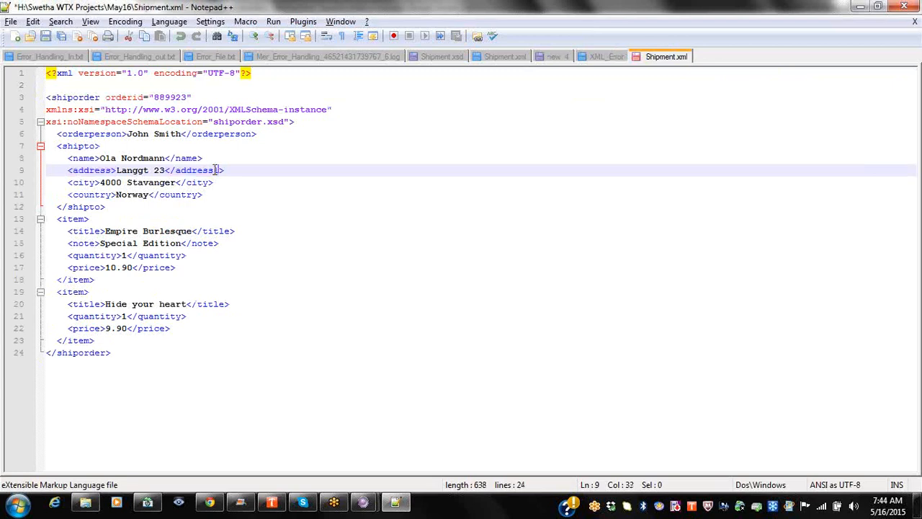
key(ctrl+s)
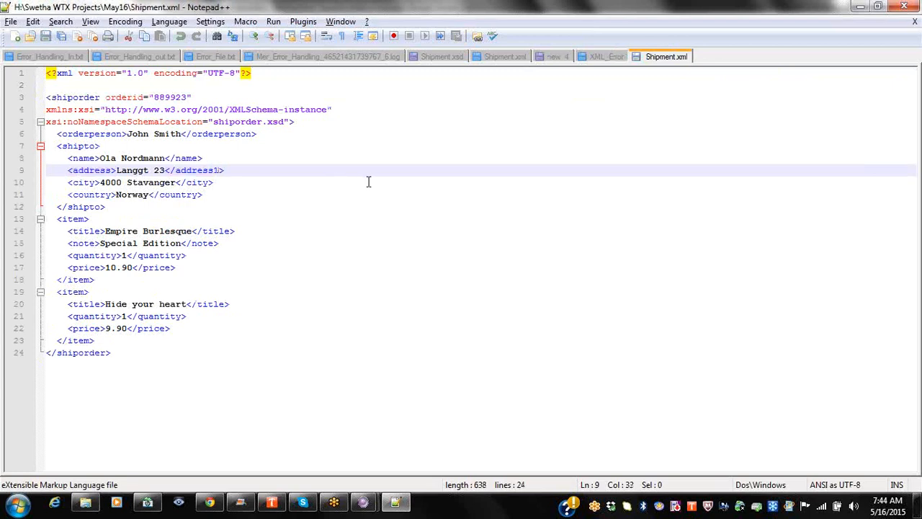
Step: Return to Design Studio, rerun the XML_Validation map with the malformed Shipment.xml and close the run status
key(alt+Tab)
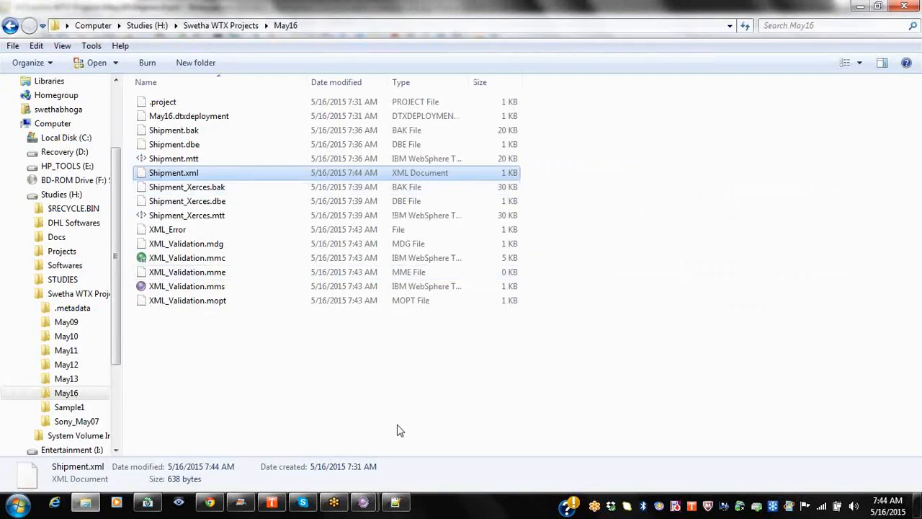
mouse_move(371, 497)
click(326, 453)
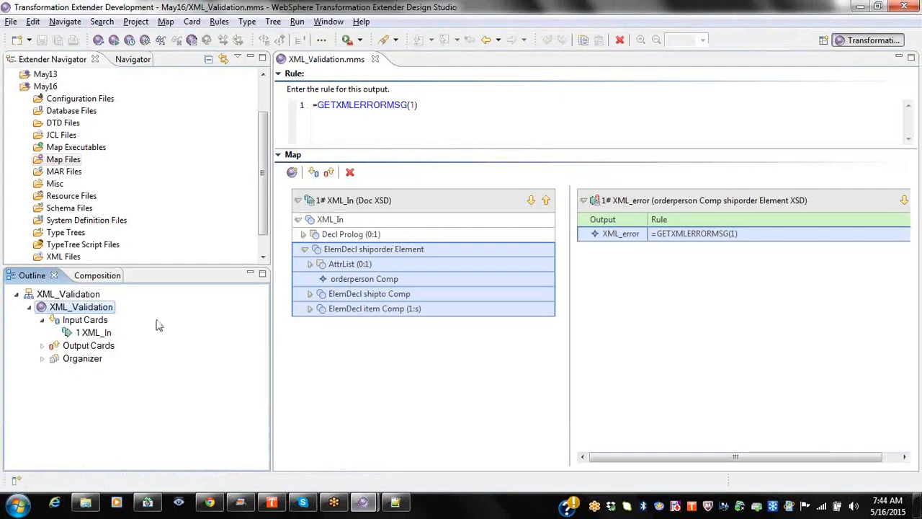
click(113, 41)
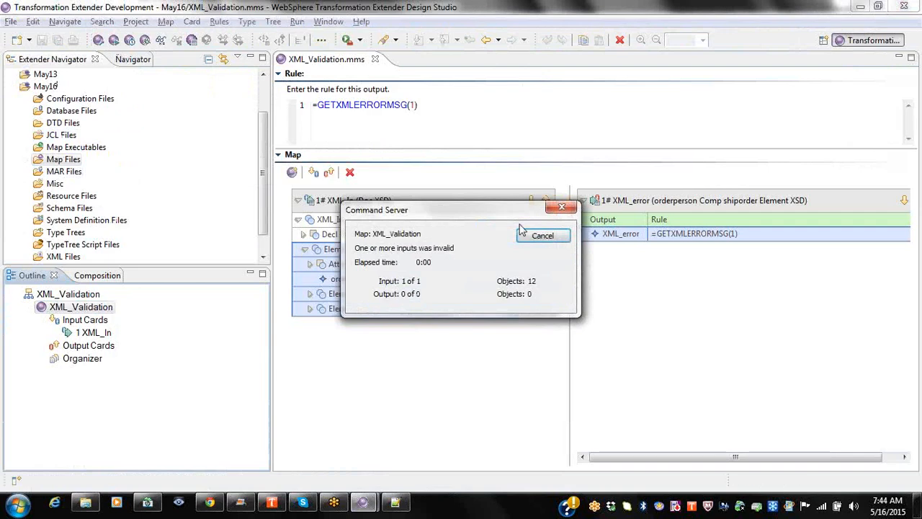
click(552, 234)
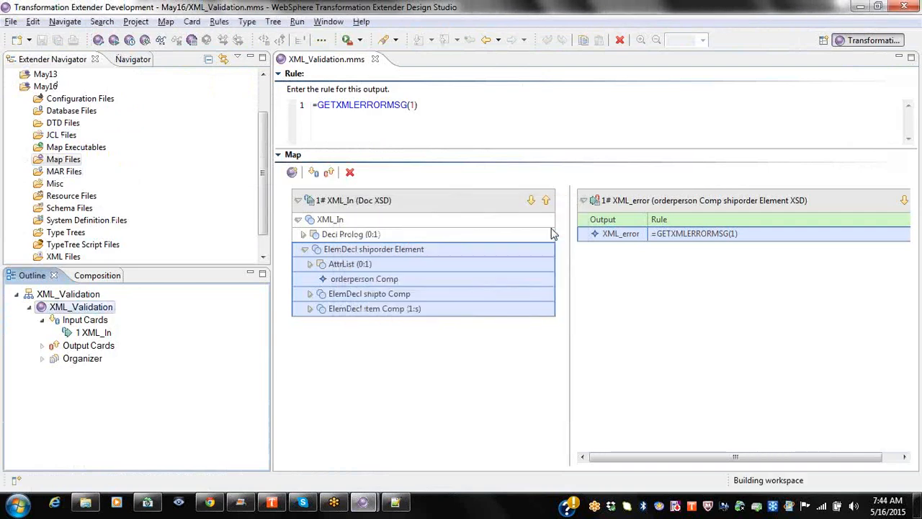
Step: Check the XML_Error file in Notepad++ for output from the latest run, reopening it from the May16 folder
key(alt+Tab)
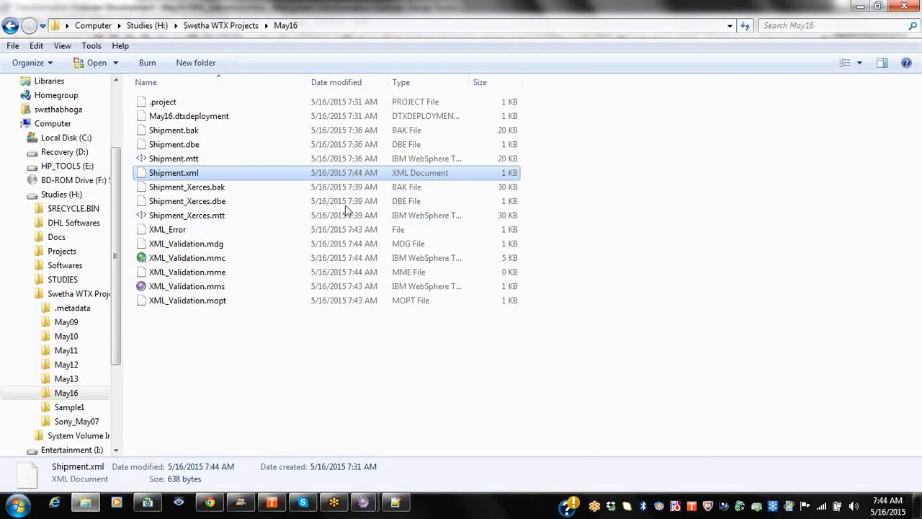
click(397, 504)
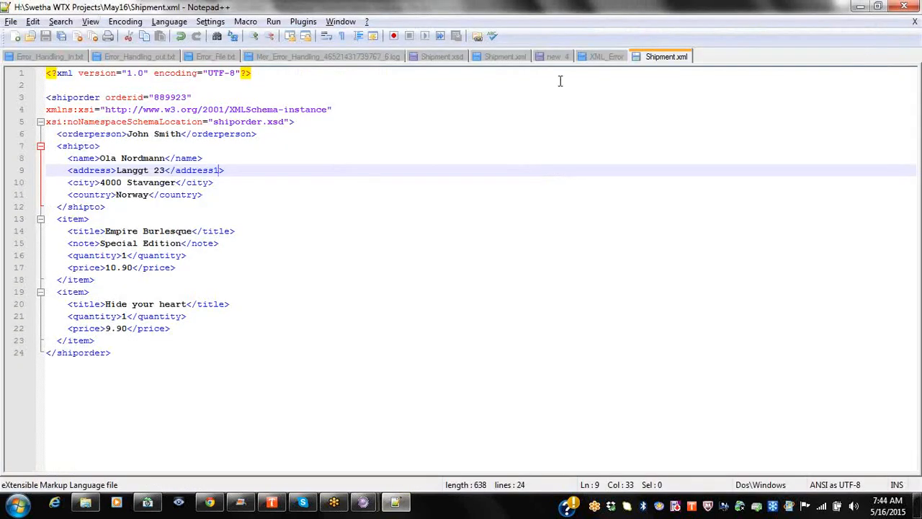
click(590, 59)
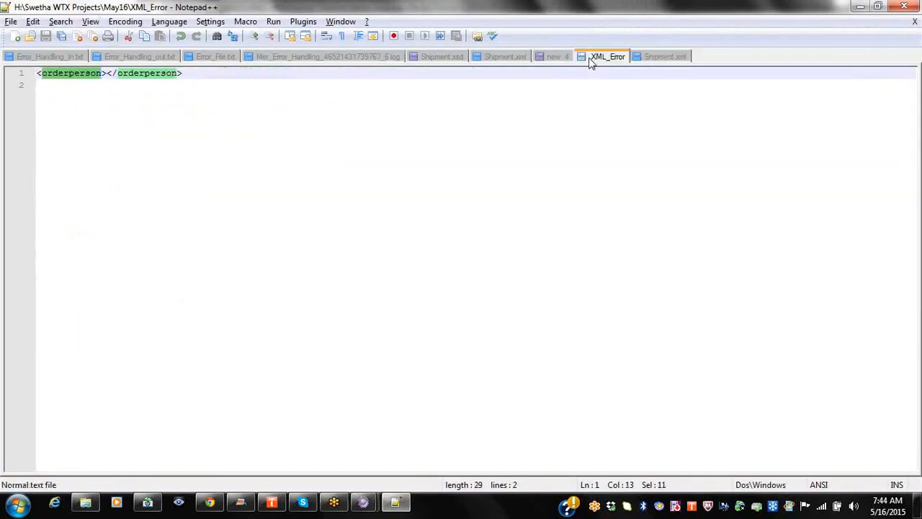
key(alt+Tab)
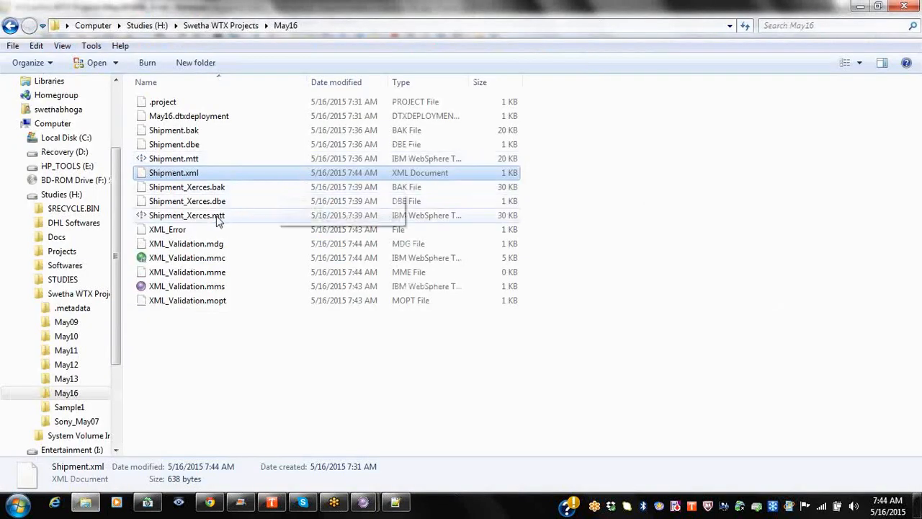
click(185, 230)
right_click(185, 231)
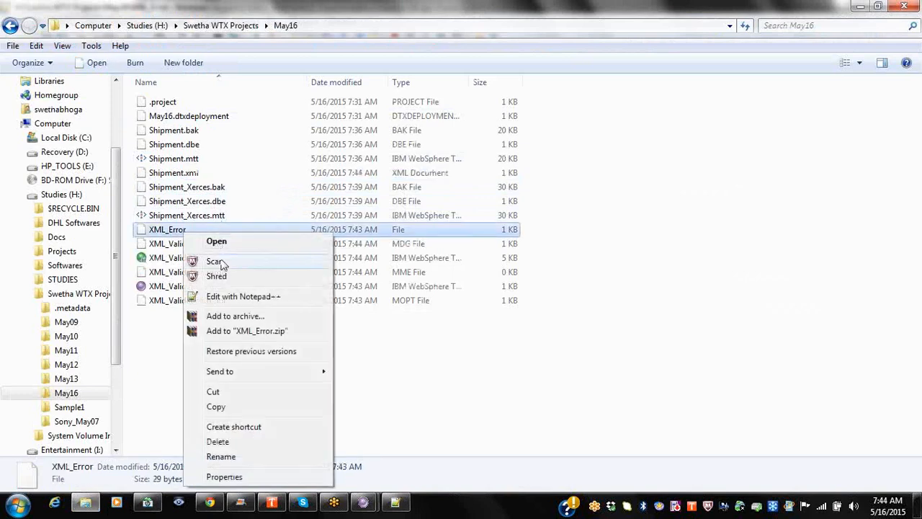
click(235, 294)
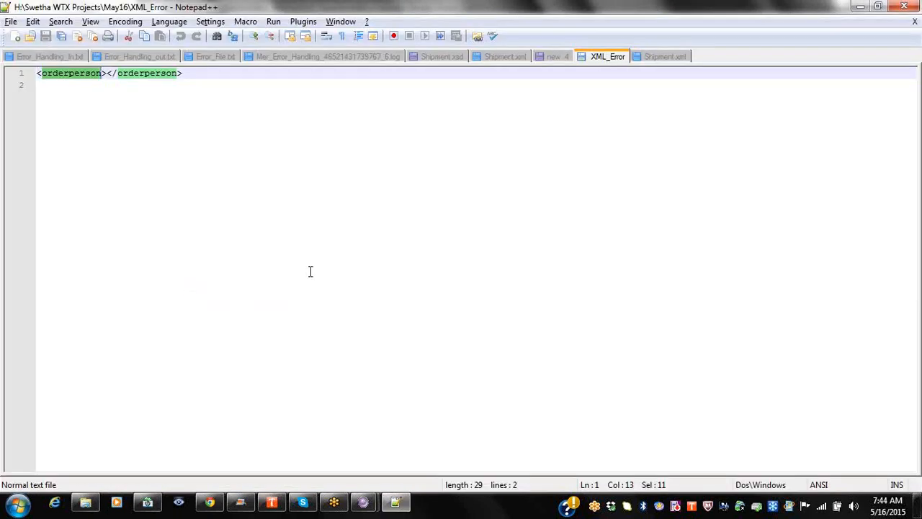
key(alt+Tab)
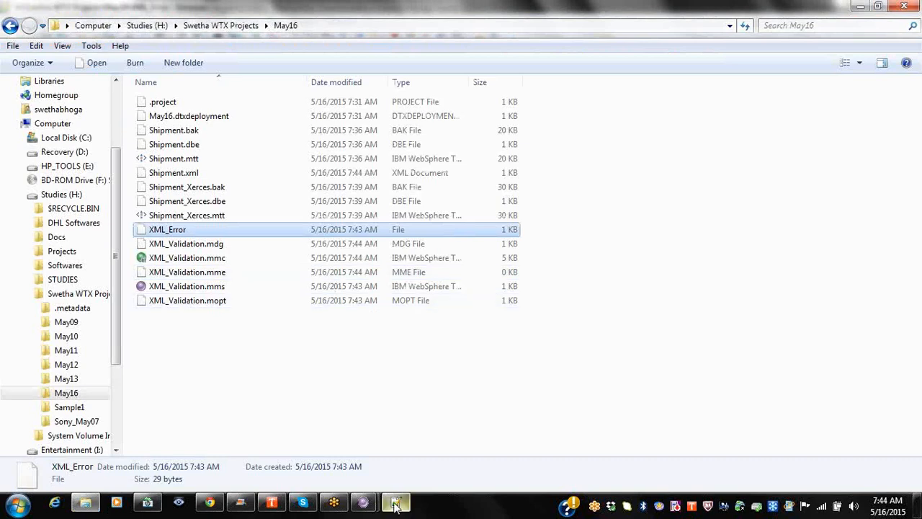
Step: Return to Design Studio and open the type tree used by the XML_In input object of the map
mouse_move(371, 503)
click(324, 418)
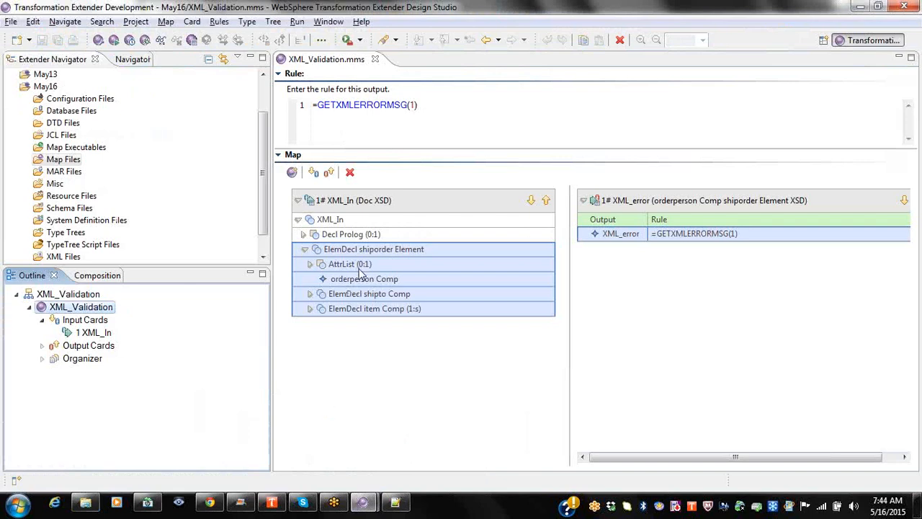
click(334, 219)
right_click(334, 221)
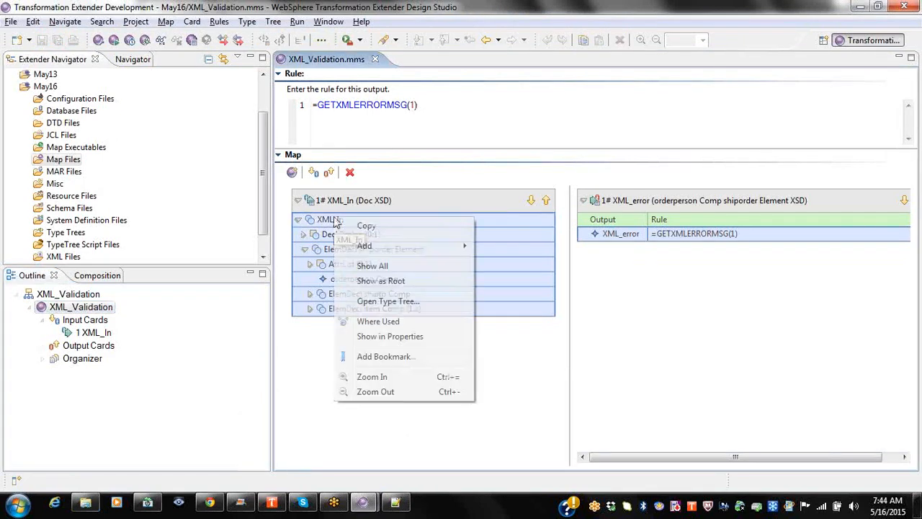
click(407, 303)
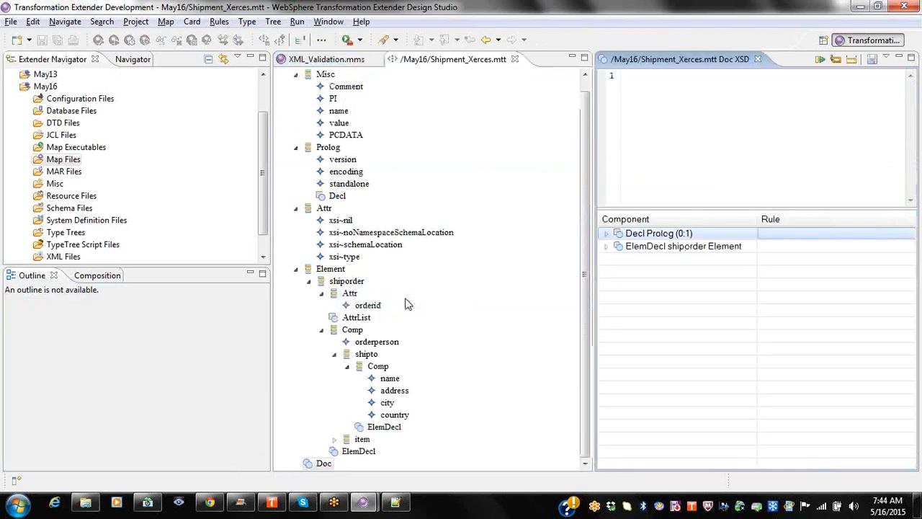
Step: Set the Restart attribute on the ElemDecl shiporder Element component of Doc XSD, then close and save its component view
click(717, 248)
right_click(717, 248)
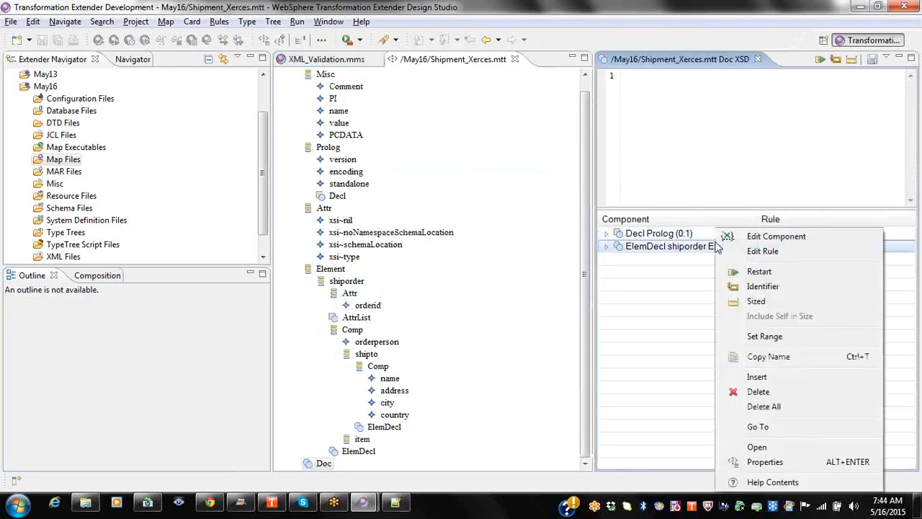
click(749, 271)
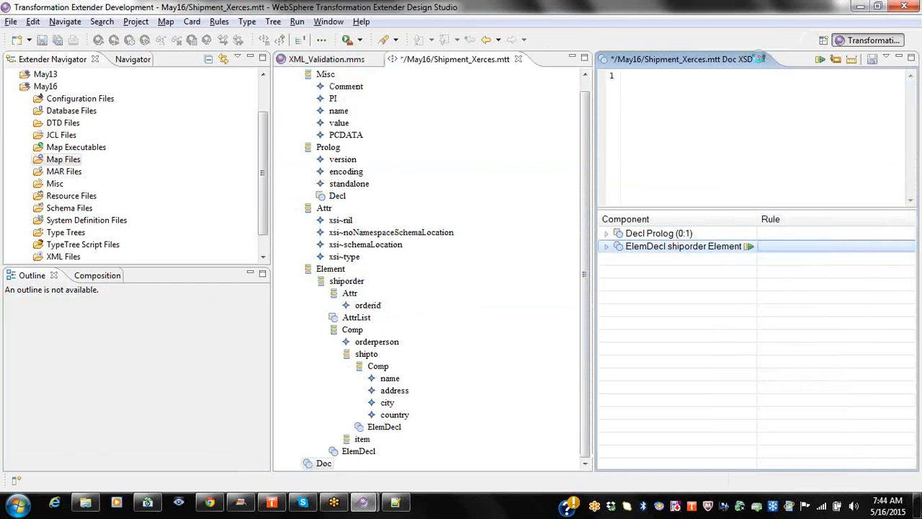
click(761, 59)
click(464, 261)
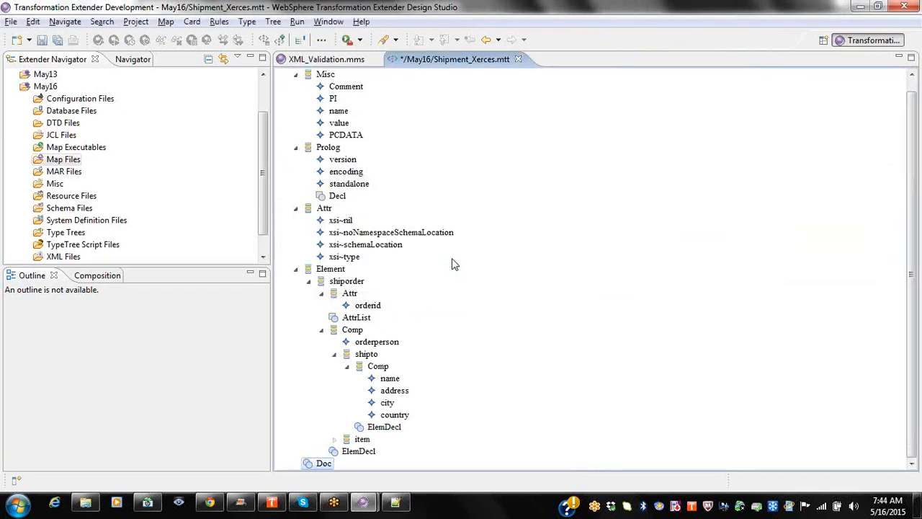
Step: Analyze the structure and logic of Shipment_Xerces.mtt, save the type tree and update the open maps
click(274, 22)
mouse_move(325, 72)
click(426, 72)
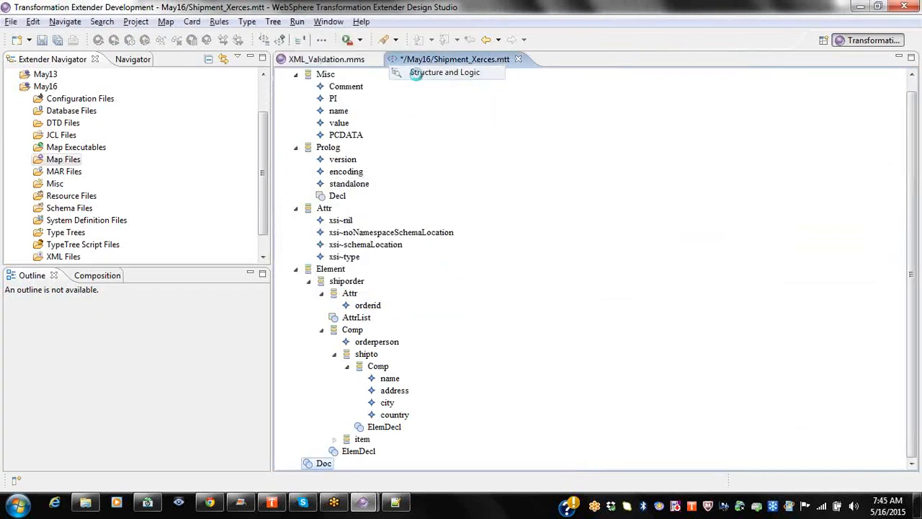
click(532, 59)
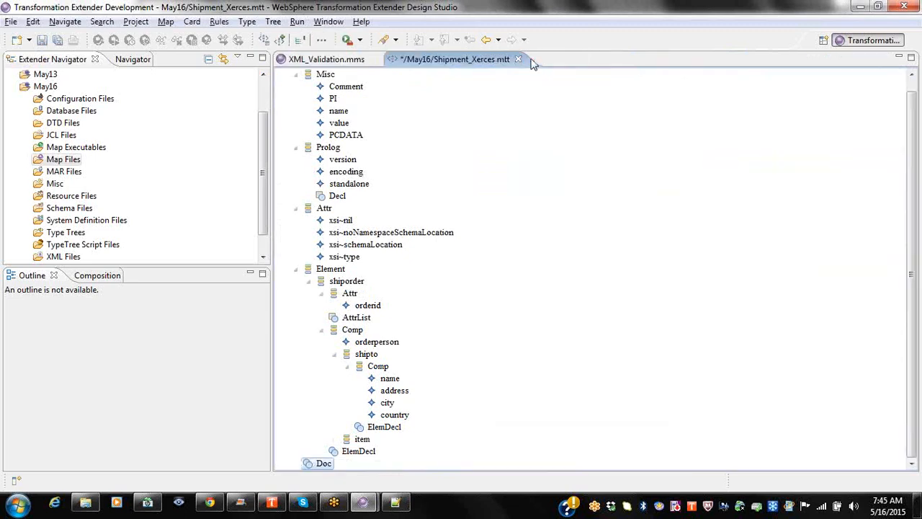
click(42, 40)
click(531, 259)
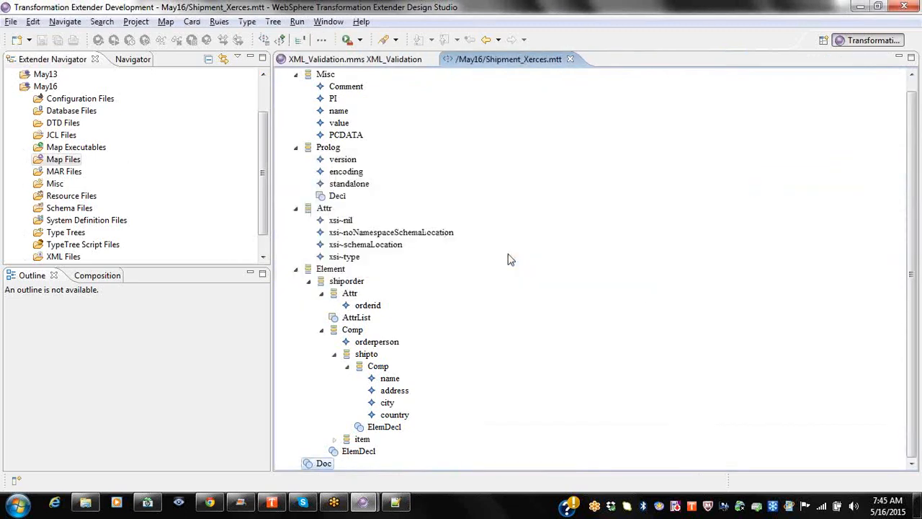
Step: Check Doc's components, repeat the structure and logic analysis, and save and close Shipment_Xerces.mtt with the open maps updated
double_click(318, 463)
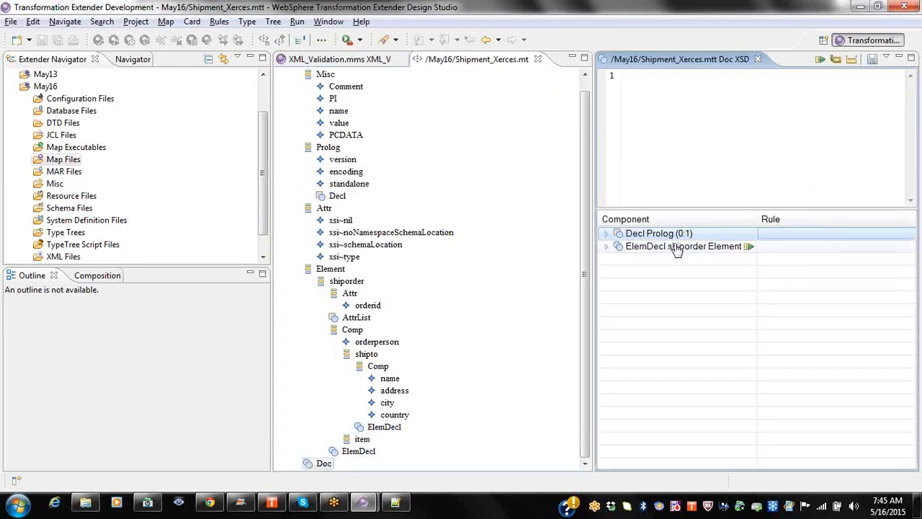
click(757, 60)
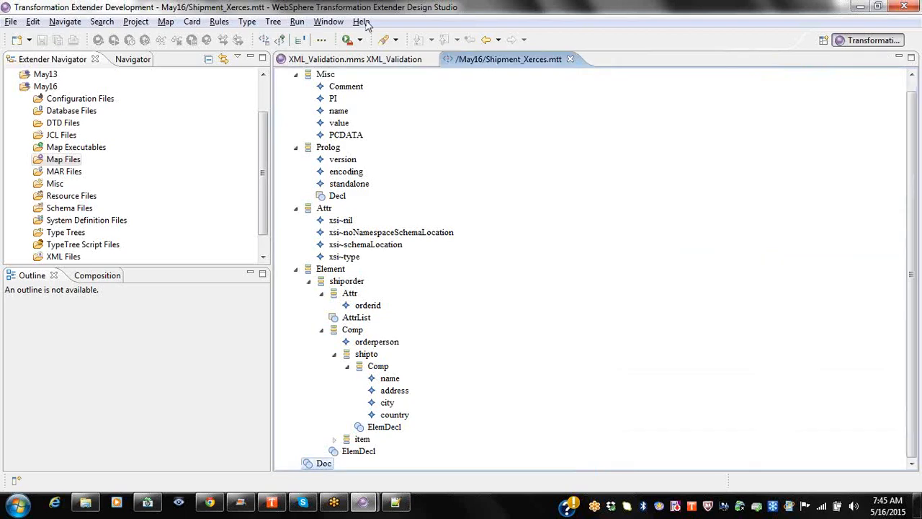
click(274, 22)
mouse_move(354, 74)
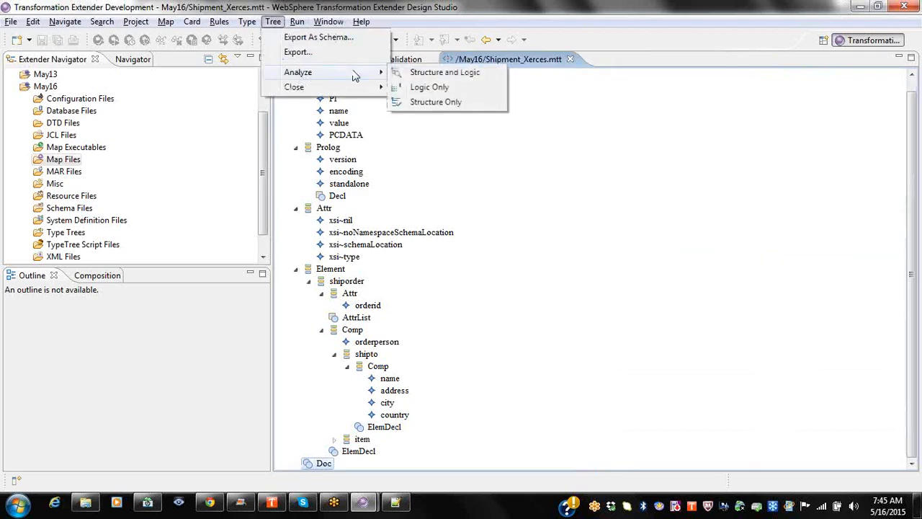
click(402, 74)
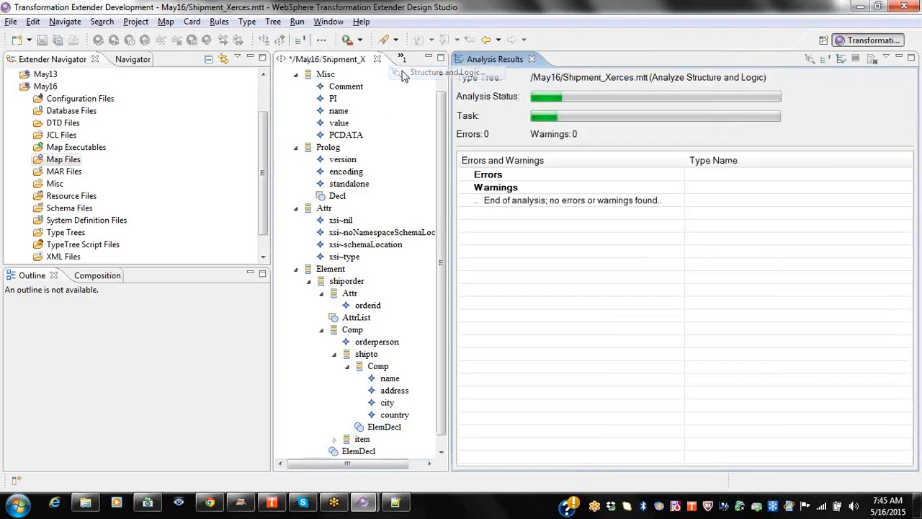
click(532, 59)
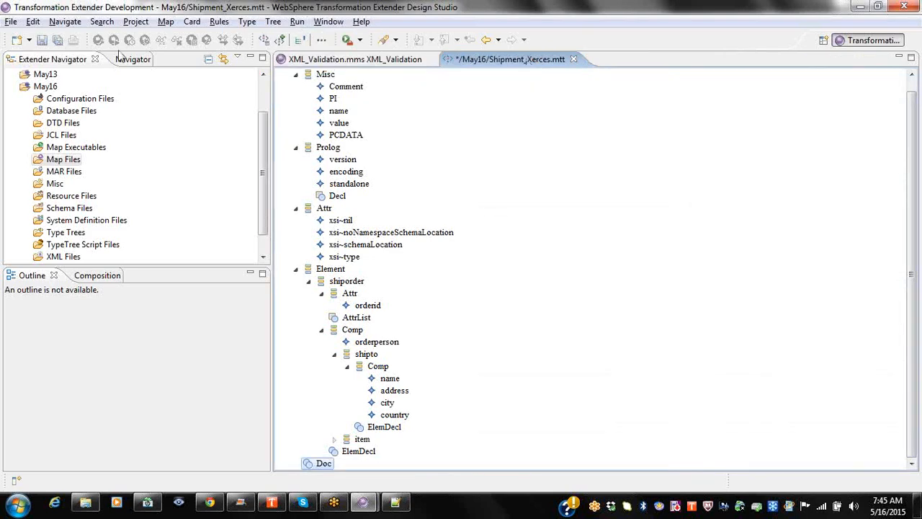
click(42, 40)
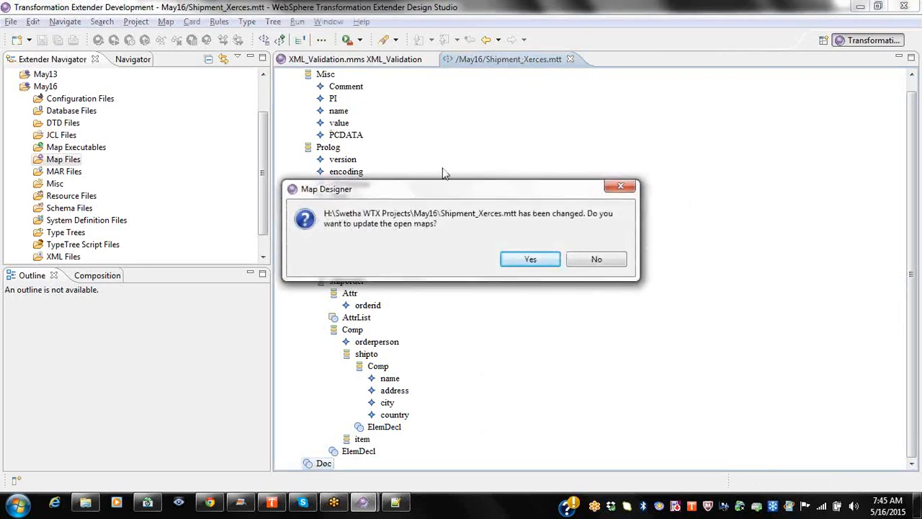
click(526, 261)
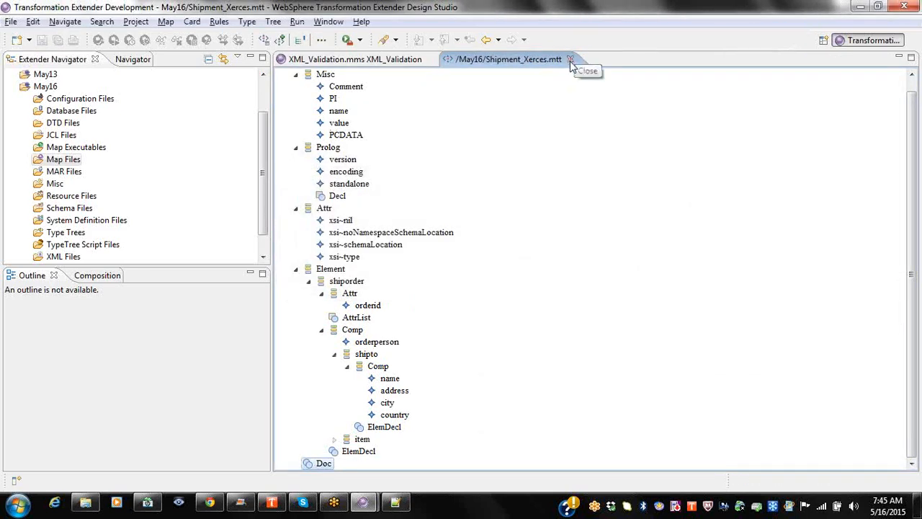
click(570, 59)
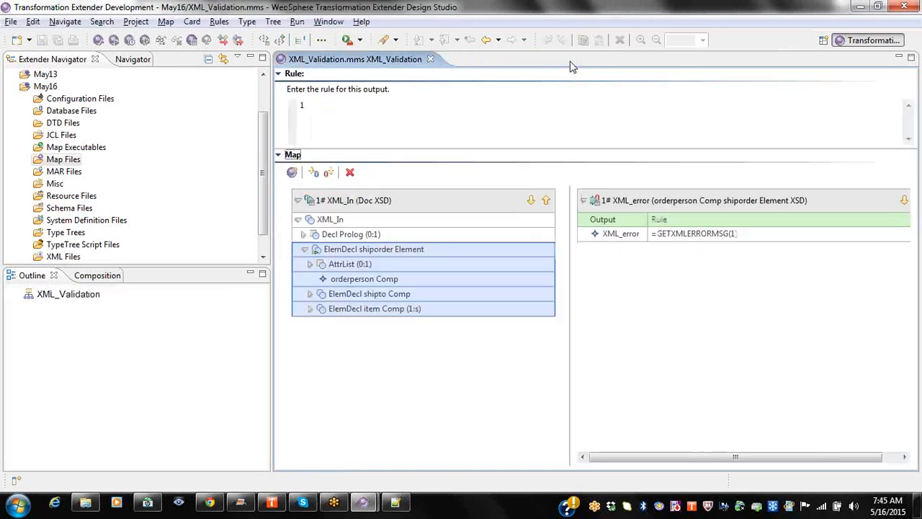
Step: Build and run the XML_Validation map against the malformed Shipment.xml, then close the run status
click(16, 296)
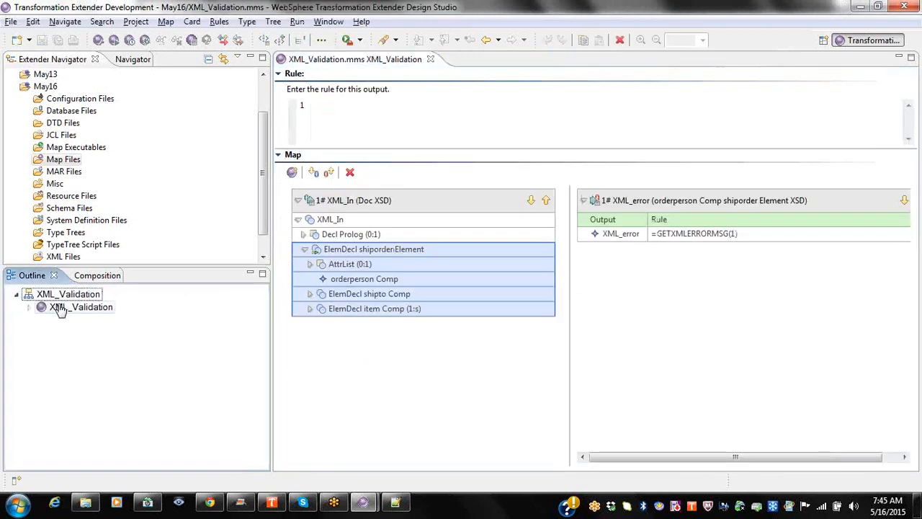
click(61, 307)
click(98, 41)
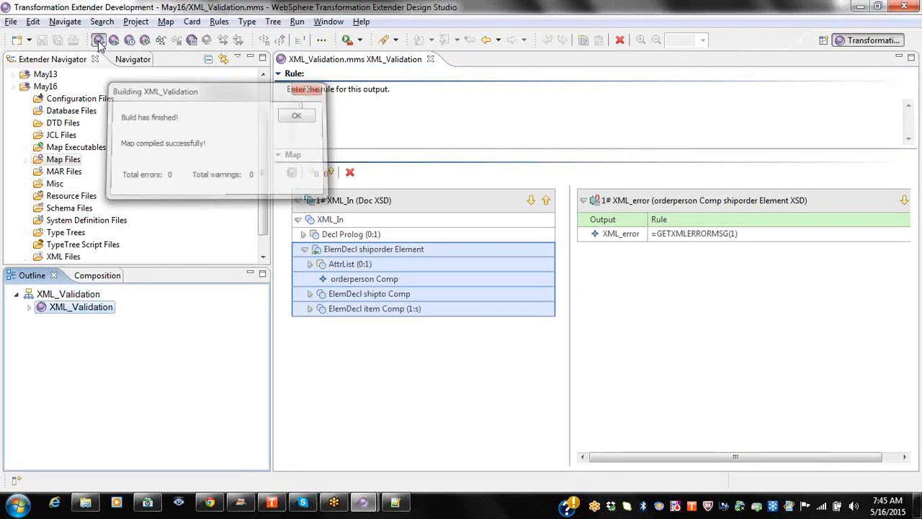
click(114, 40)
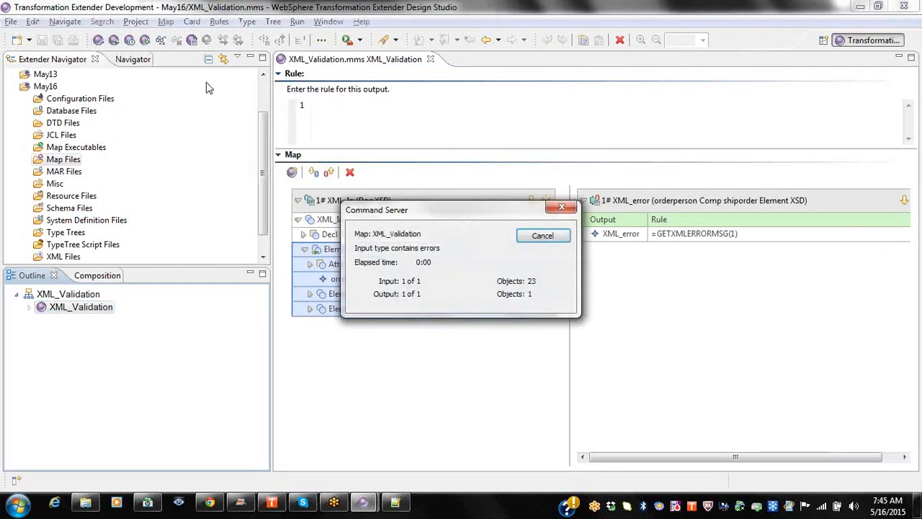
click(567, 241)
Step: Reload the XML_Error file in Notepad++ and examine the error code and the reported line and column
key(alt+Tab)
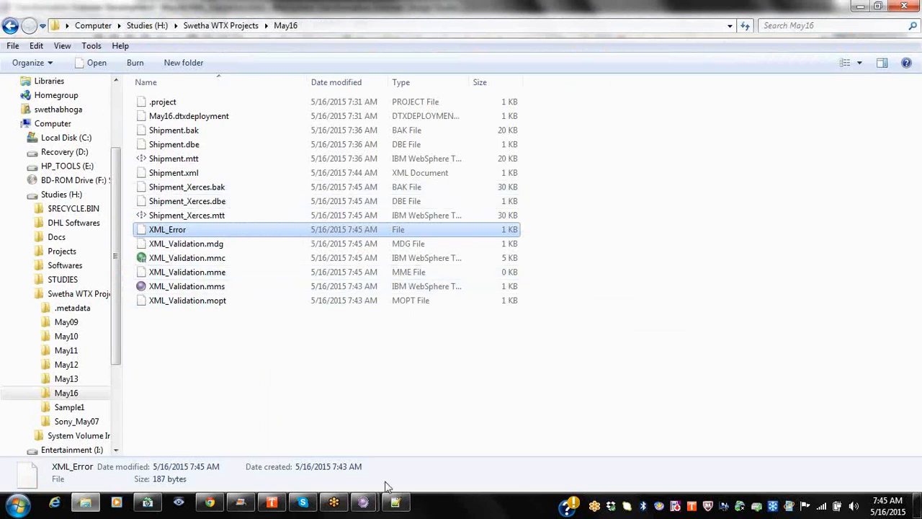
click(395, 502)
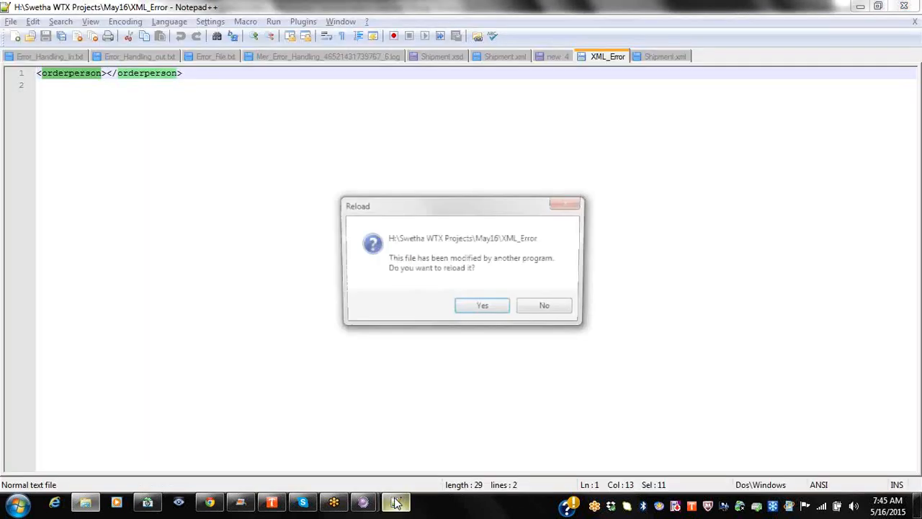
click(469, 306)
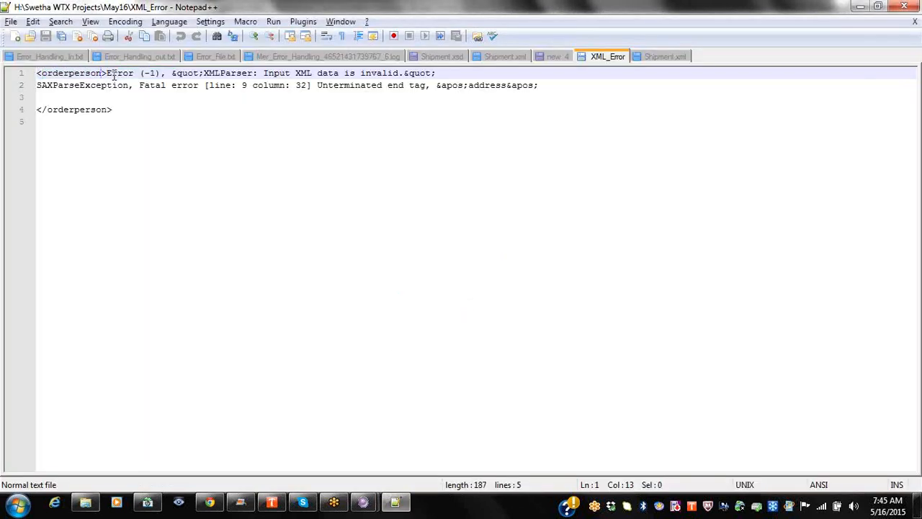
drag(109, 74, 154, 74)
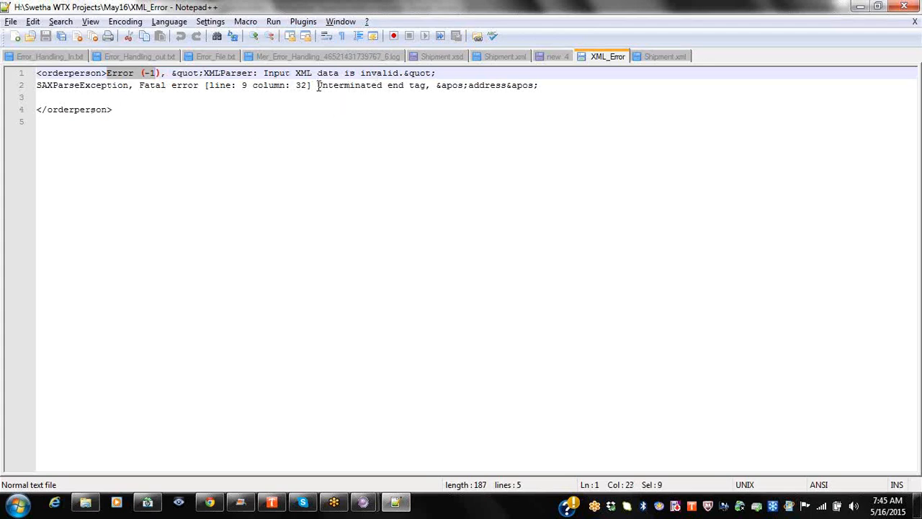
double_click(244, 86)
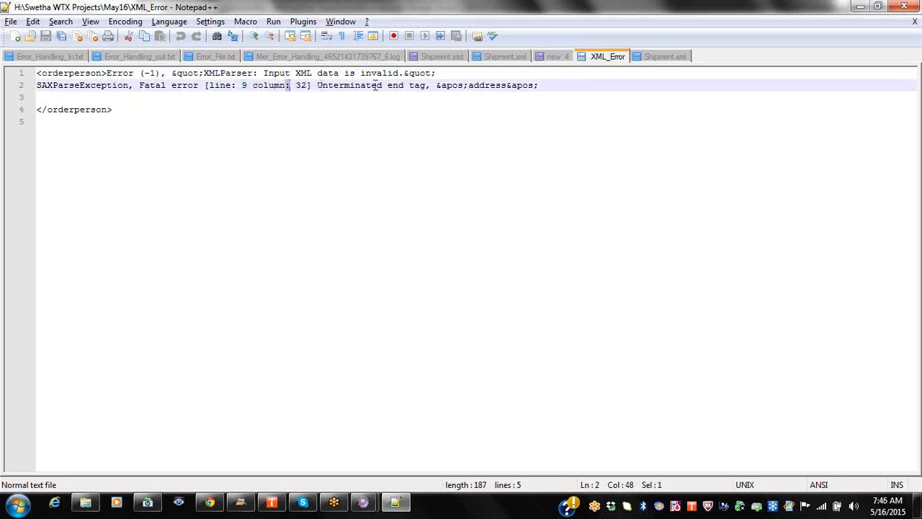
Step: Compare the parser message in XML_Error with the address tags on line 9 of May16's Shipment.xml
click(672, 61)
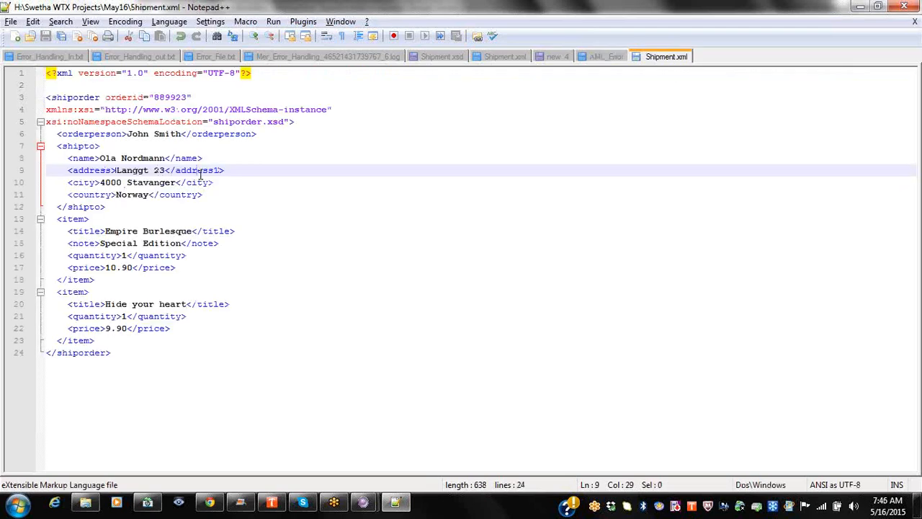
click(594, 61)
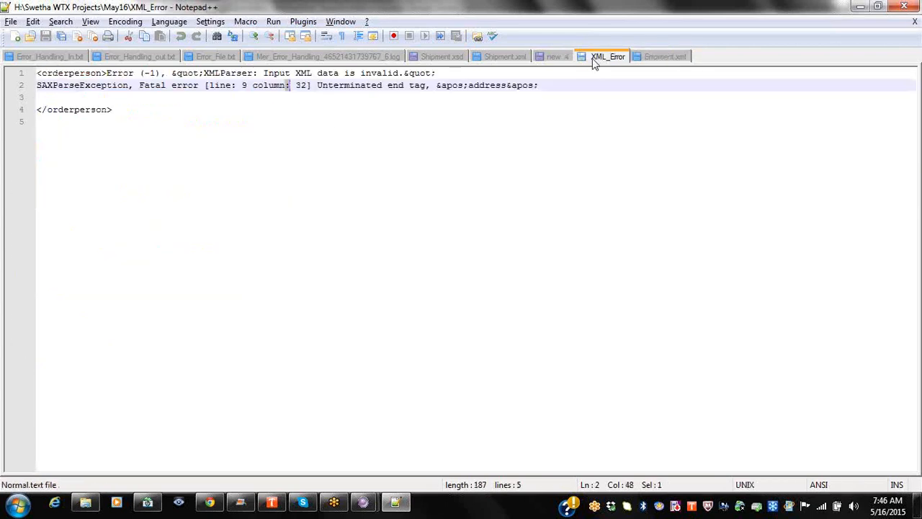
drag(315, 85, 534, 85)
click(455, 85)
double_click(477, 88)
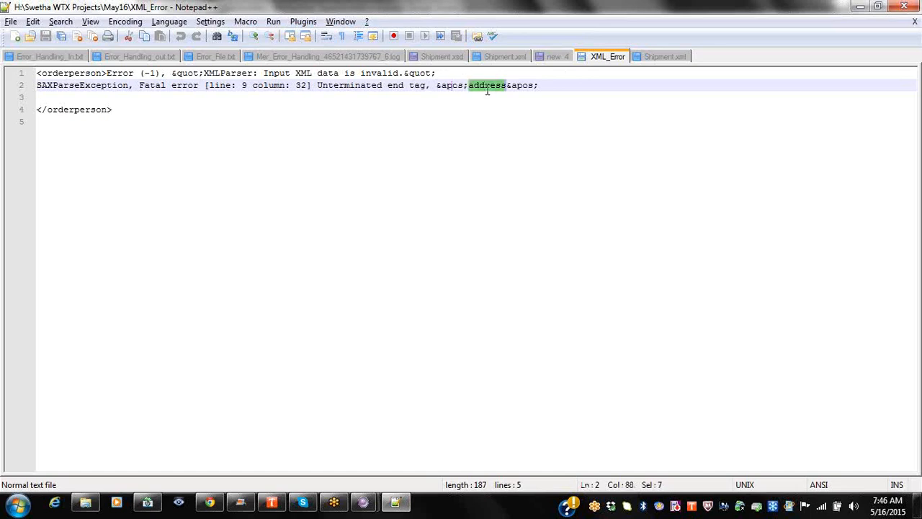
click(649, 57)
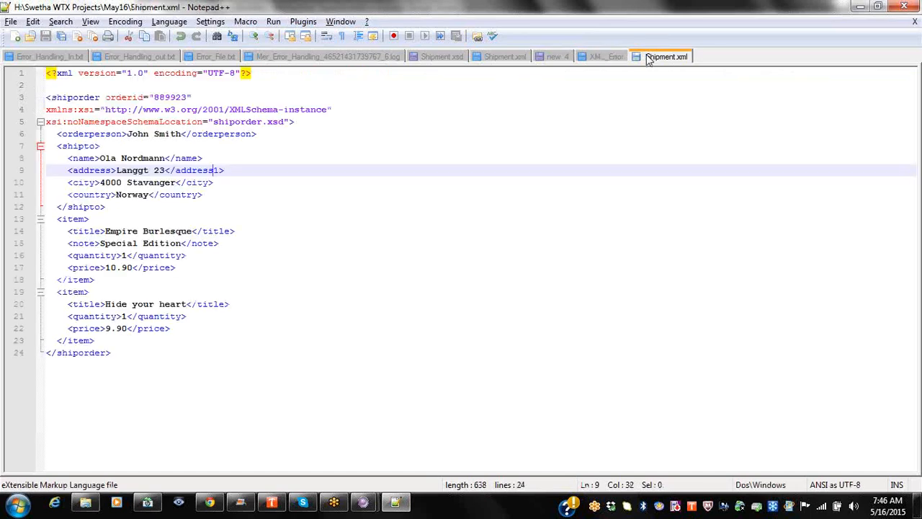
double_click(85, 171)
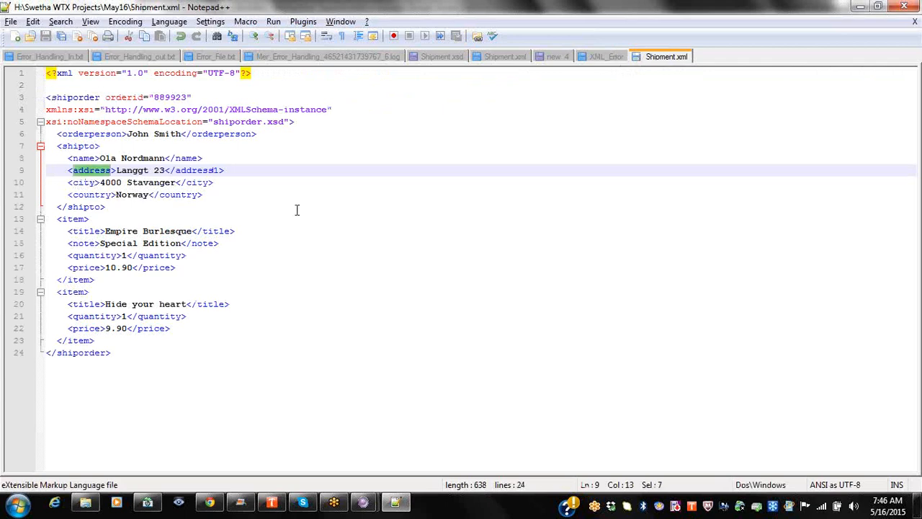
Step: Return to Design Studio, open the type tree from XML_In's Decl Prolog object and close the Prolog component view
key(alt+Tab)
key(alt+Tab)
click(366, 508)
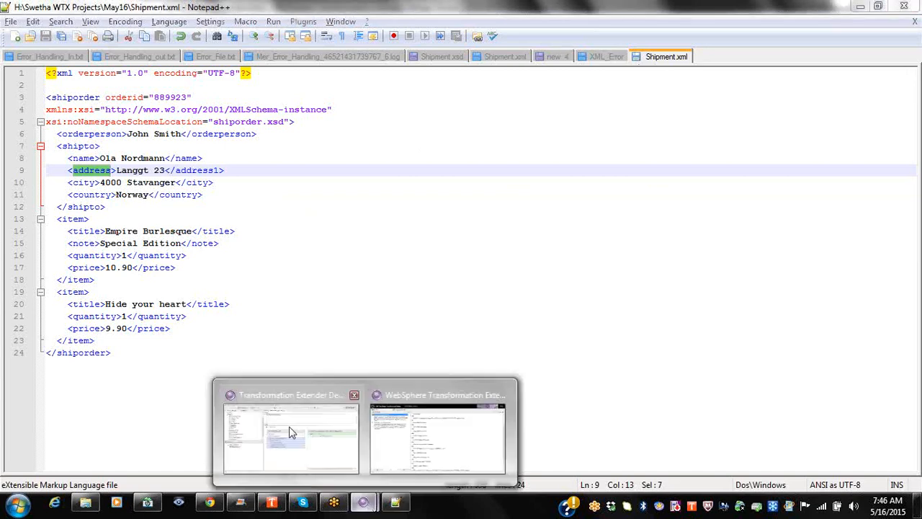
click(259, 412)
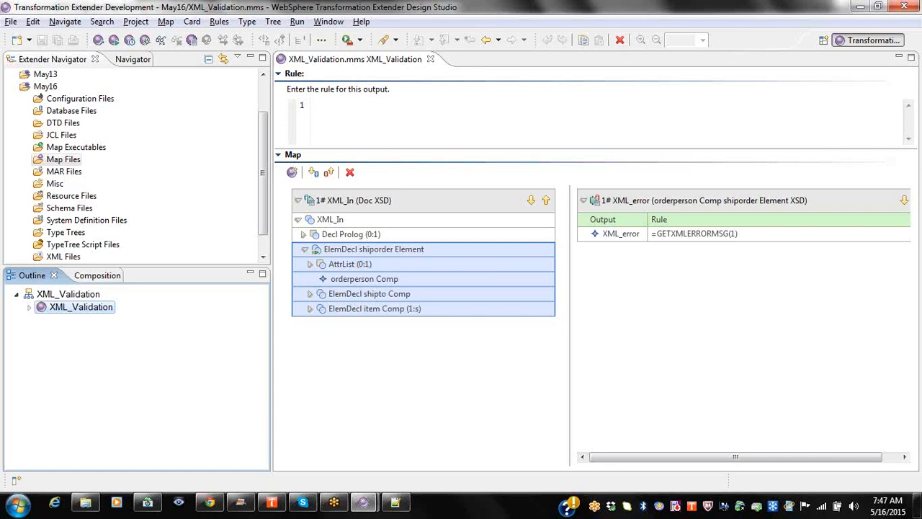
right_click(364, 236)
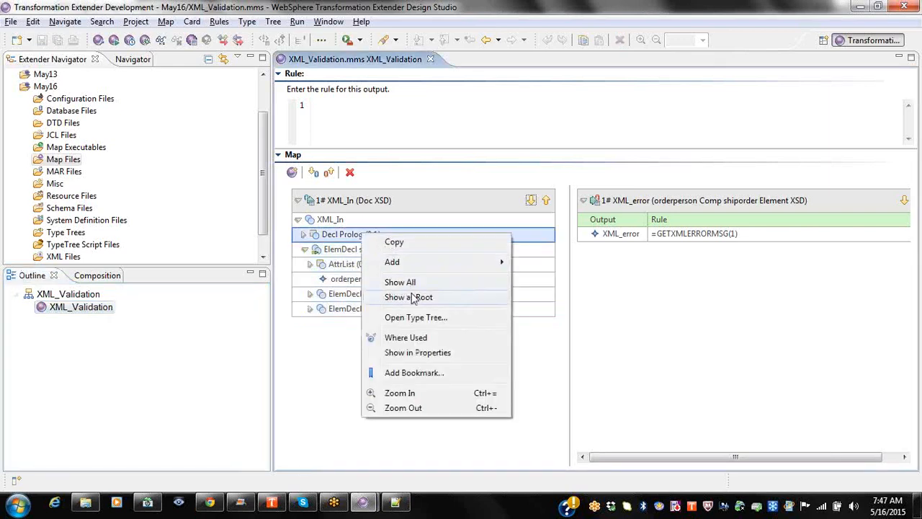
click(414, 317)
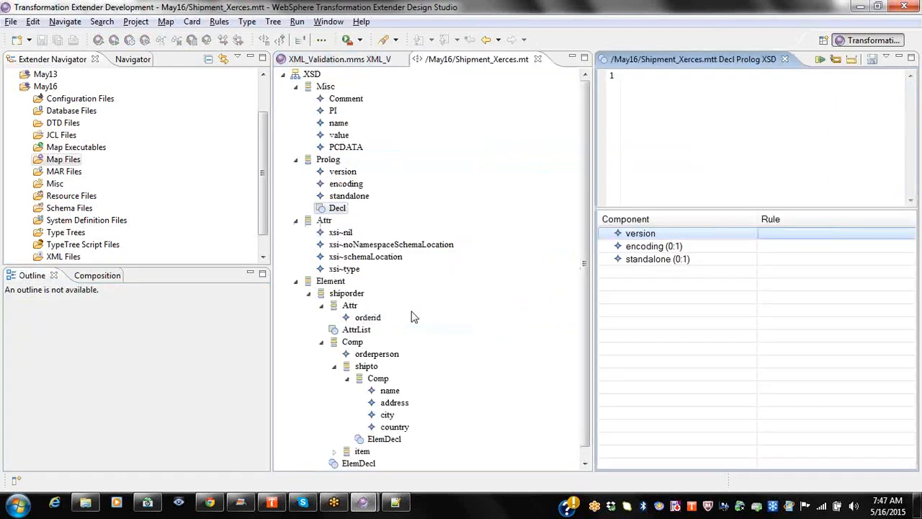
click(785, 59)
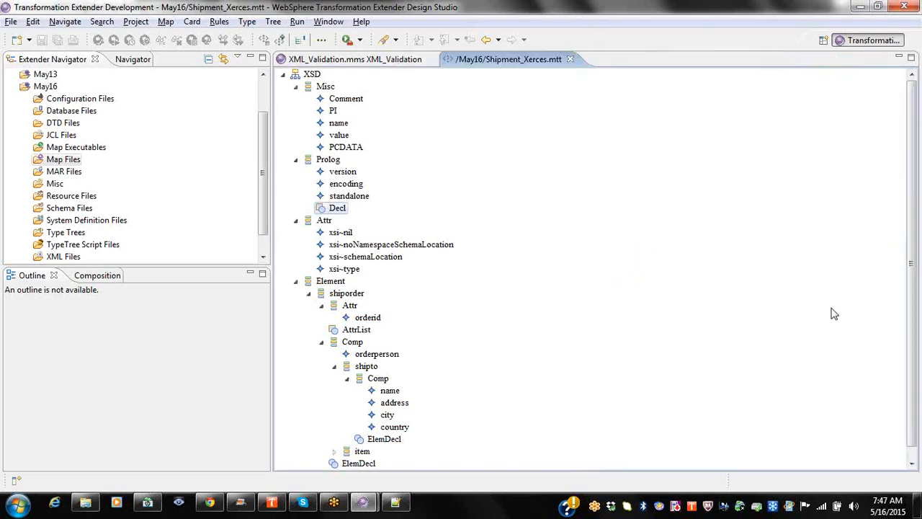
Step: Open the components of the Doc type and set the maximum range of ElemDecl shiporder Element to s
scroll(913, 353, down, 1)
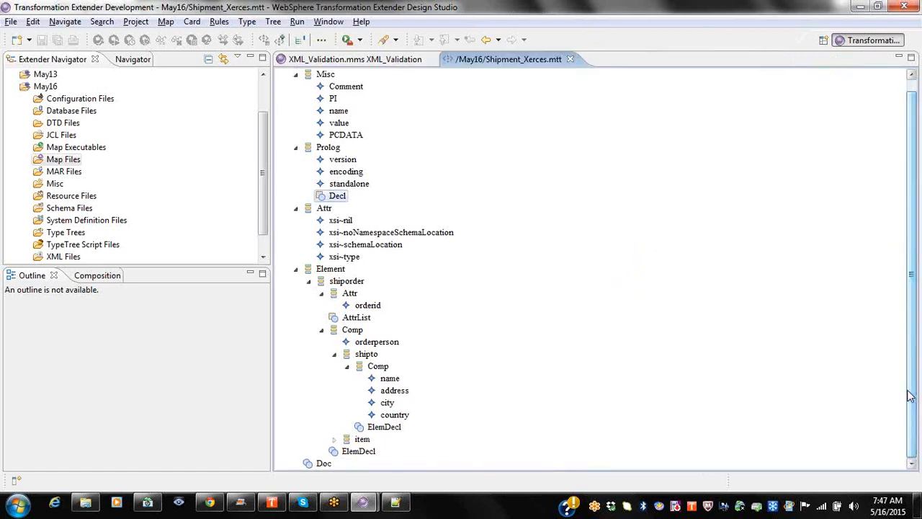
click(324, 463)
double_click(325, 464)
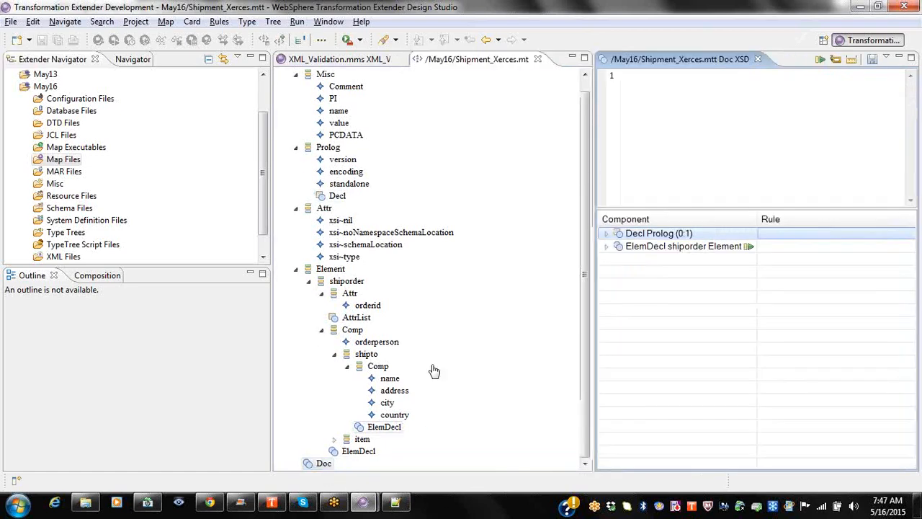
right_click(679, 248)
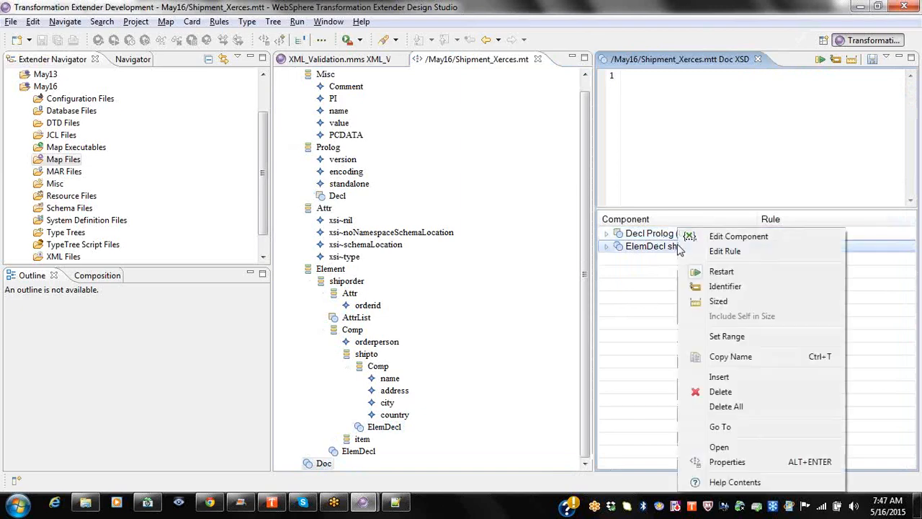
click(727, 339)
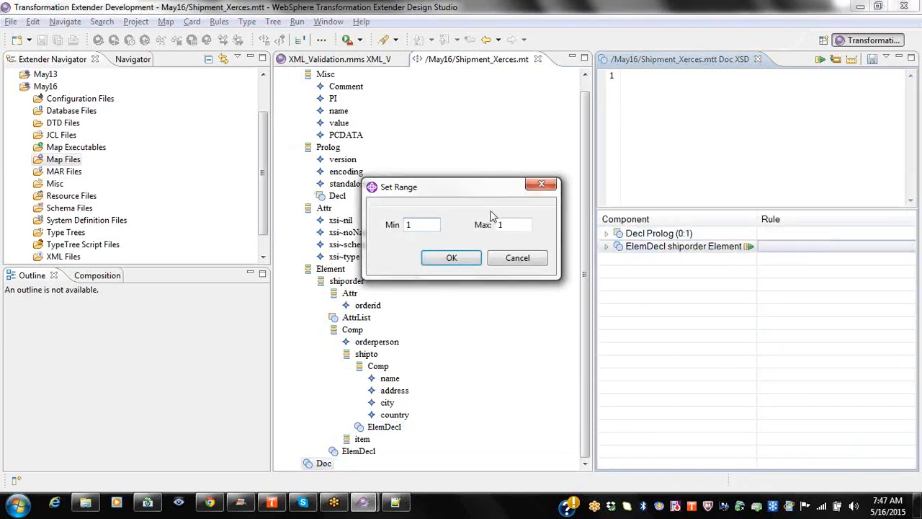
double_click(507, 224)
text(s)
click(452, 258)
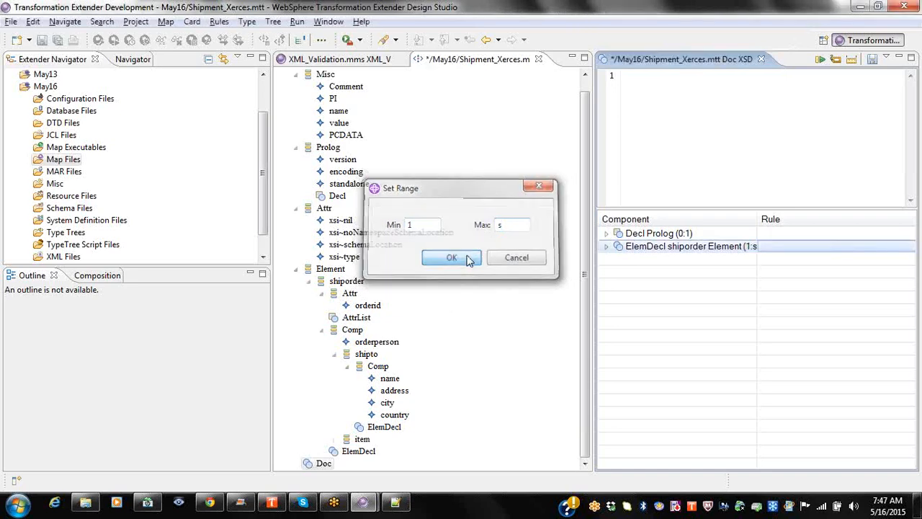
Step: Expand the shiporder element and examine the components of its shipto and item groups
click(606, 247)
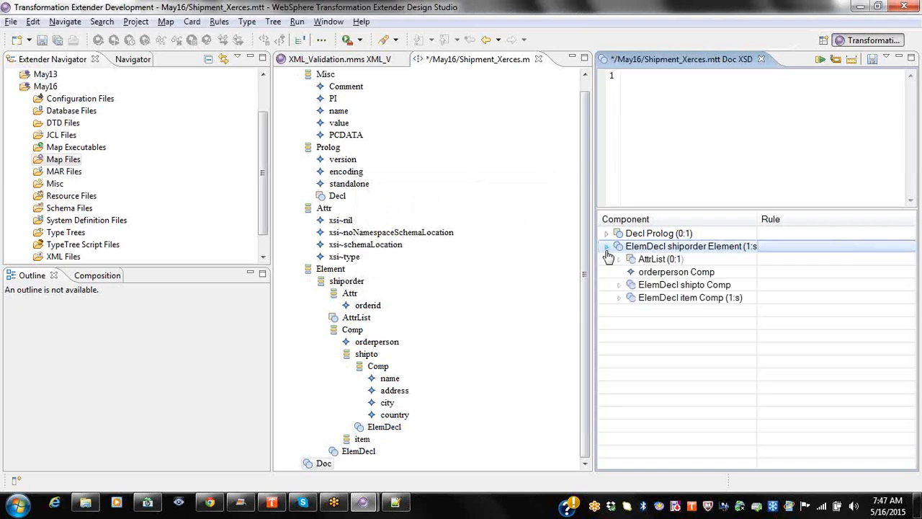
click(618, 284)
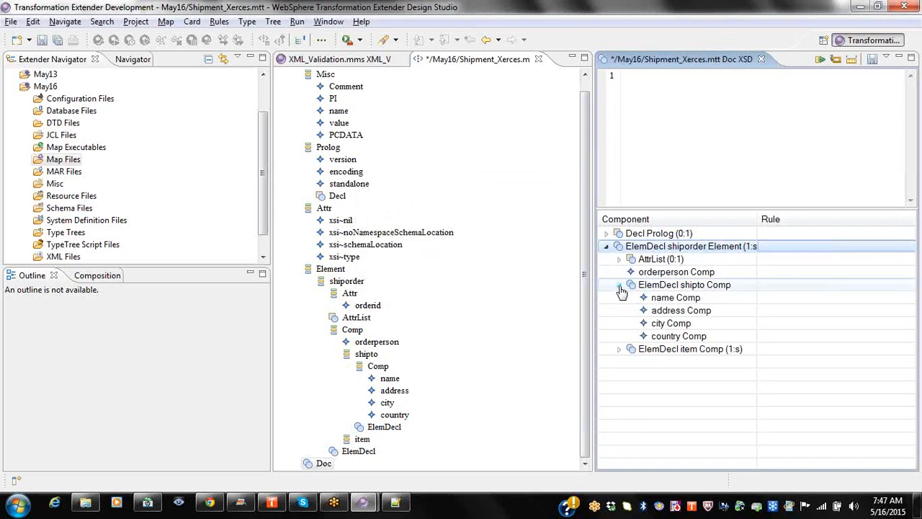
click(620, 350)
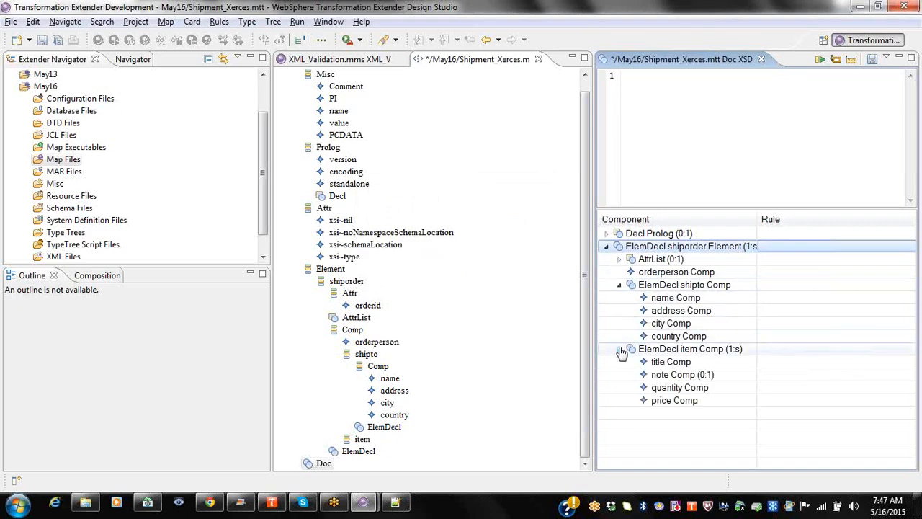
Step: Close the Doc component view keeping its changes and save the Shipment_Xerces type tree, updating the open maps
click(762, 61)
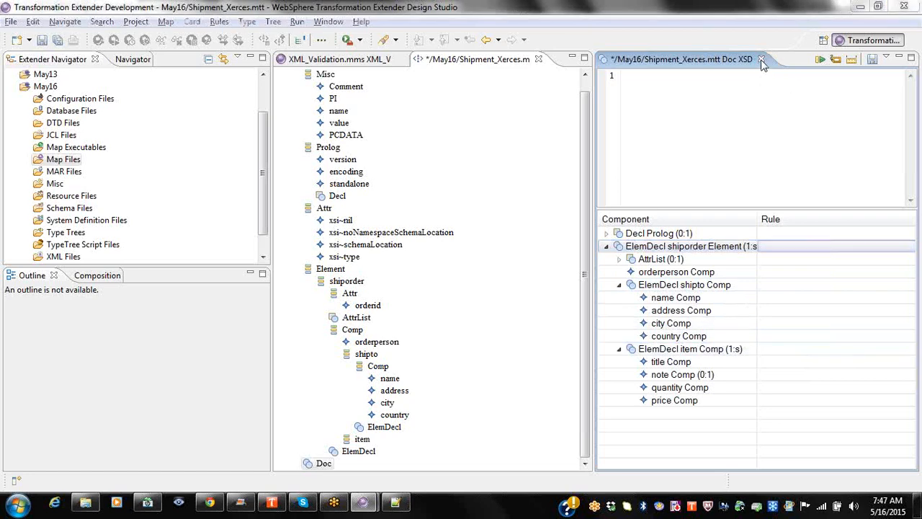
click(475, 260)
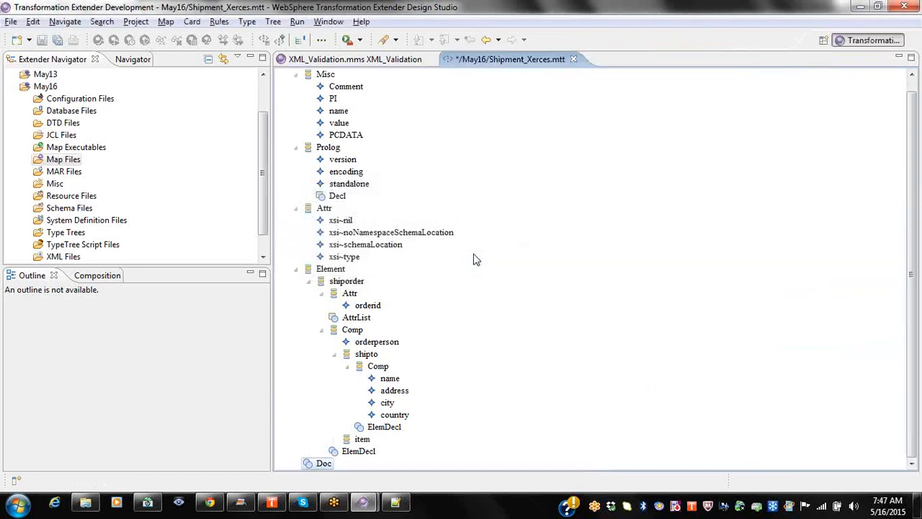
click(42, 41)
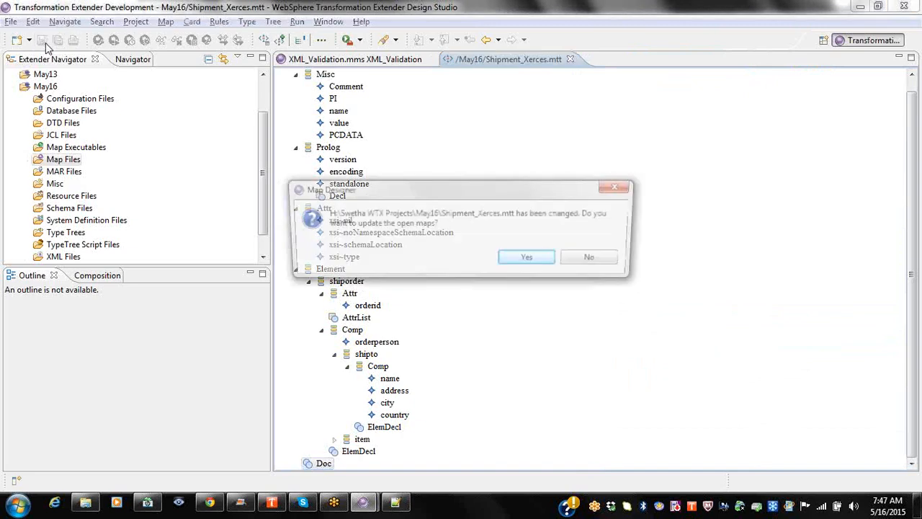
click(528, 257)
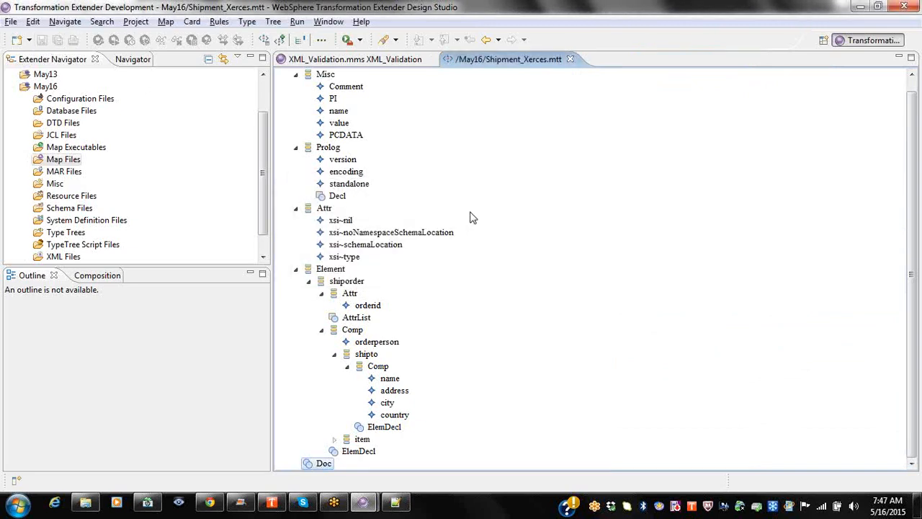
Step: Analyze the structure and logic of the Shipment_Xerces type tree and save it, updating the open maps
click(274, 22)
mouse_move(310, 75)
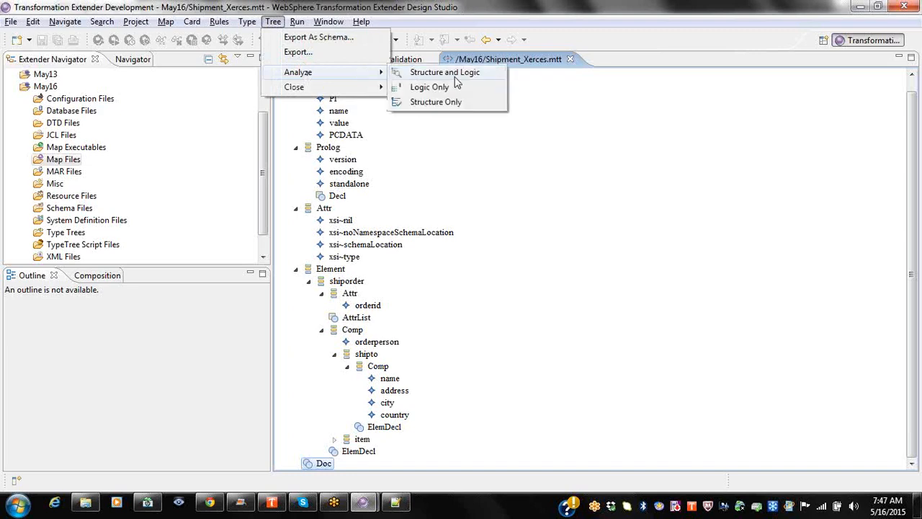
click(445, 73)
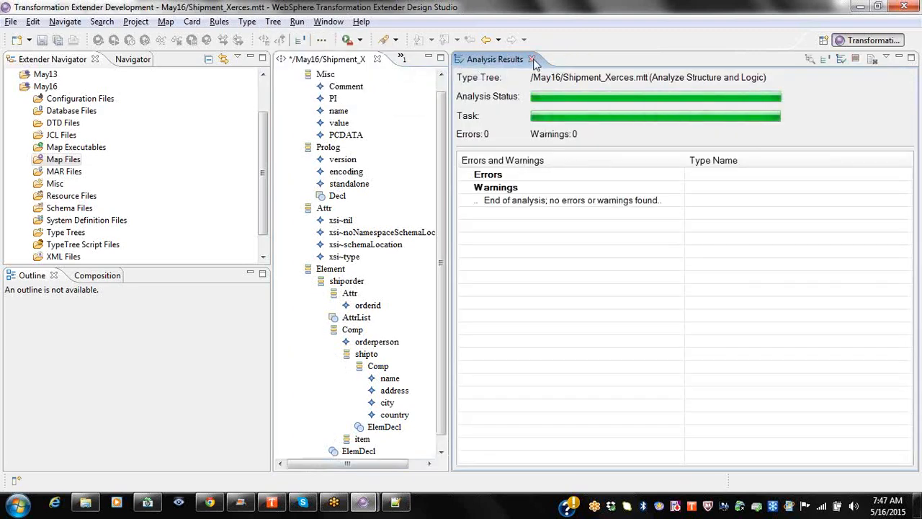
click(531, 59)
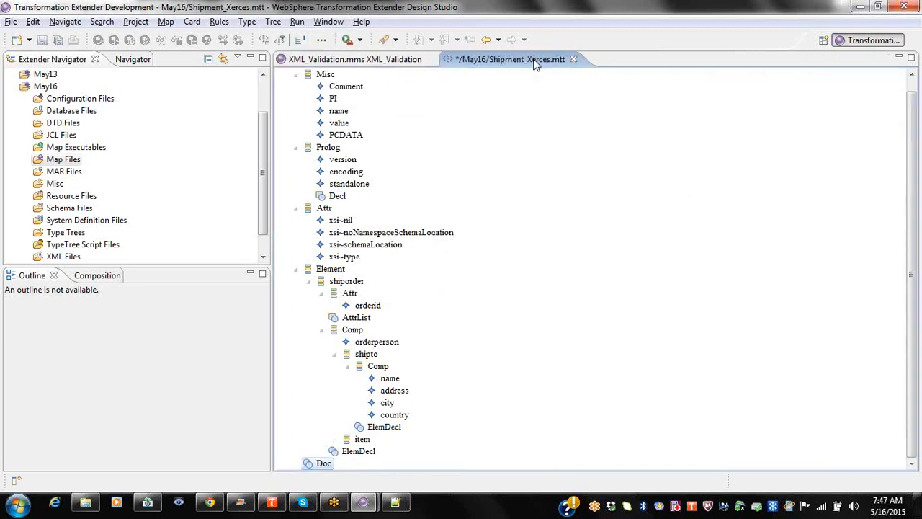
click(41, 41)
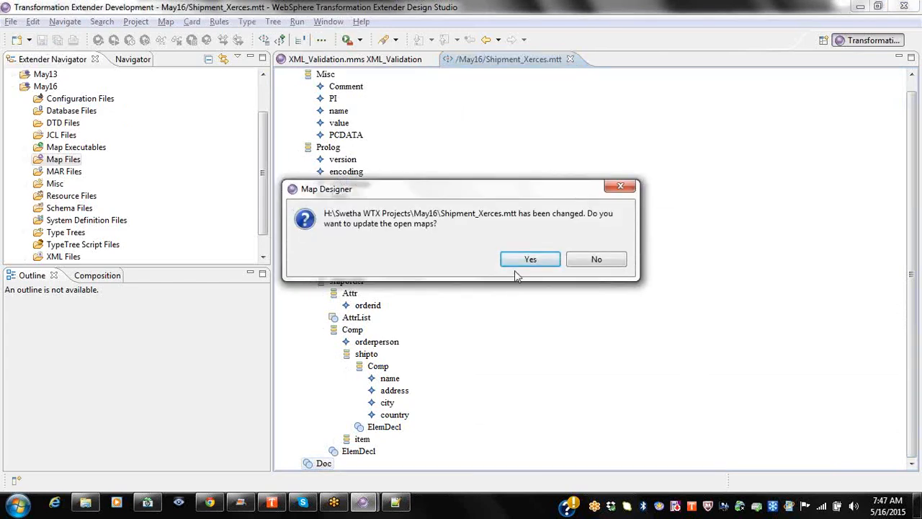
click(518, 267)
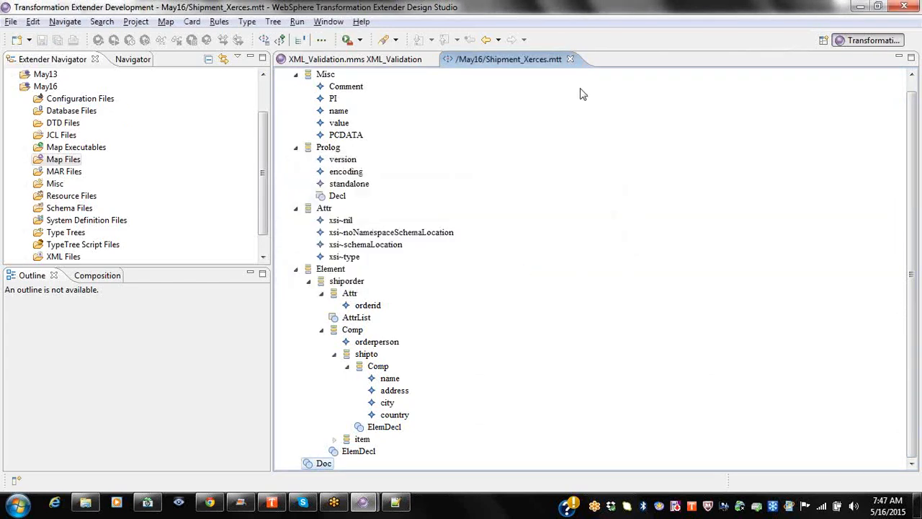
Step: Close the Shipment_Xerces type tree and the XML_Validation map, leaving the May16 project expanded
click(570, 59)
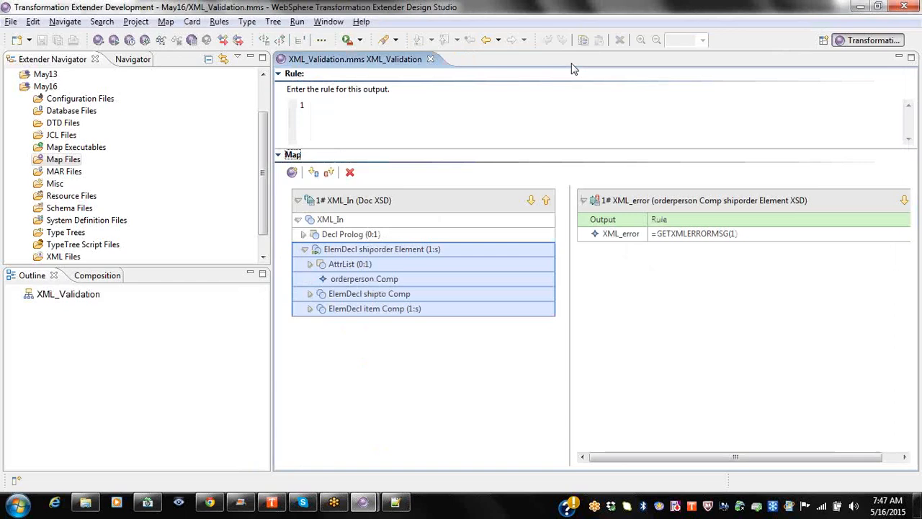
click(431, 59)
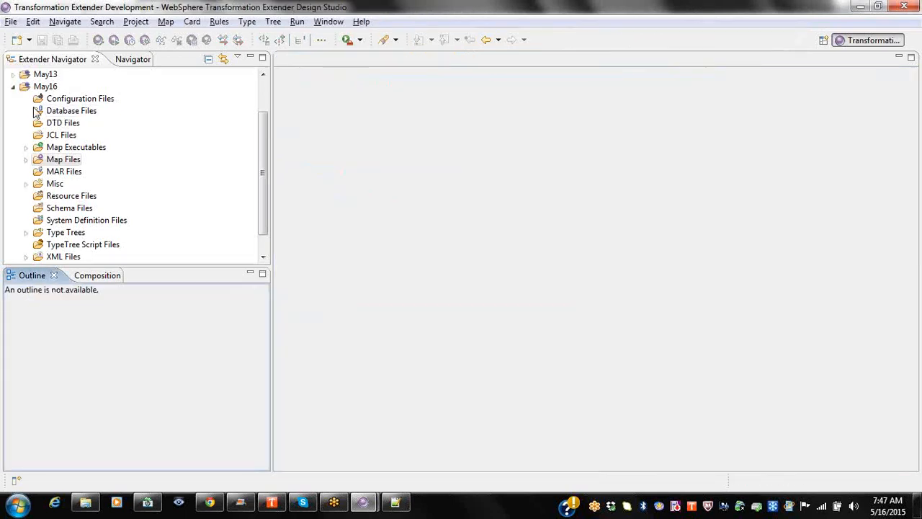
click(13, 87)
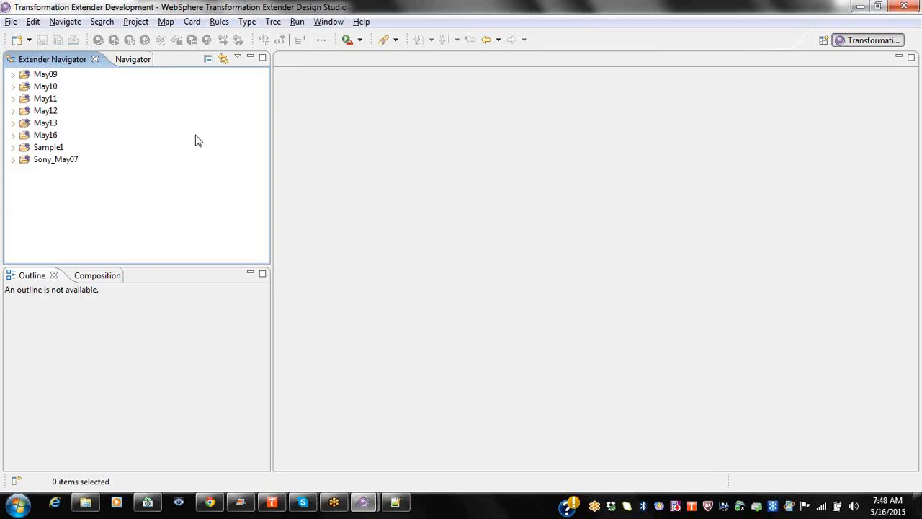
click(12, 137)
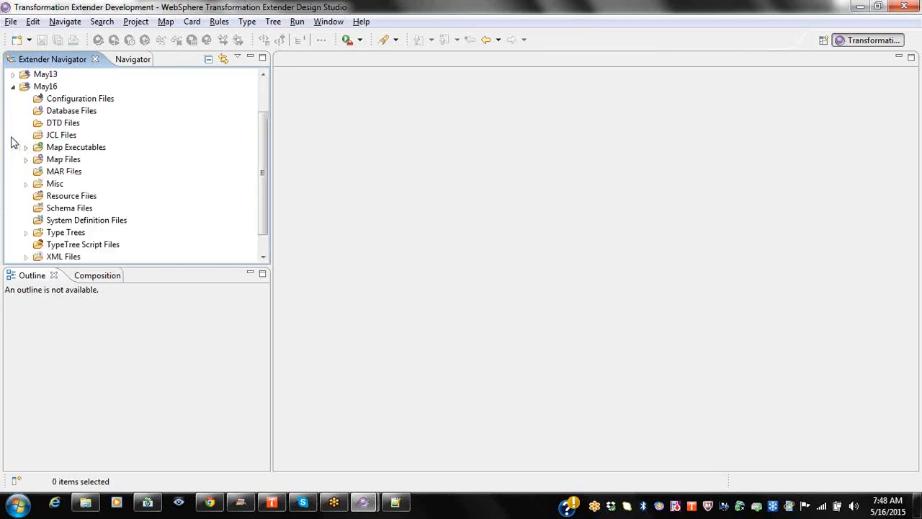
Step: Switch to Notepad++ and examine the shiporder structure in May16's Shipment.xml
click(398, 505)
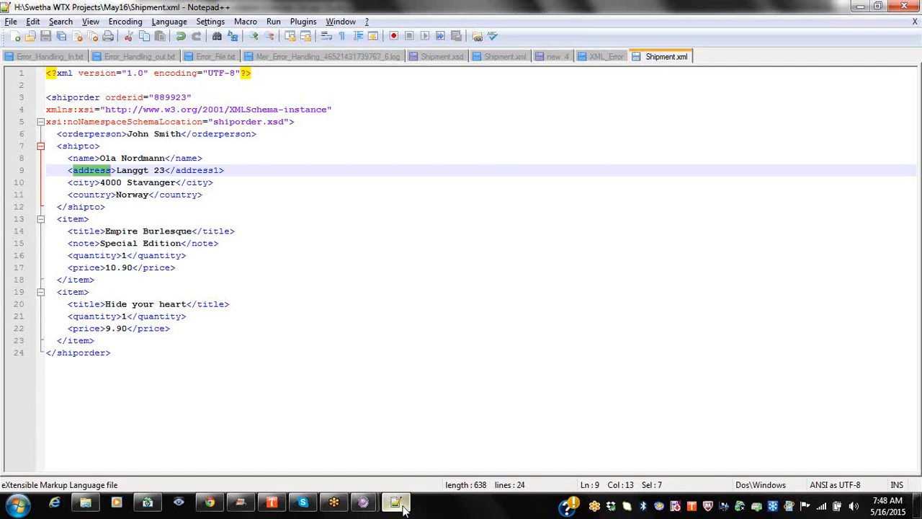
click(402, 506)
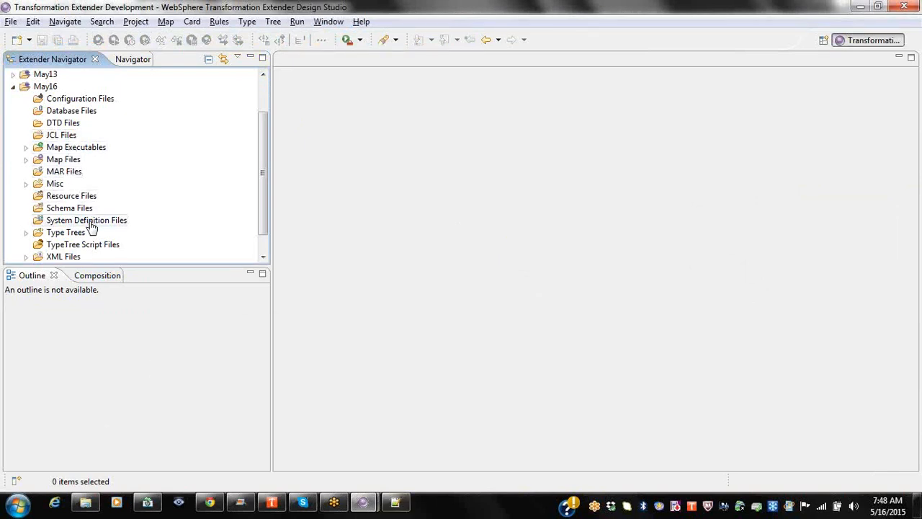
key(alt+Tab)
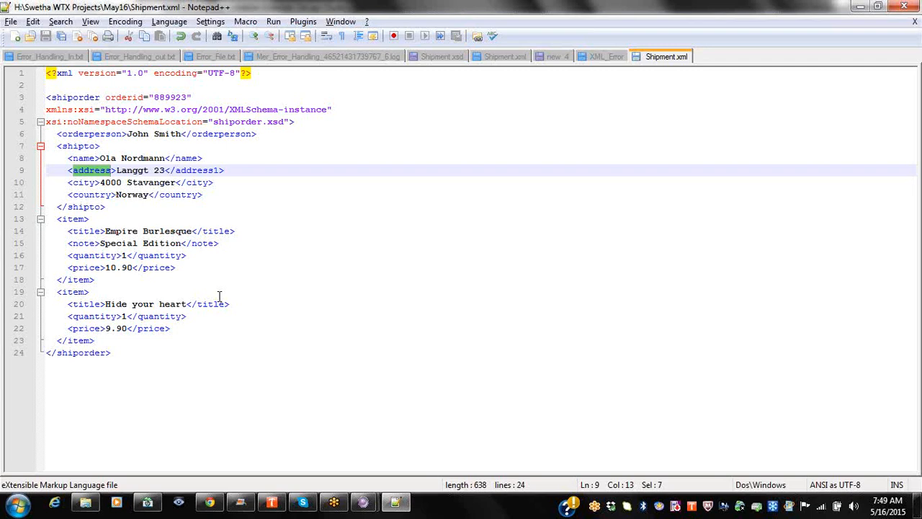
Step: Create a new text document in Notepad++ and begin its first line with SHIPMENT
click(14, 36)
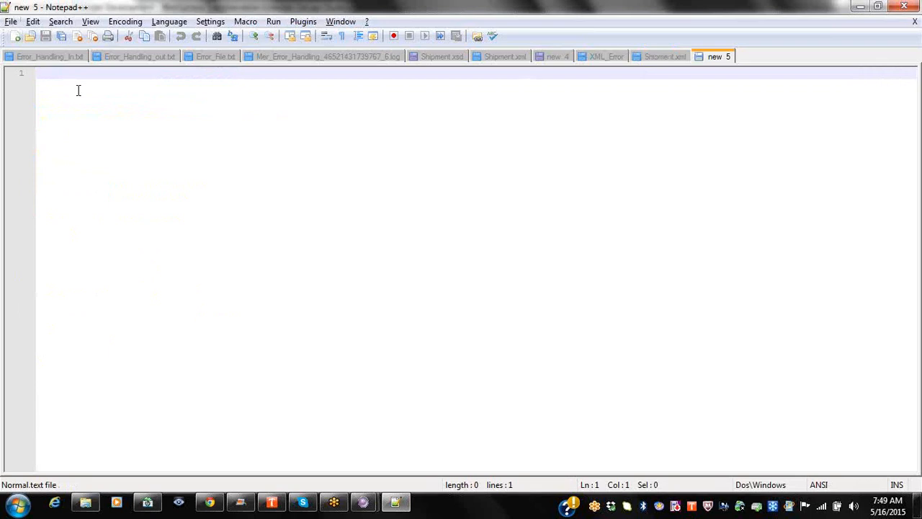
text(SHI)
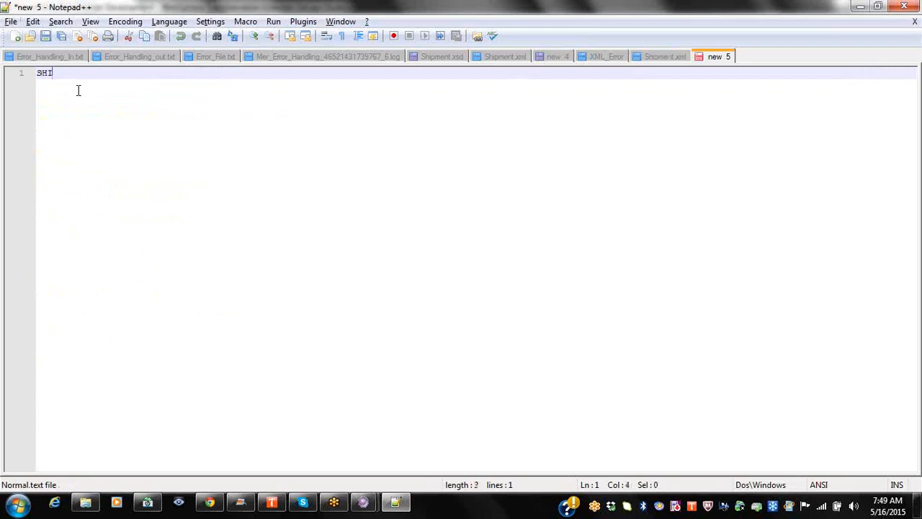
text(PMENT)
text(SHIPM)
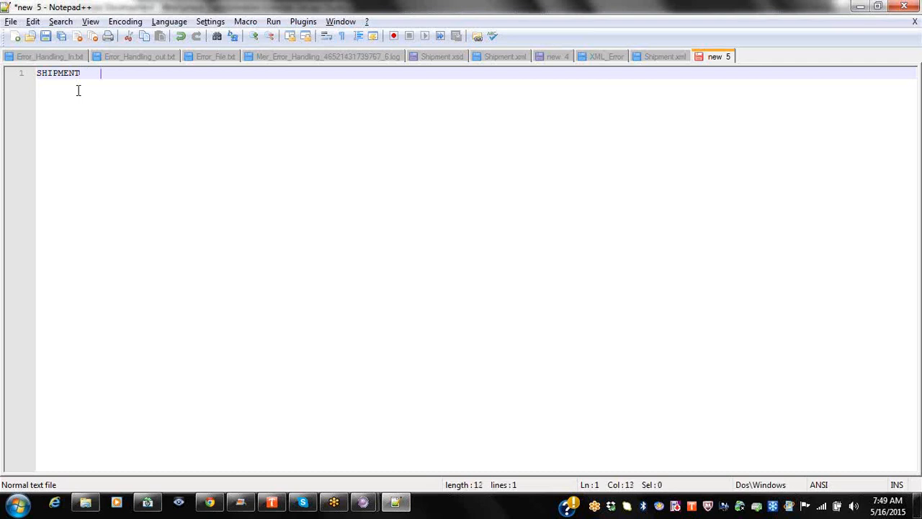
text(ENT)
text(_)
key(BackSpace)
key(BackSpace)
key(BackSpace)
key(BackSpace)
key(BackSpace)
key(BackSpace)
key(BackSpace)
key(BackSpace)
key(BackSpace)
Step: Add the field names Order_id and Order_Person after SHIPMENT, separated by wide gaps
text(Order)
text(_id |)
key(Tab)
text(Order_F)
text(erson)
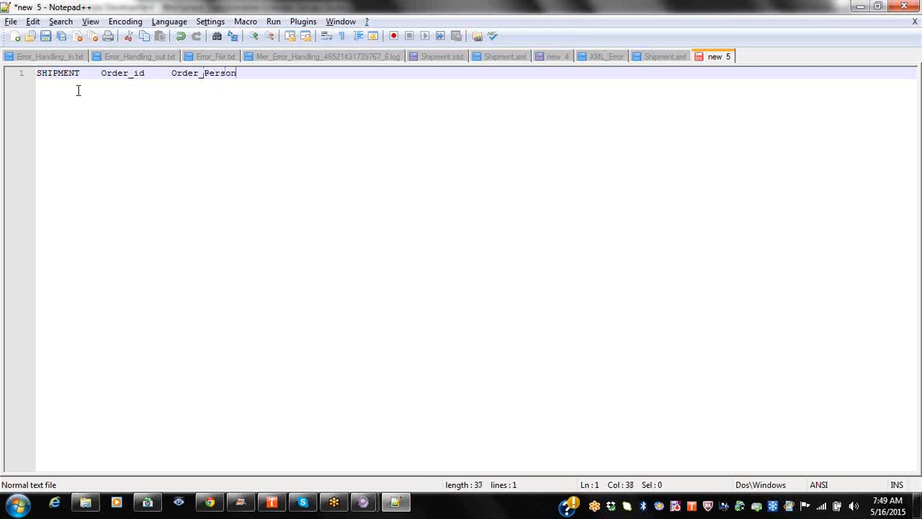
Step: Check the fields in Shipment.xml and complete the SHIPMENT line with the placeholders hj, sdsd, sdsd and sds
click(648, 57)
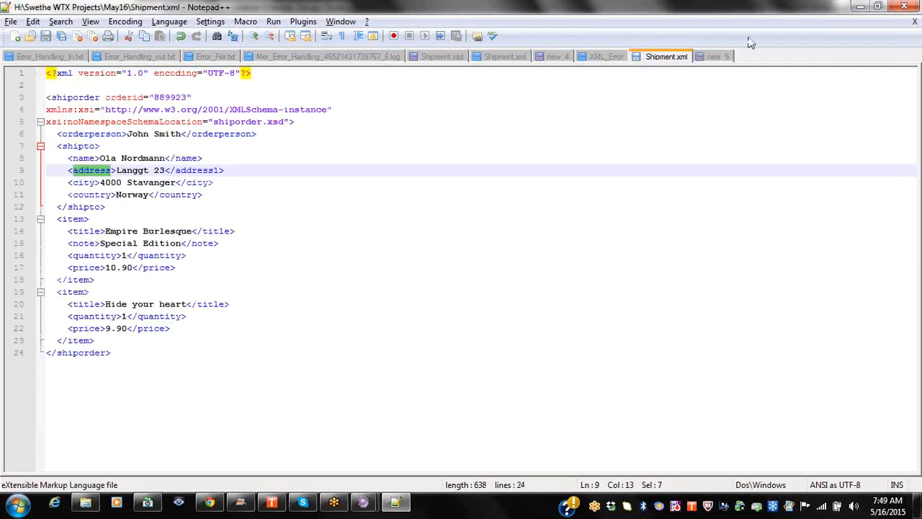
click(713, 57)
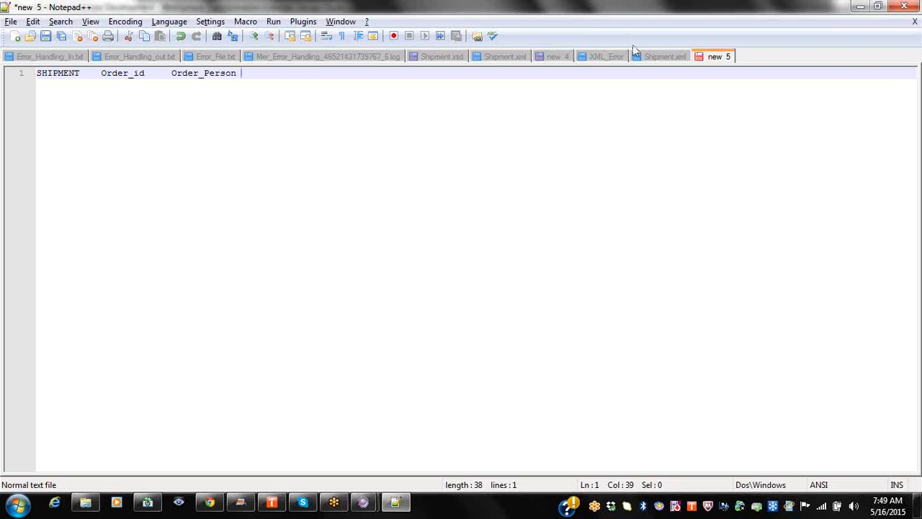
text(hj | sdsd)
key(Tab)
text(sdsd sds)
key(Return)
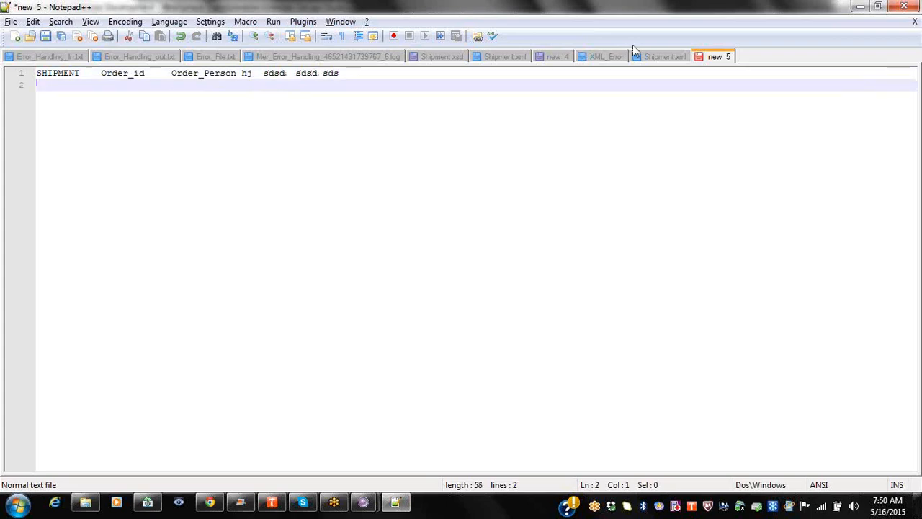
Step: Check the item elements in Shipment.xml and add the lines "ITEMS sd 12" and "ITEMS 1212" below the SHIPMENT line in new 5
click(672, 57)
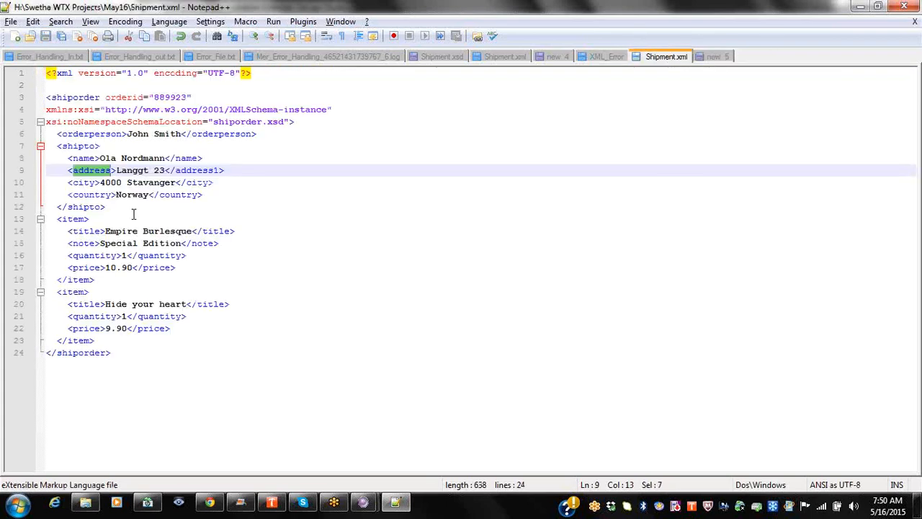
click(712, 57)
text(IT)
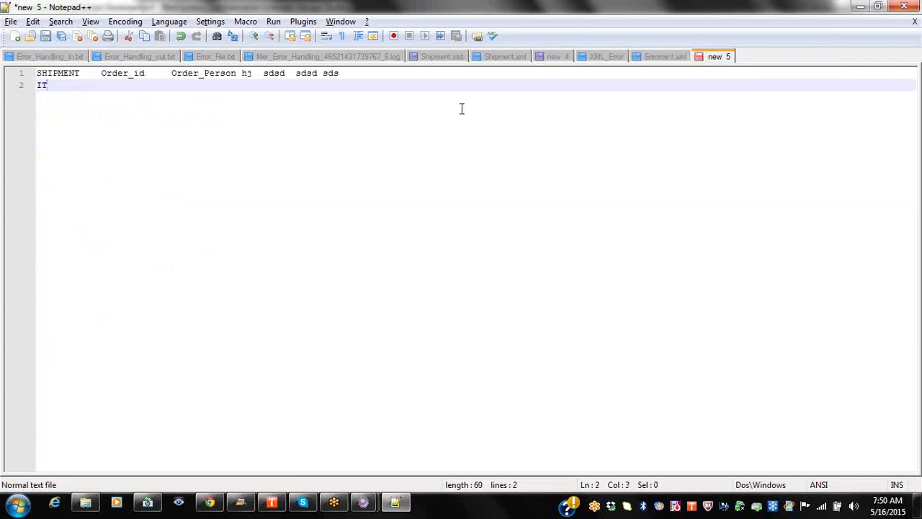
text(EMS sd  12)
key(Return)
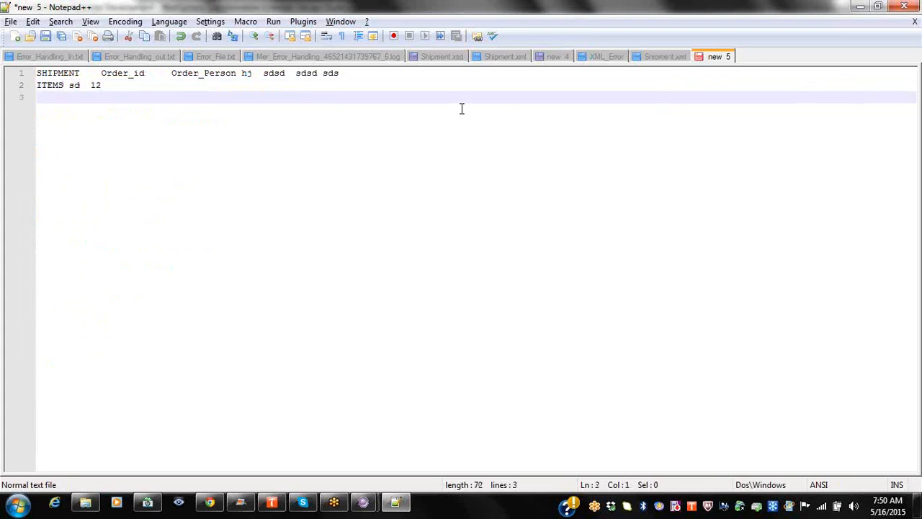
text(ITEMS 1212)
key(Return)
Step: Add a second shipment record reading "SHIPMENT order order jlkl" below the ITEMS lines
text(sHIPMEN)
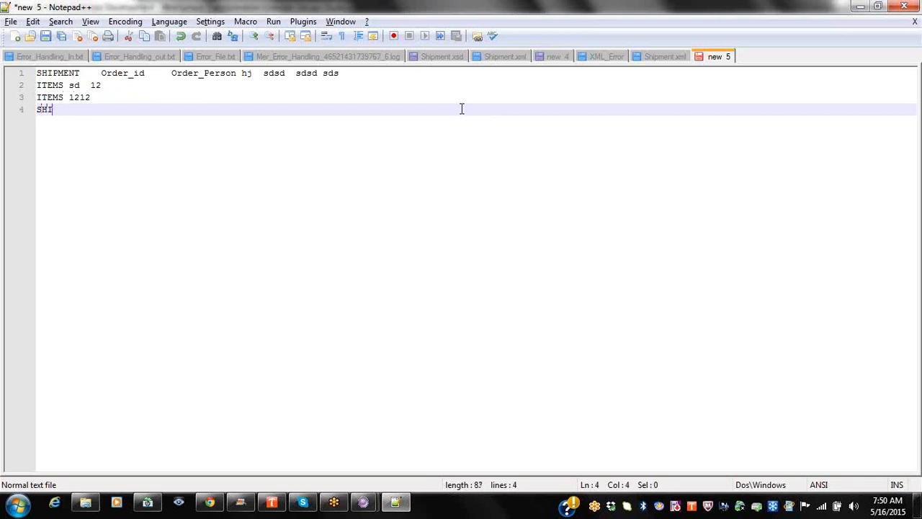
text(Y)
key(BackSpace)
text(T c)
text(rder ord)
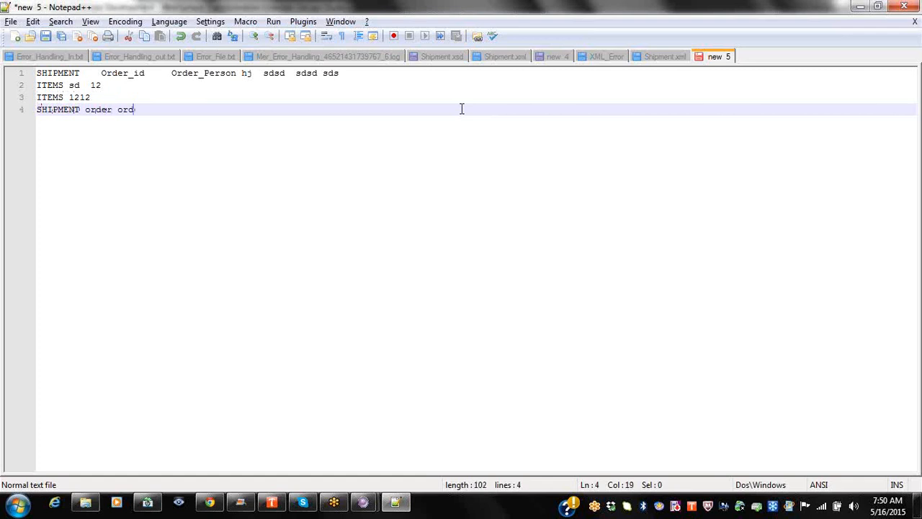
text(er jlkl)
key(Return)
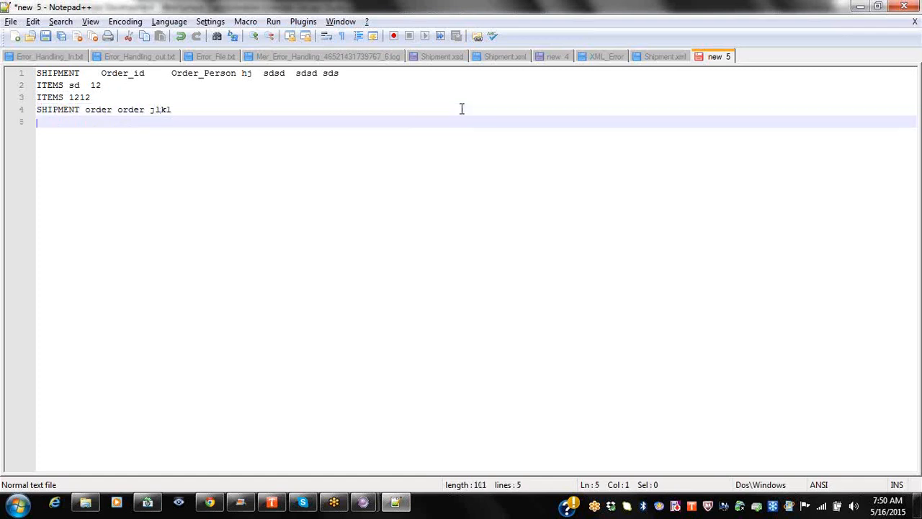
Step: Add two bare ITEMS lines under the second SHIPMENT record
text(ITEMS)
key(Return)
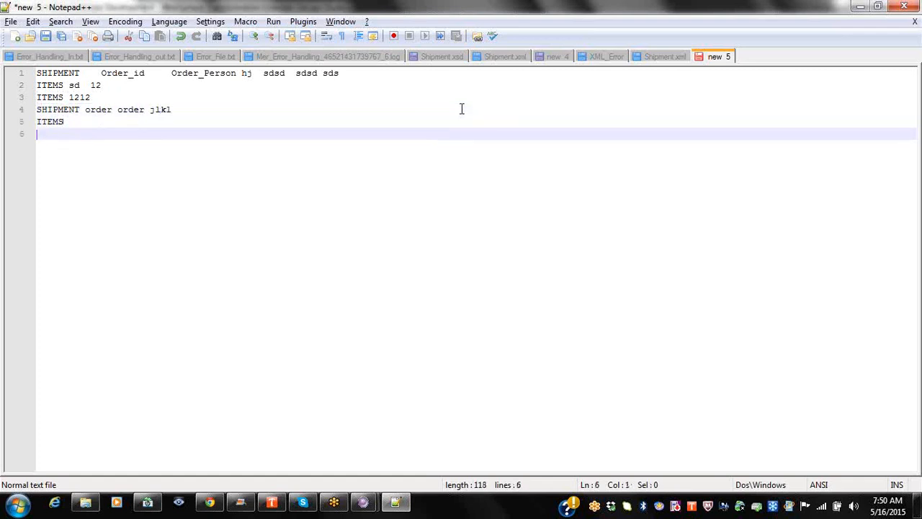
text(ITEMS)
key(Return)
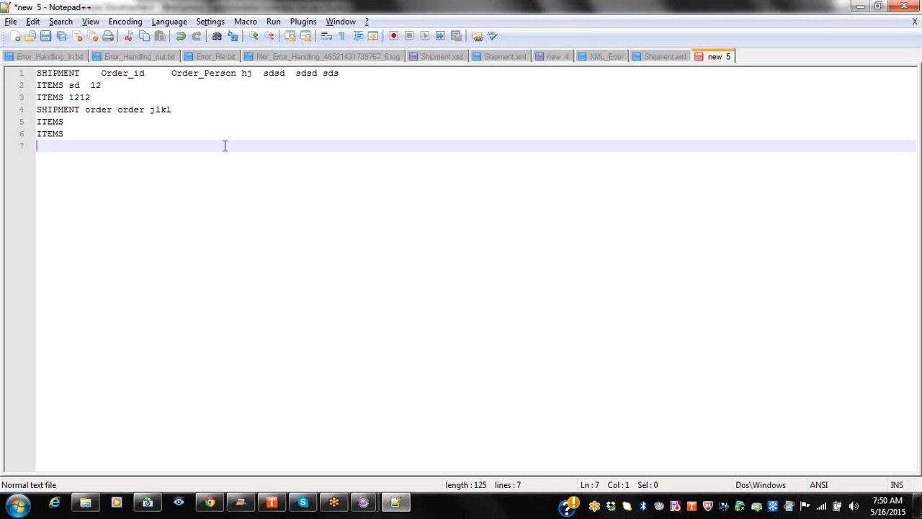
Step: Recheck Shipment.xml and split the placeholders after Order_Person onto their own line beginning with SHIPTO
drag(70, 85, 36, 73)
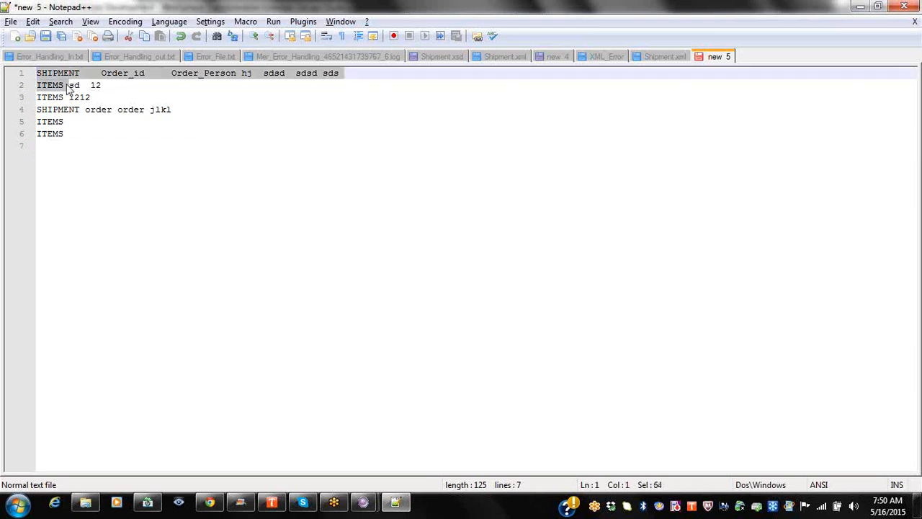
double_click(63, 85)
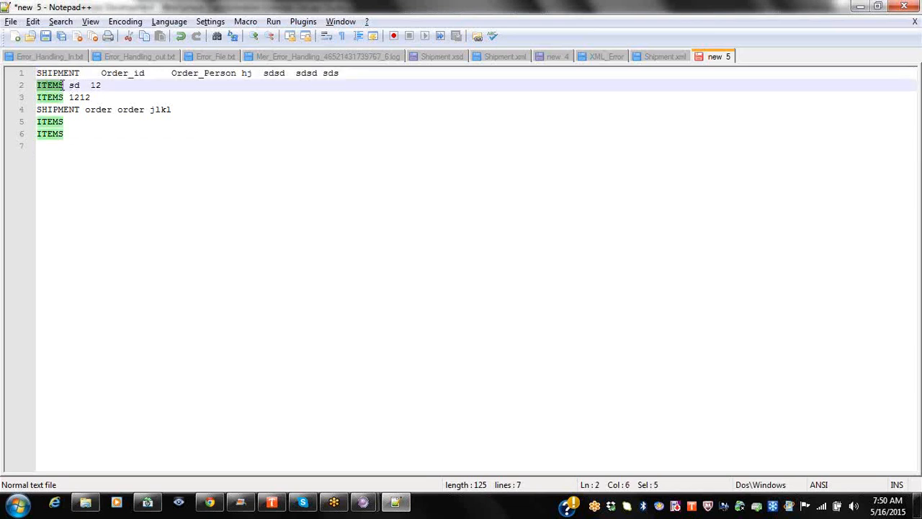
click(665, 57)
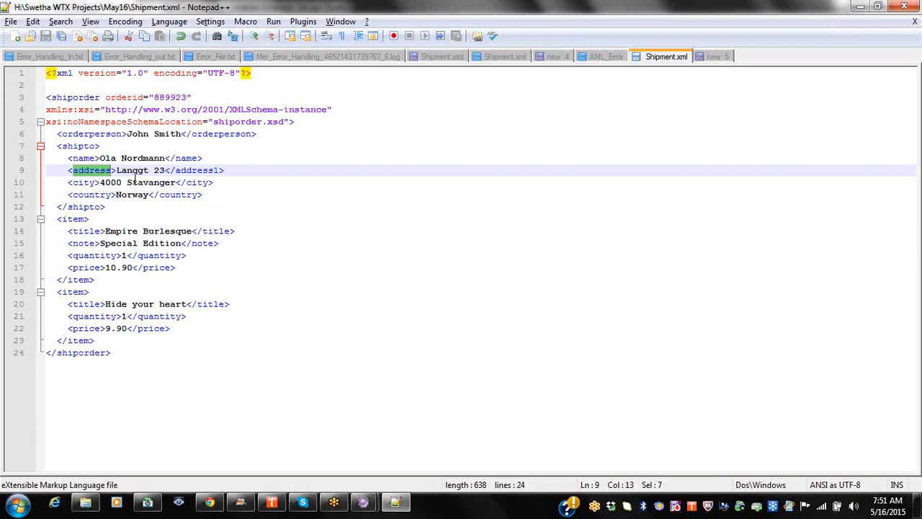
click(703, 57)
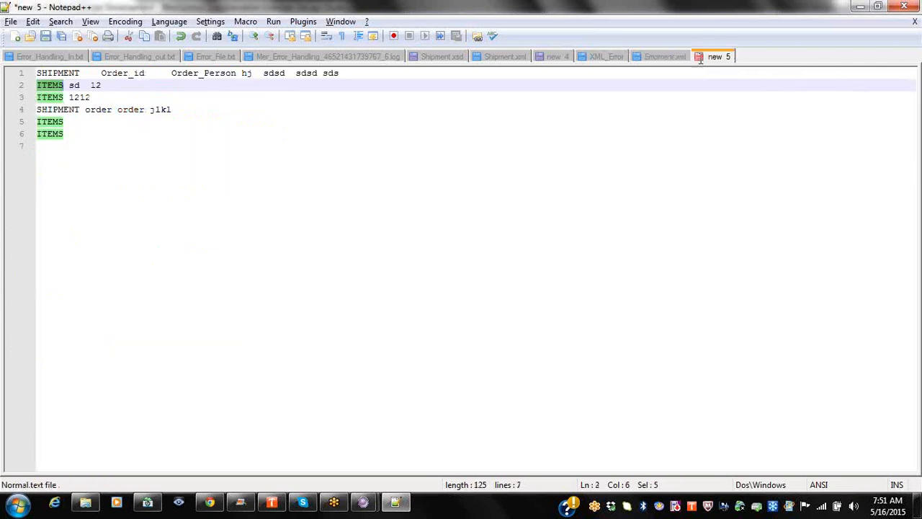
click(245, 75)
key(Return)
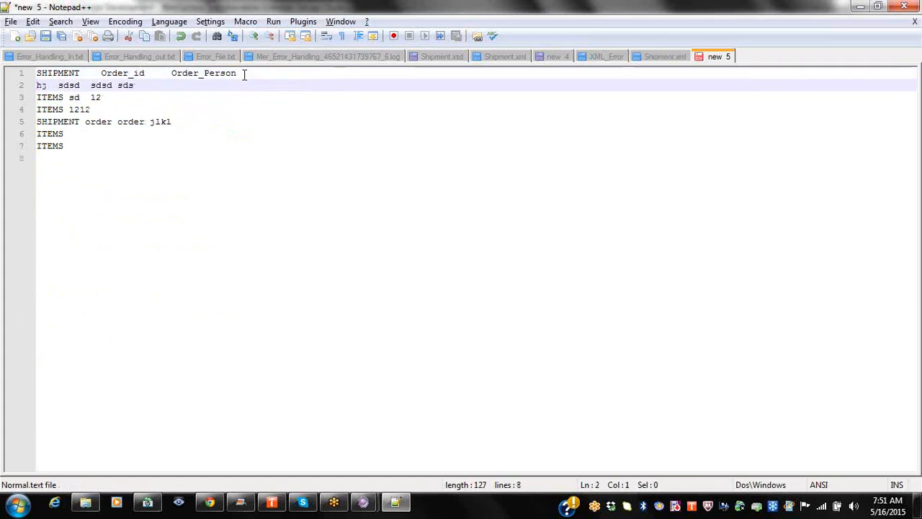
text(SHIPTO)
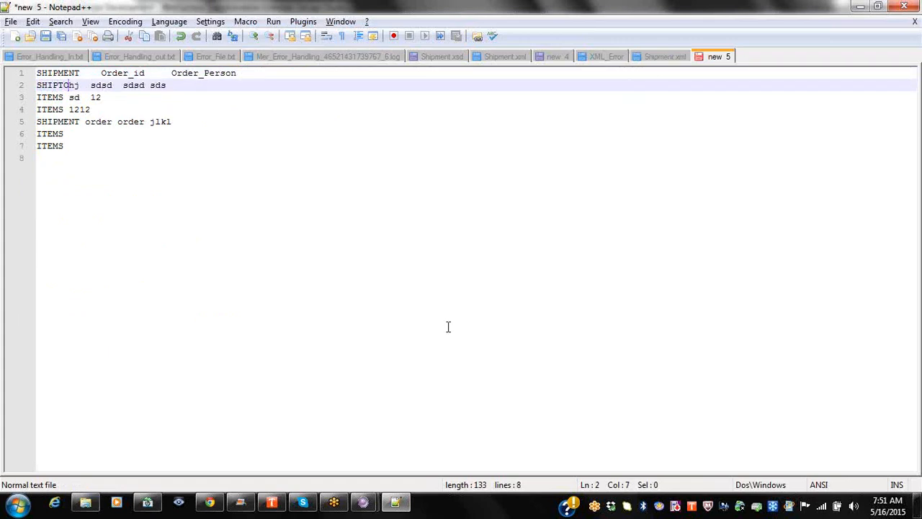
Step: Switch to WebSphere Transformation Extender Design Studio, open May16's XML_Validation.mms map and examine the shipto component of the XML_In input card
mouse_move(360, 497)
click(327, 448)
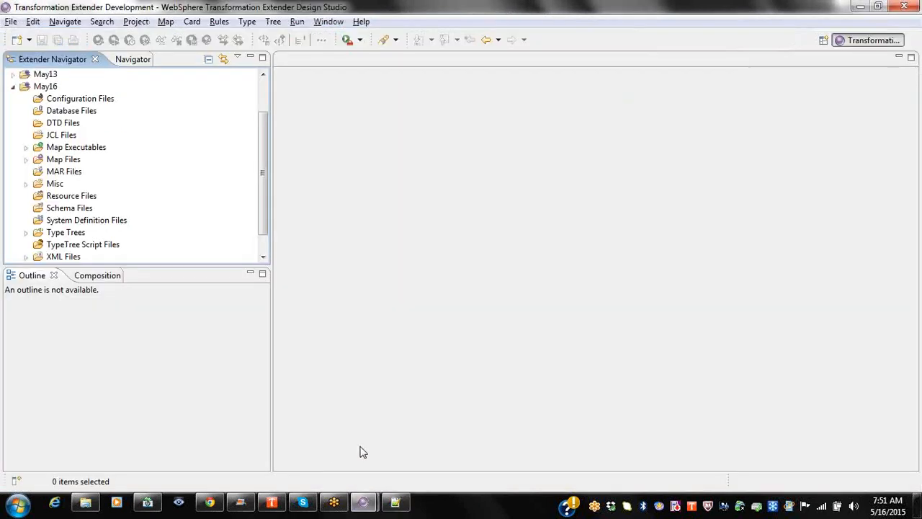
click(432, 428)
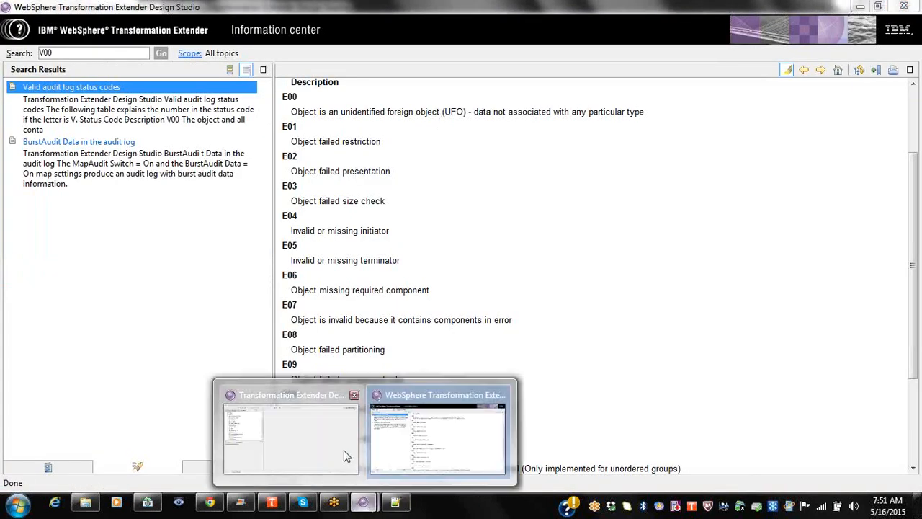
click(344, 449)
click(26, 159)
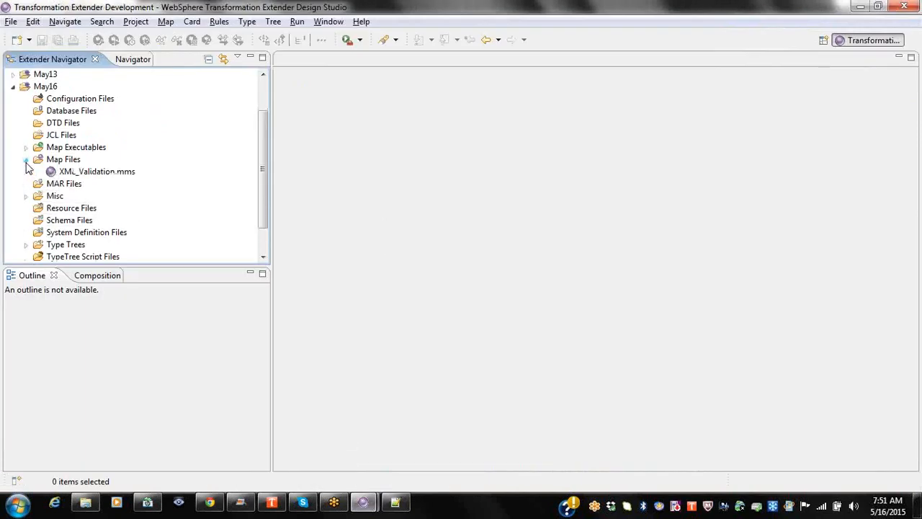
click(67, 173)
double_click(66, 173)
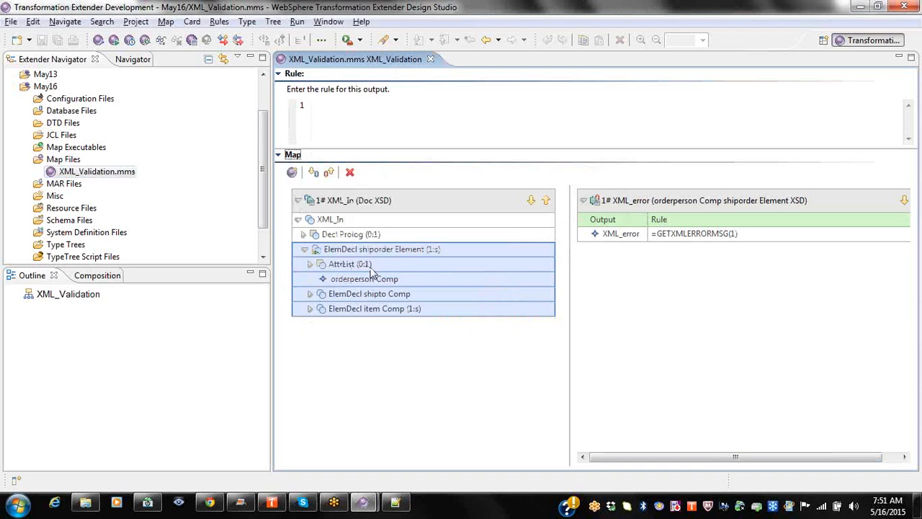
click(310, 294)
key(alt+Tab)
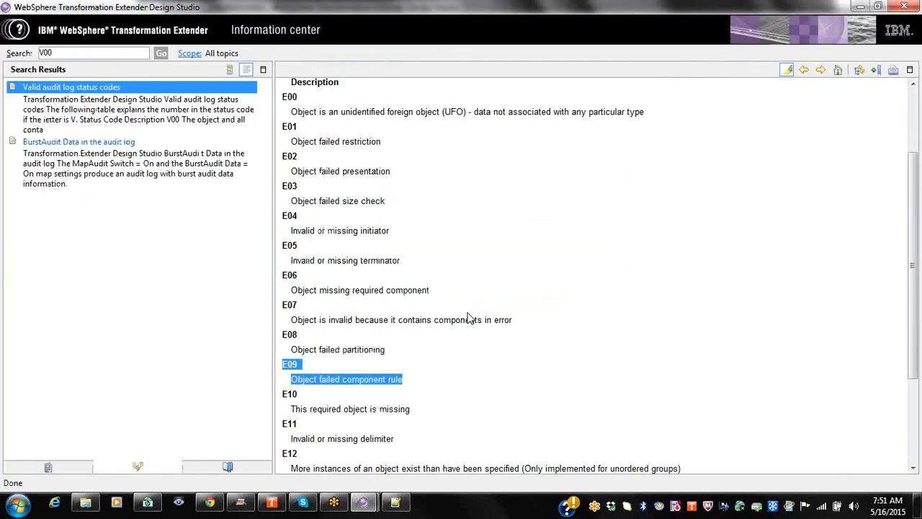
Step: Return to Notepad++ and insert a SHIPTO line directly below the second SHIPMENT record
click(395, 502)
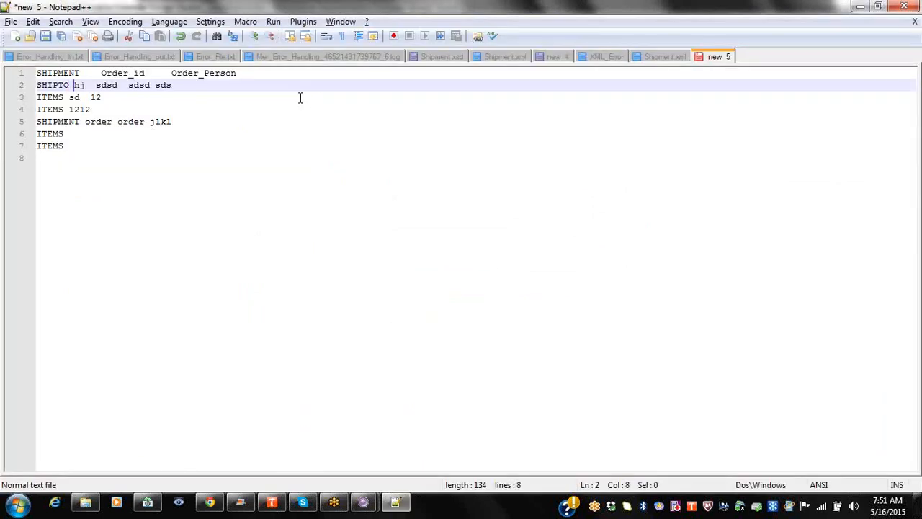
click(174, 121)
key(Return)
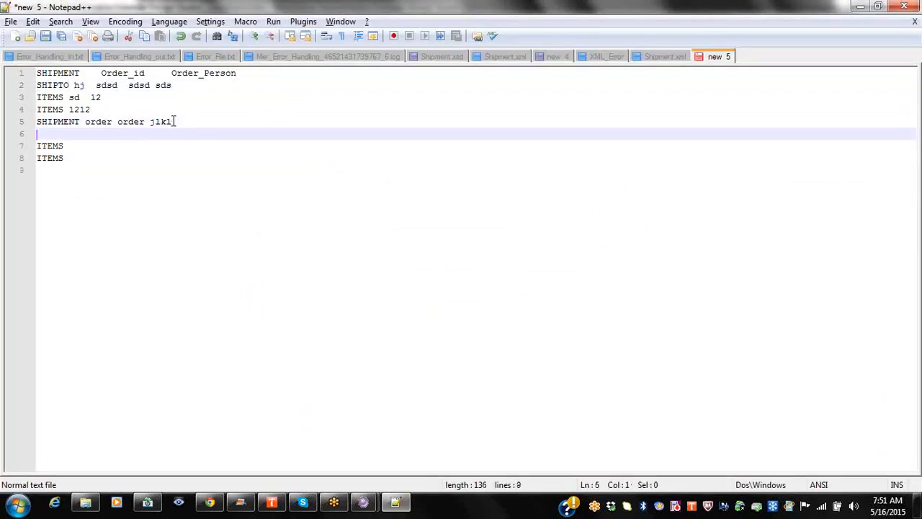
text(SHIPTO)
Step: Launch Microsoft Office Excel 2007 with a blank workbook and dismiss the activation wizard
click(18, 504)
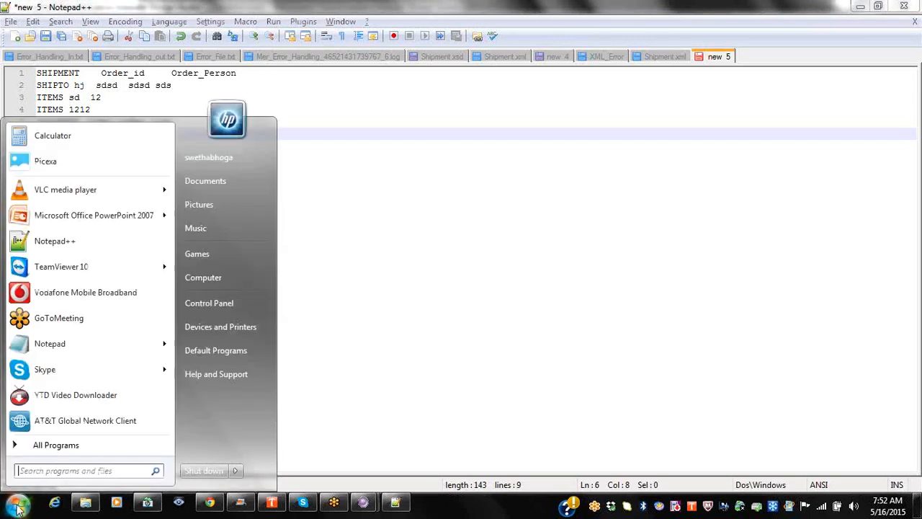
click(101, 445)
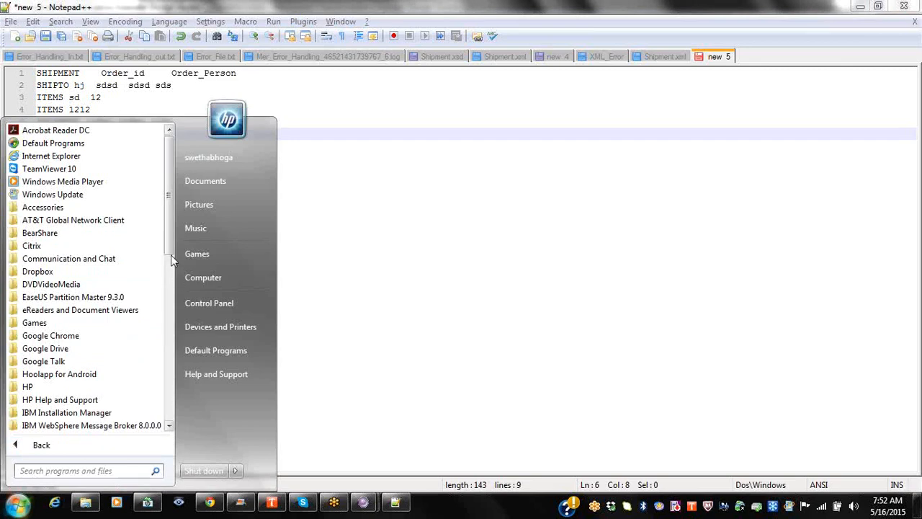
drag(171, 251, 171, 320)
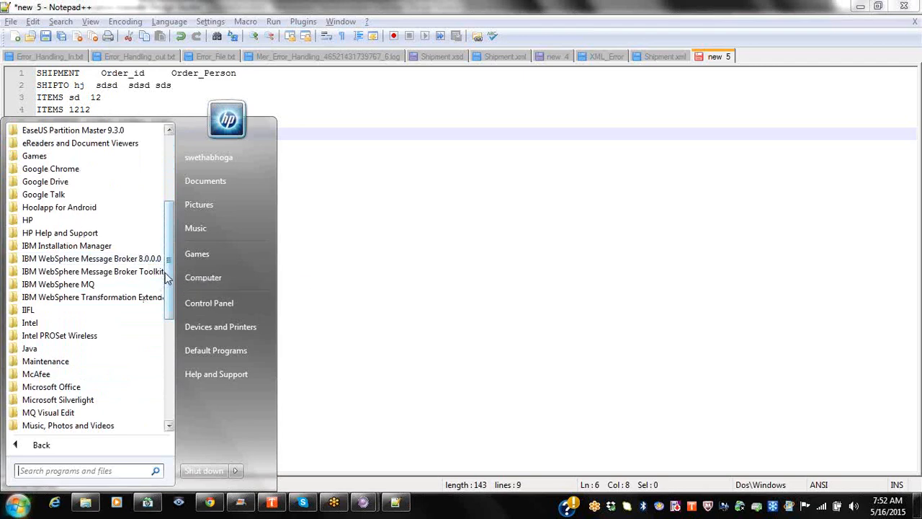
drag(168, 280, 177, 300)
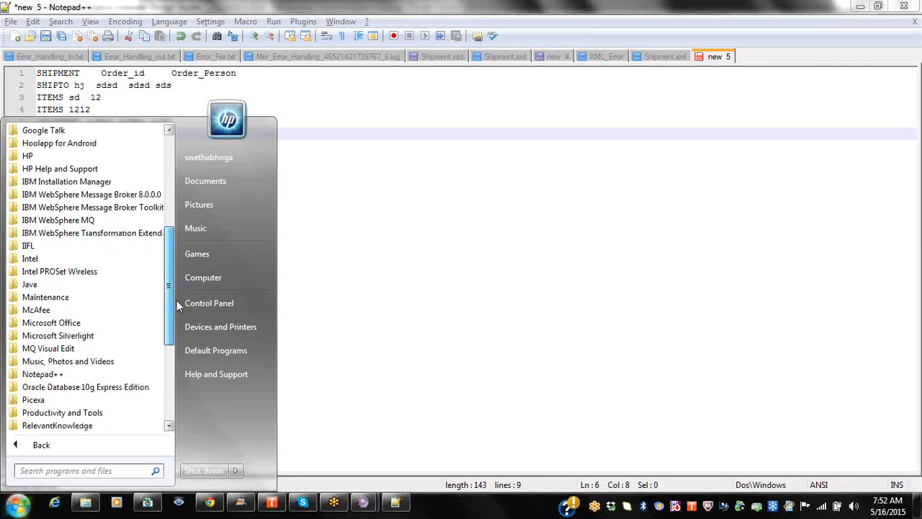
click(101, 325)
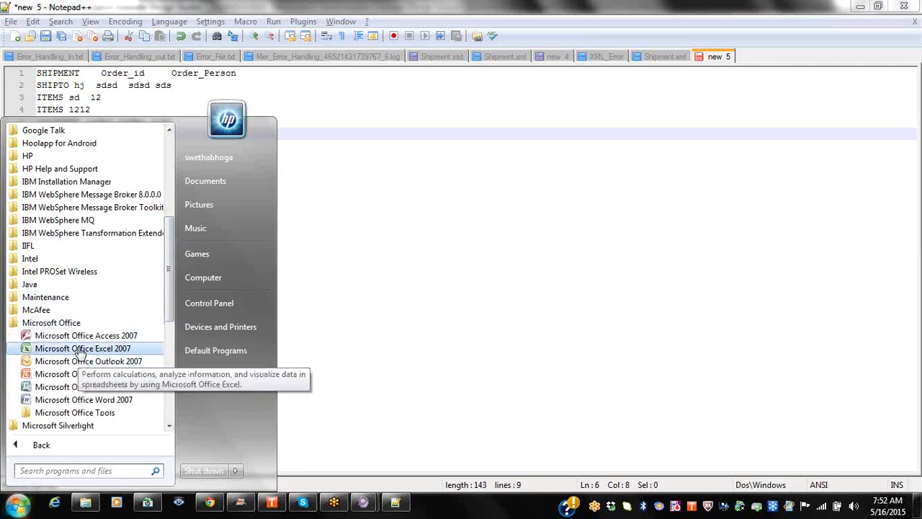
click(80, 347)
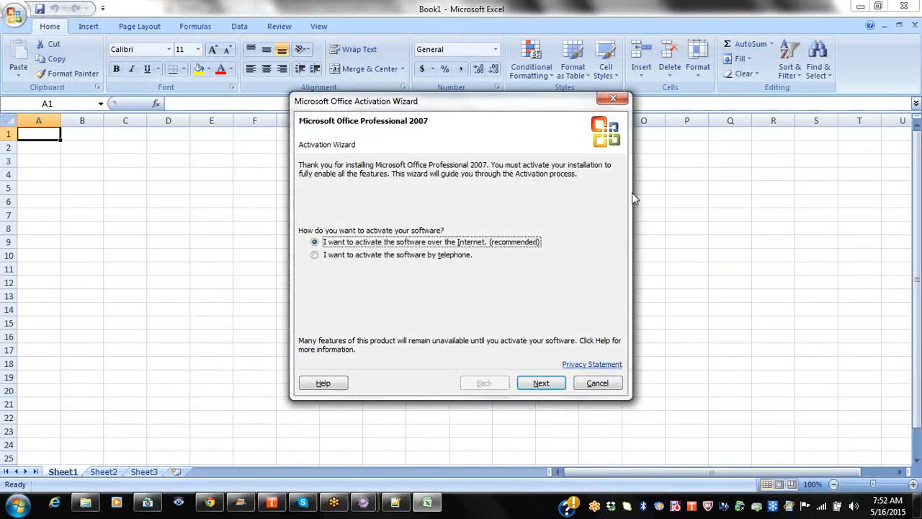
click(613, 98)
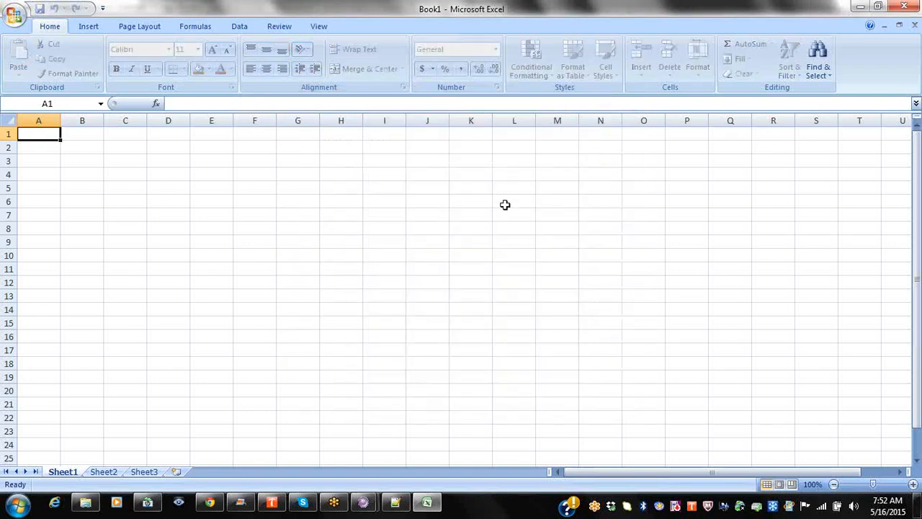
Step: Bring up Shipment.xml in Notepad++, go back to the blank workbook's cell A2, and close Excel
key(alt+Tab)
key(alt+Tab)
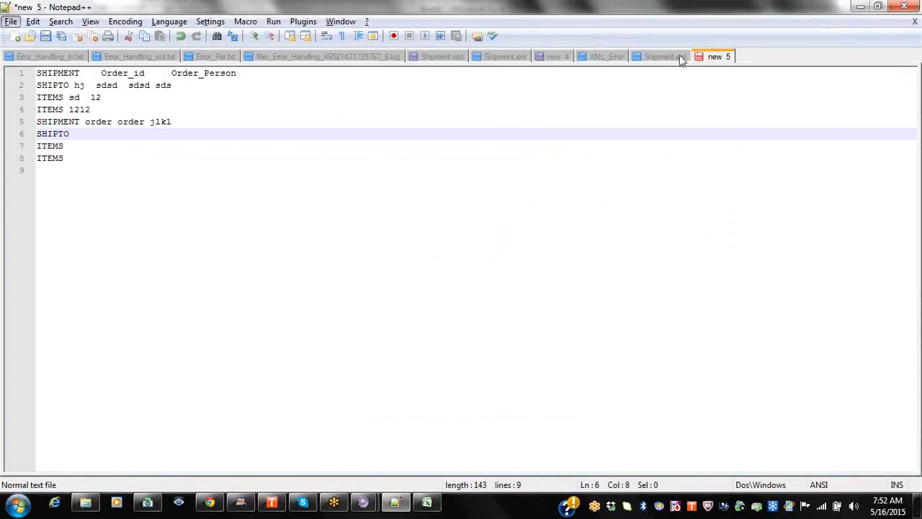
click(671, 57)
key(alt+Tab)
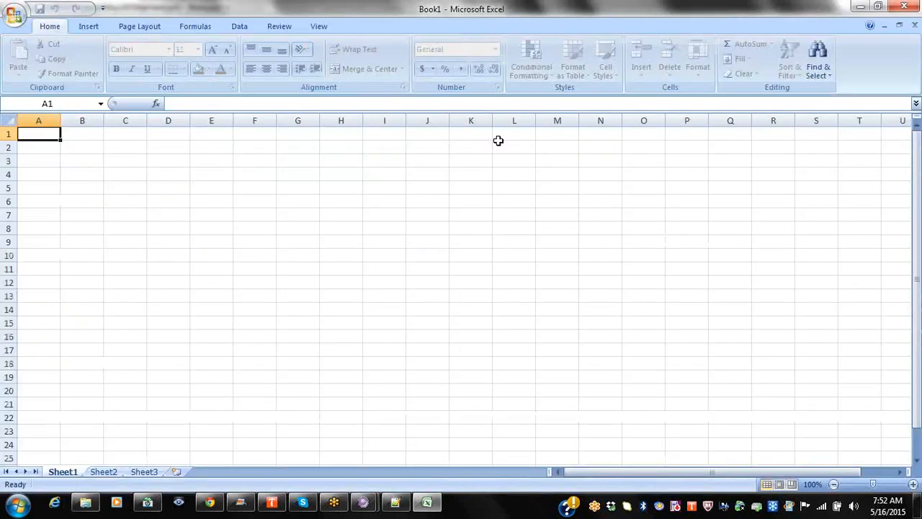
click(45, 149)
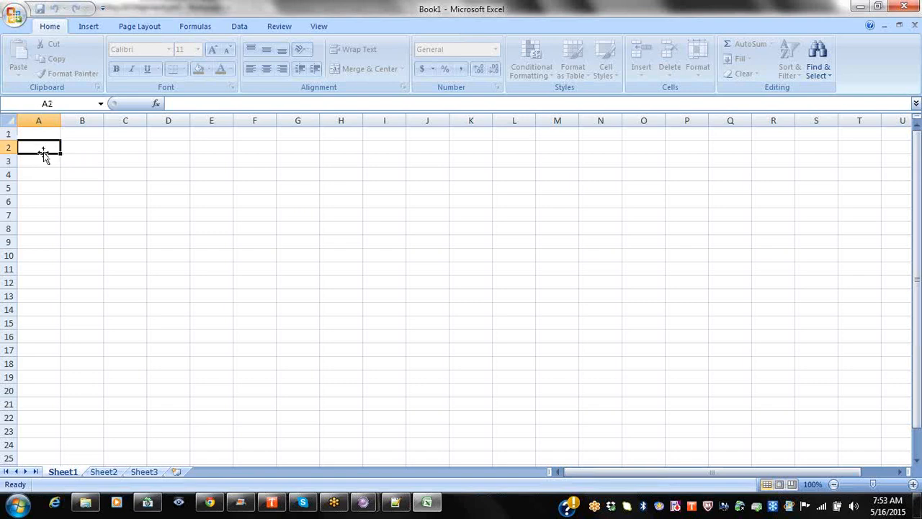
click(909, 7)
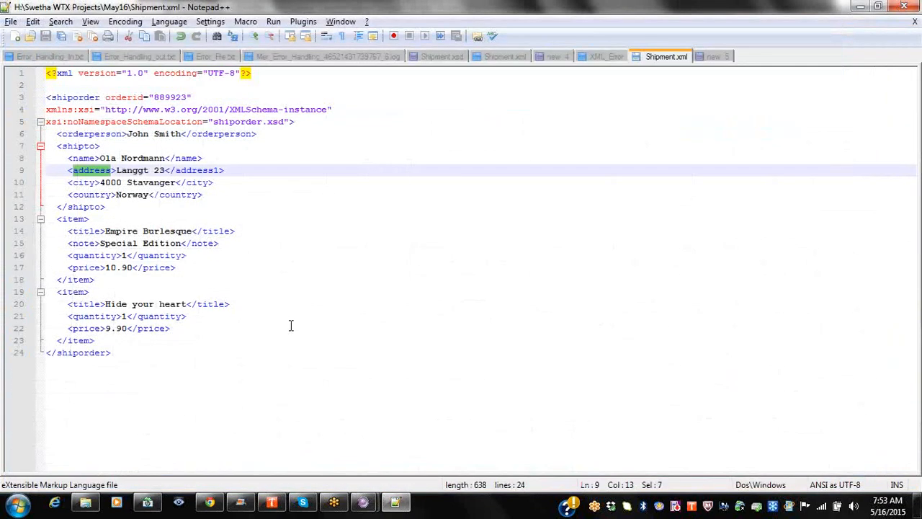
Step: Create a new Notepad++ document and write "ShipOrder - SHIPORDER (1:s)" on its second line
click(364, 502)
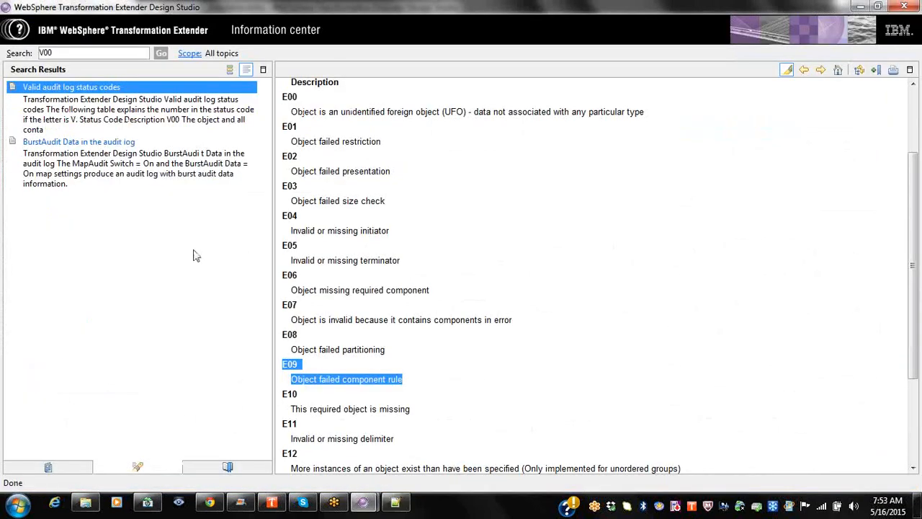
click(398, 505)
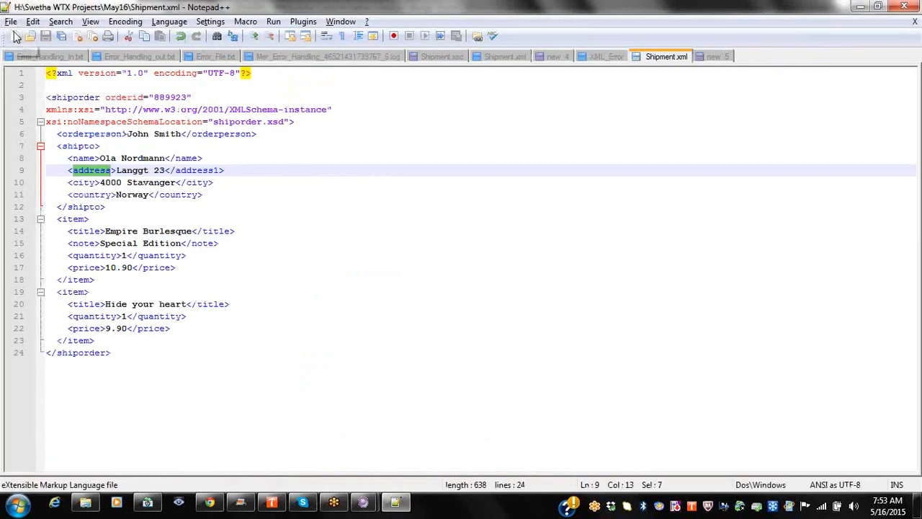
click(16, 36)
key(Return)
text(Sh)
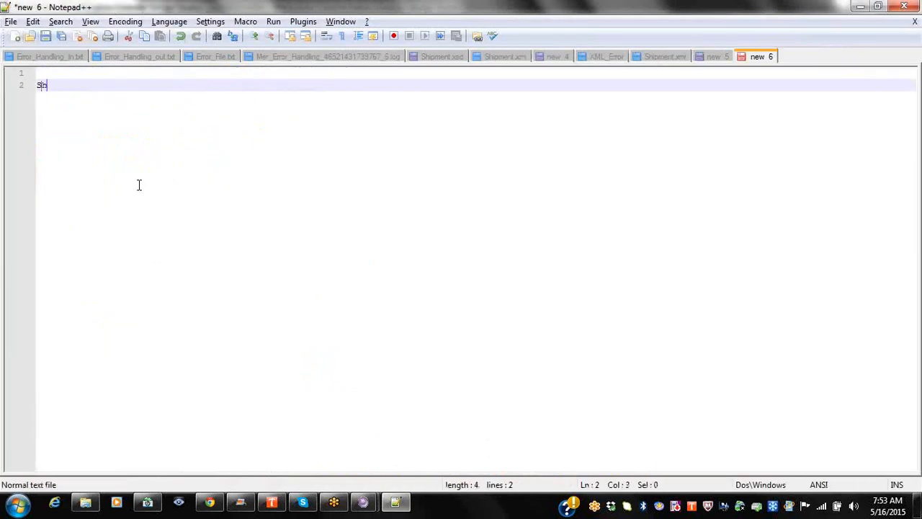
text(ip Order -)
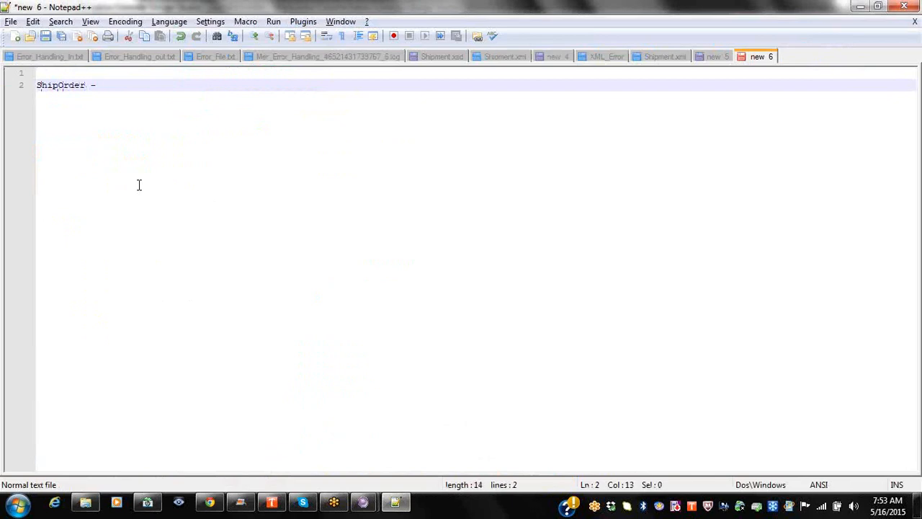
text( SHIPORDER (1:s))
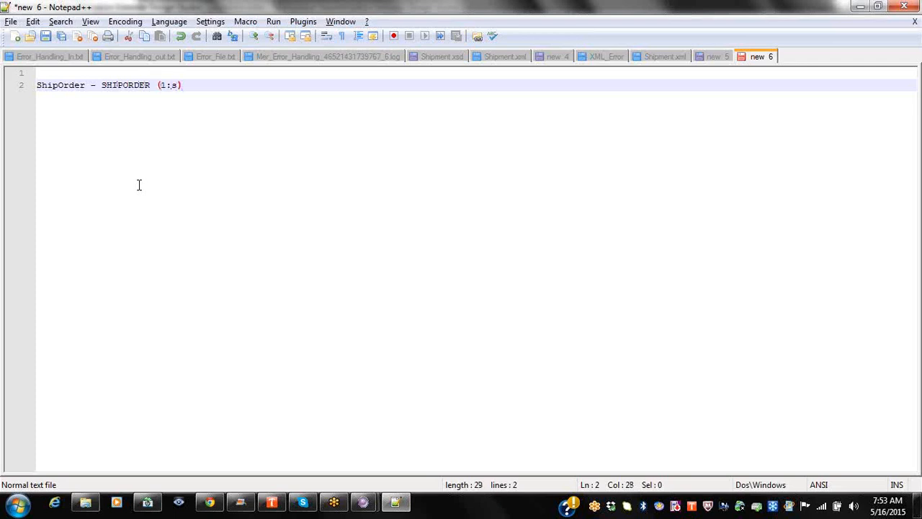
double_click(126, 86)
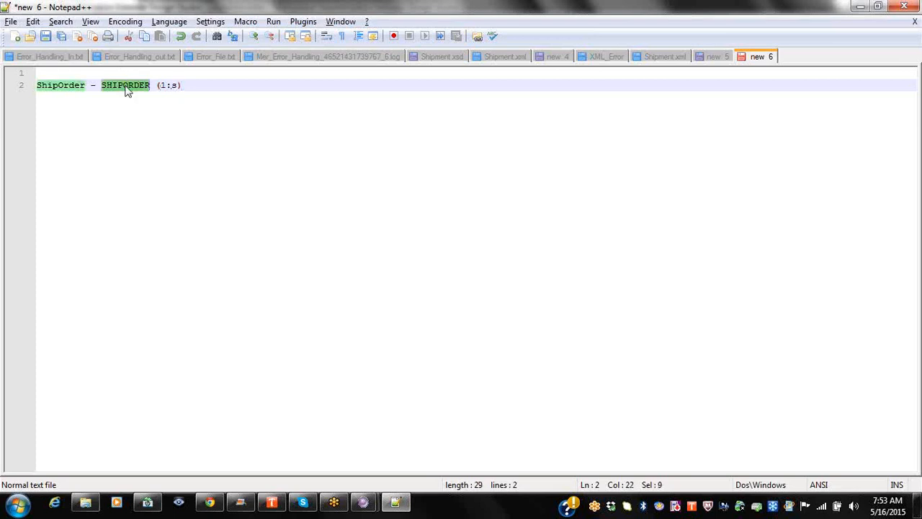
click(188, 86)
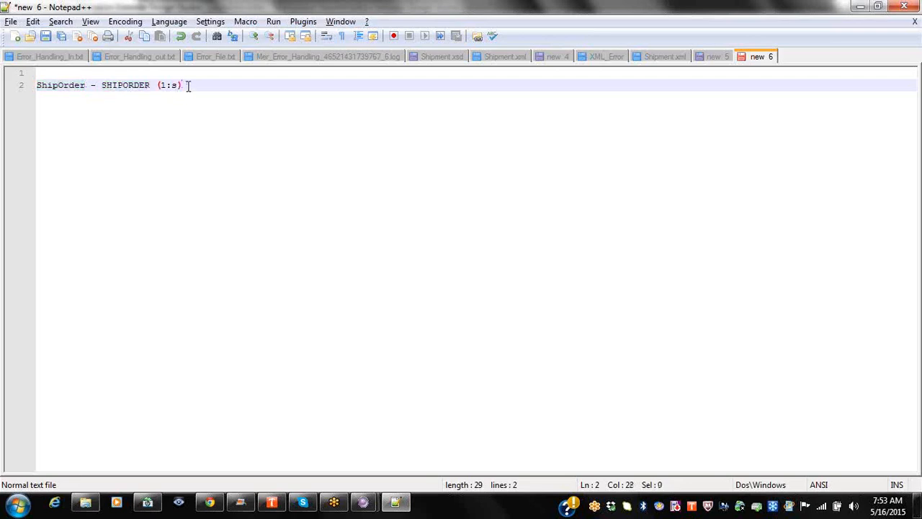
Step: Add an indented field line "OrderId - Integer - 10" under the ShipOrder heading
key(Return)
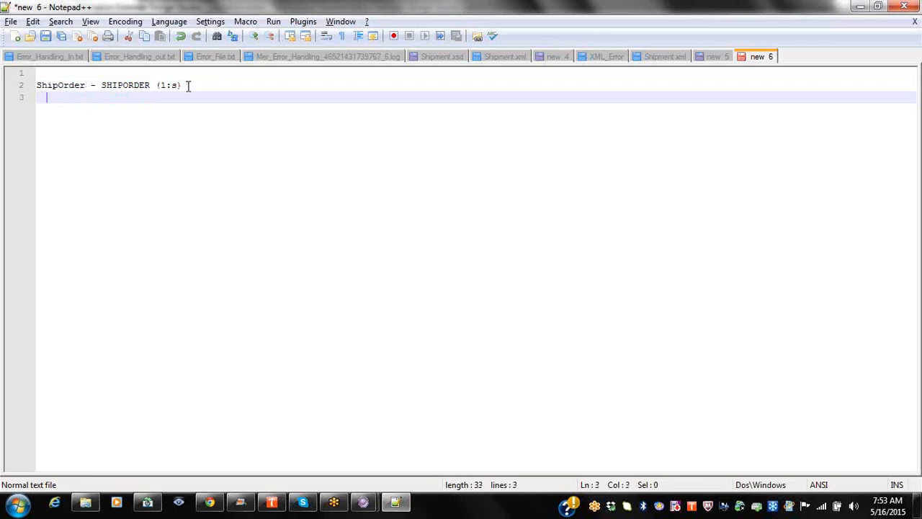
text(OrderId)
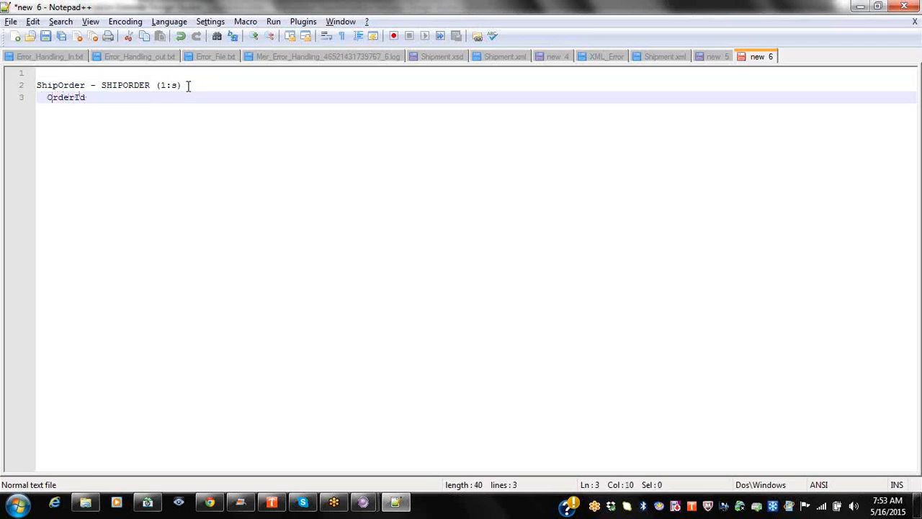
key(Return)
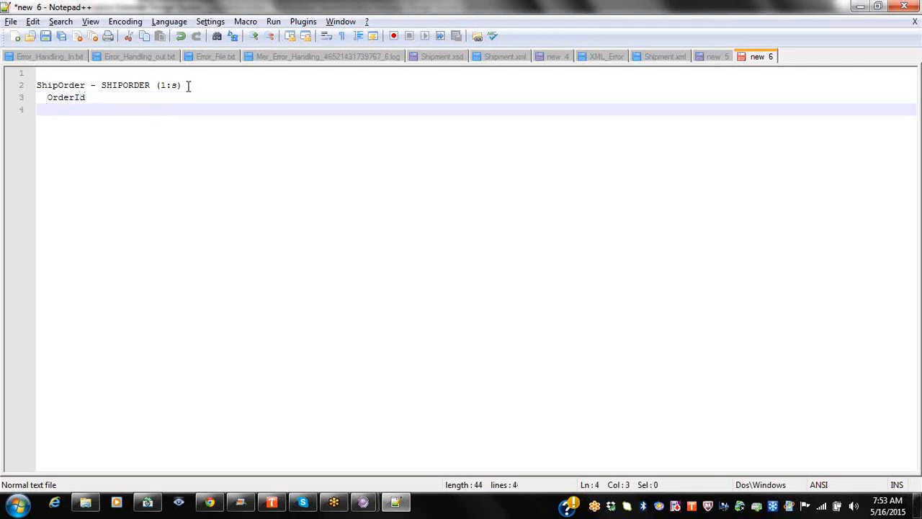
click(102, 99)
text(- )
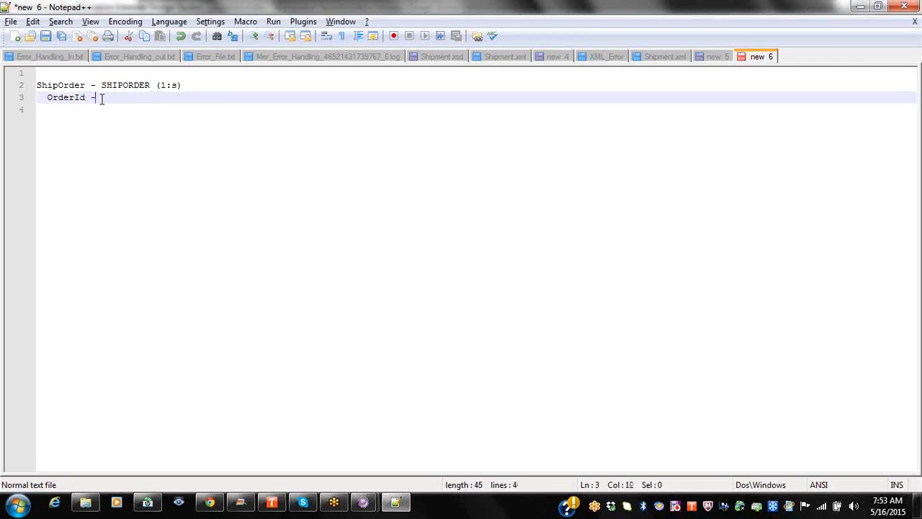
text(Integer - 10)
key(Return)
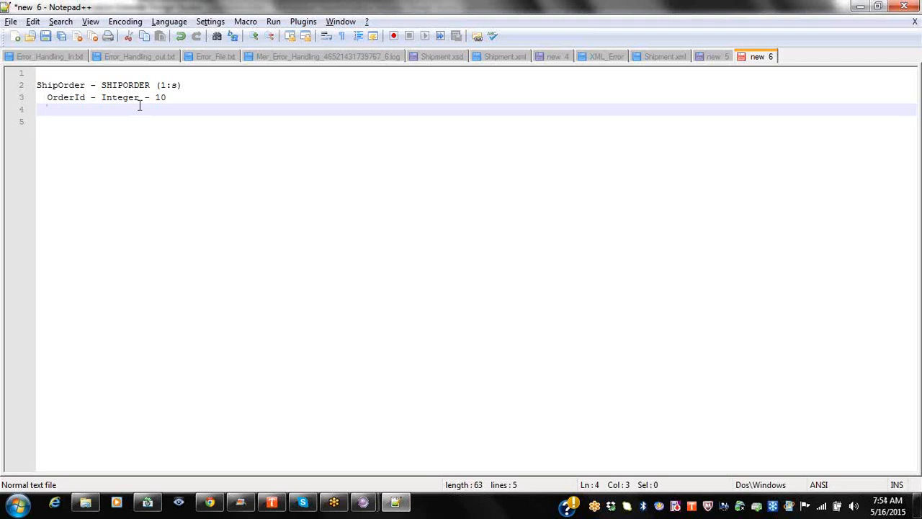
Step: Below OrderId, add the lines "OrderPerson - Text - 50" and "ShipTO - SHIPTO(1:1)" at the same indentation
text(OrderPerson - )
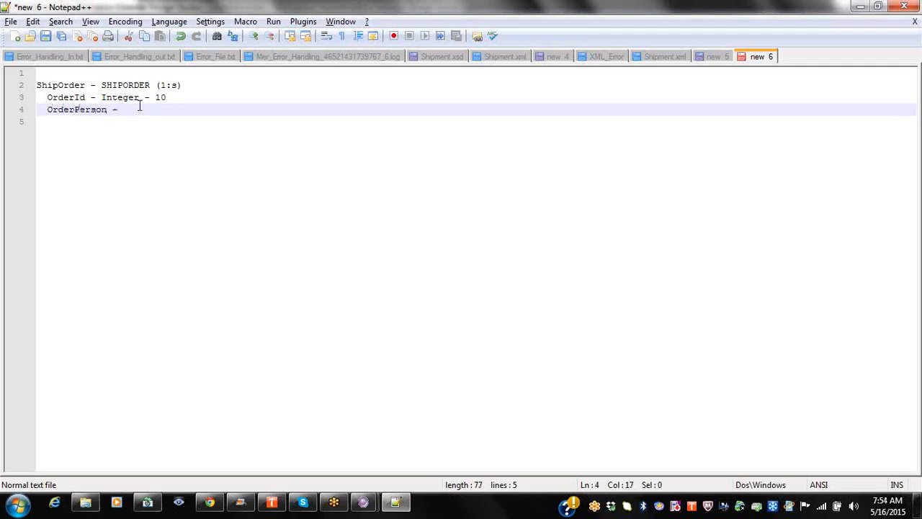
text(Text - 50)
key(Return)
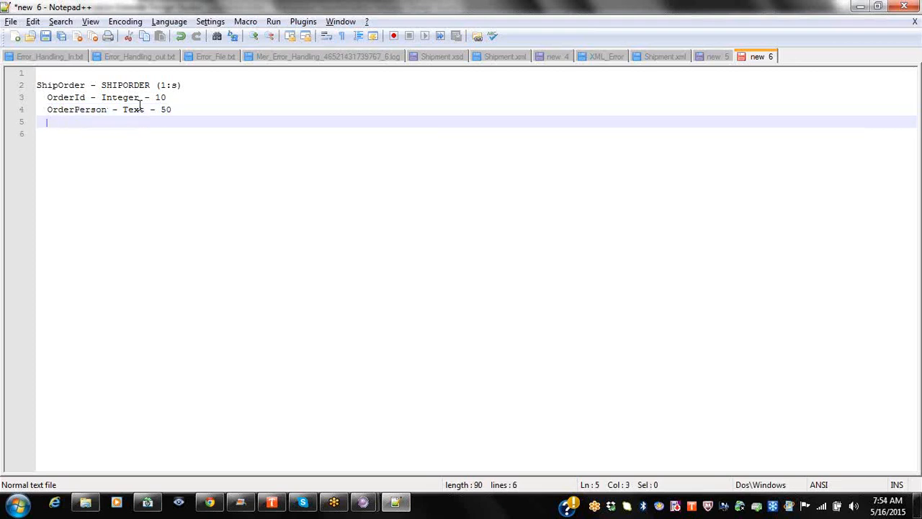
text(ShipTO - SHIPTO)
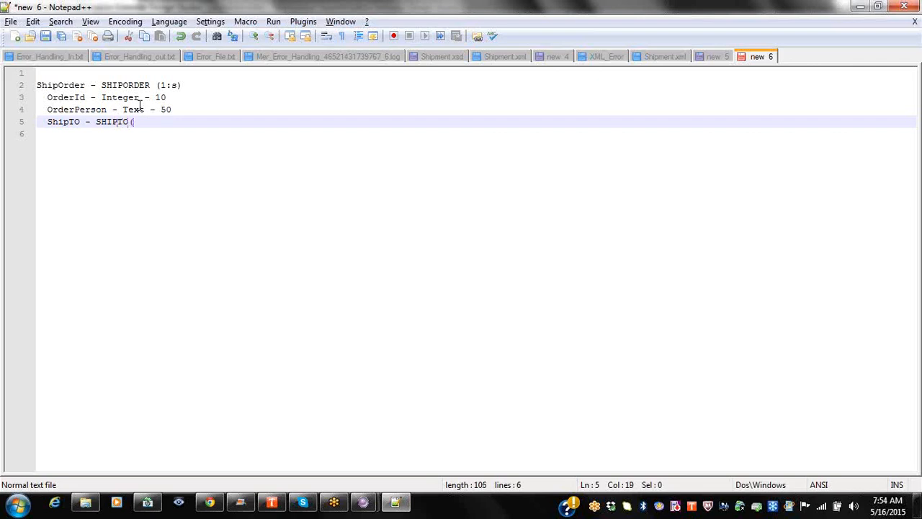
text((1:1))
key(Return)
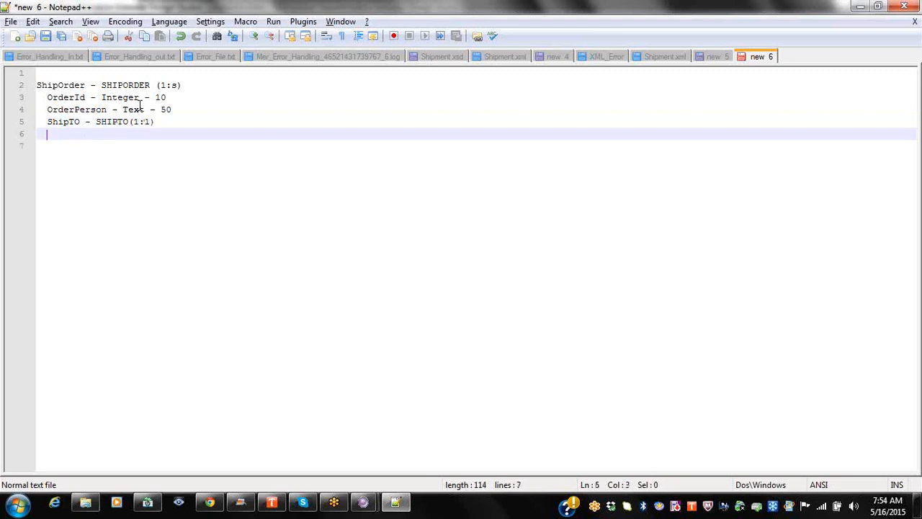
Step: Check Shipment.xml and list the fields Name, Address, City and Country on further-indented lines under ShipTO in the new document
key(Tab)
click(665, 57)
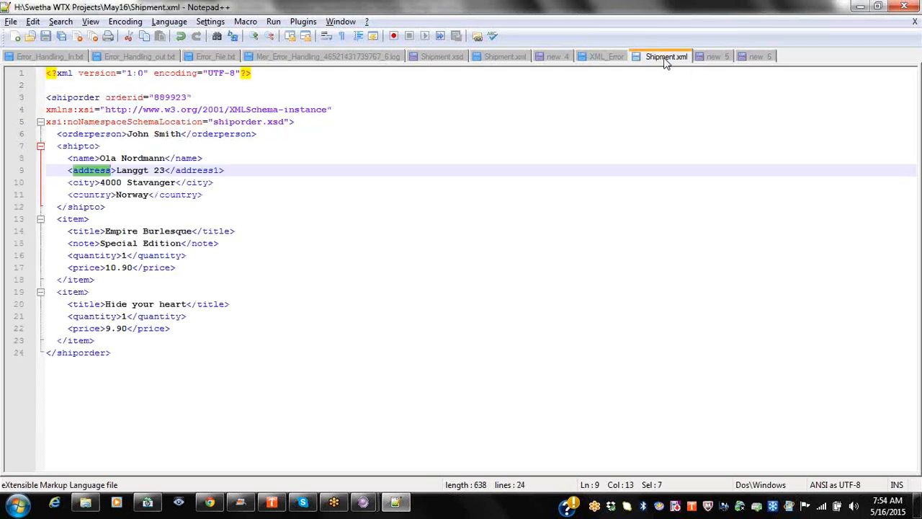
click(756, 56)
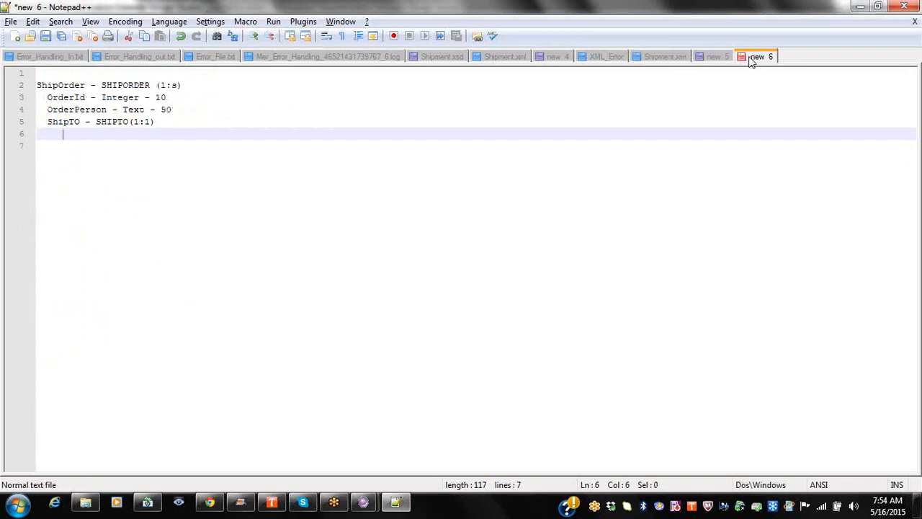
text(Name)
key(Return)
text(Address)
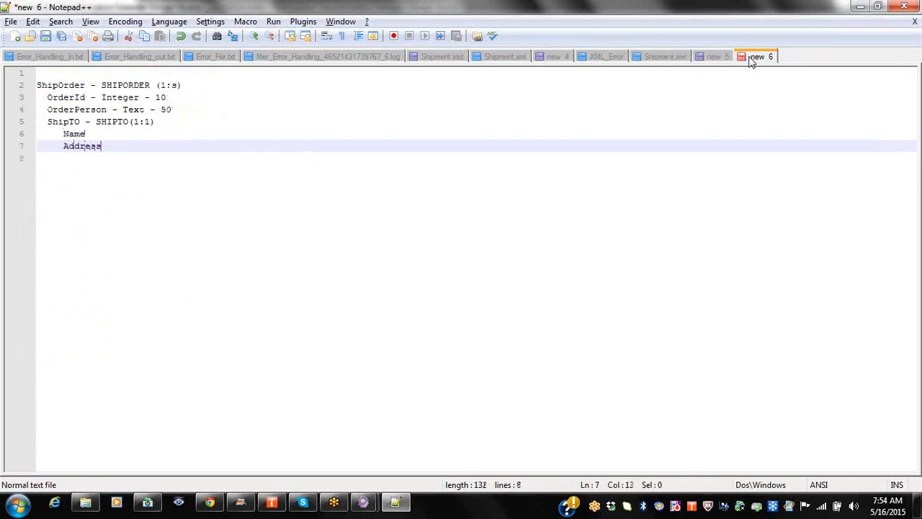
key(Return)
text(City)
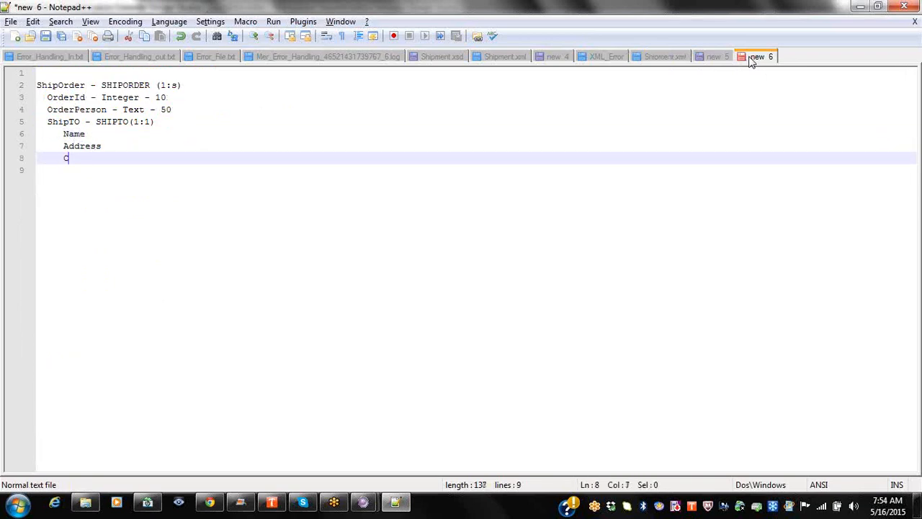
key(Return)
text(Coo)
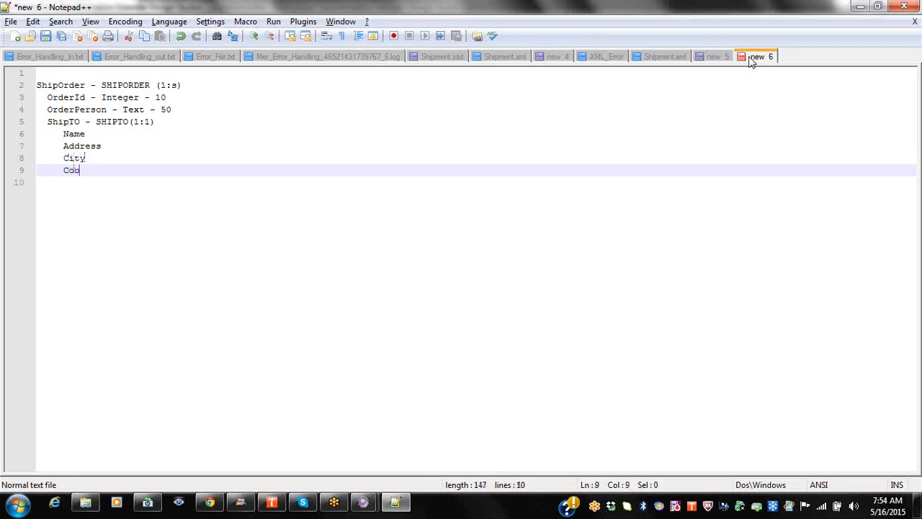
text(n)
text(tey)
key(BackSpace)
key(BackSpace)
text(ry)
Step: Append the data type "- Text" to the Name, Address, City and Country fields
click(177, 134)
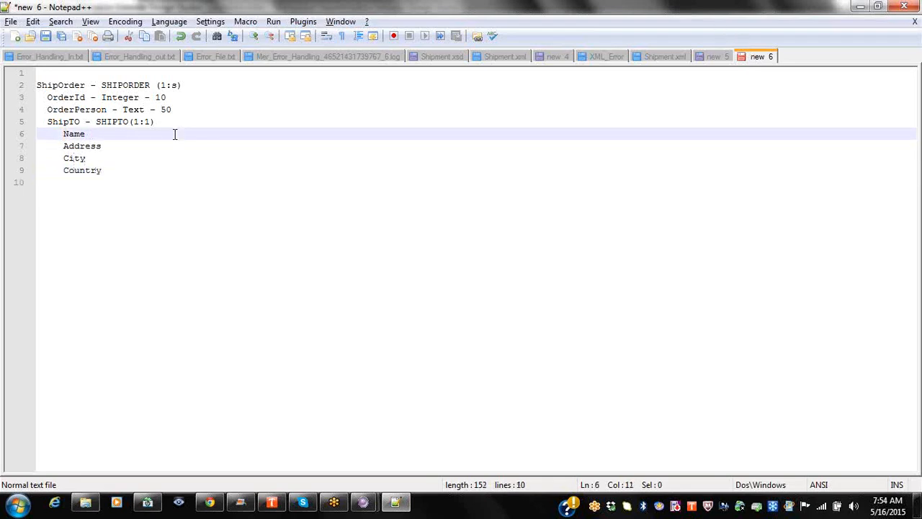
text(- Text)
click(109, 143)
text(- Text)
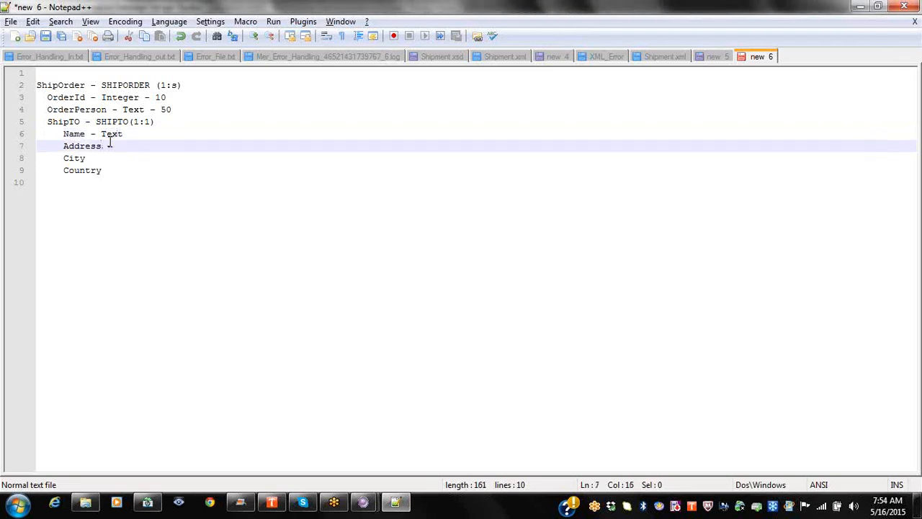
click(108, 160)
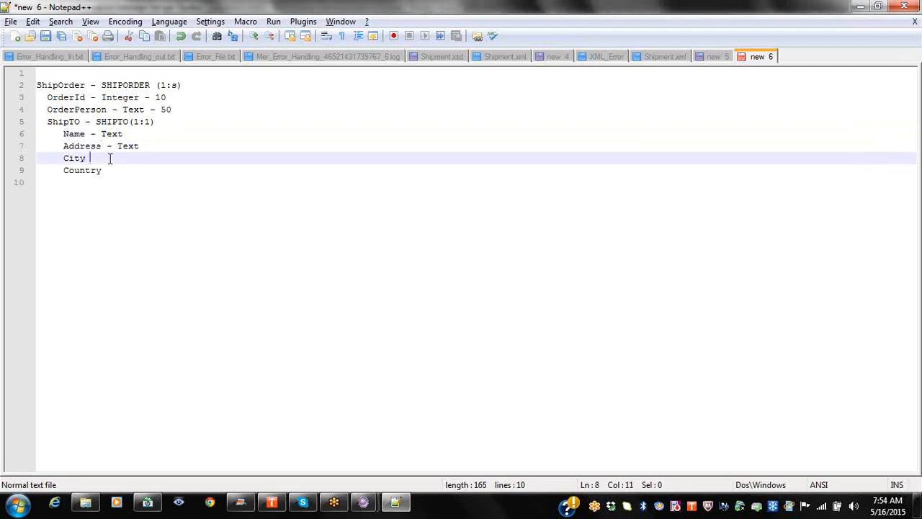
text(- Text)
click(110, 170)
text(- Text)
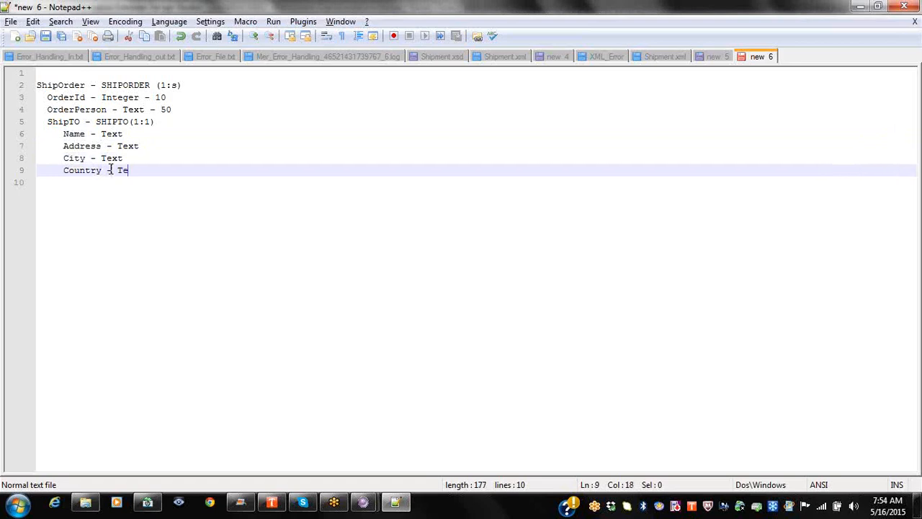
Step: Append the field lengths under ShipTO: 50 for Name, 100 for Address, 50 for City and 25 for Country
click(143, 136)
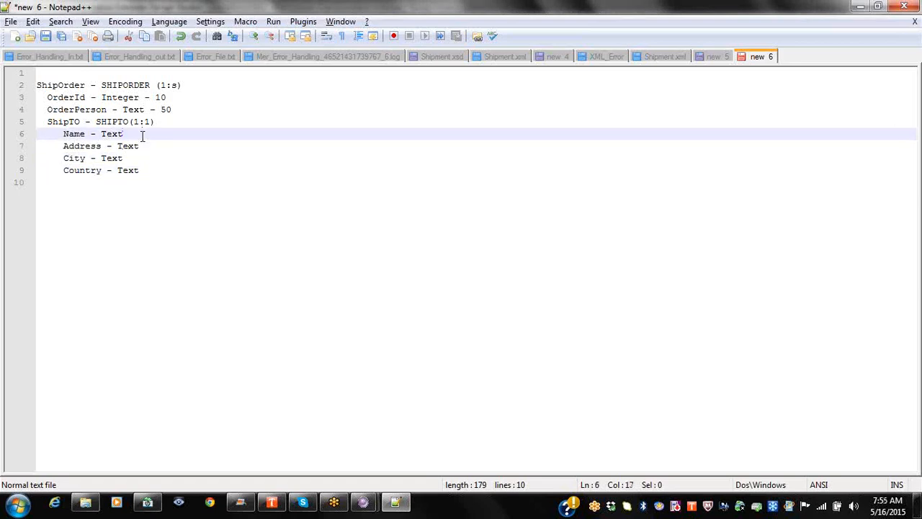
text(- 50)
click(150, 145)
text(- 100)
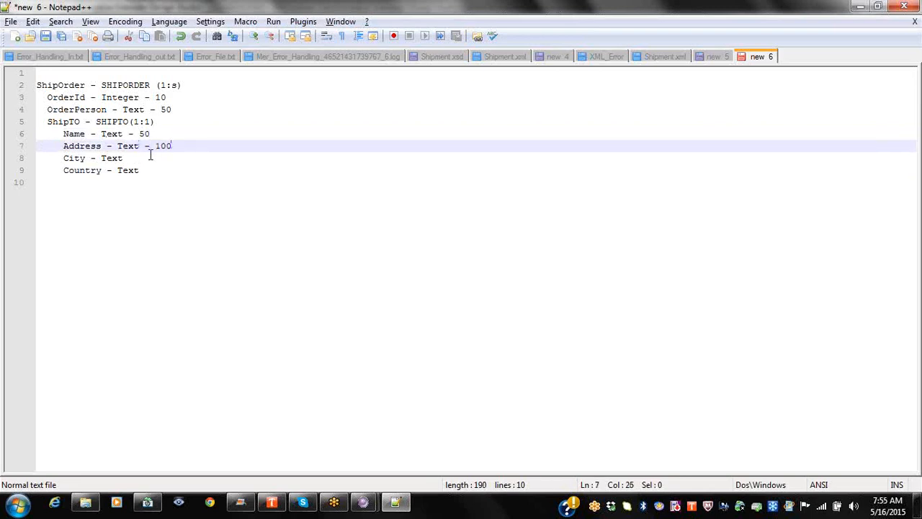
click(150, 156)
text(- )
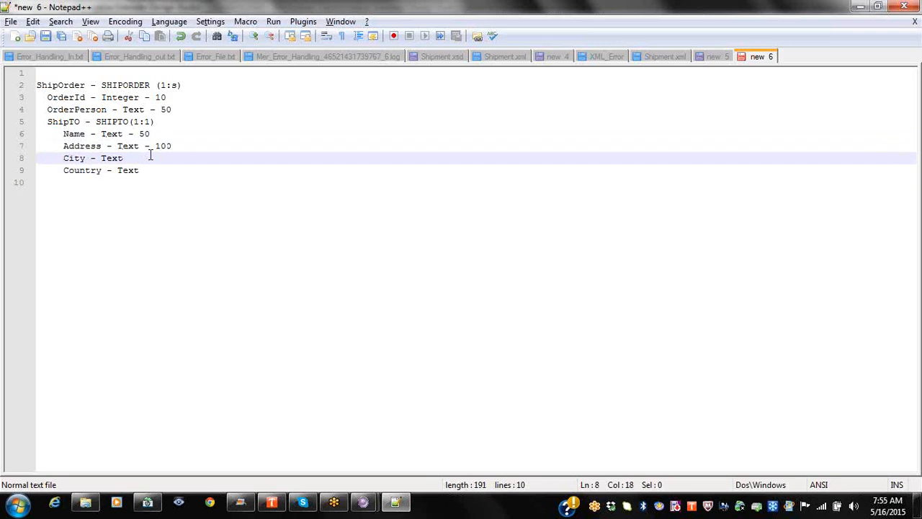
text(50)
click(150, 170)
text(- 25)
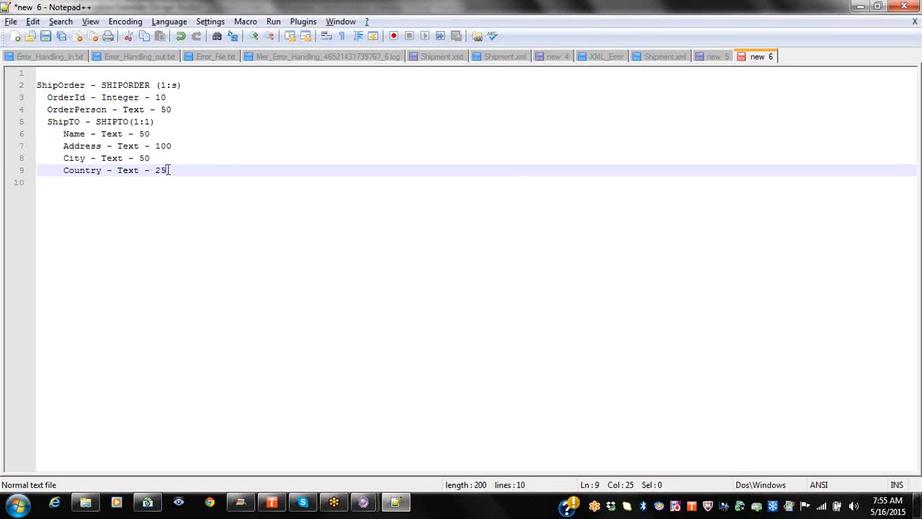
Step: Add the group line "Items - ITEM(1:s)" at ShipTO's indentation below Country, with an indented blank line beneath it
key(Return)
key(BackSpace)
key(BackSpace)
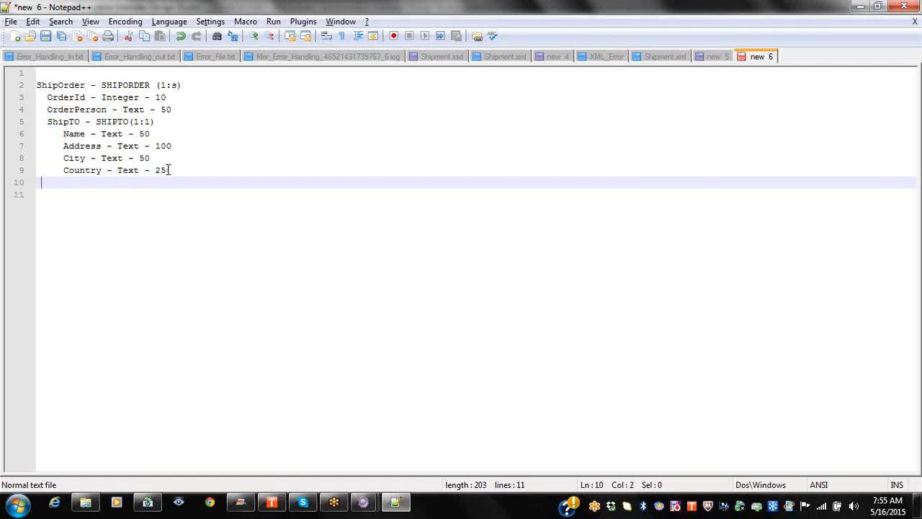
text(Items(1:)
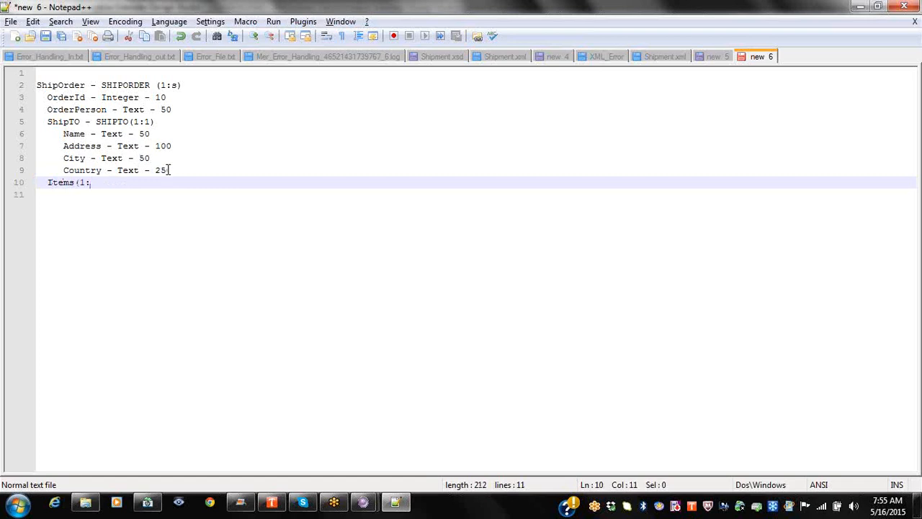
text(s))
key(Return)
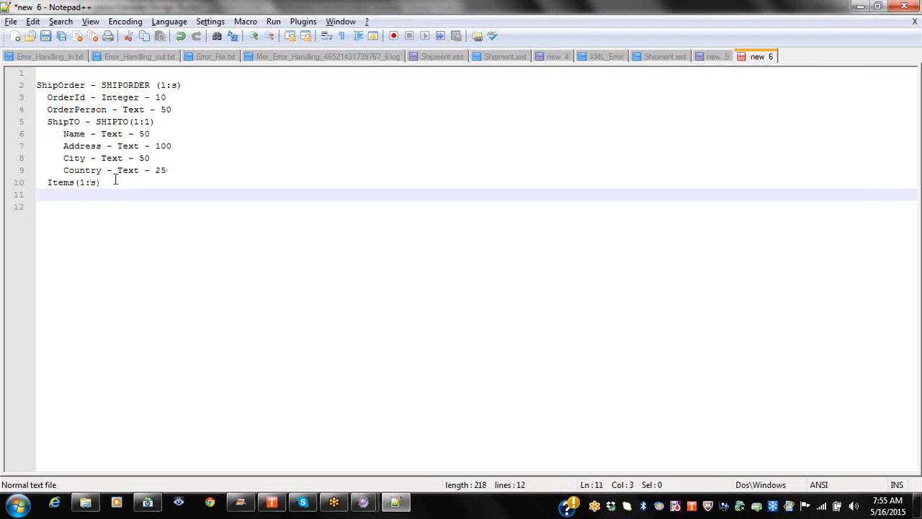
click(80, 182)
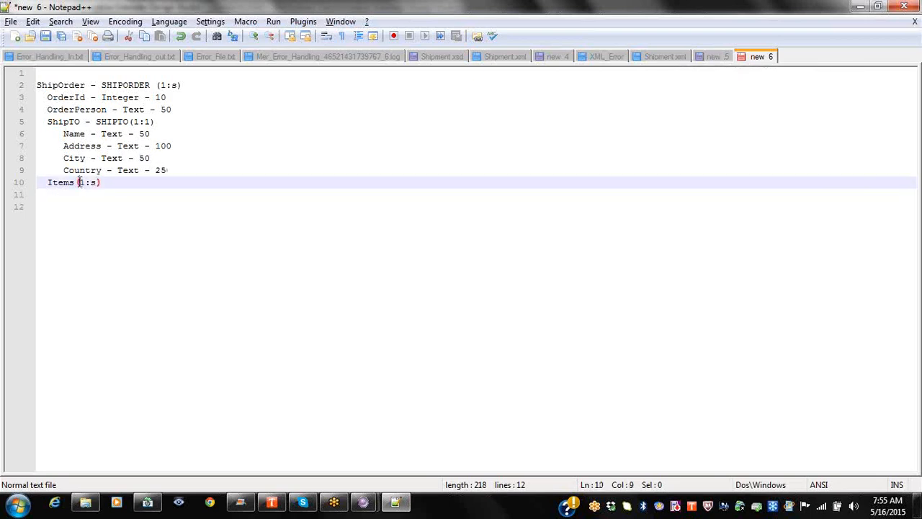
text(- ITEM)
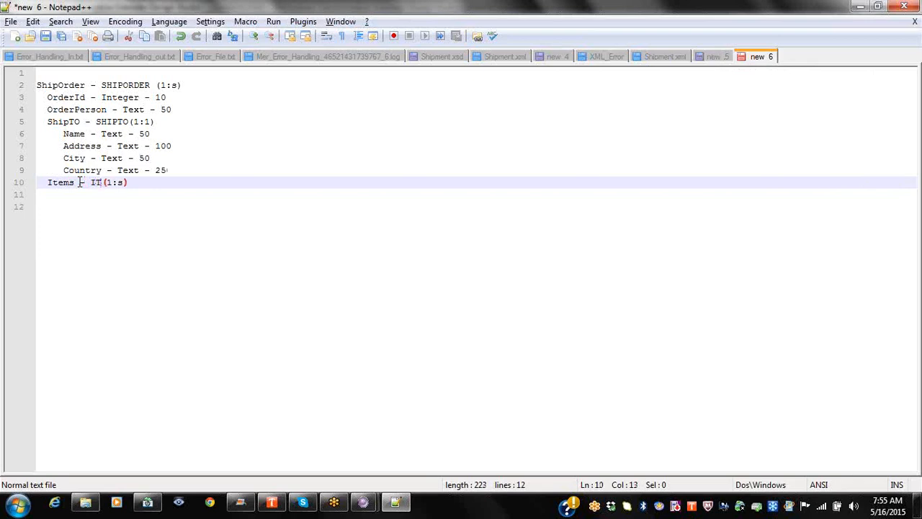
click(186, 184)
key(Return)
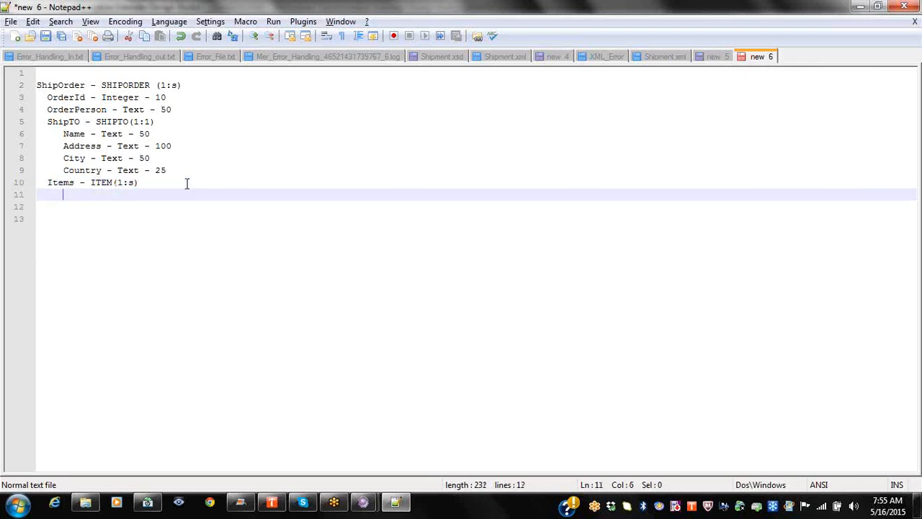
Step: Check the item elements in Shipment.xml and list the fields Title, Note, Quantity and Price on indented lines under Items in the new document
click(664, 59)
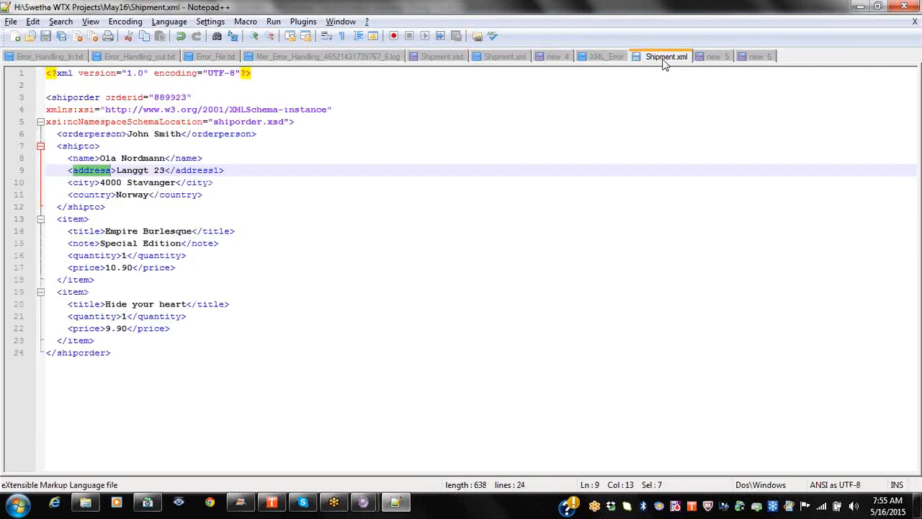
click(755, 58)
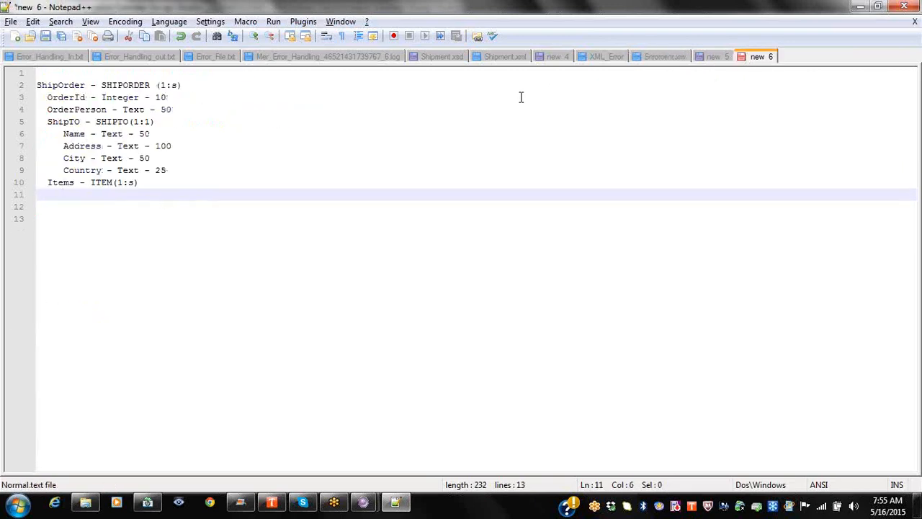
text(Title)
key(Return)
text(Note)
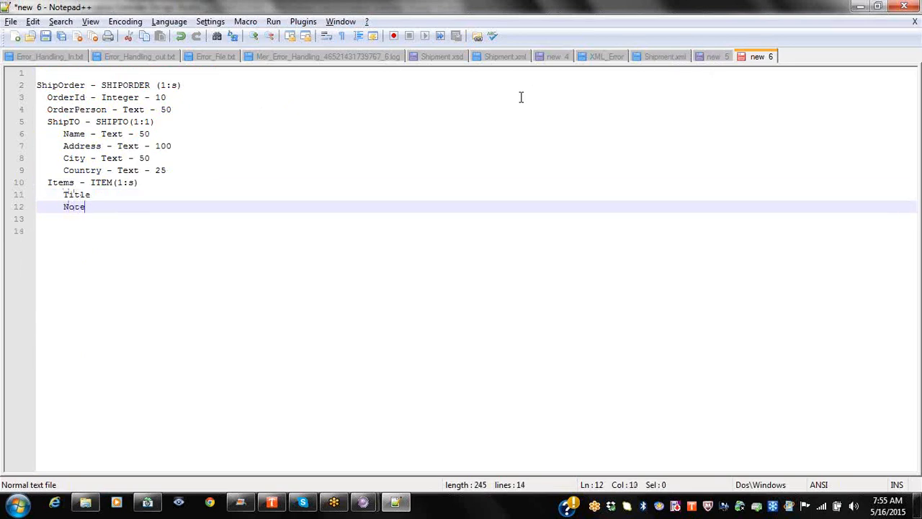
key(Return)
text(Qua)
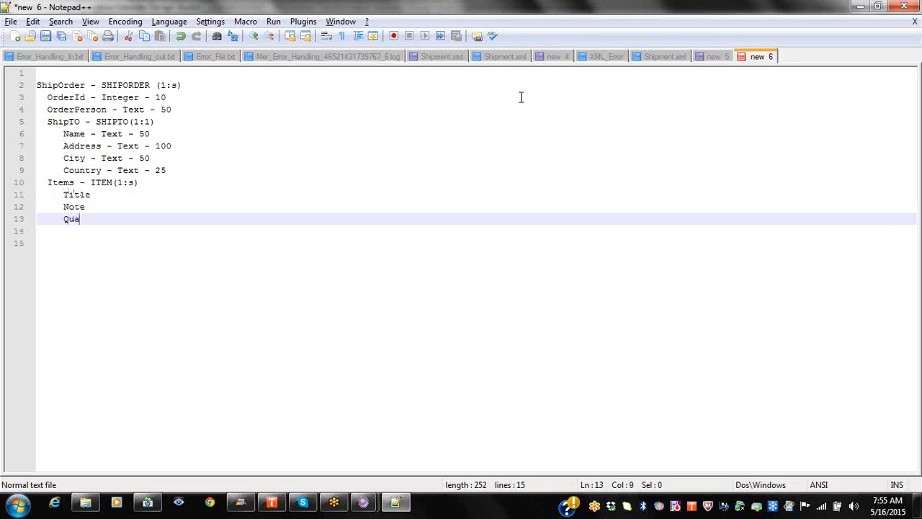
text(ntity)
key(Return)
text(Price)
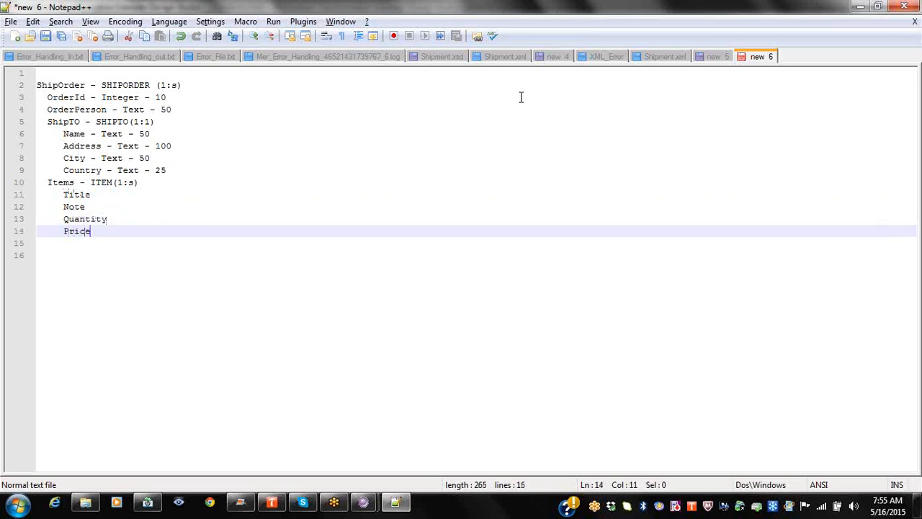
Step: Append type and length to the first two Items fields: "- Text - 100" for Title and "- Text - 50" for Note
click(159, 191)
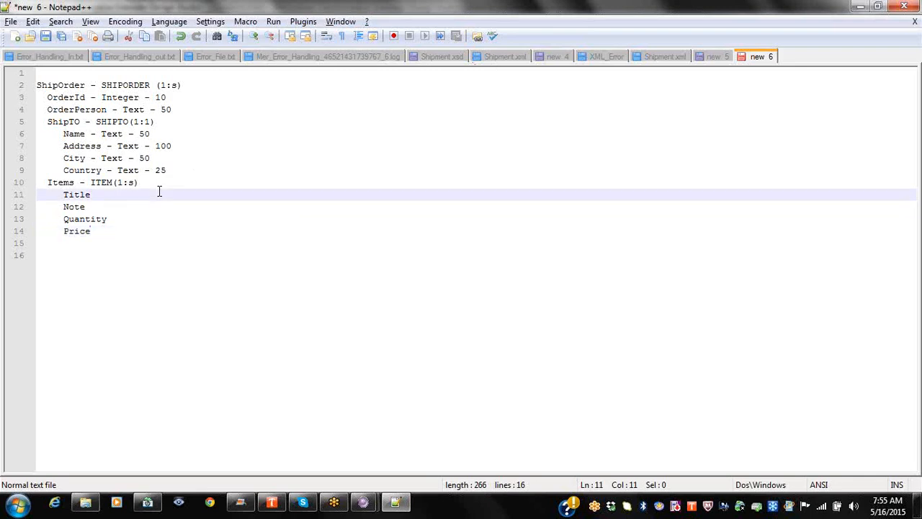
text(- Text - 100)
click(139, 208)
text(- Text )
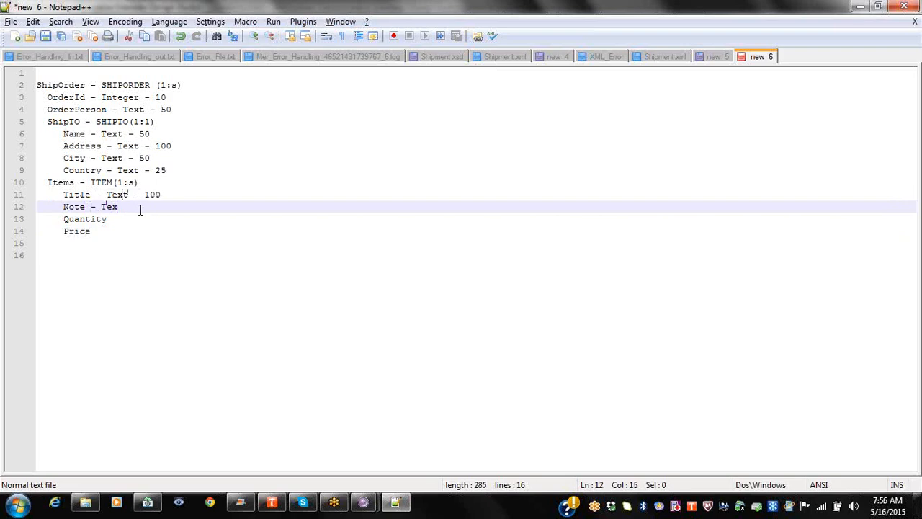
text(- 100)
key(BackSpace)
key(BackSpace)
key(BackSpace)
Step: Append "- Decimal - 10" to both the Quantity and Price fields and add an indented blank line beneath Price
click(129, 224)
text(- )
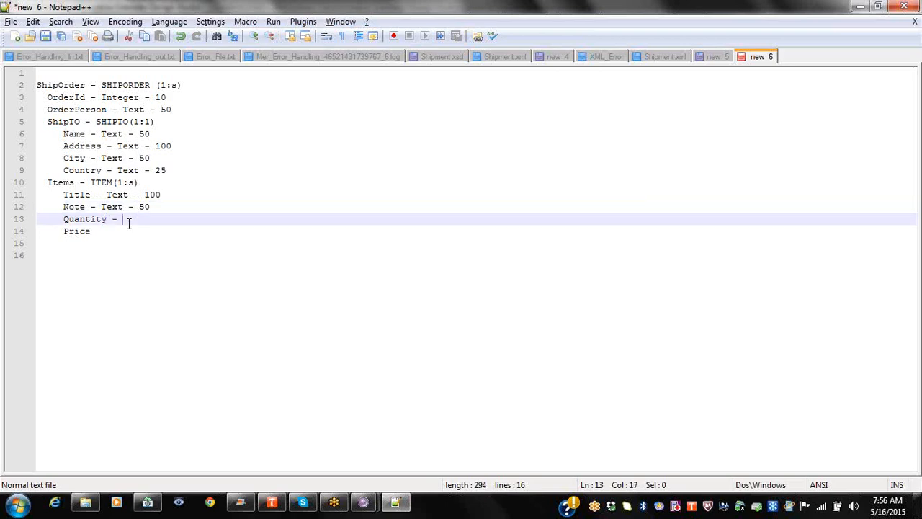
text(Decimal - 10)
click(105, 235)
text(- De)
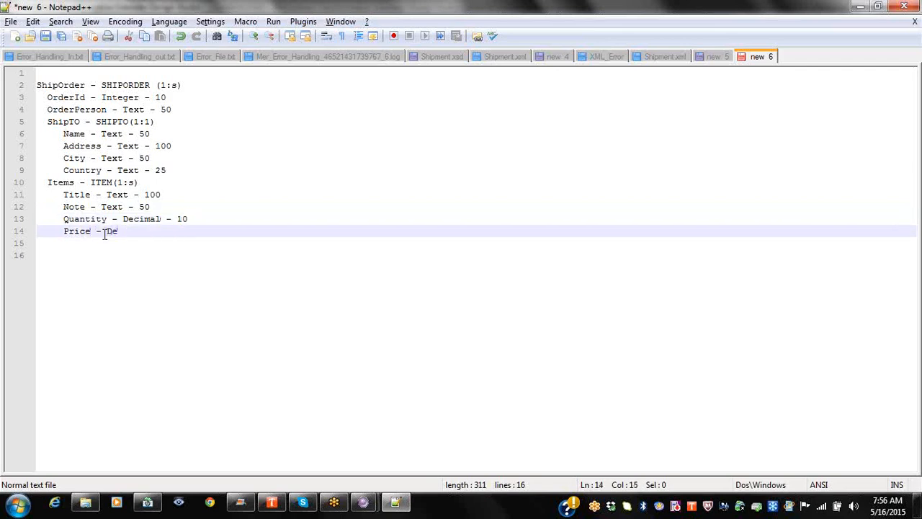
text(cimal - 10)
key(Return)
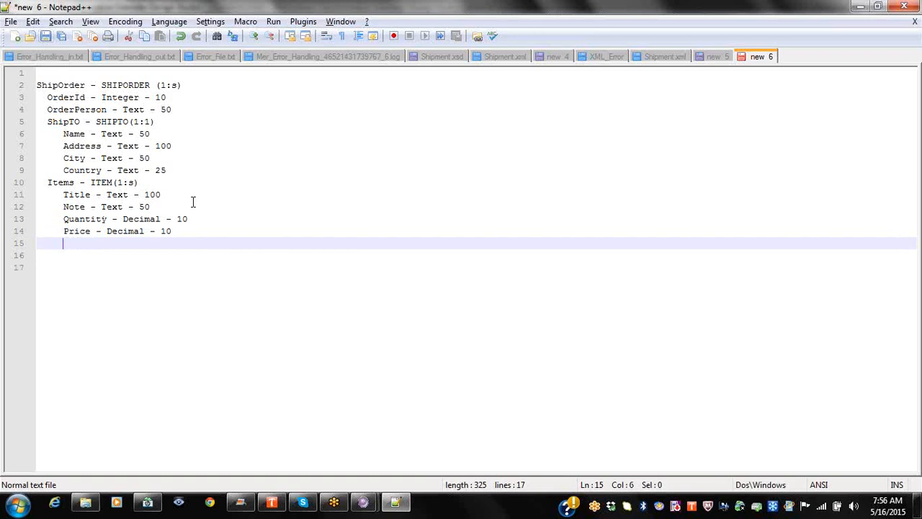
click(10, 22)
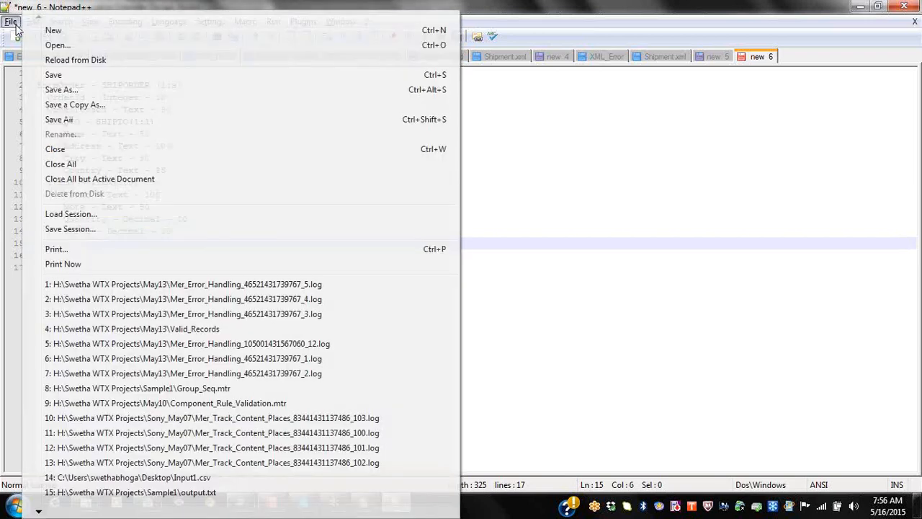
click(47, 59)
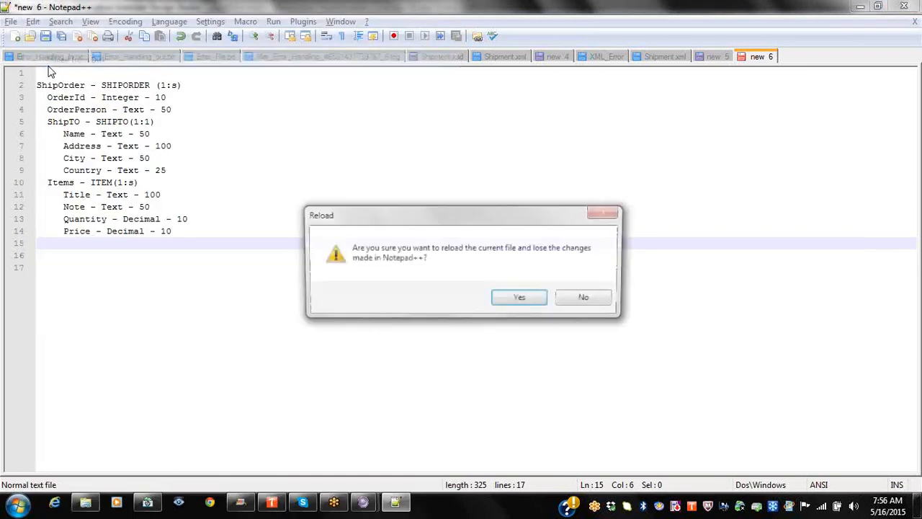
click(572, 299)
Step: Save the layout document as the text file Shipment_Fixed in the May16 folder of the WTX projects on the Studies (H:) drive
click(13, 22)
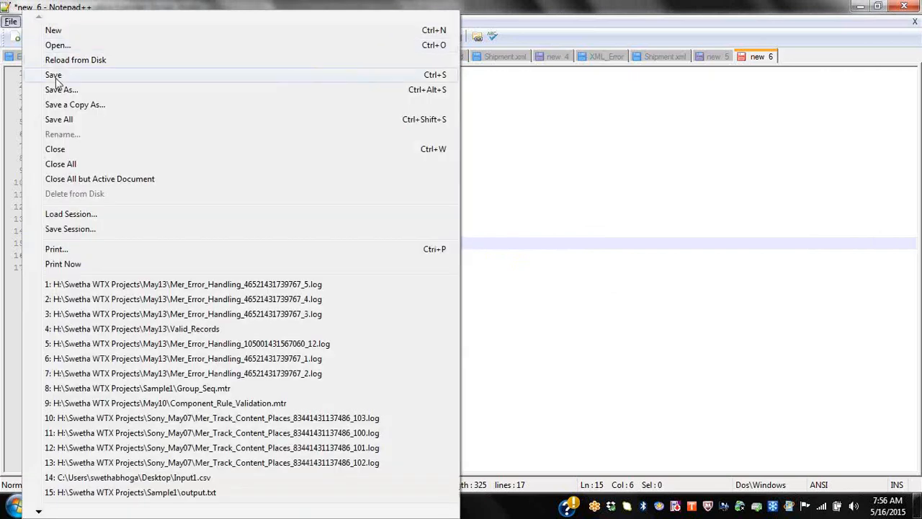
click(43, 73)
click(307, 223)
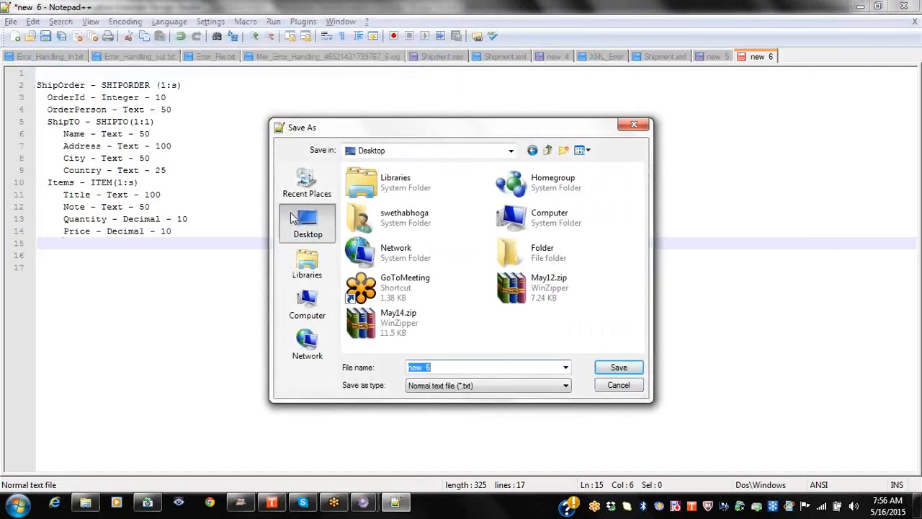
text(Ship)
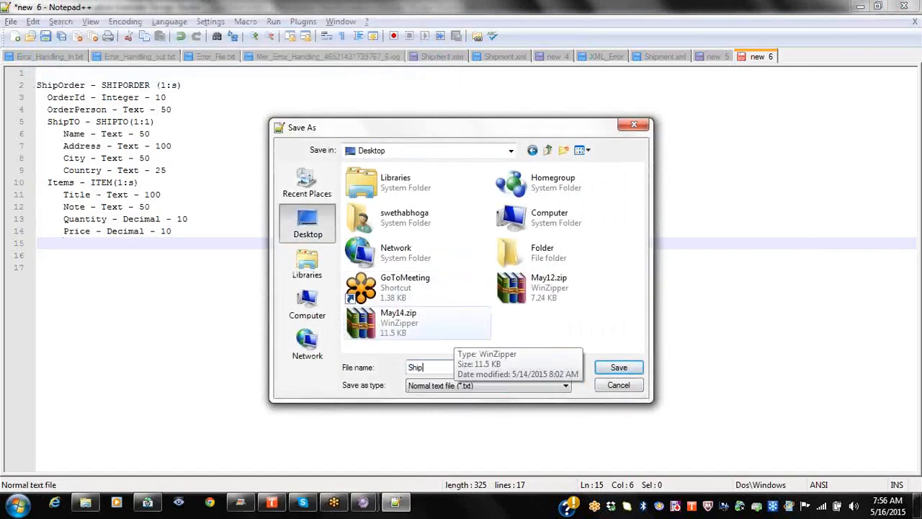
text(ment_Fixed)
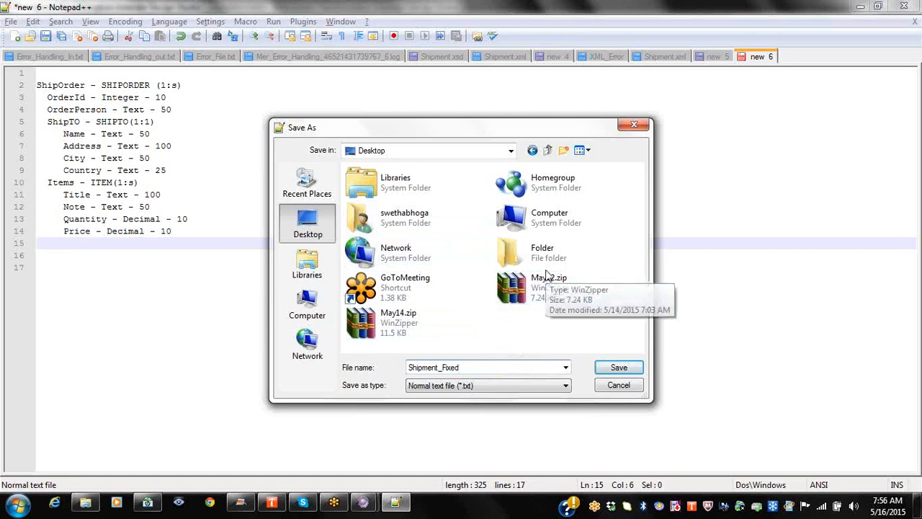
click(311, 317)
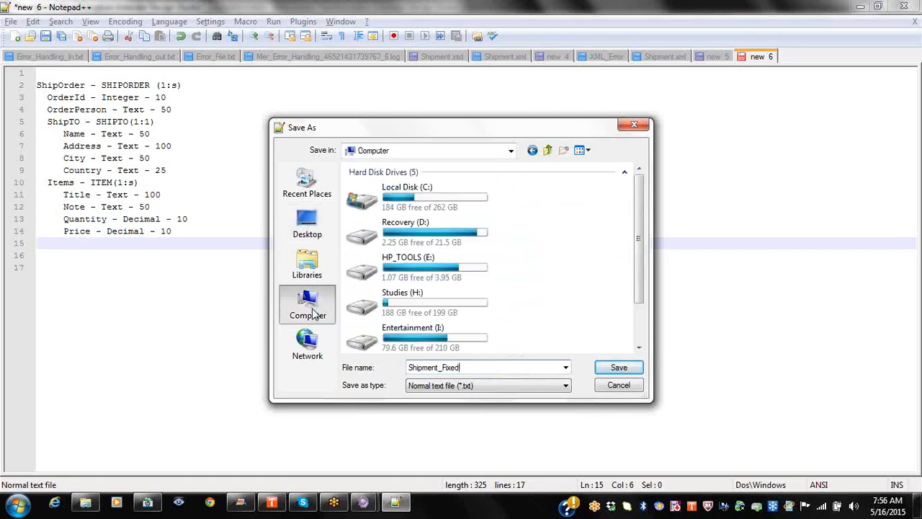
double_click(422, 297)
double_click(418, 264)
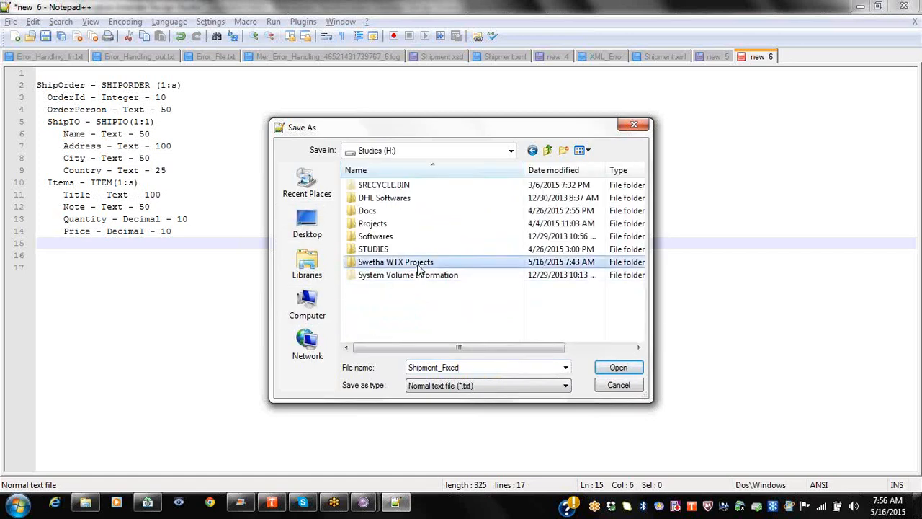
click(406, 265)
double_click(407, 265)
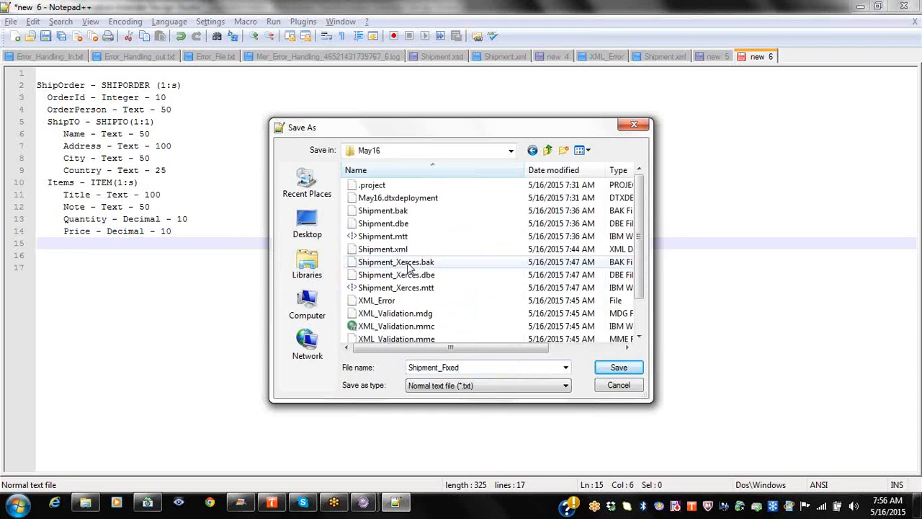
click(618, 368)
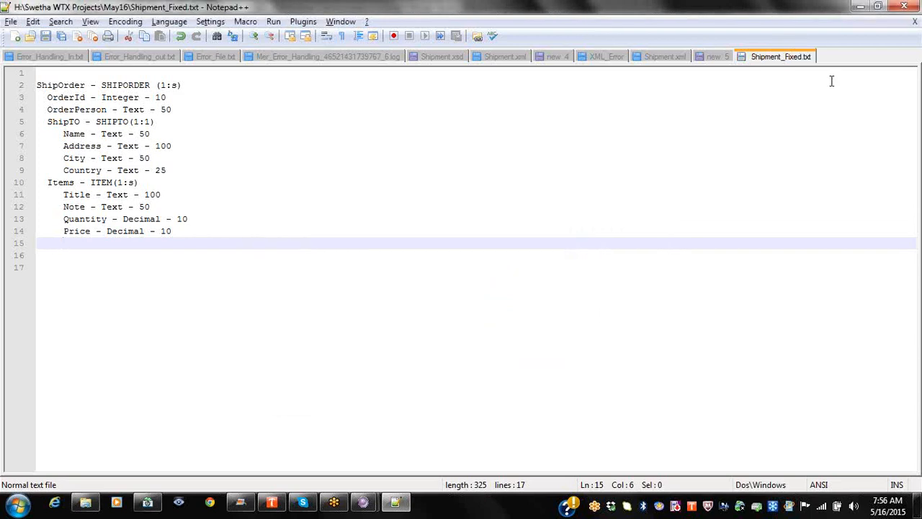